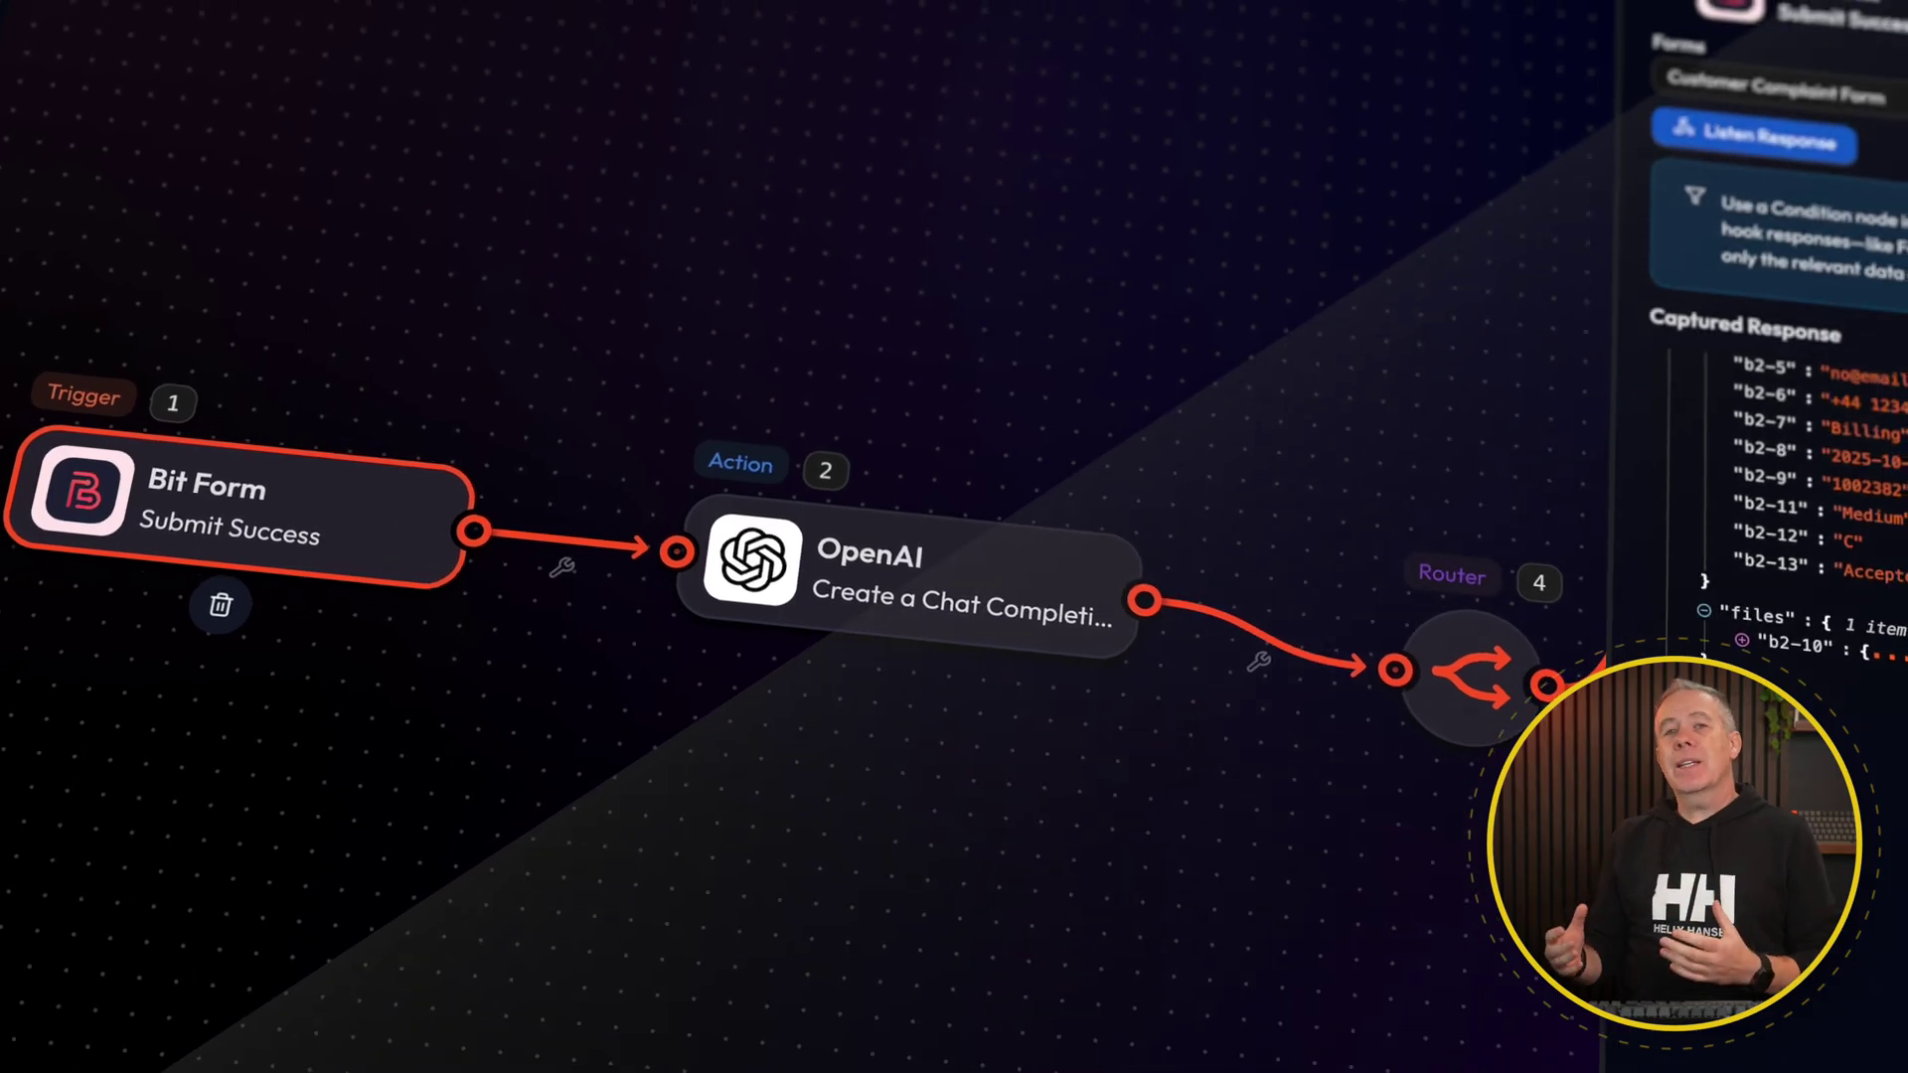
left_click(944, 561)
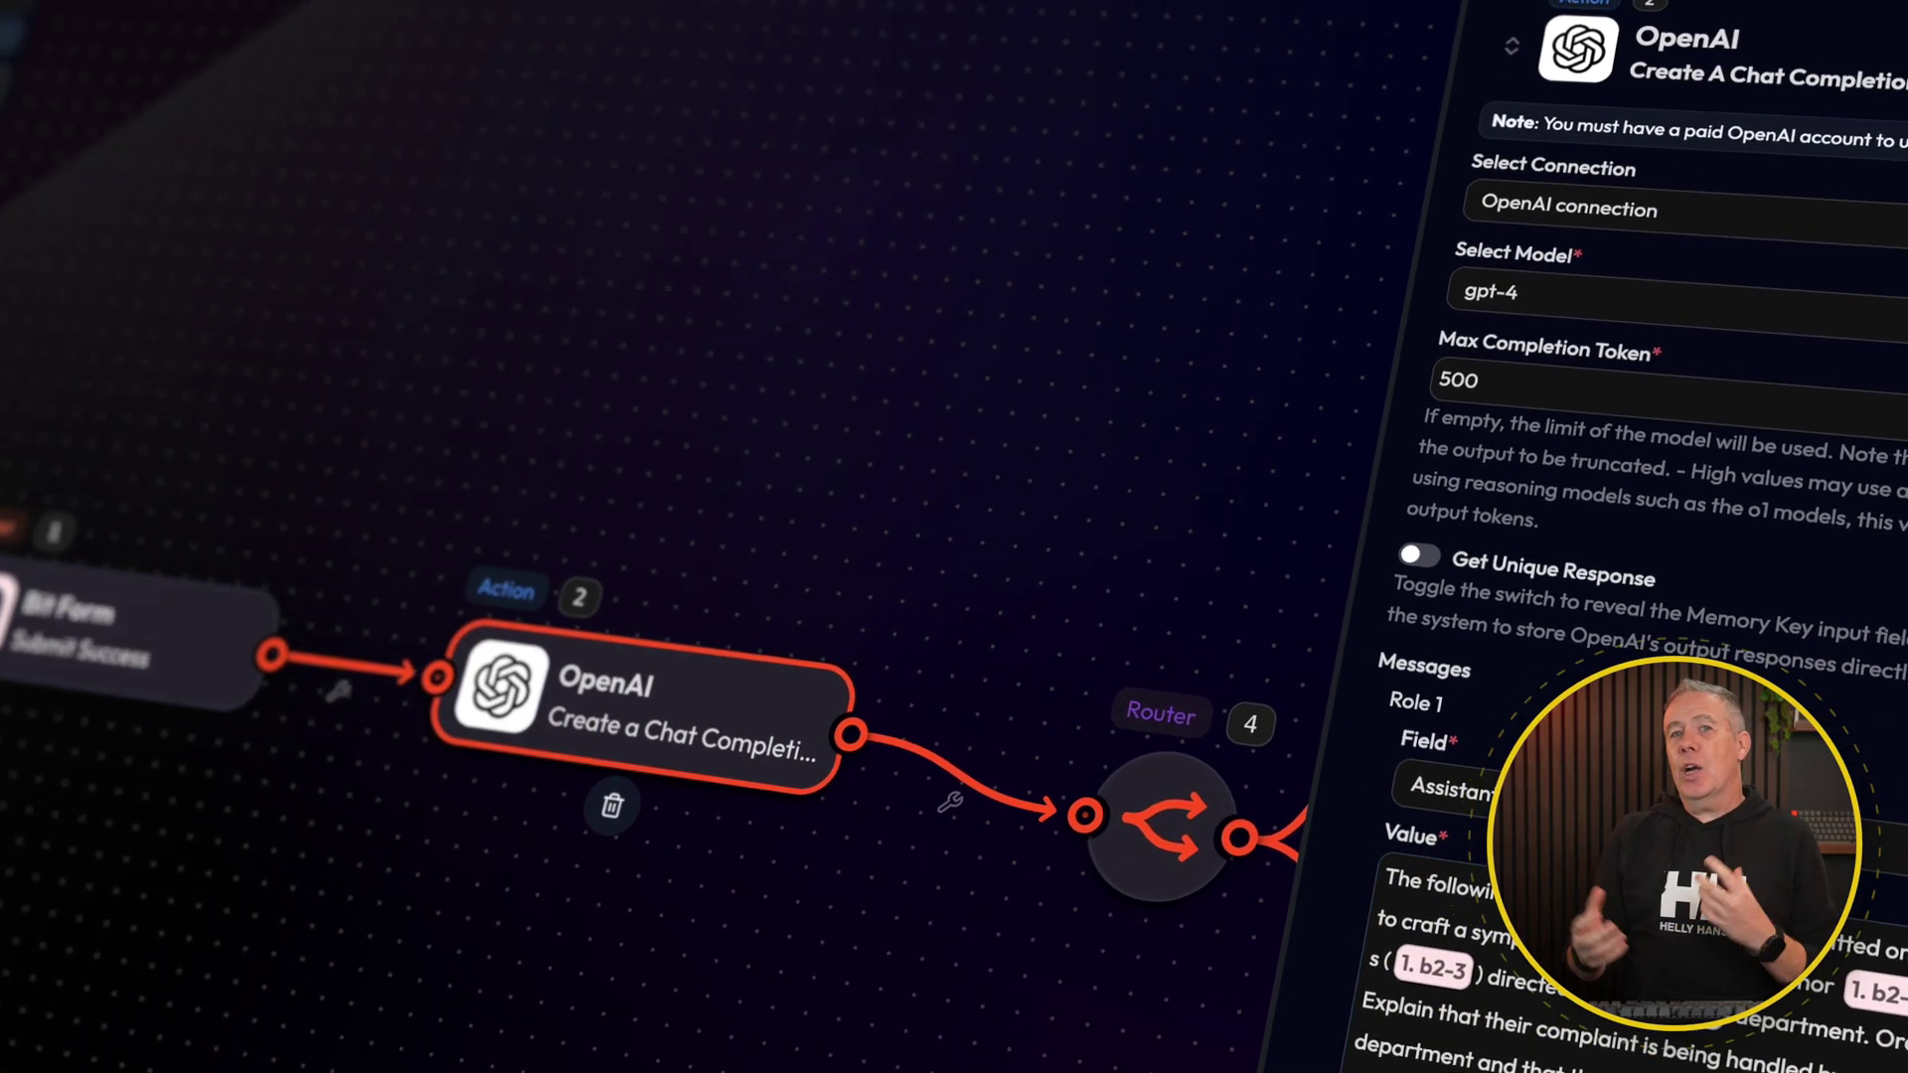
scroll(1639, 596, "down", 4)
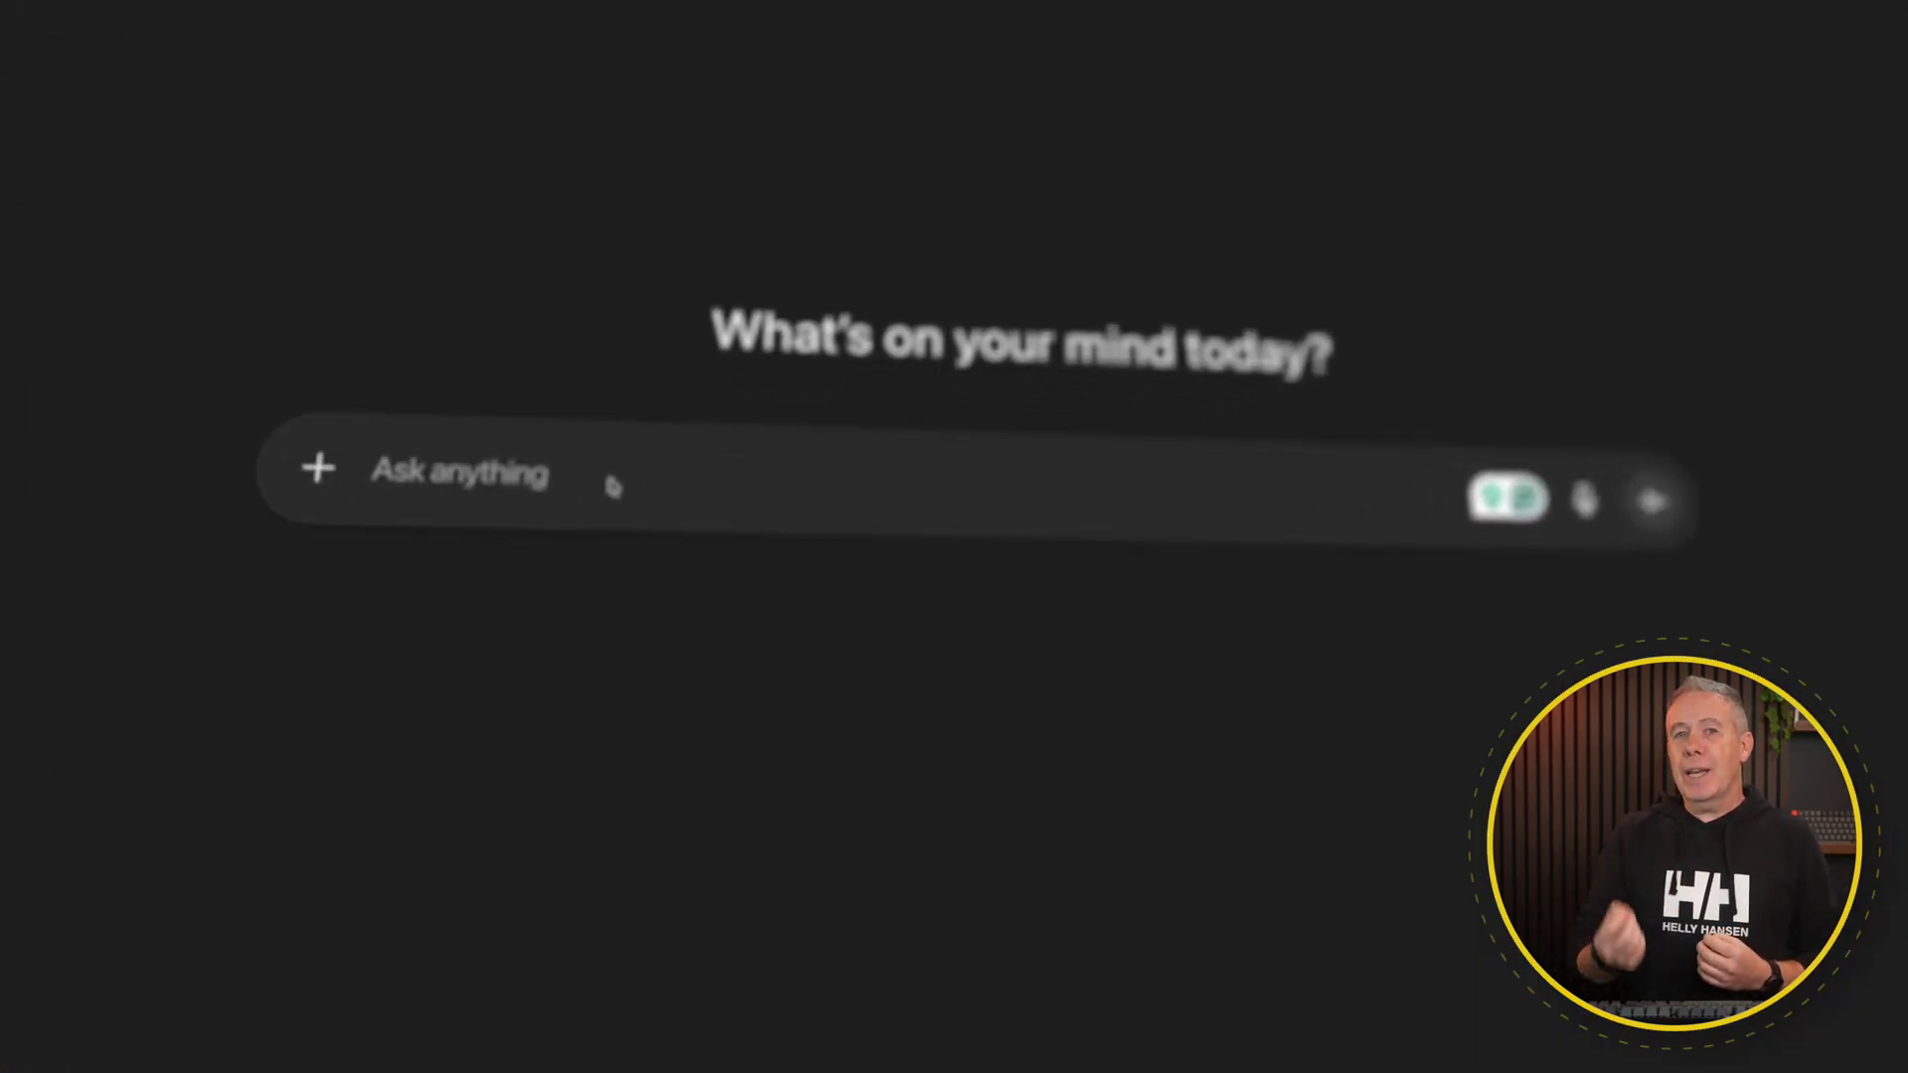
type("Write a reply to this email and use a")
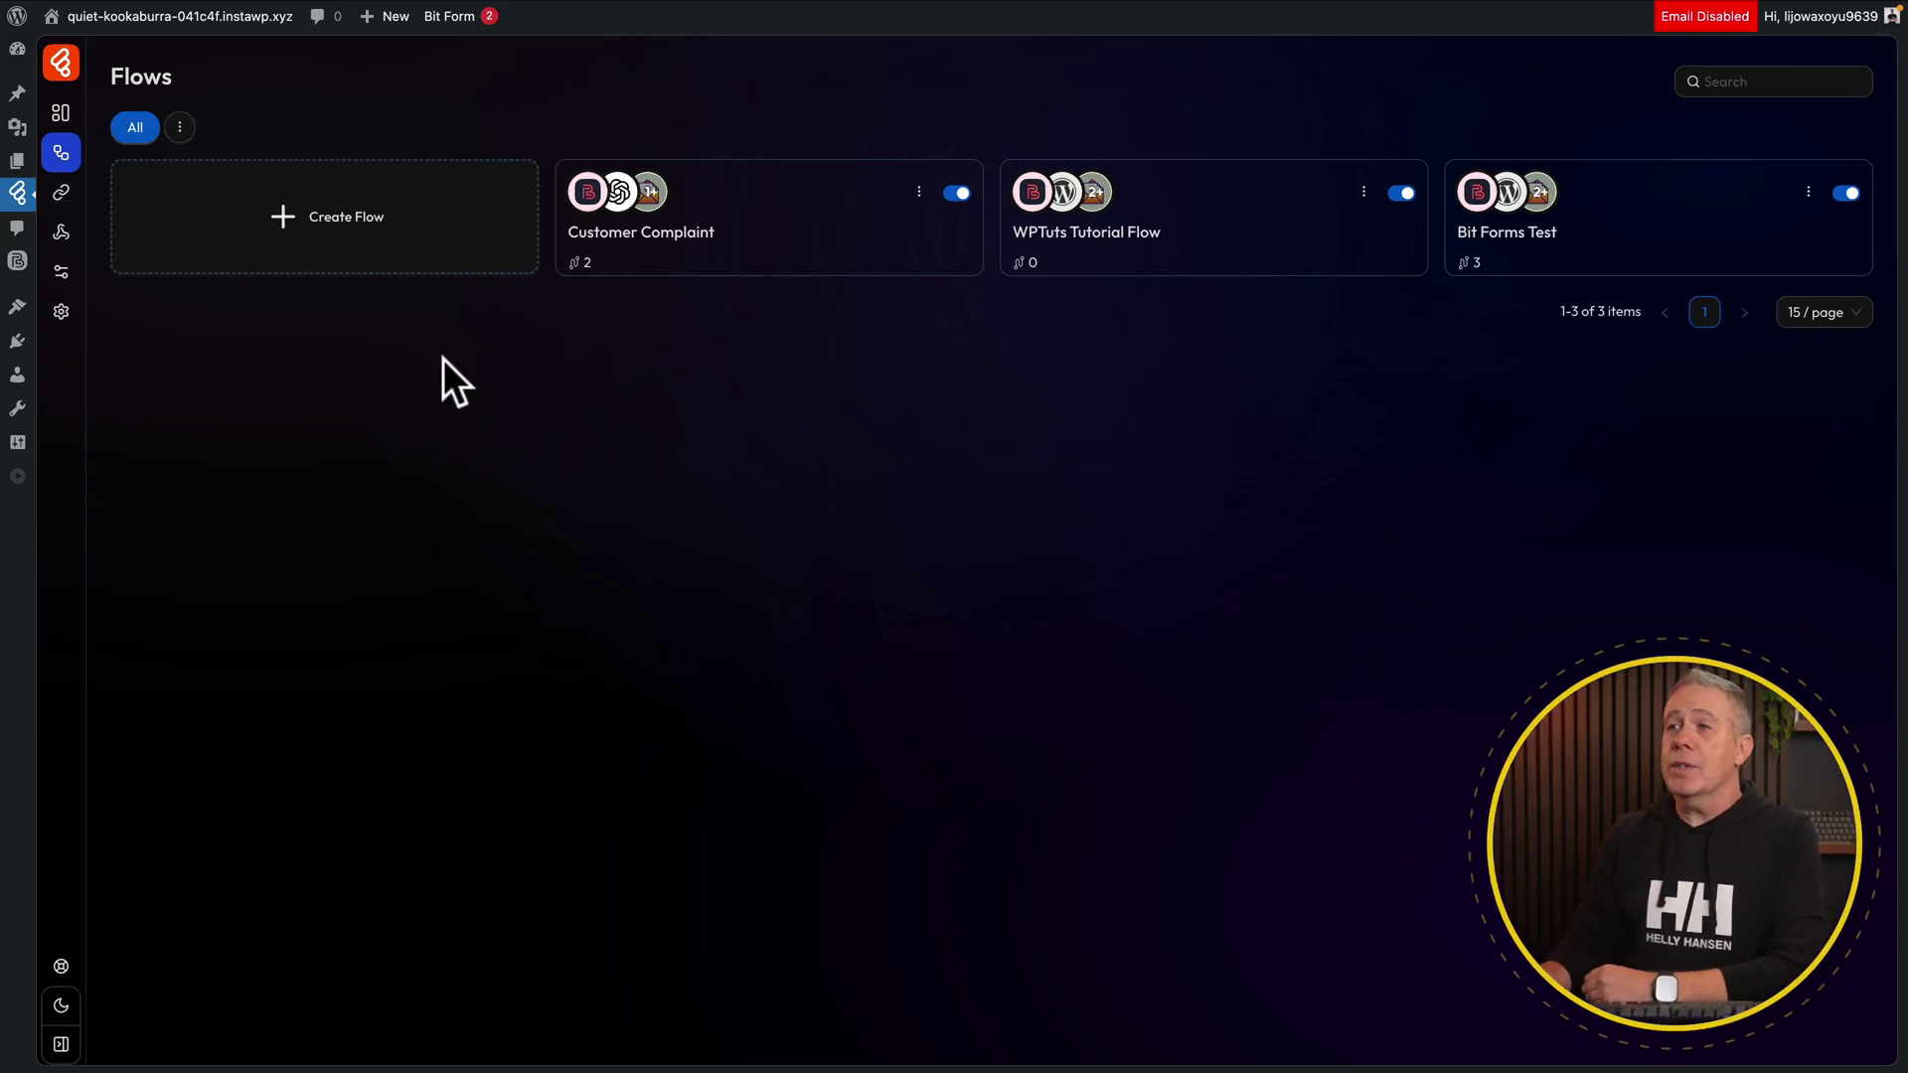
- Create a new flow titled "Complaint AI Reply" from the Blank template
left_click(358, 235)
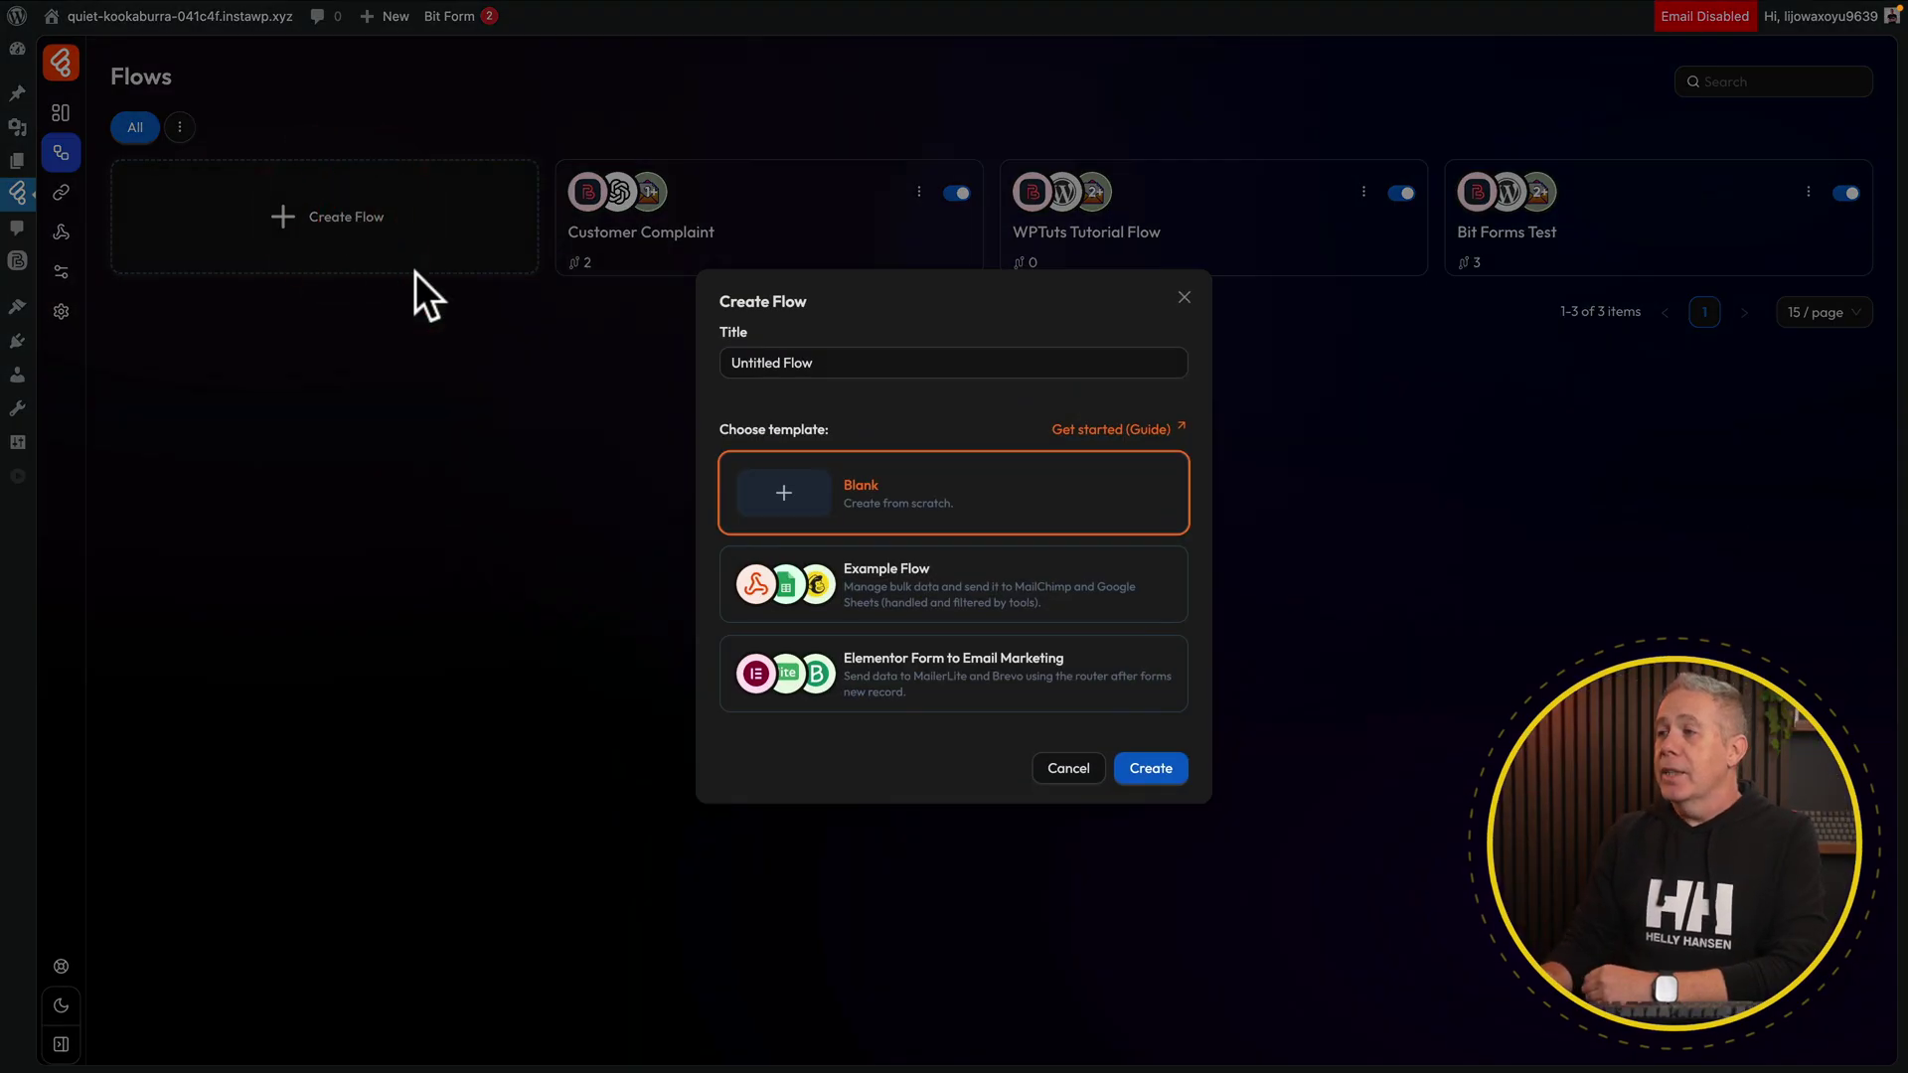
left_click_drag(872, 371, 734, 367)
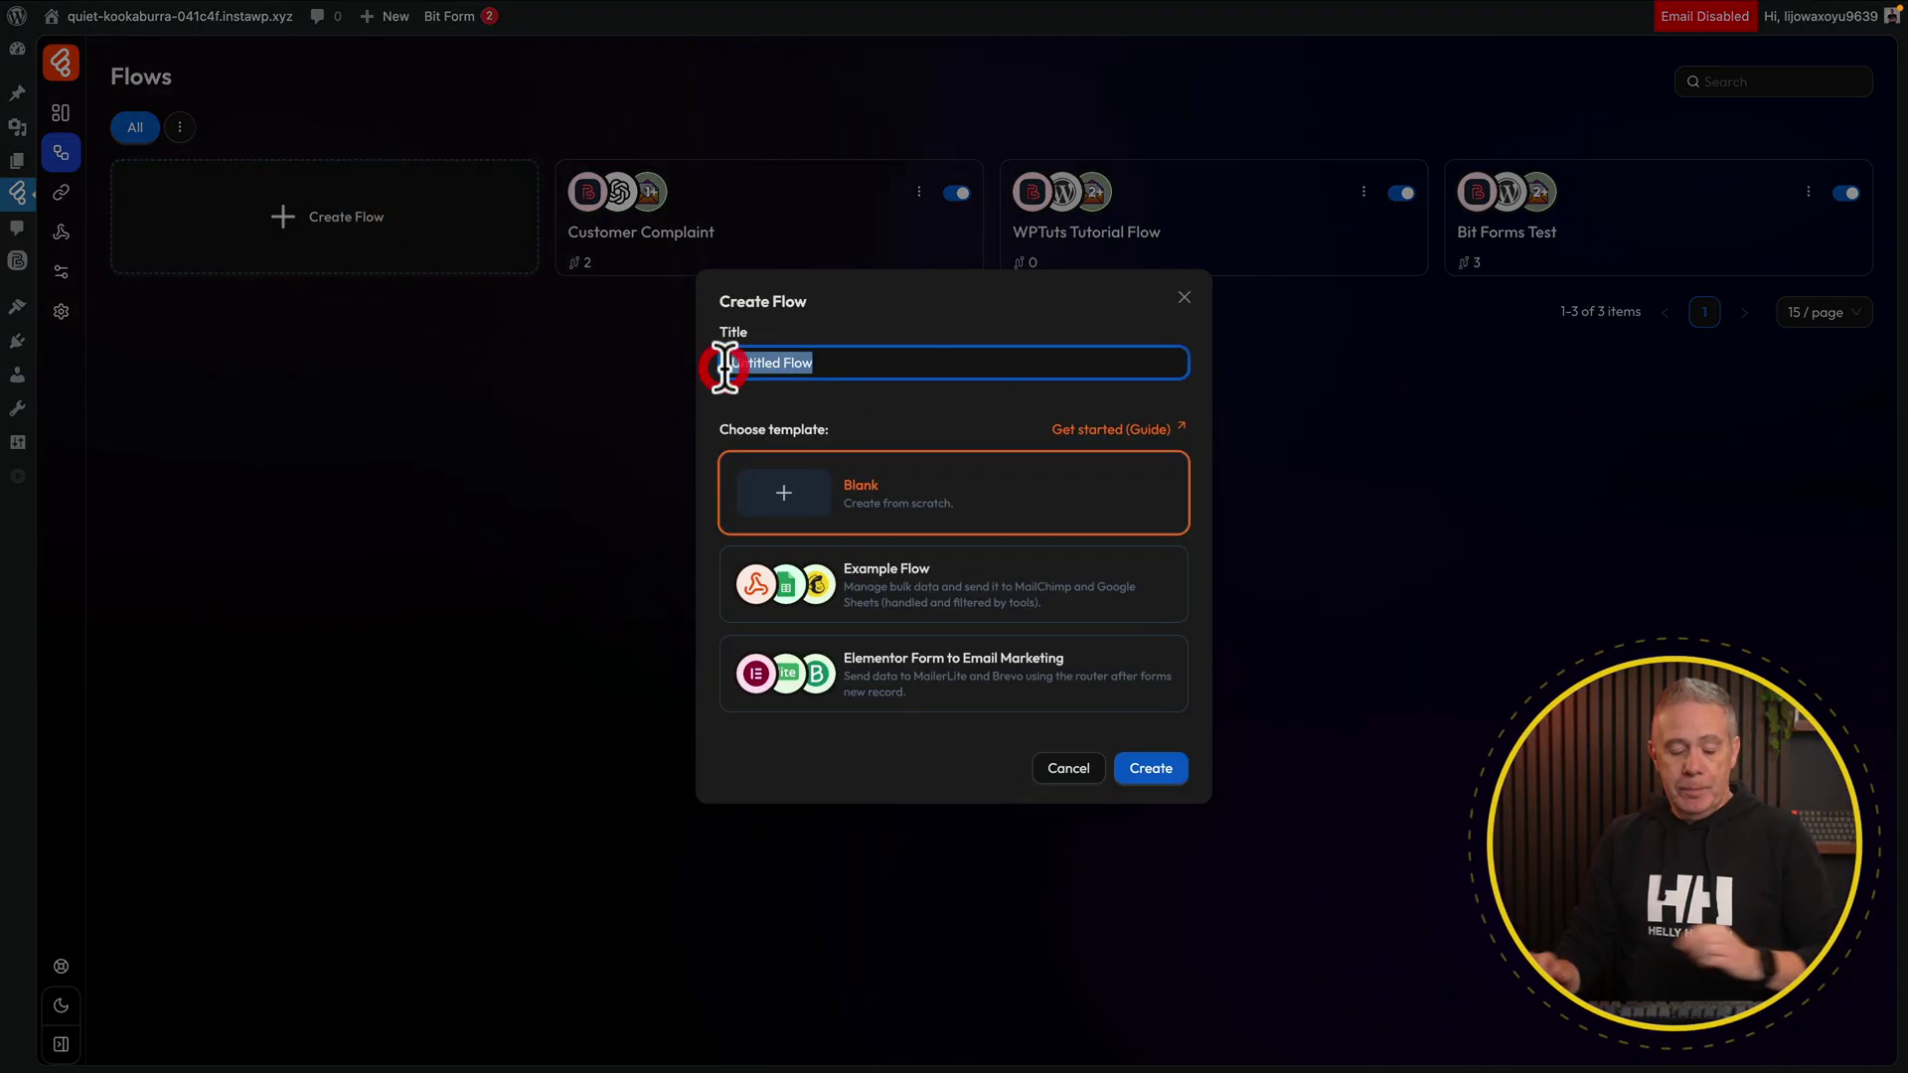
type("Complaint AI Reply")
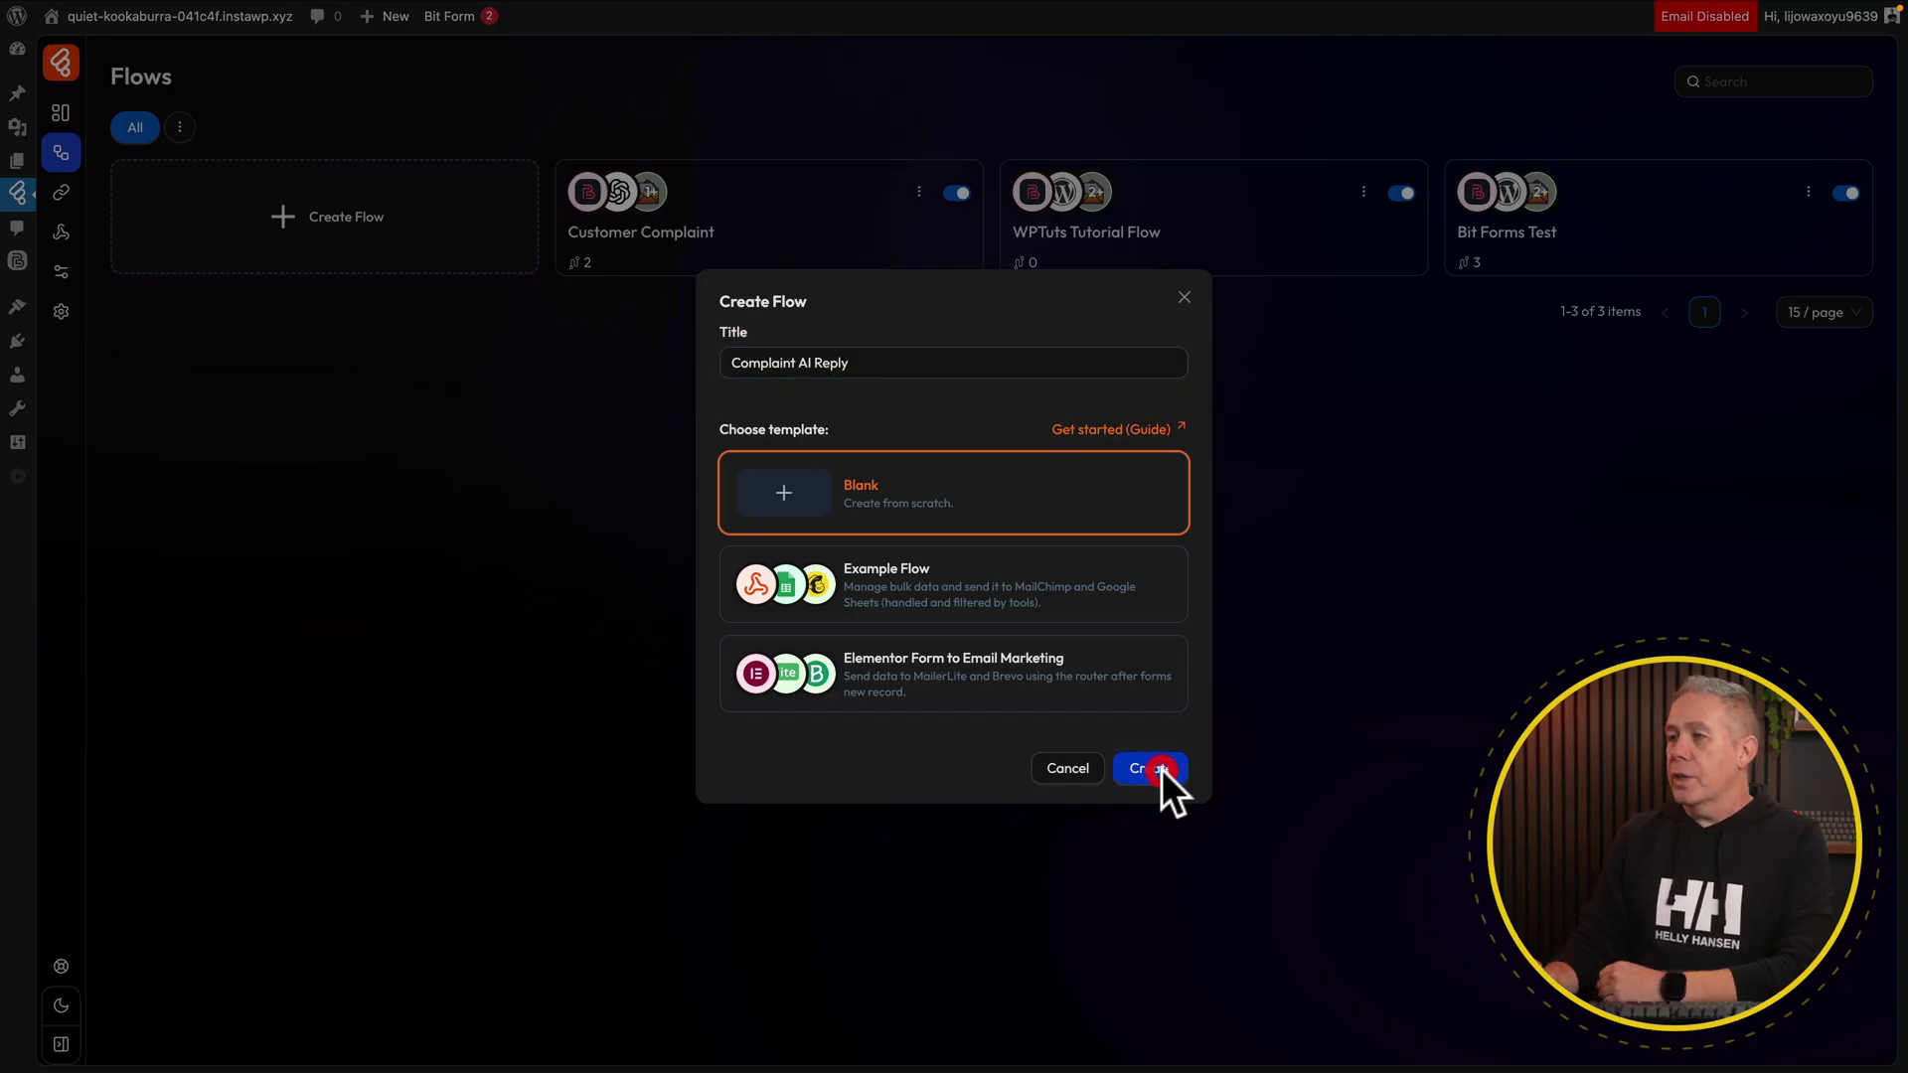
left_click(1153, 769)
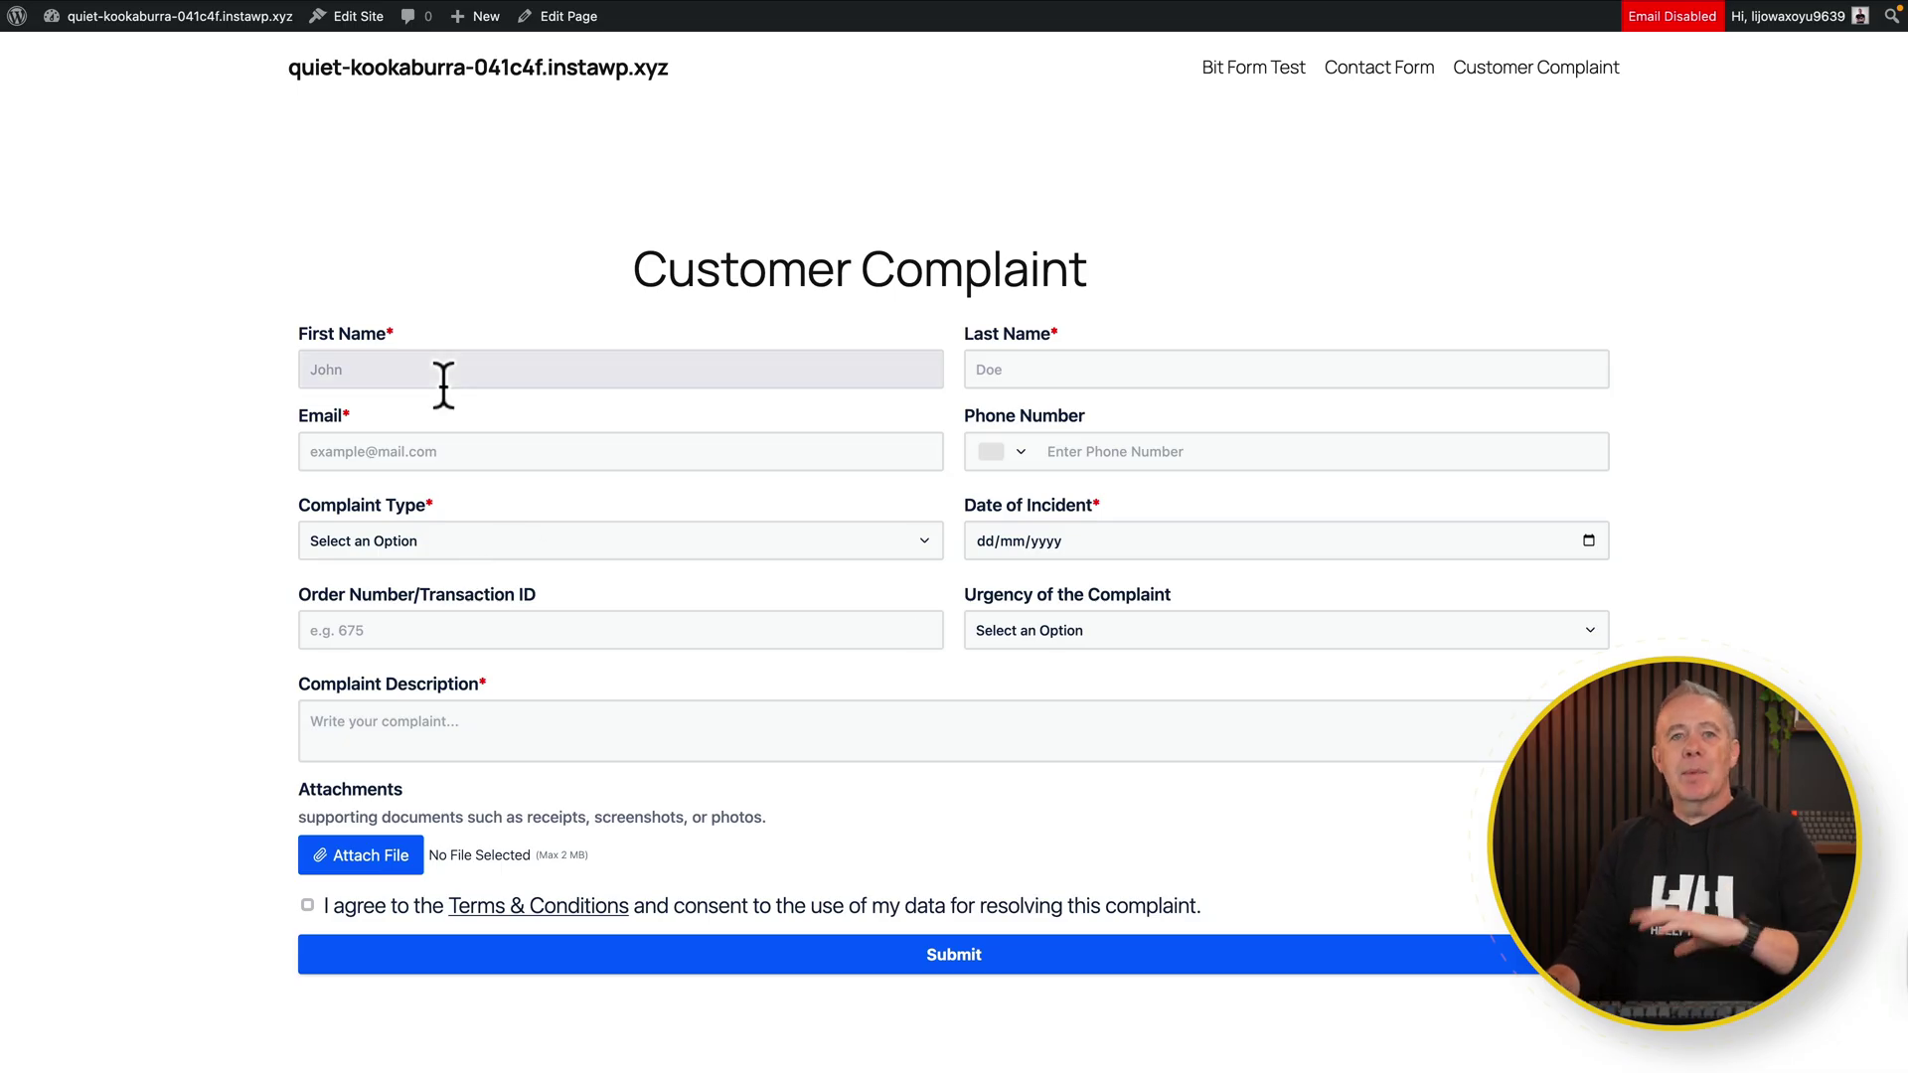
left_click(432, 545)
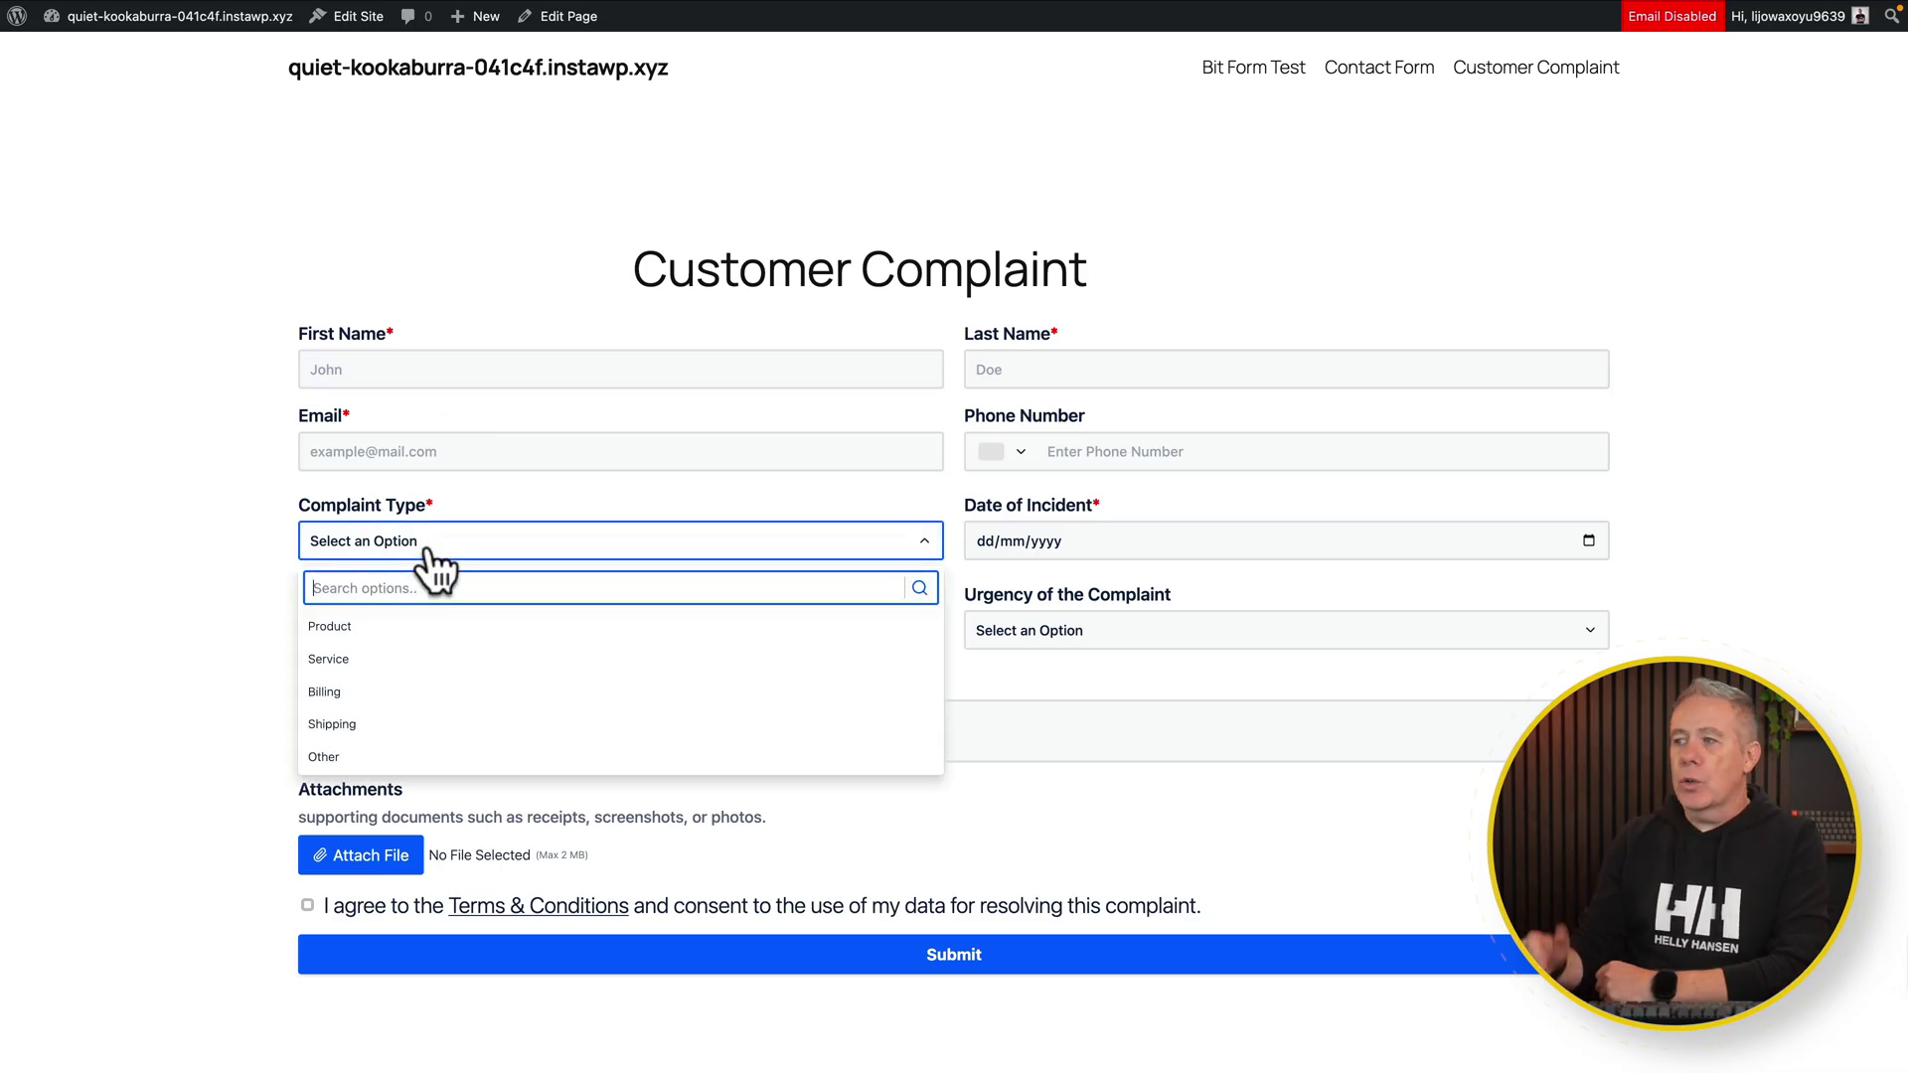
left_click(1196, 487)
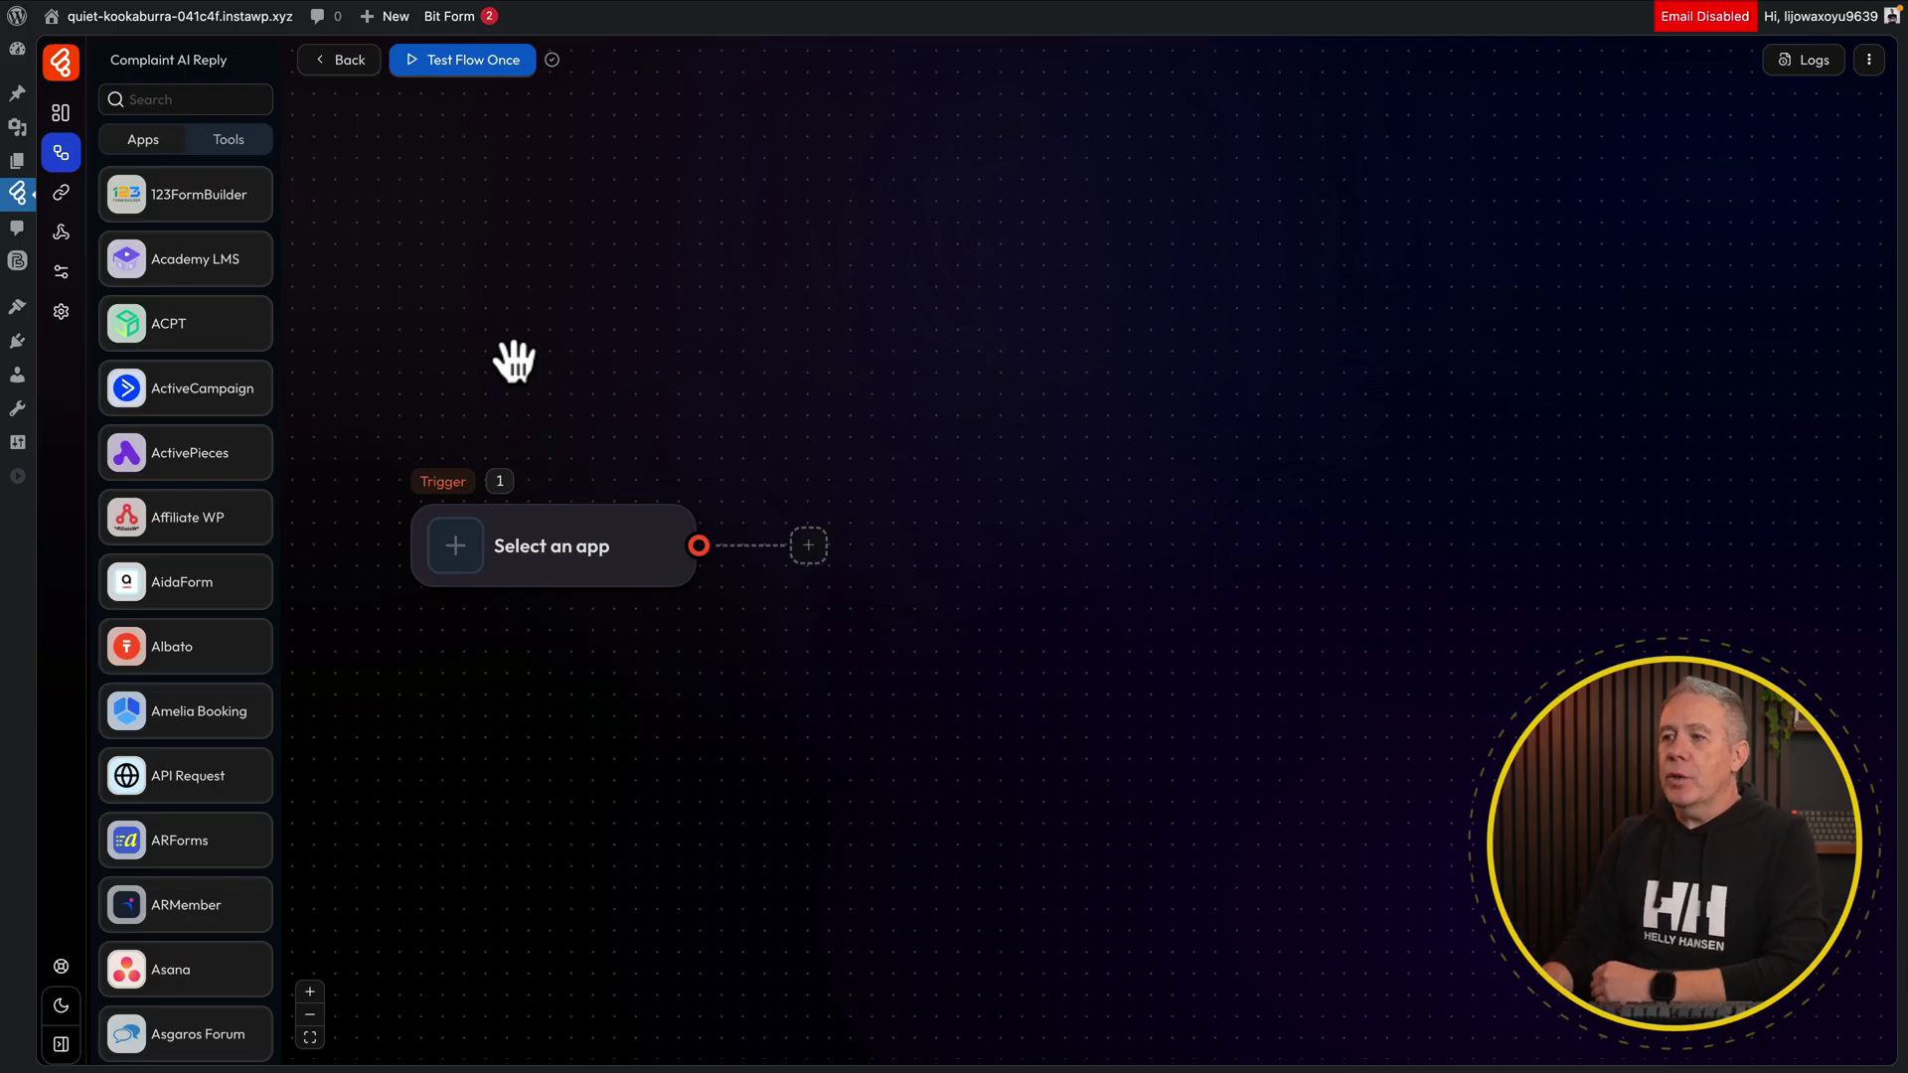
- Search the trigger apps for "form" and "bitform" and set the flow's trigger to Bit Form's Submit Success
left_click(457, 547)
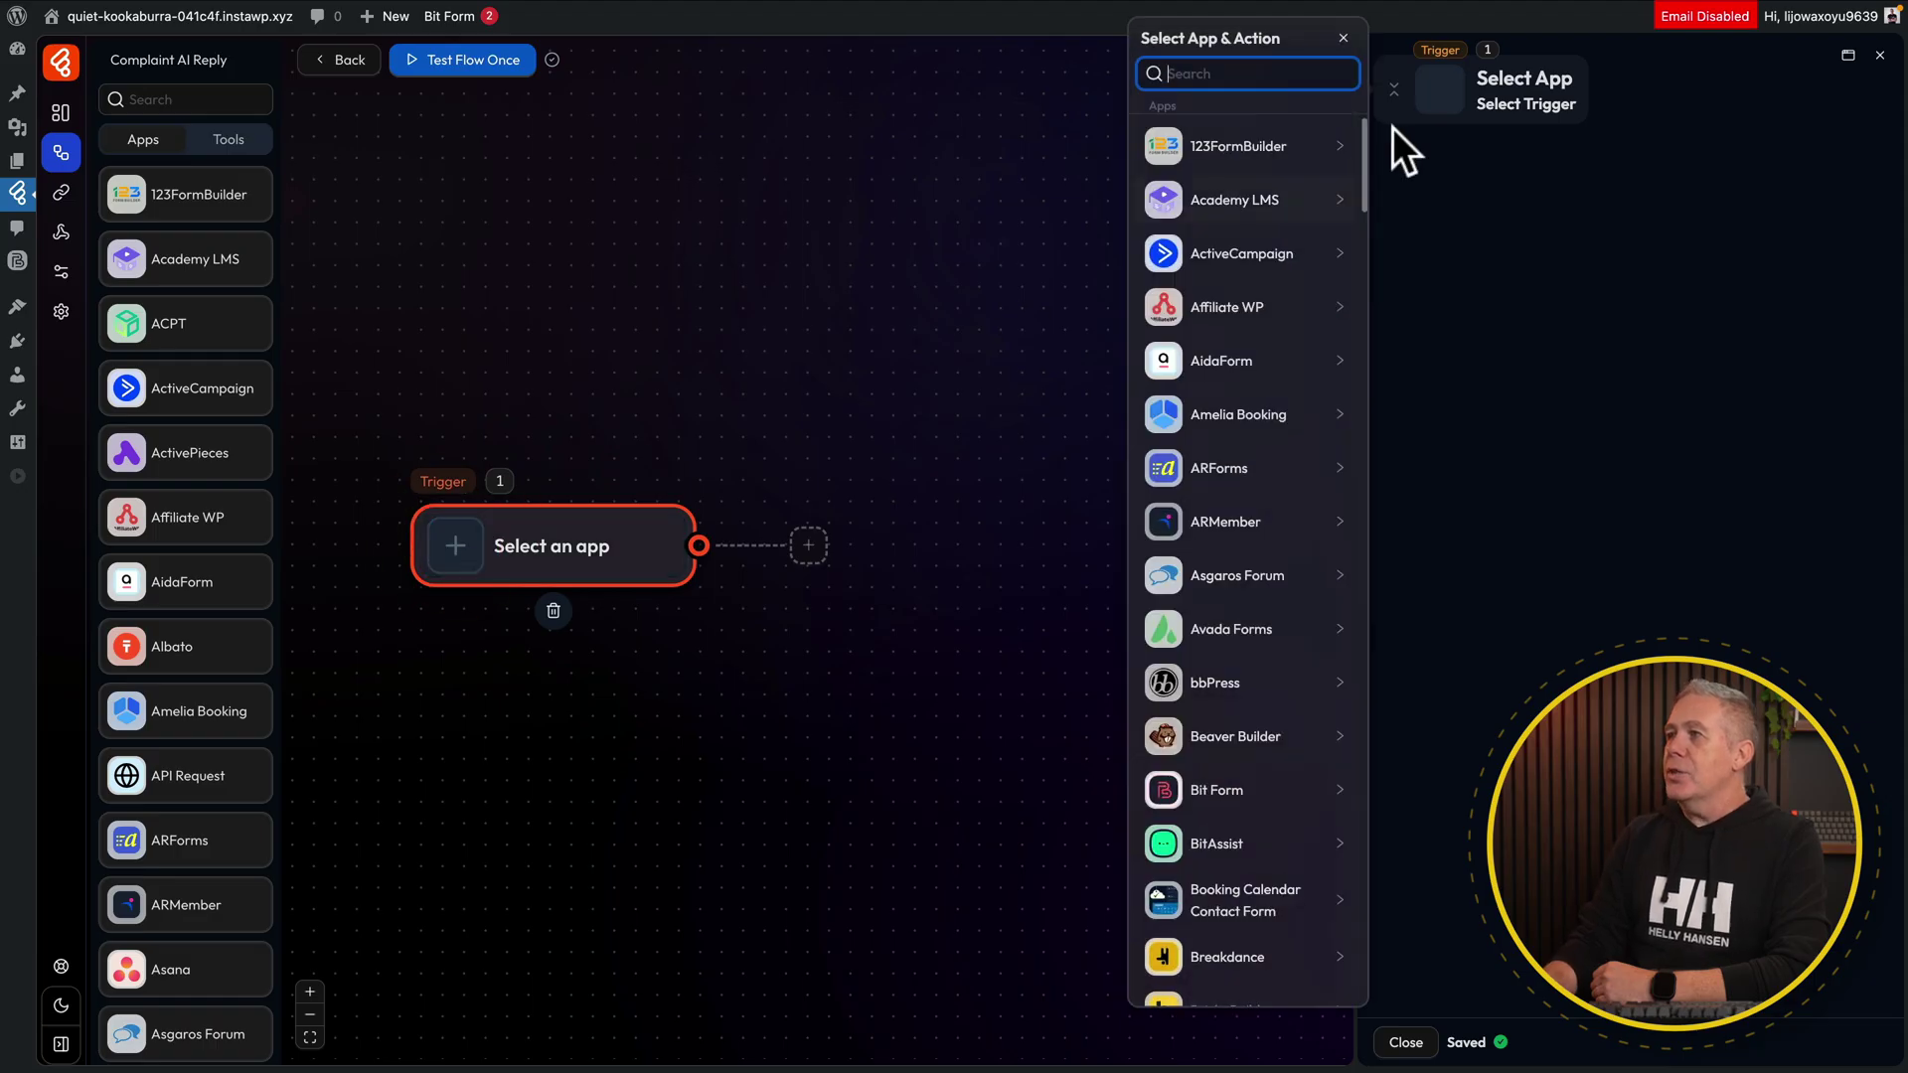
scroll(1325, 446, "down", 20)
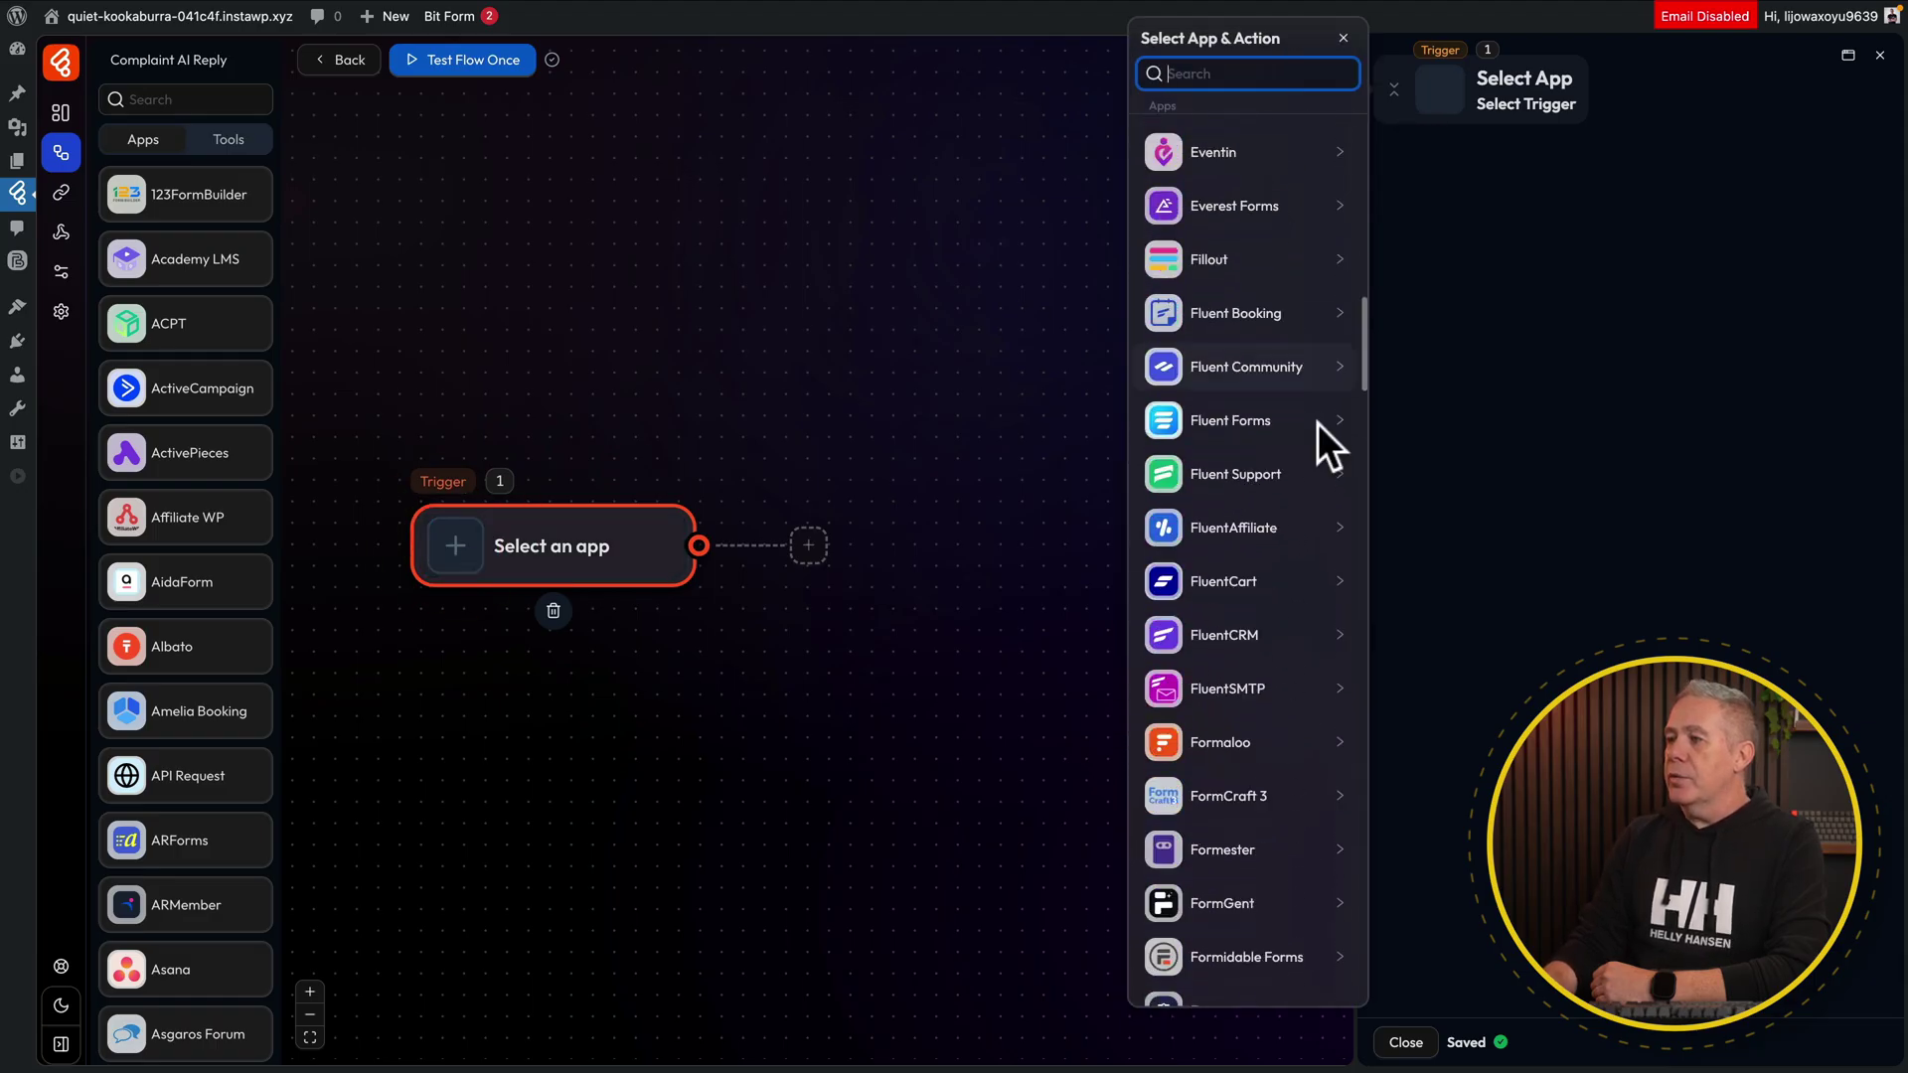
scroll(1325, 442, "down", 5)
scroll(1321, 437, "up", 20)
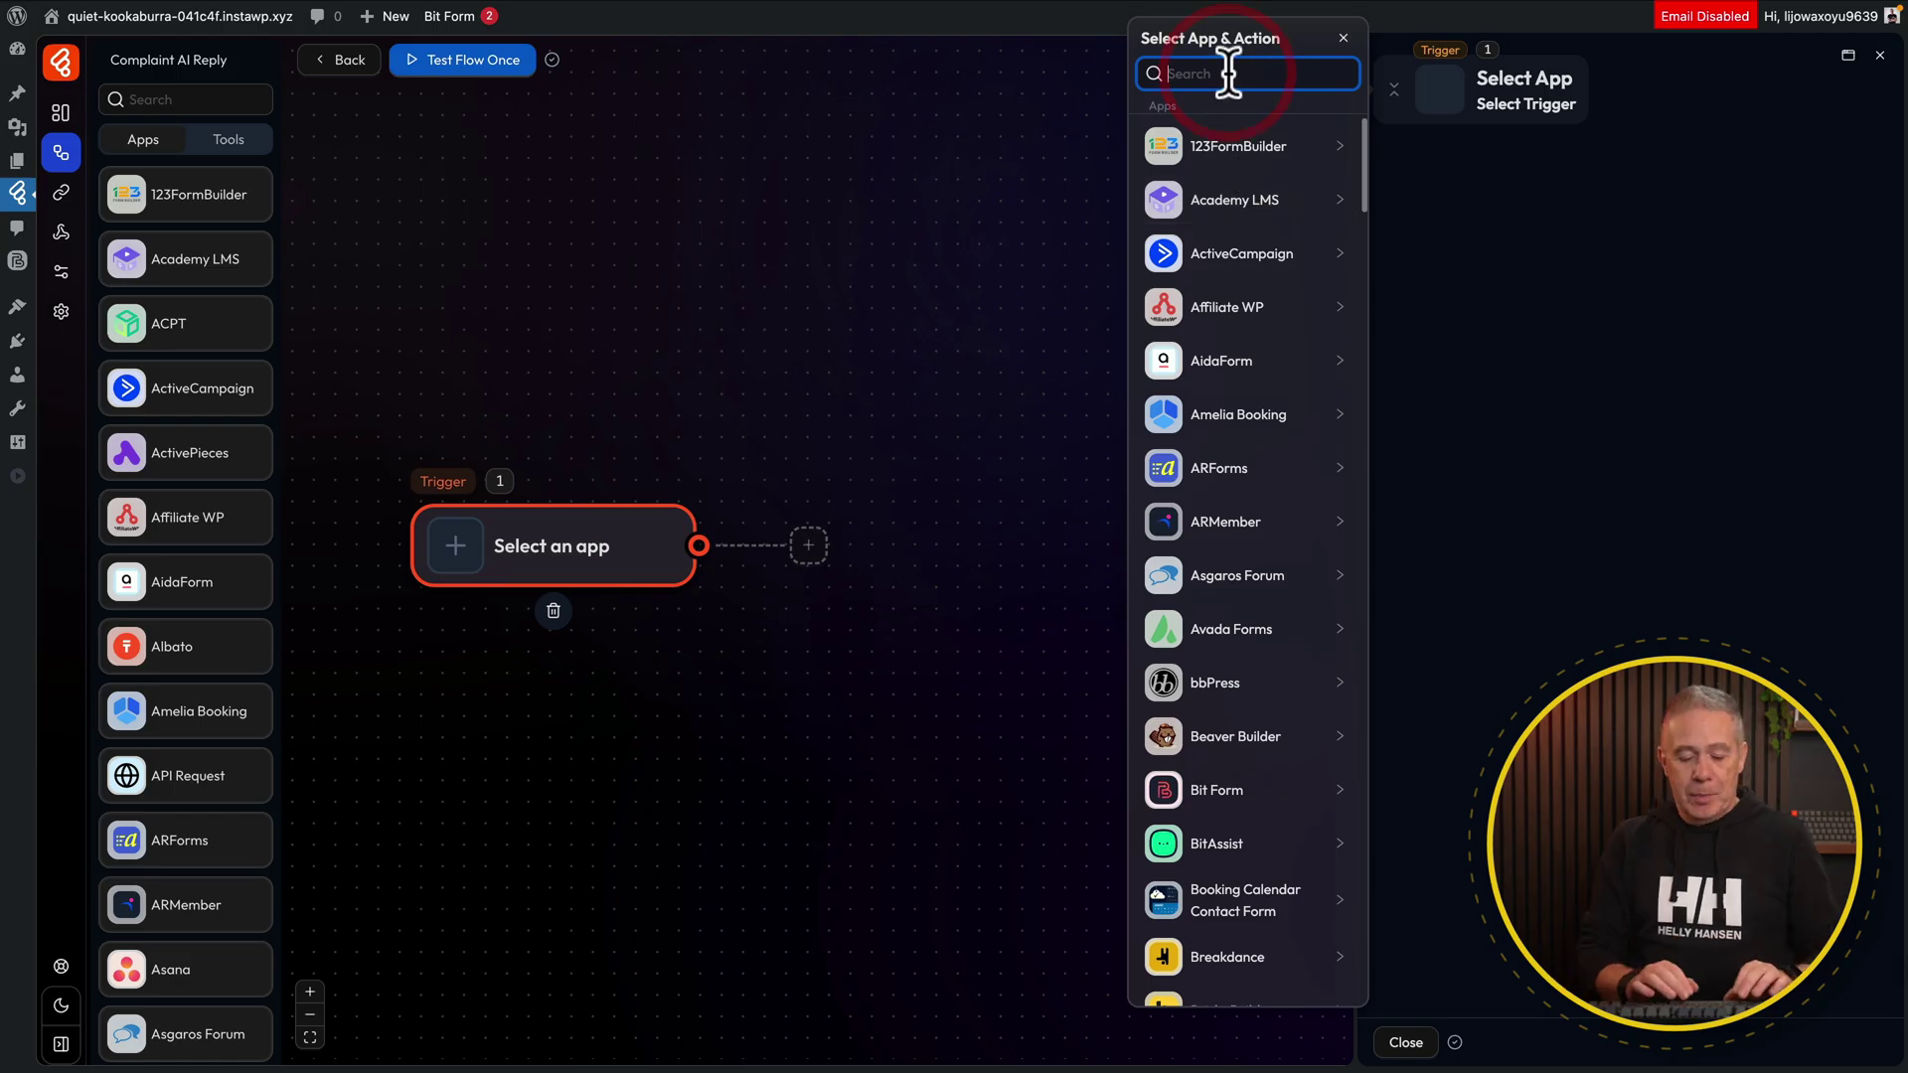
scroll(1232, 685, "down", 10)
scroll(1230, 681, "down", 8)
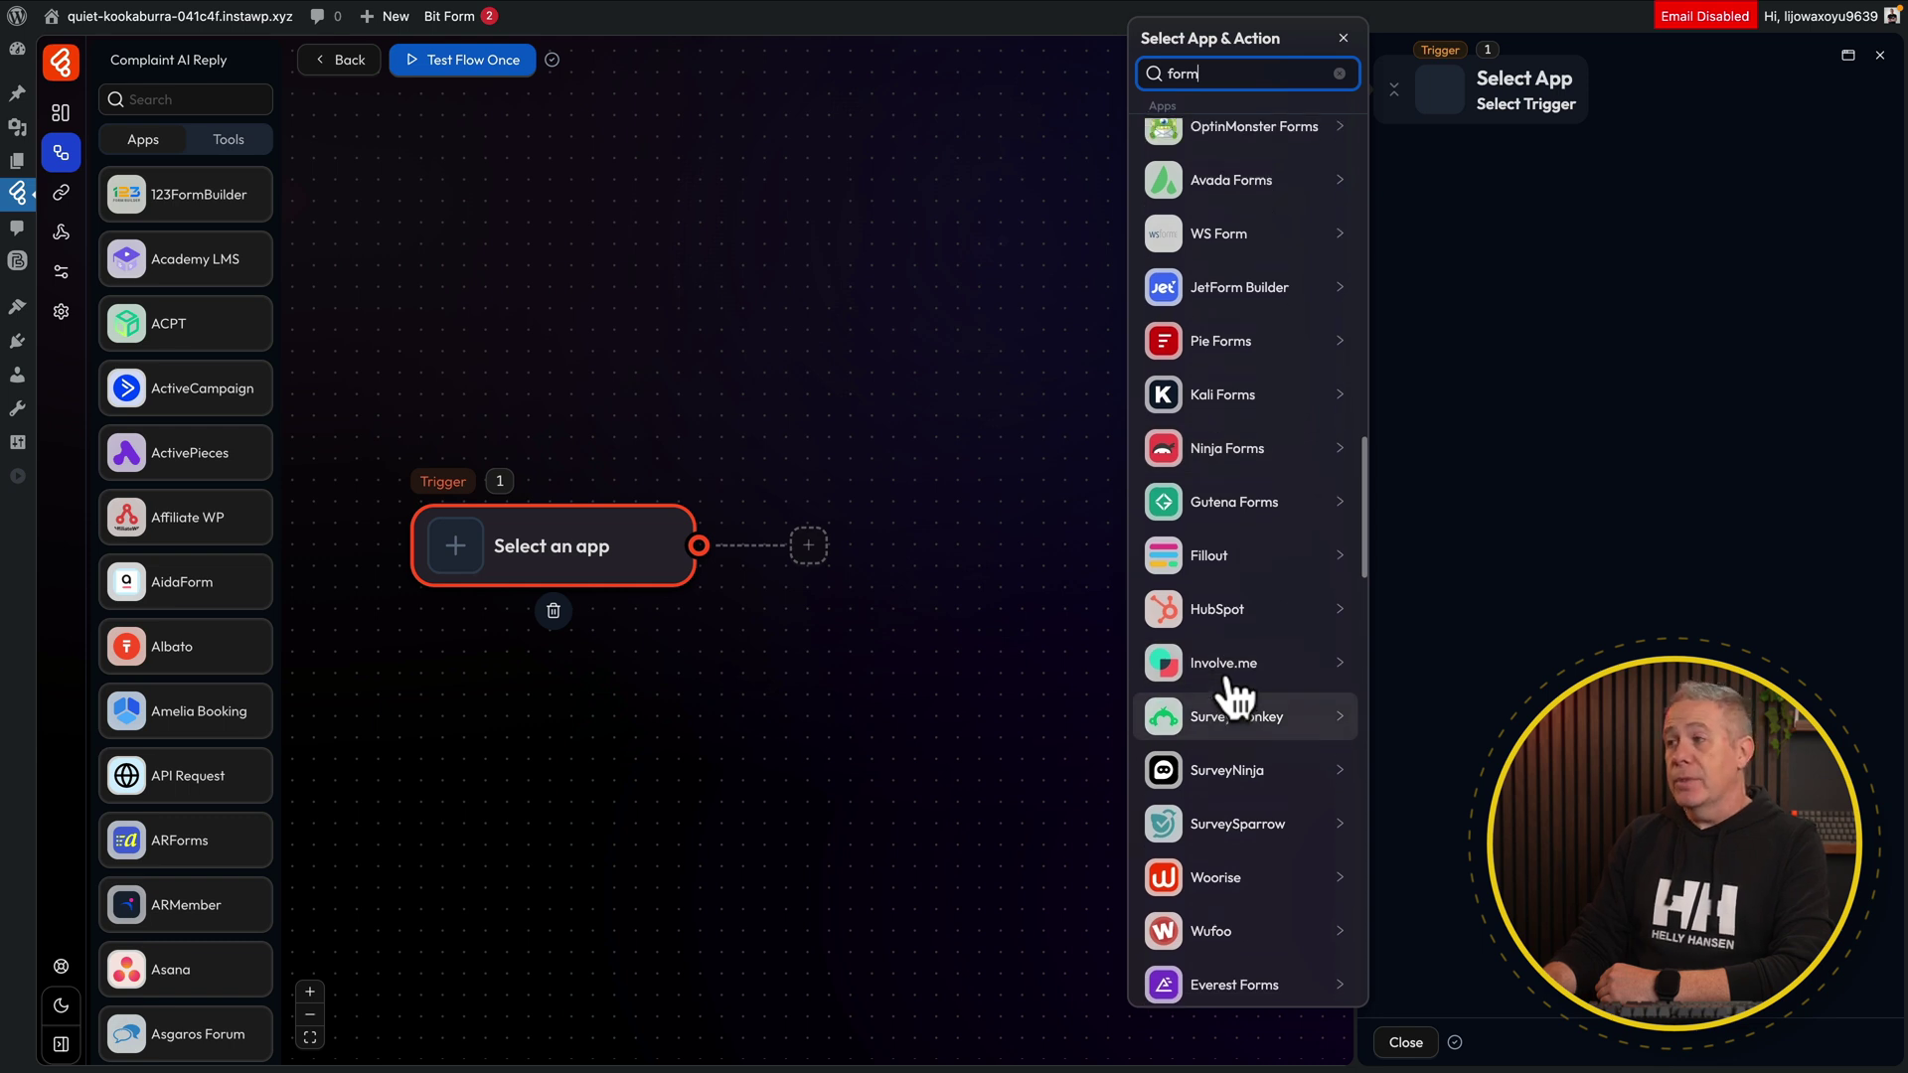
scroll(1233, 695, "up", 18)
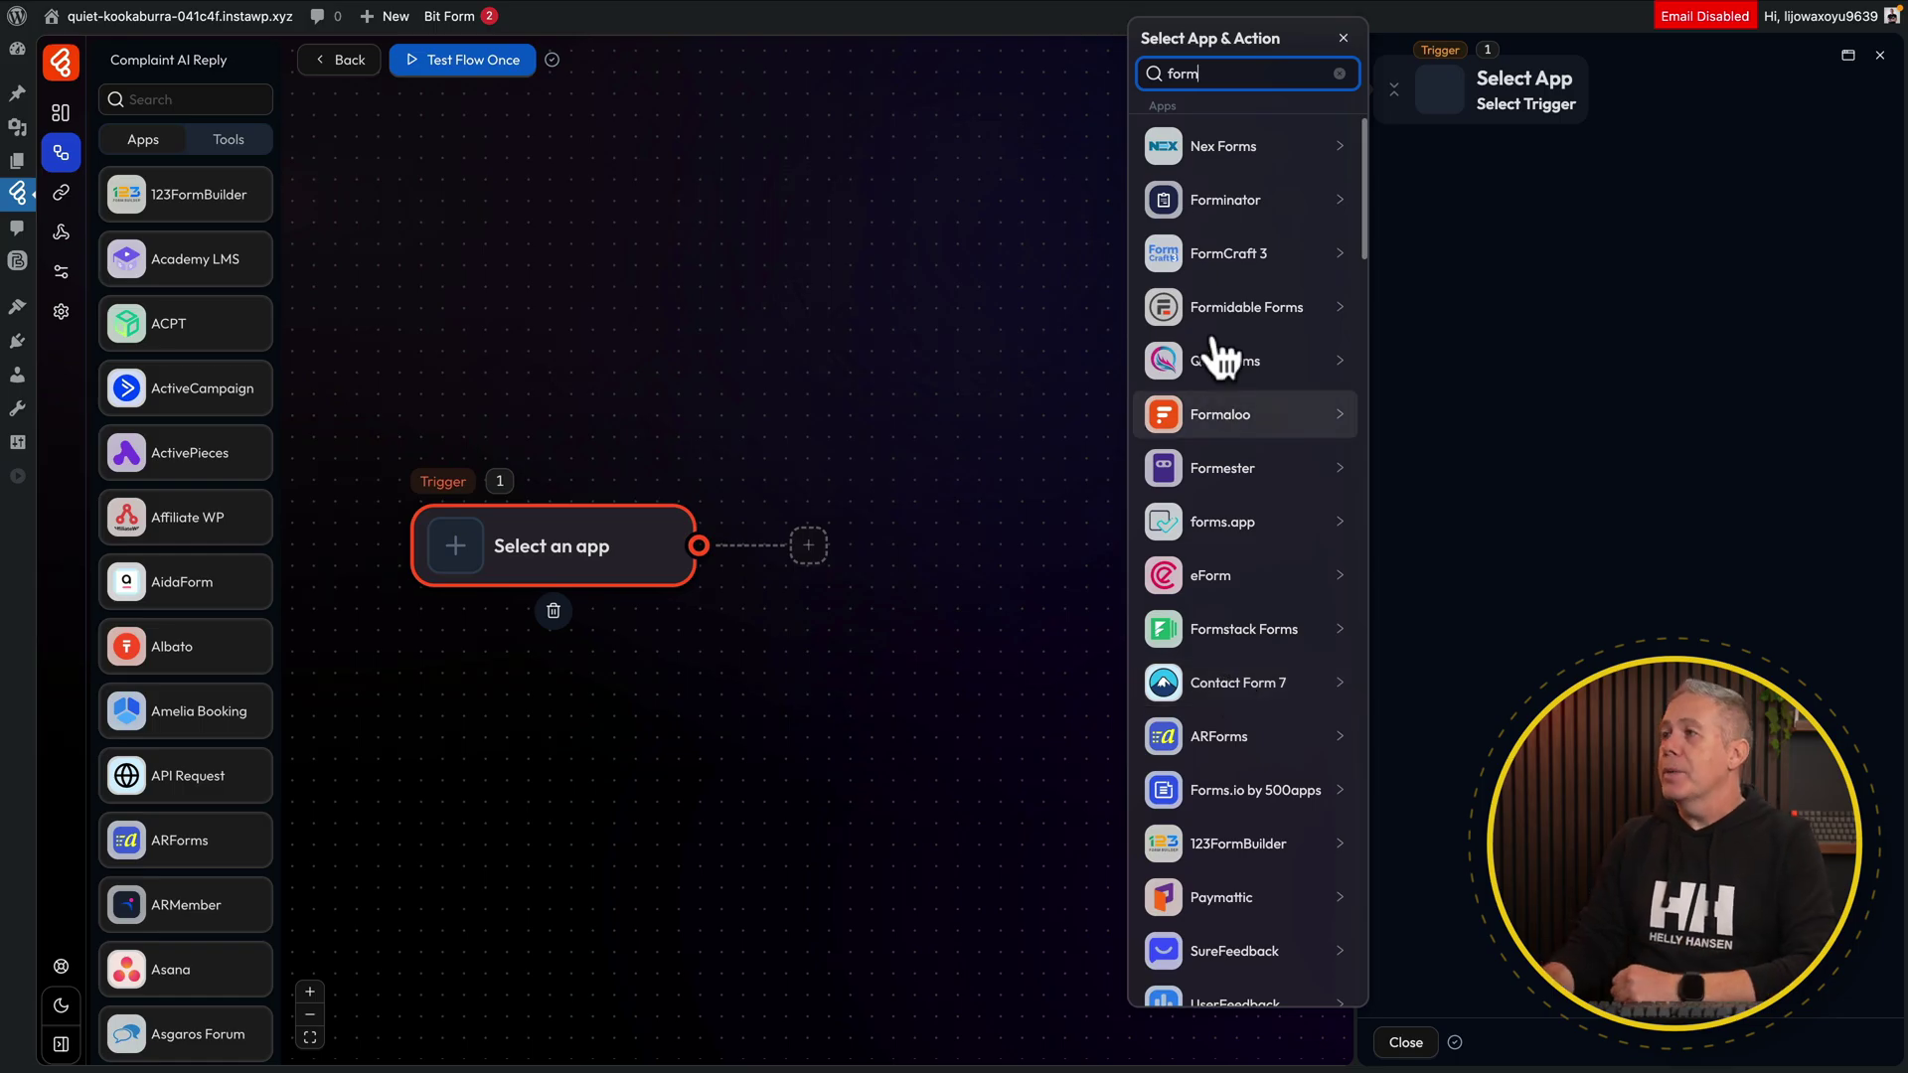
left_click(1169, 73)
type("bit")
left_click(1229, 162)
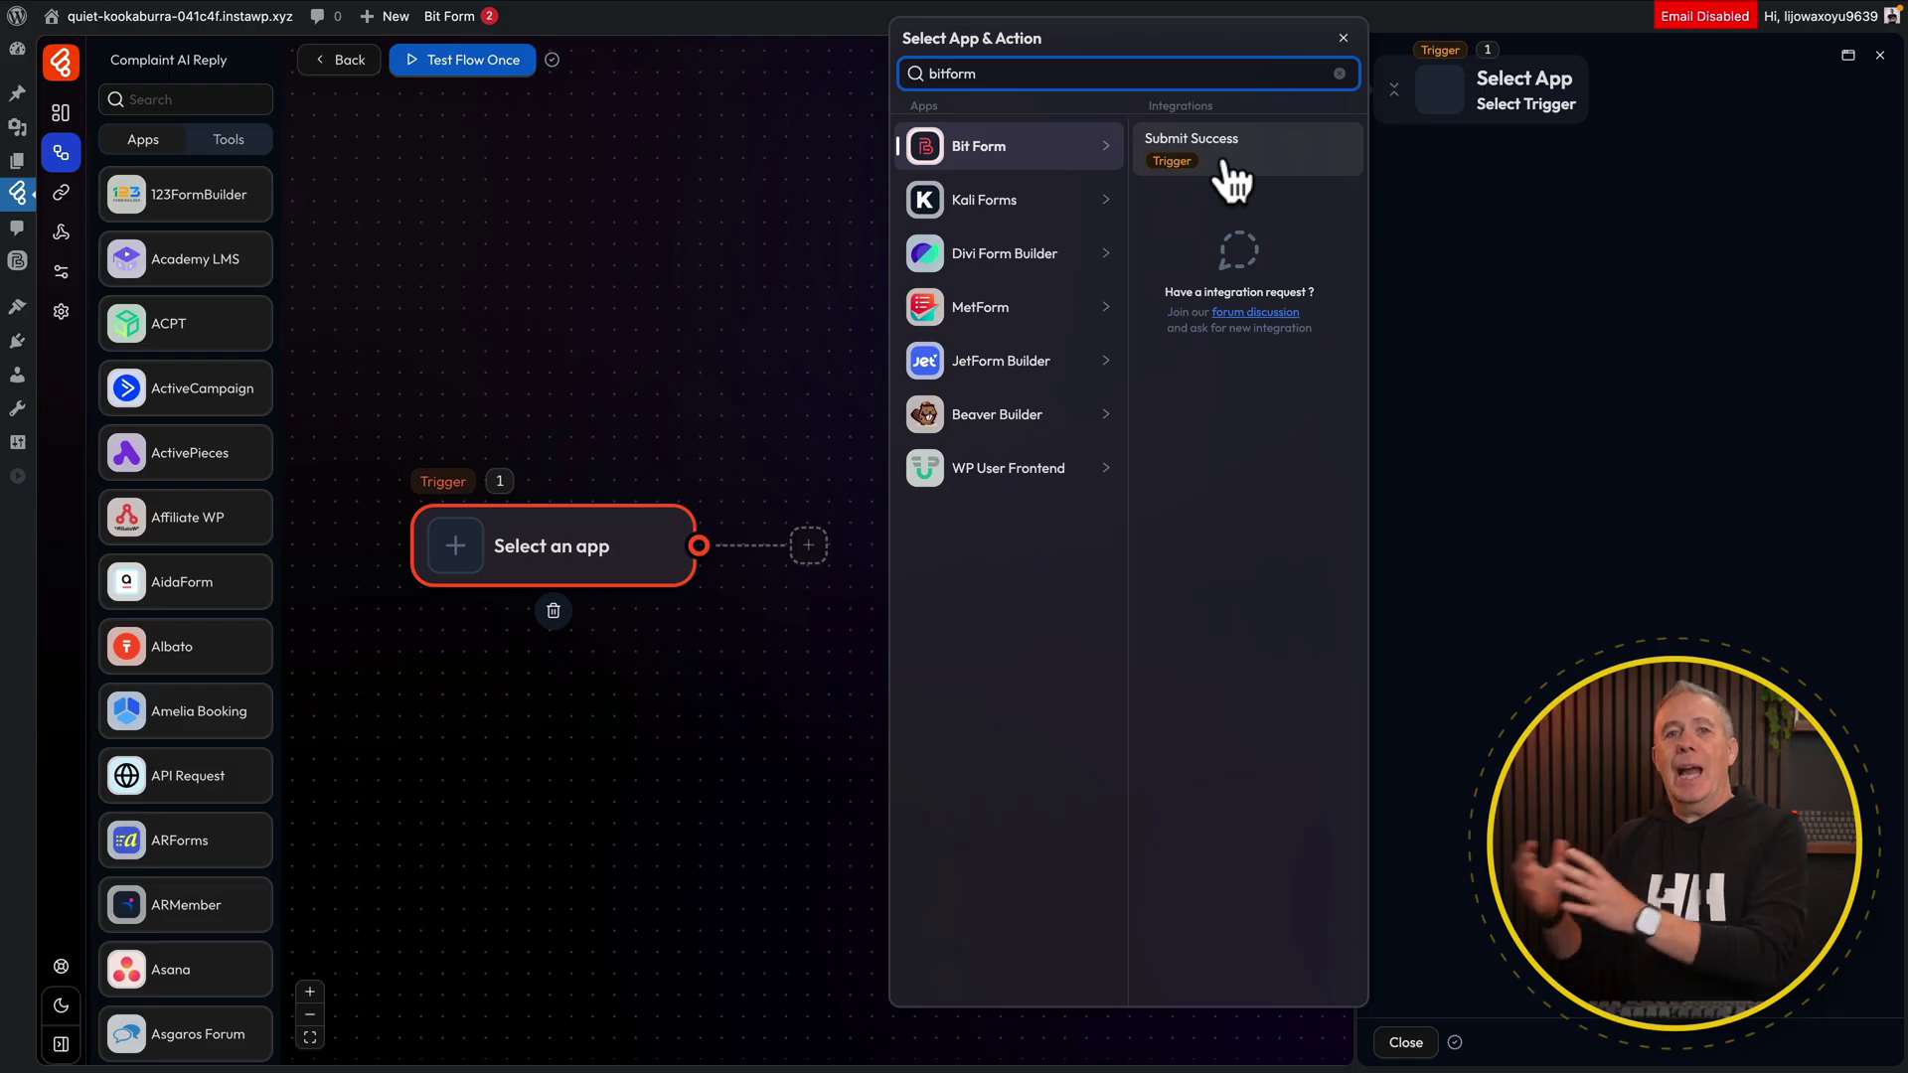
left_click(1230, 168)
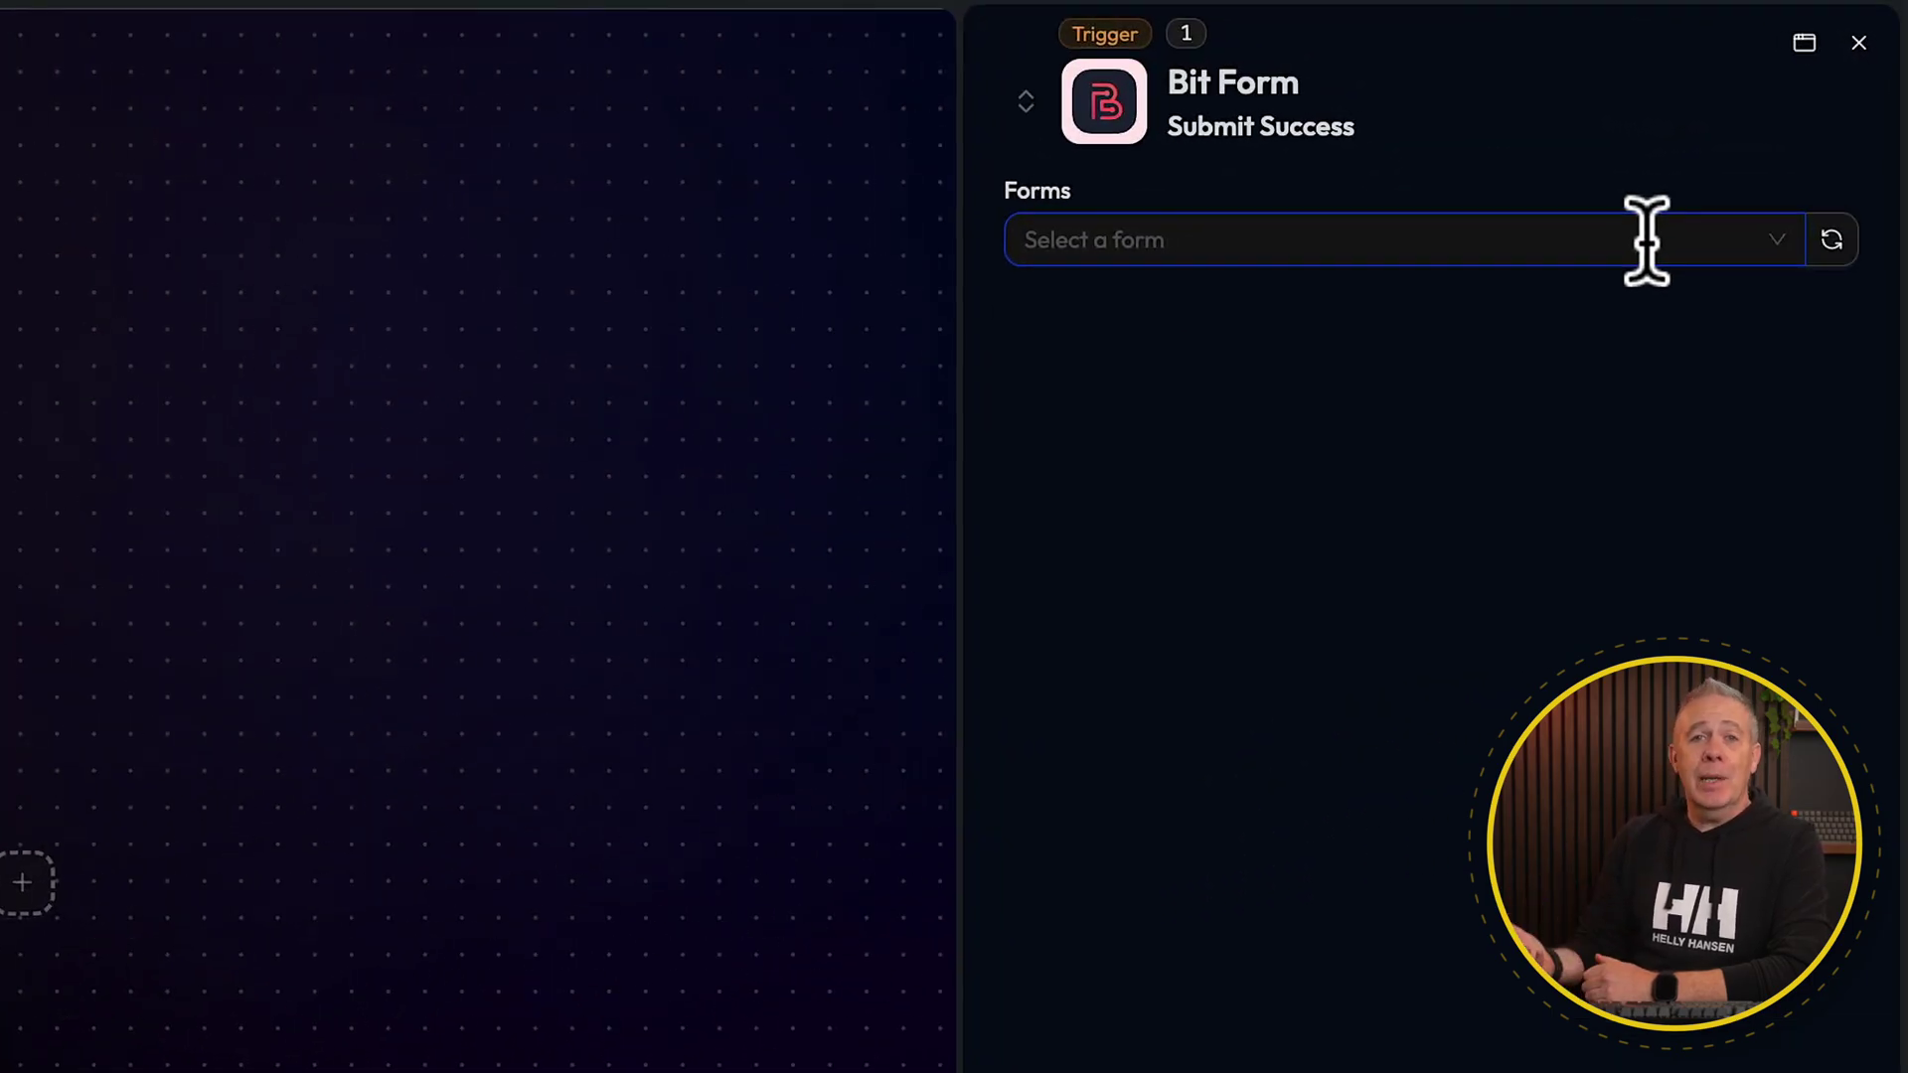
- Choose Customer Complaint Form as the trigger's form and start listening for a response
left_click(1781, 239)
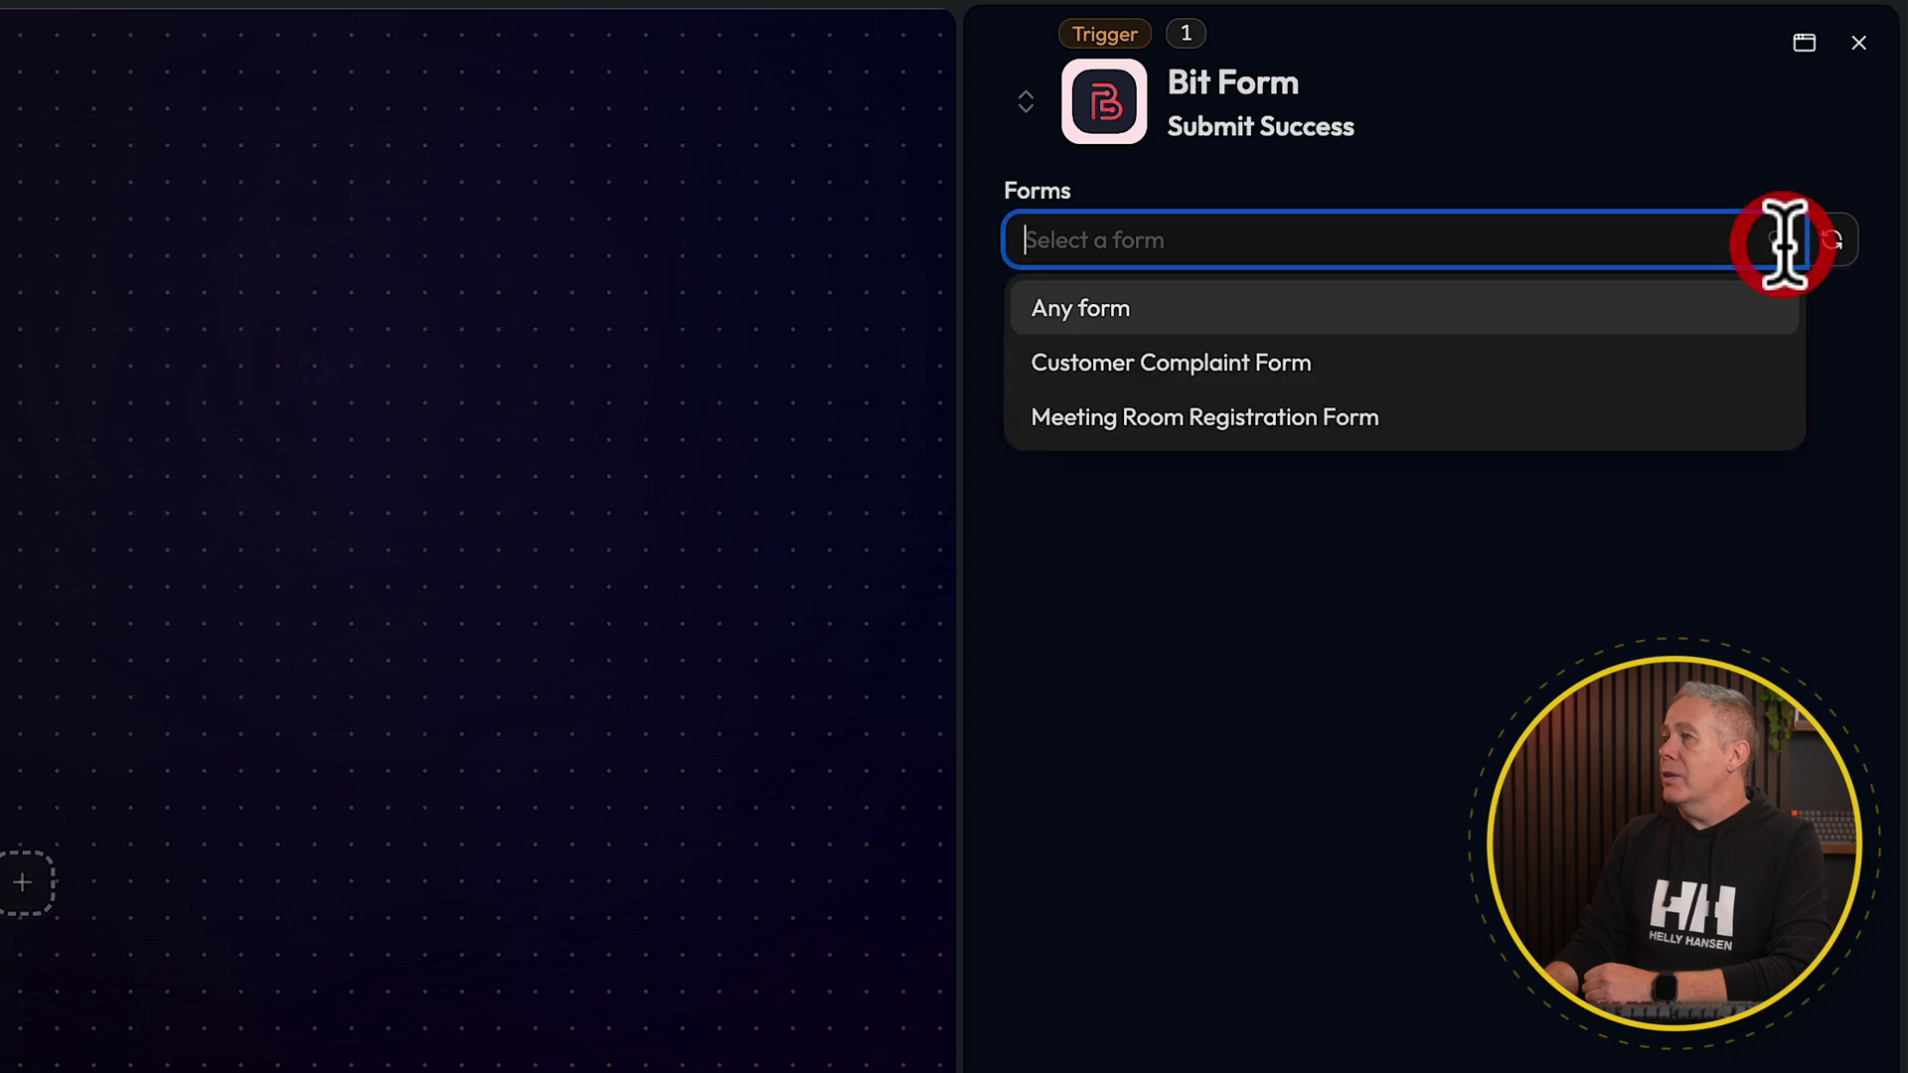
left_click(1411, 364)
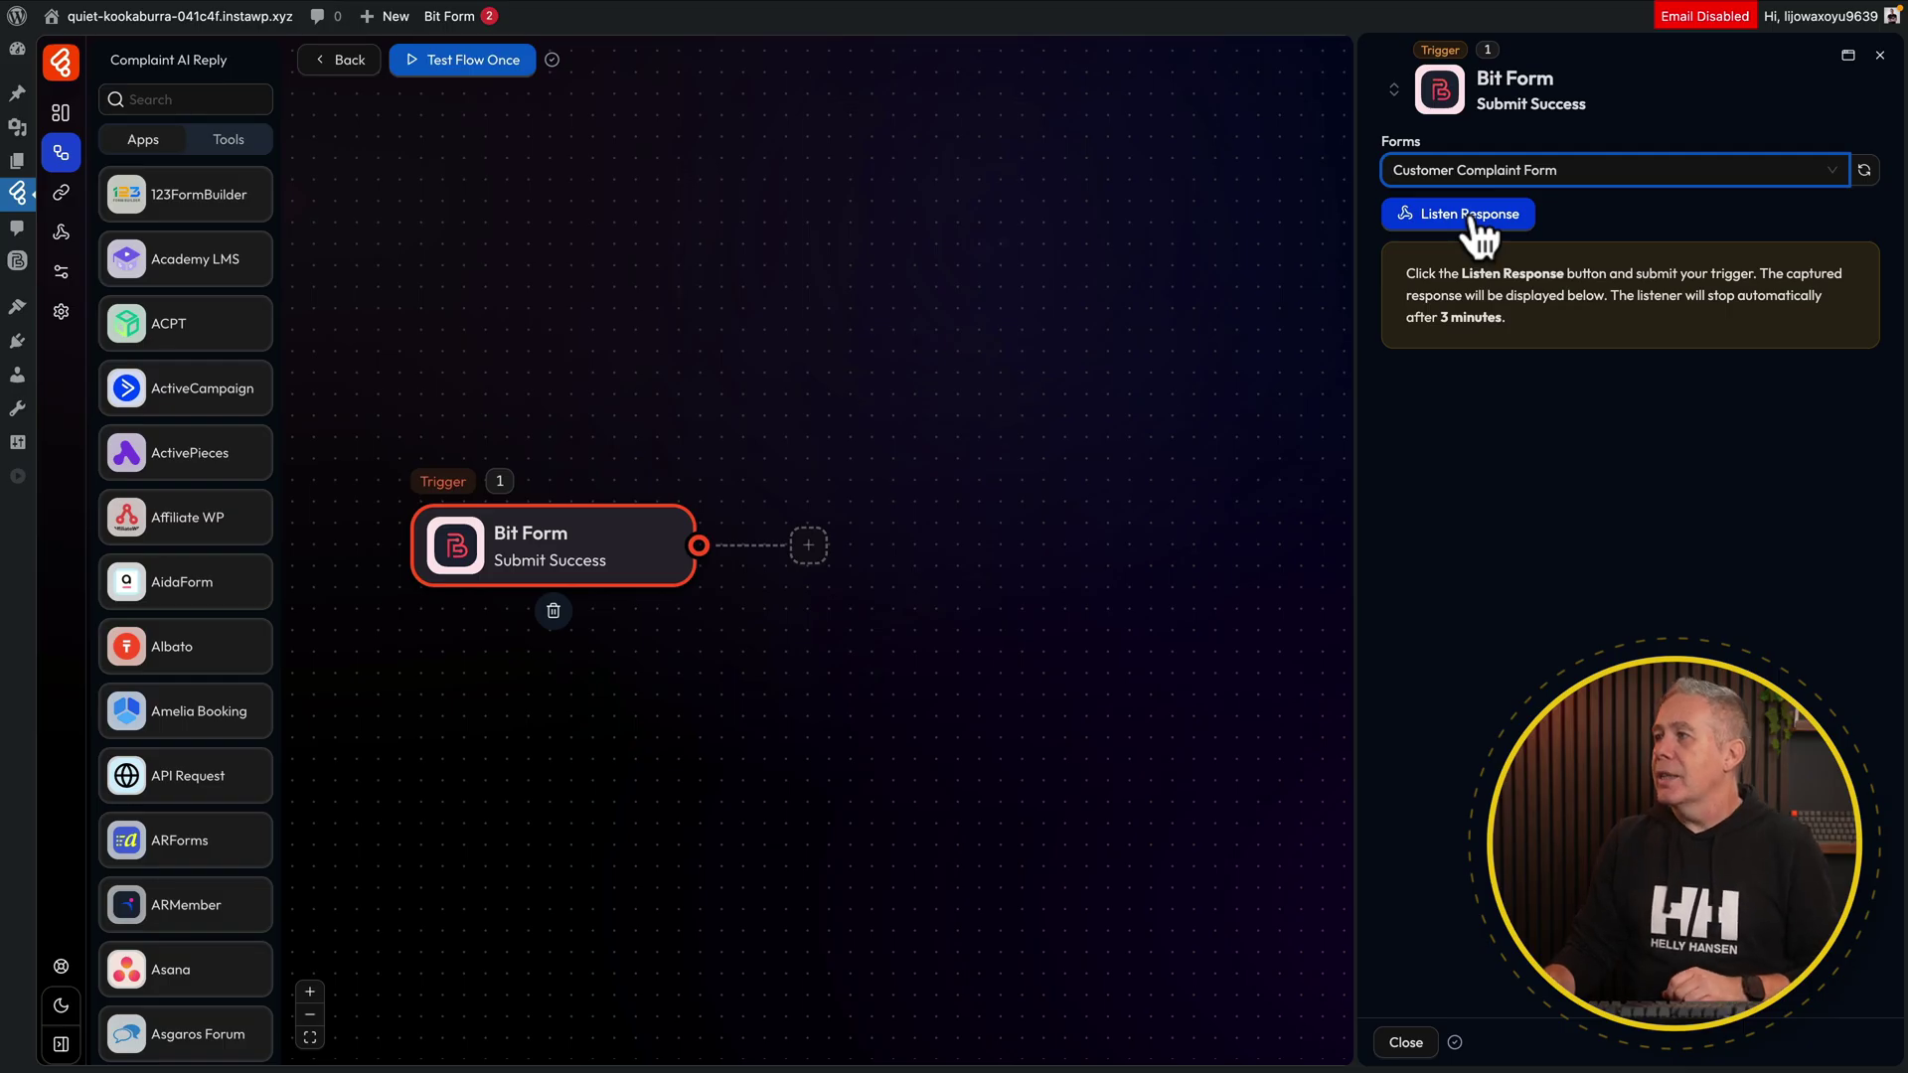
left_click(1470, 214)
- Submit a test complaint with customer details, order number, Billing type, date 09/10/2025, Medium urgency, description "I was billed twice for my order!" and accepted terms
mouse_move(656, 7)
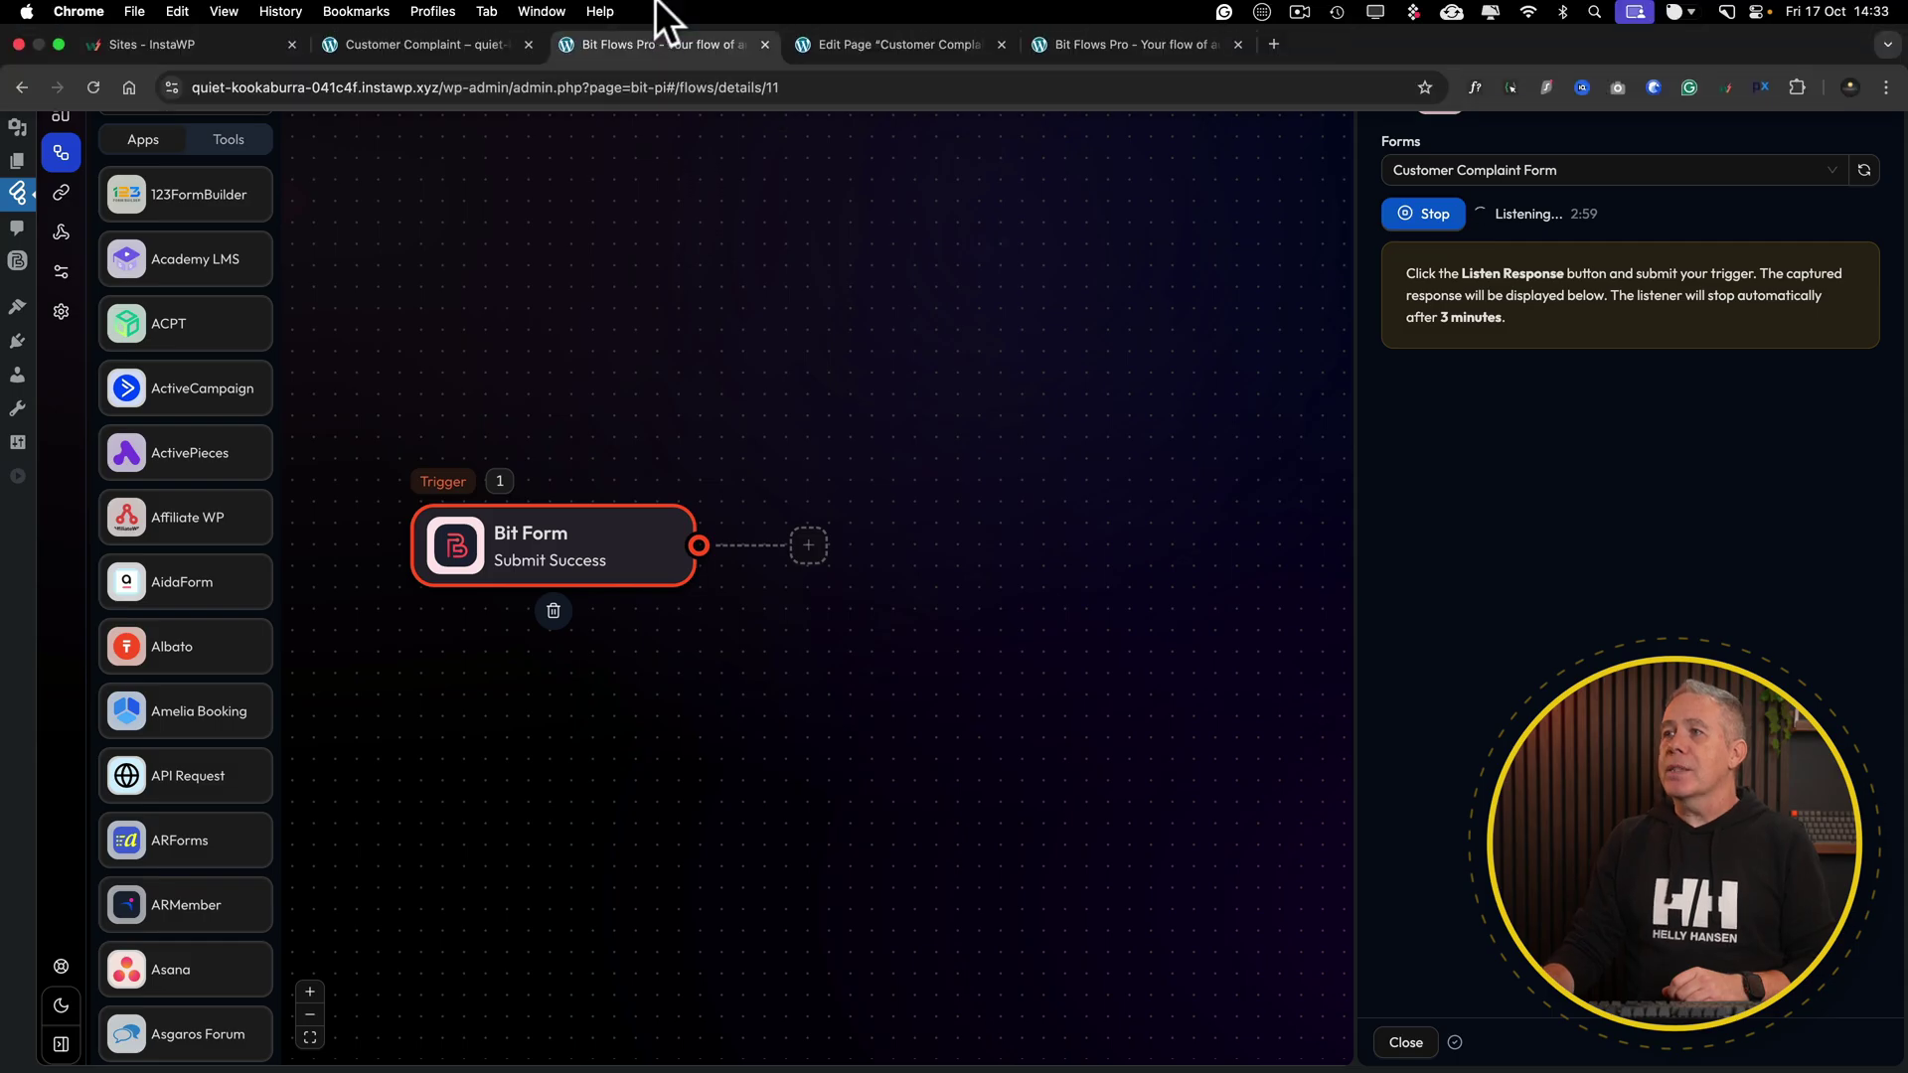
left_click(460, 41)
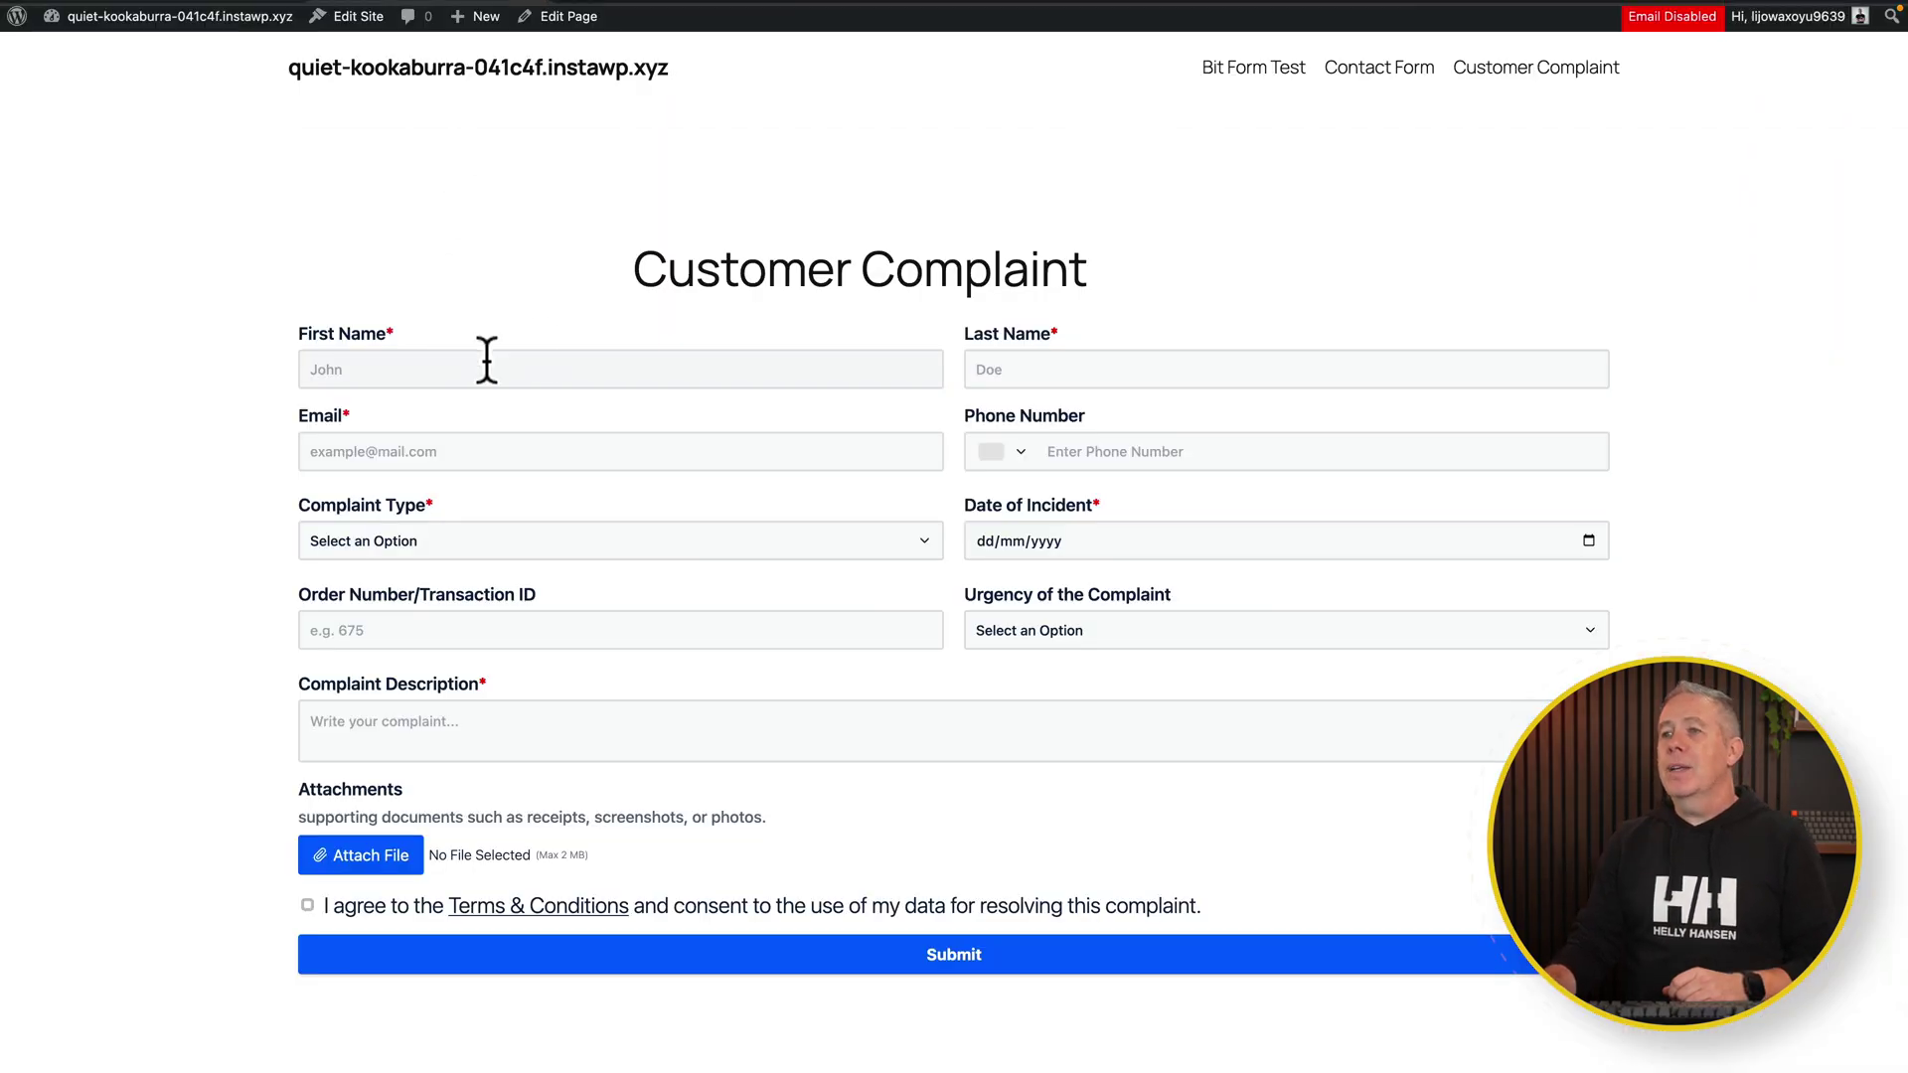
left_click(487, 359)
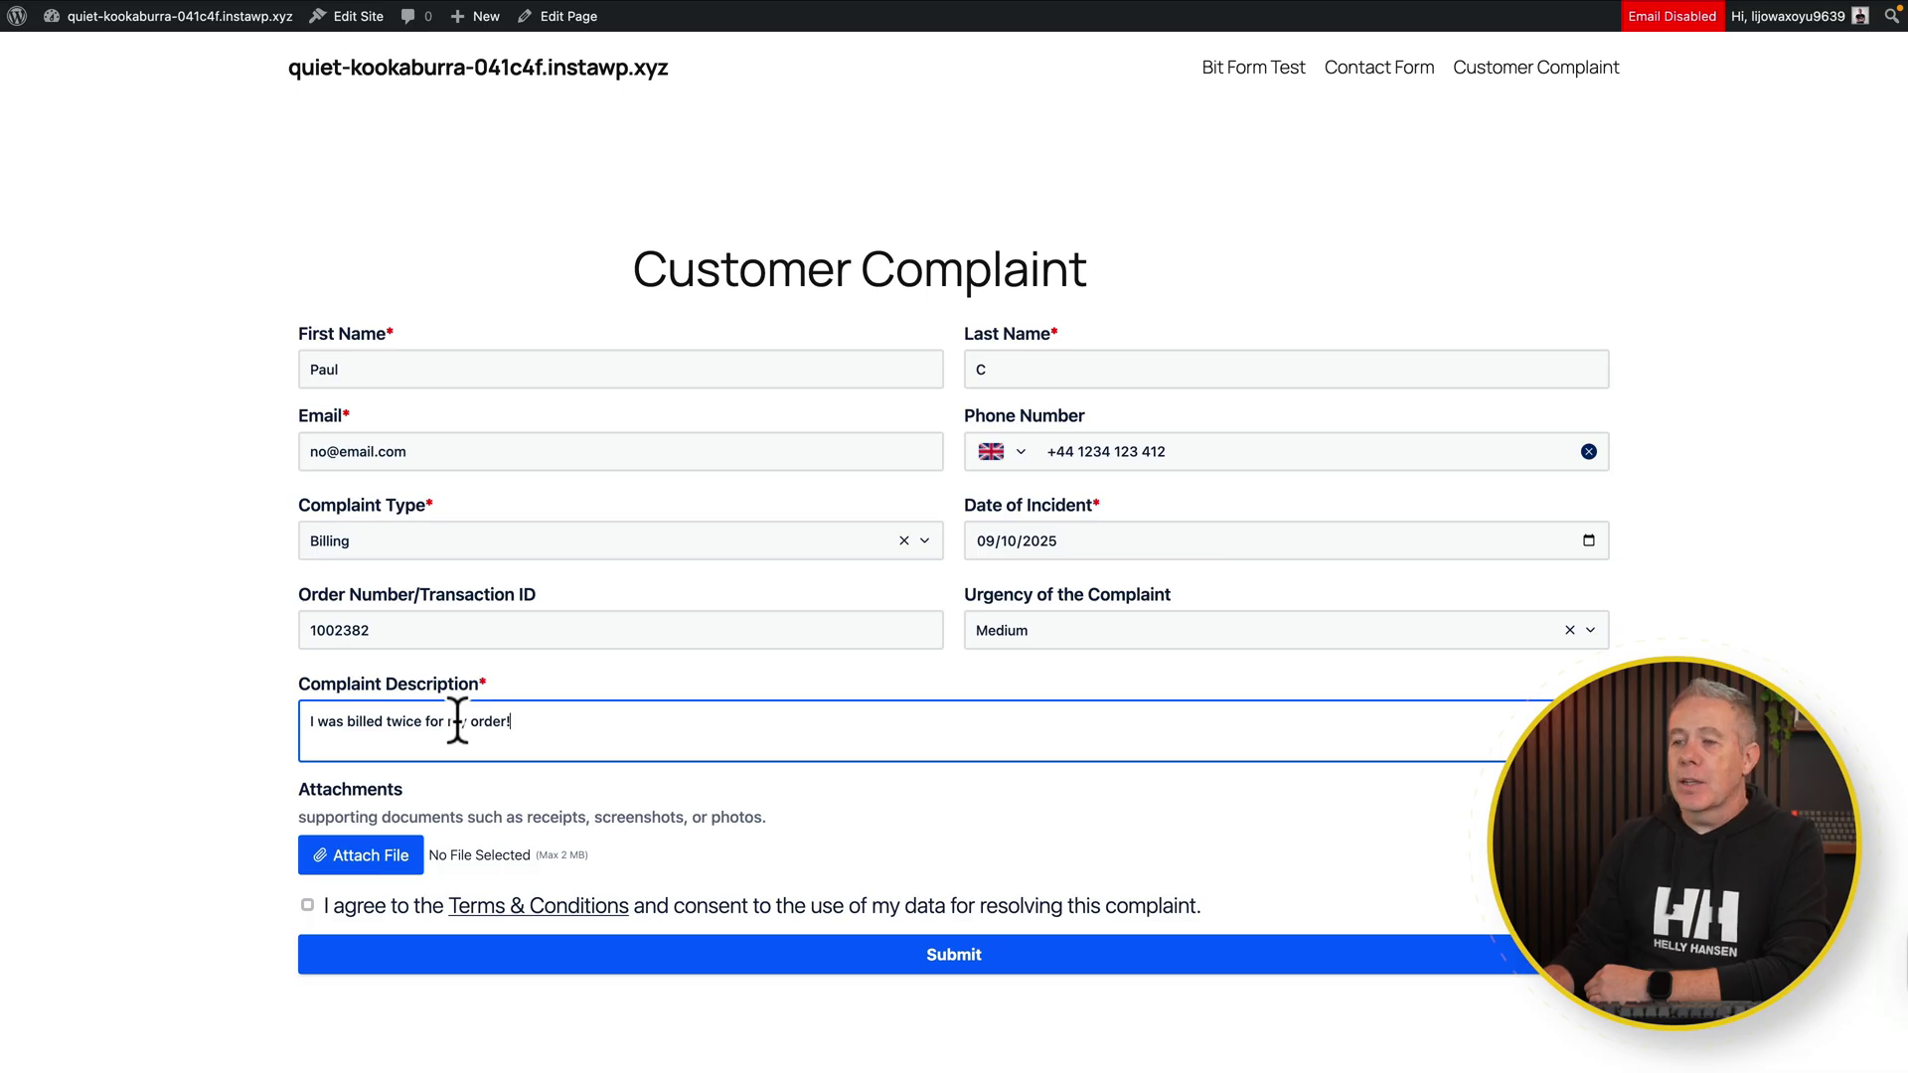
left_click(307, 905)
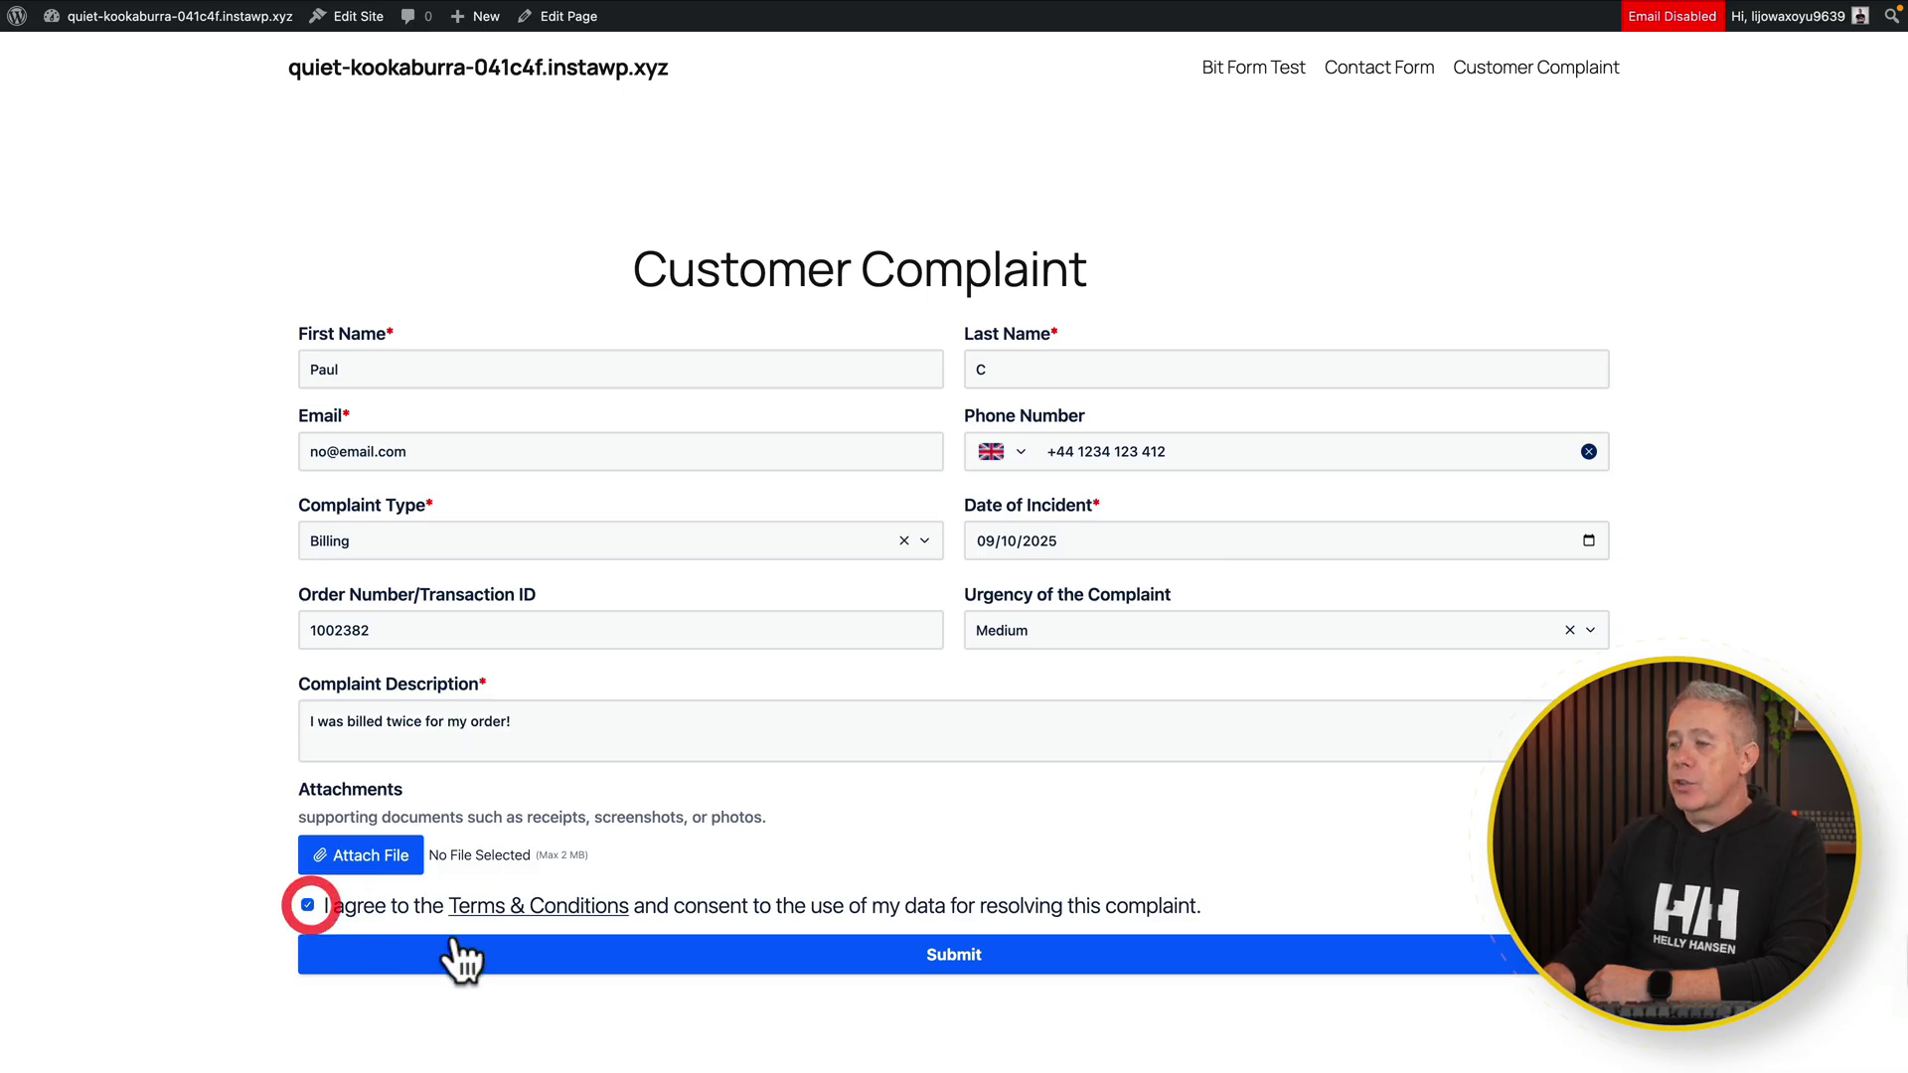
left_click(926, 954)
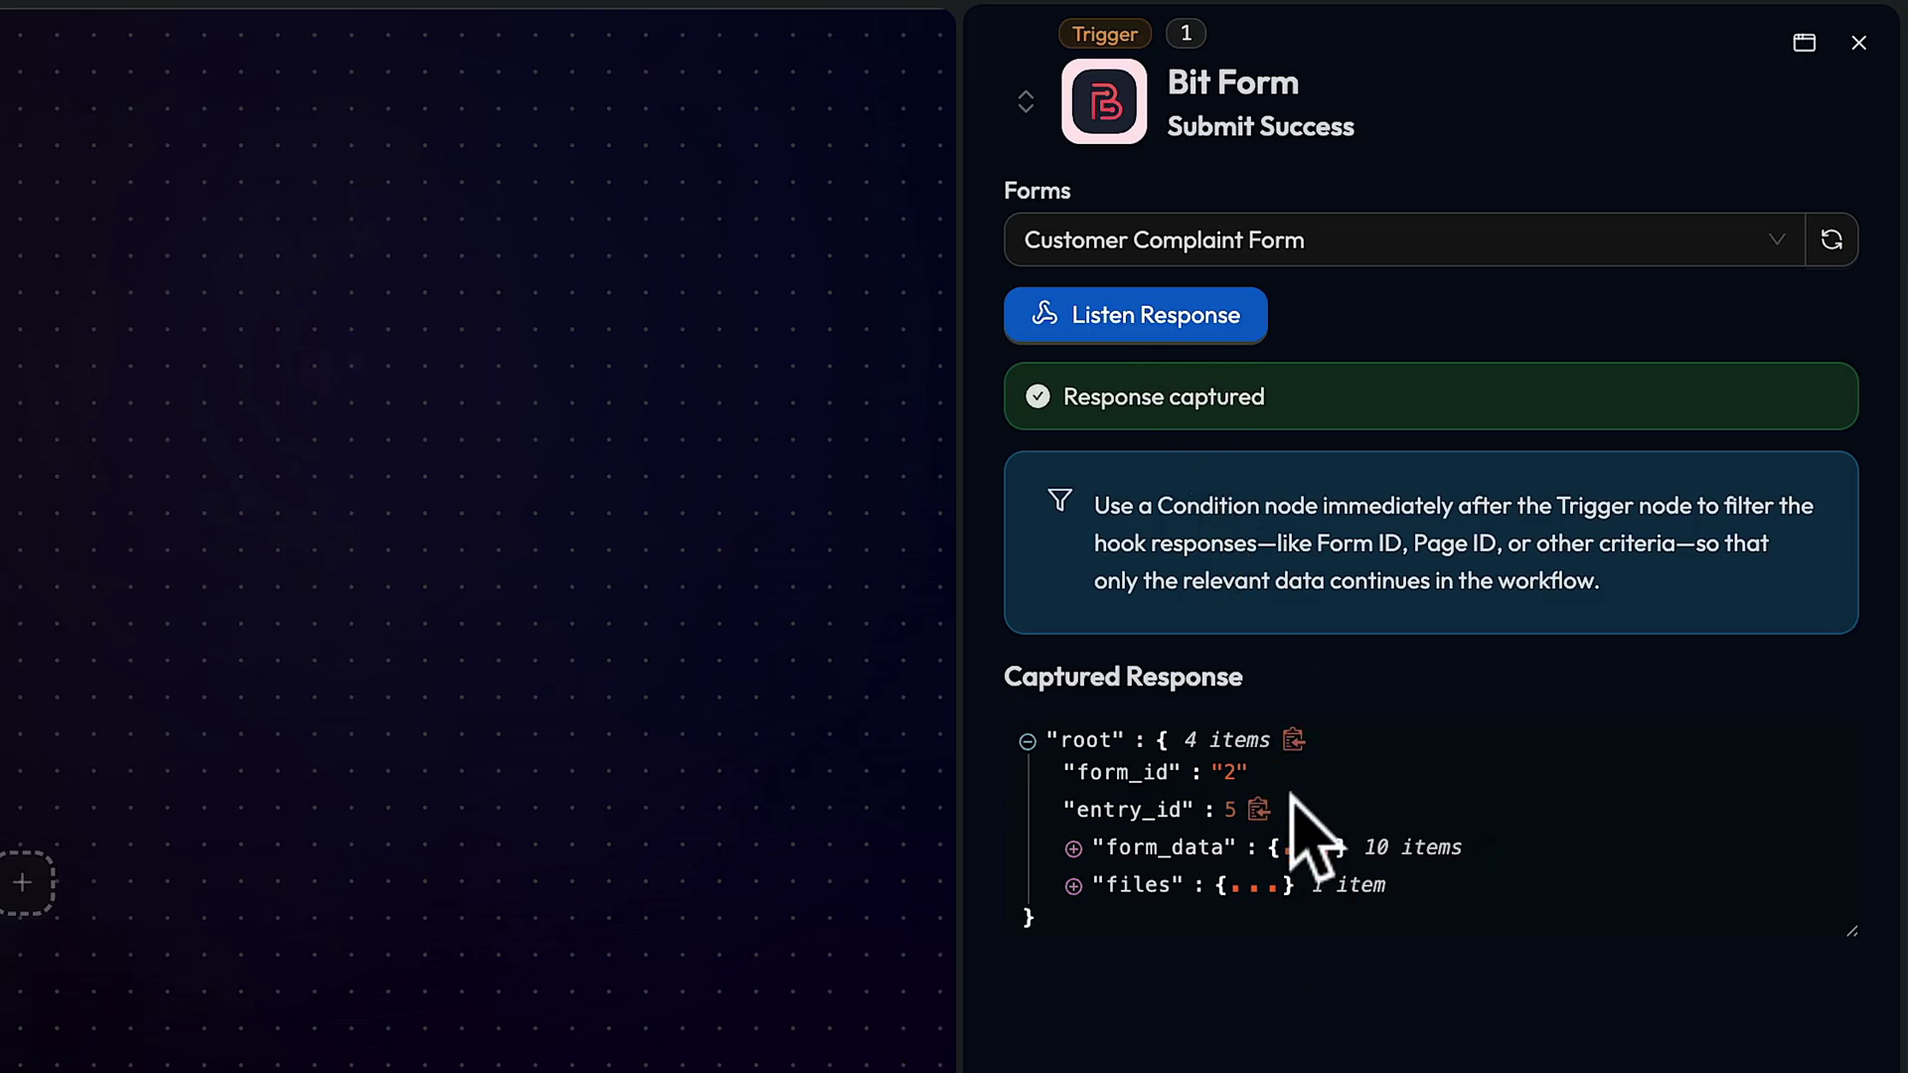
- Expand form_data in the captured response to examine the submitted field values, and close the Bit Form trigger settings
left_click(1073, 848)
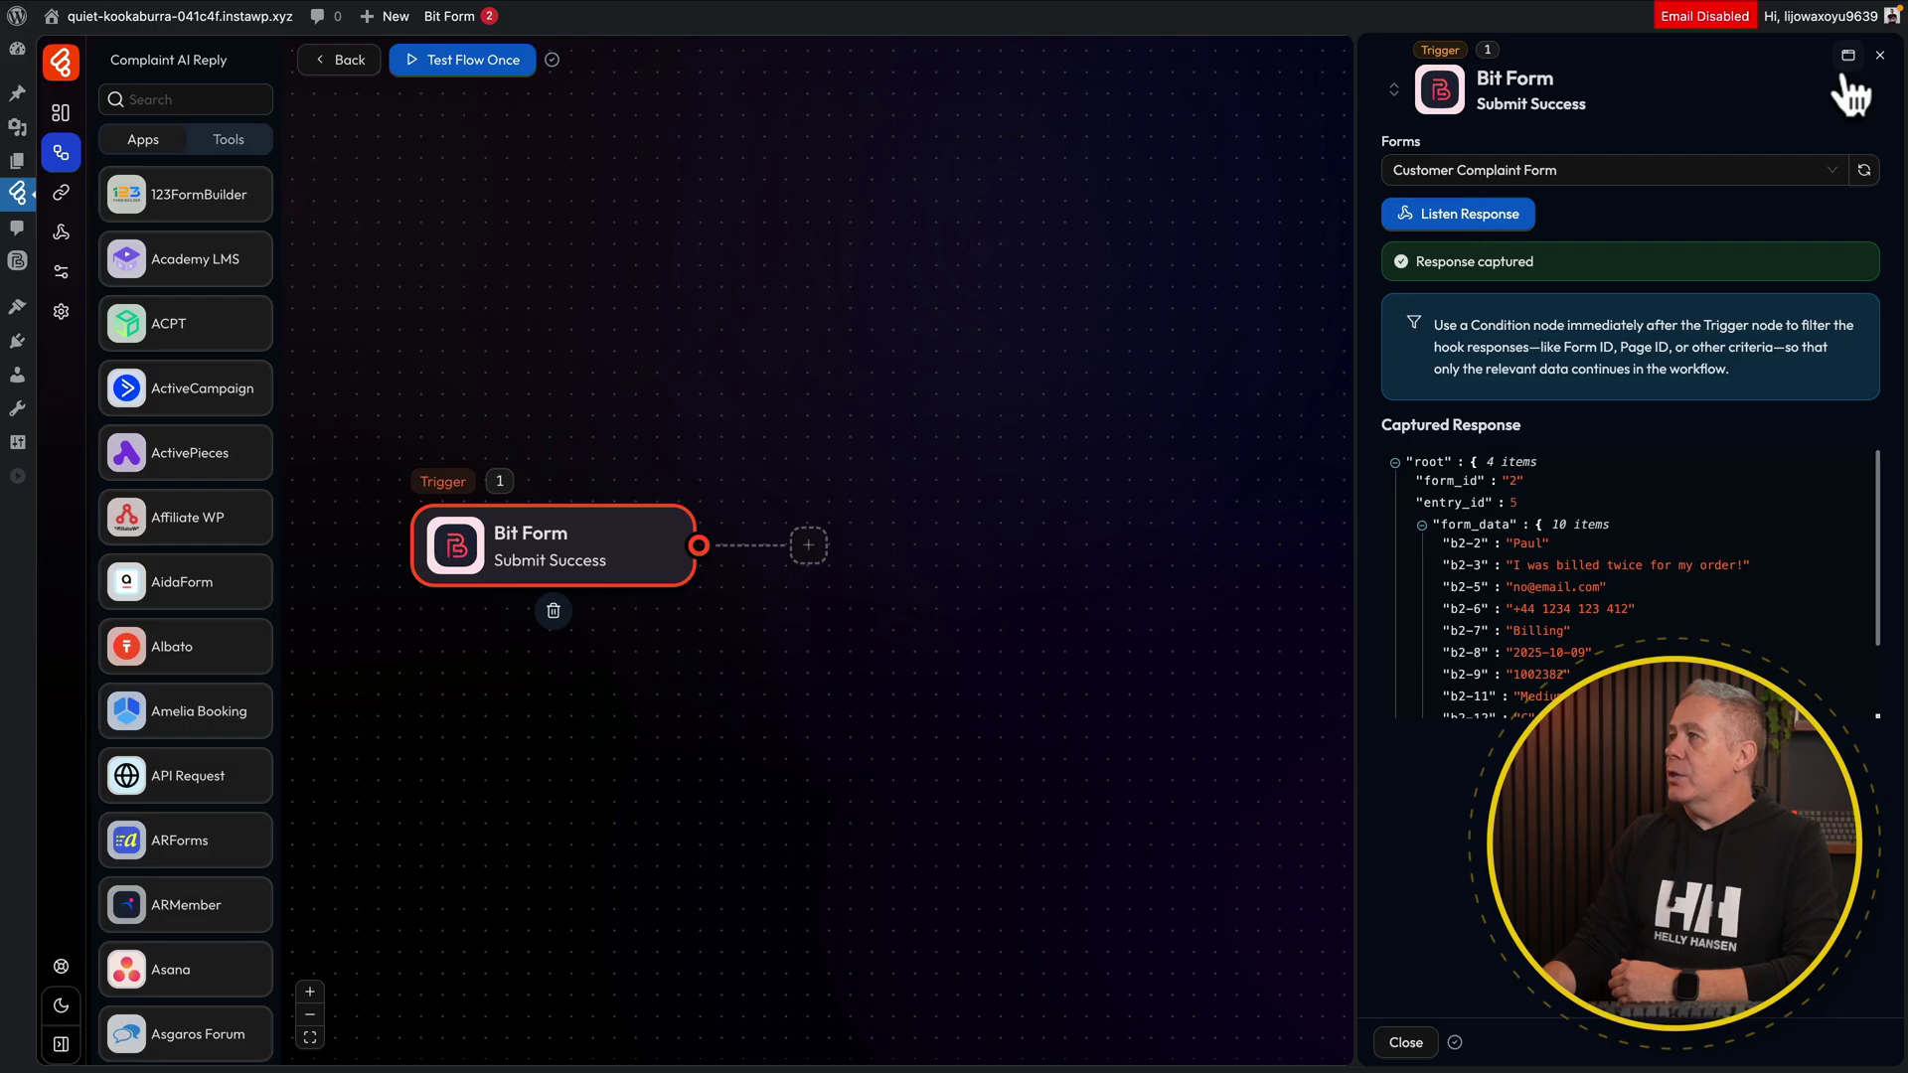
left_click(1879, 54)
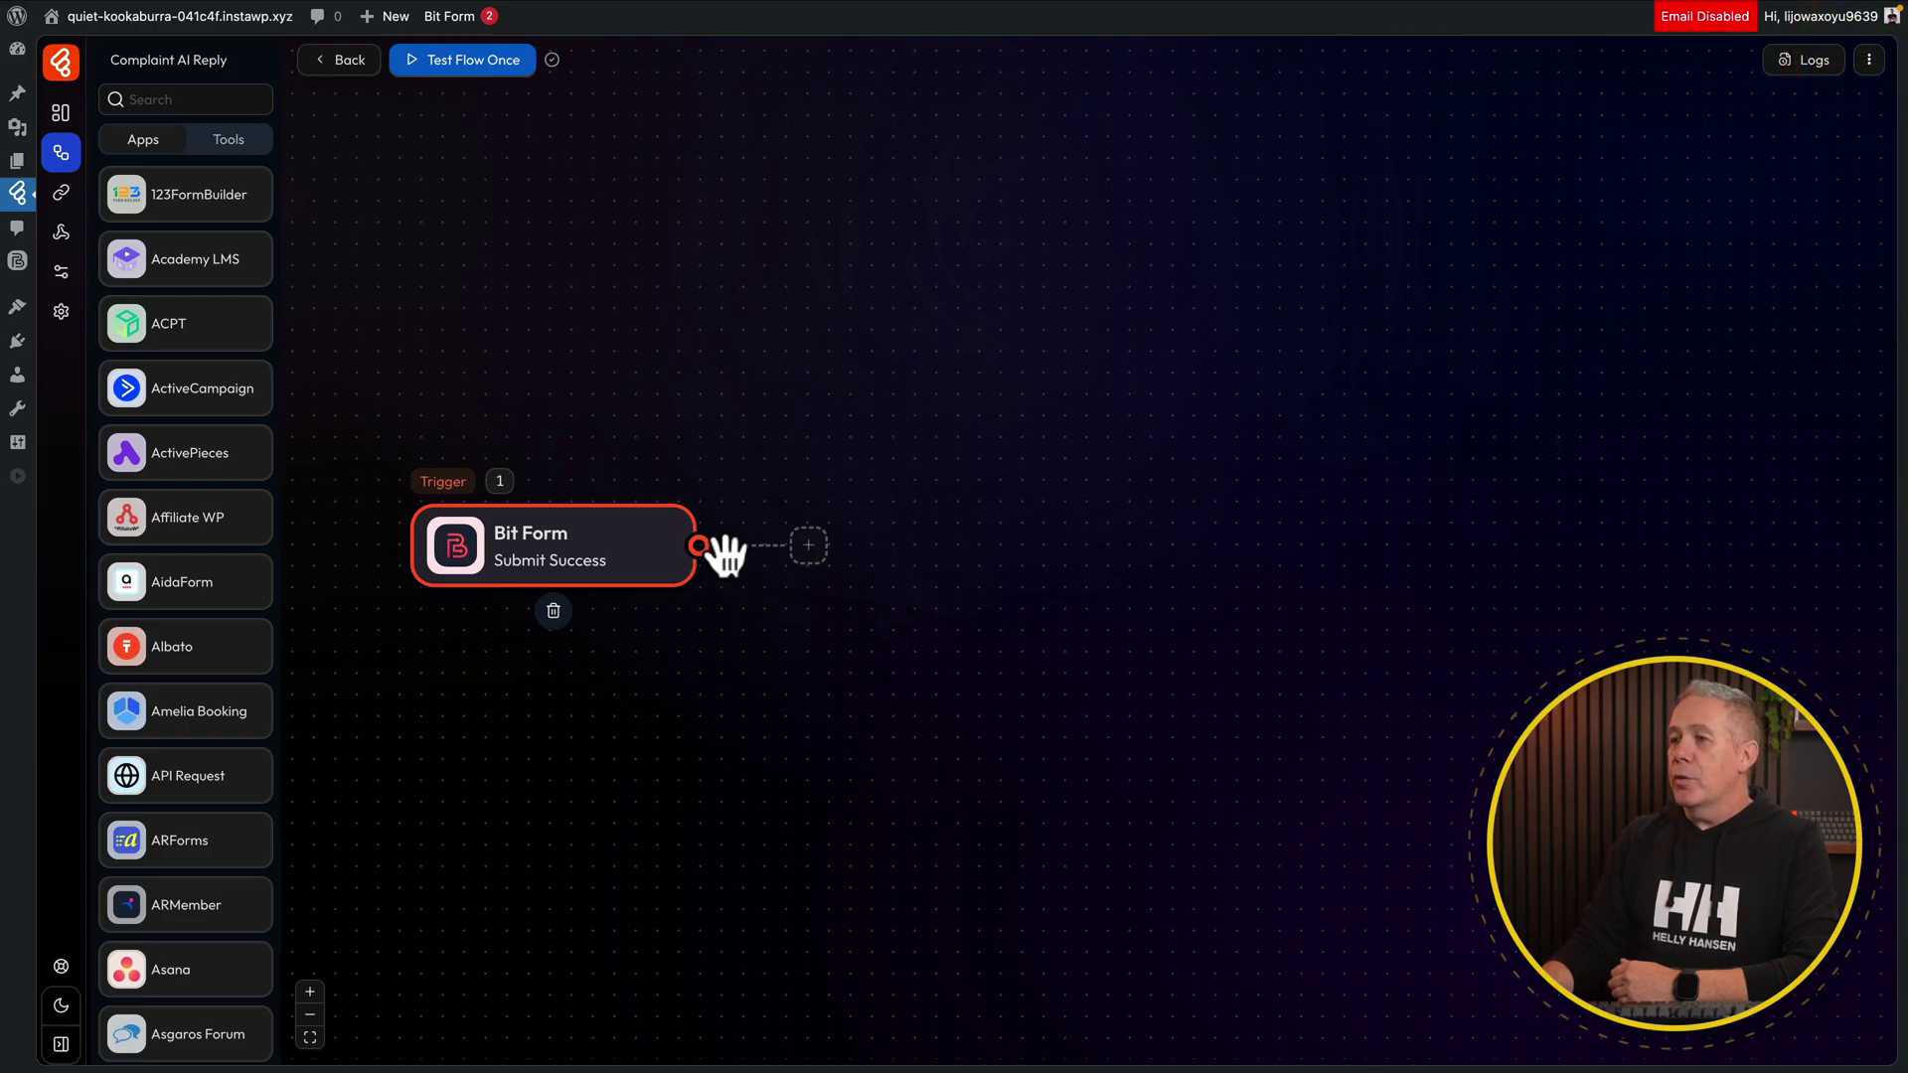
- Add an action after the Bit Form trigger using OpenAI's Create a Chat Completion
left_click(807, 552)
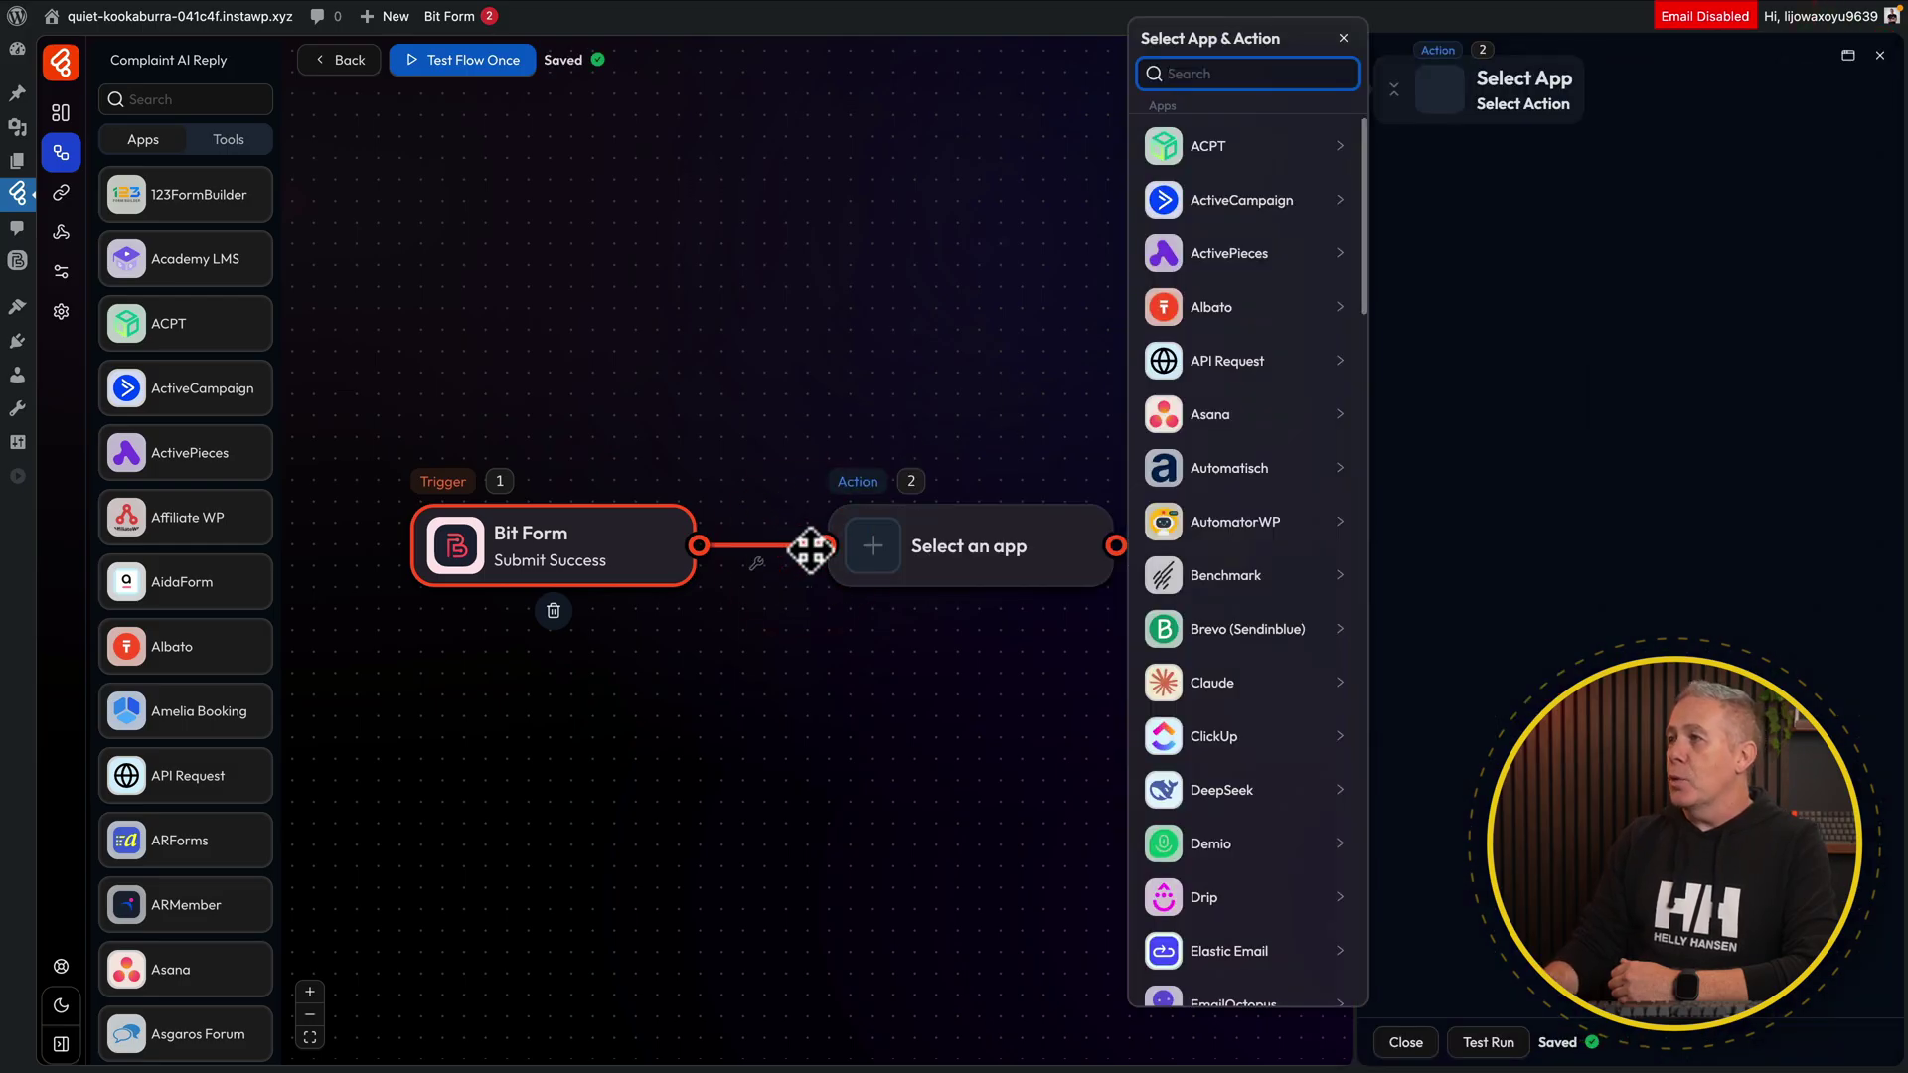
type("openai")
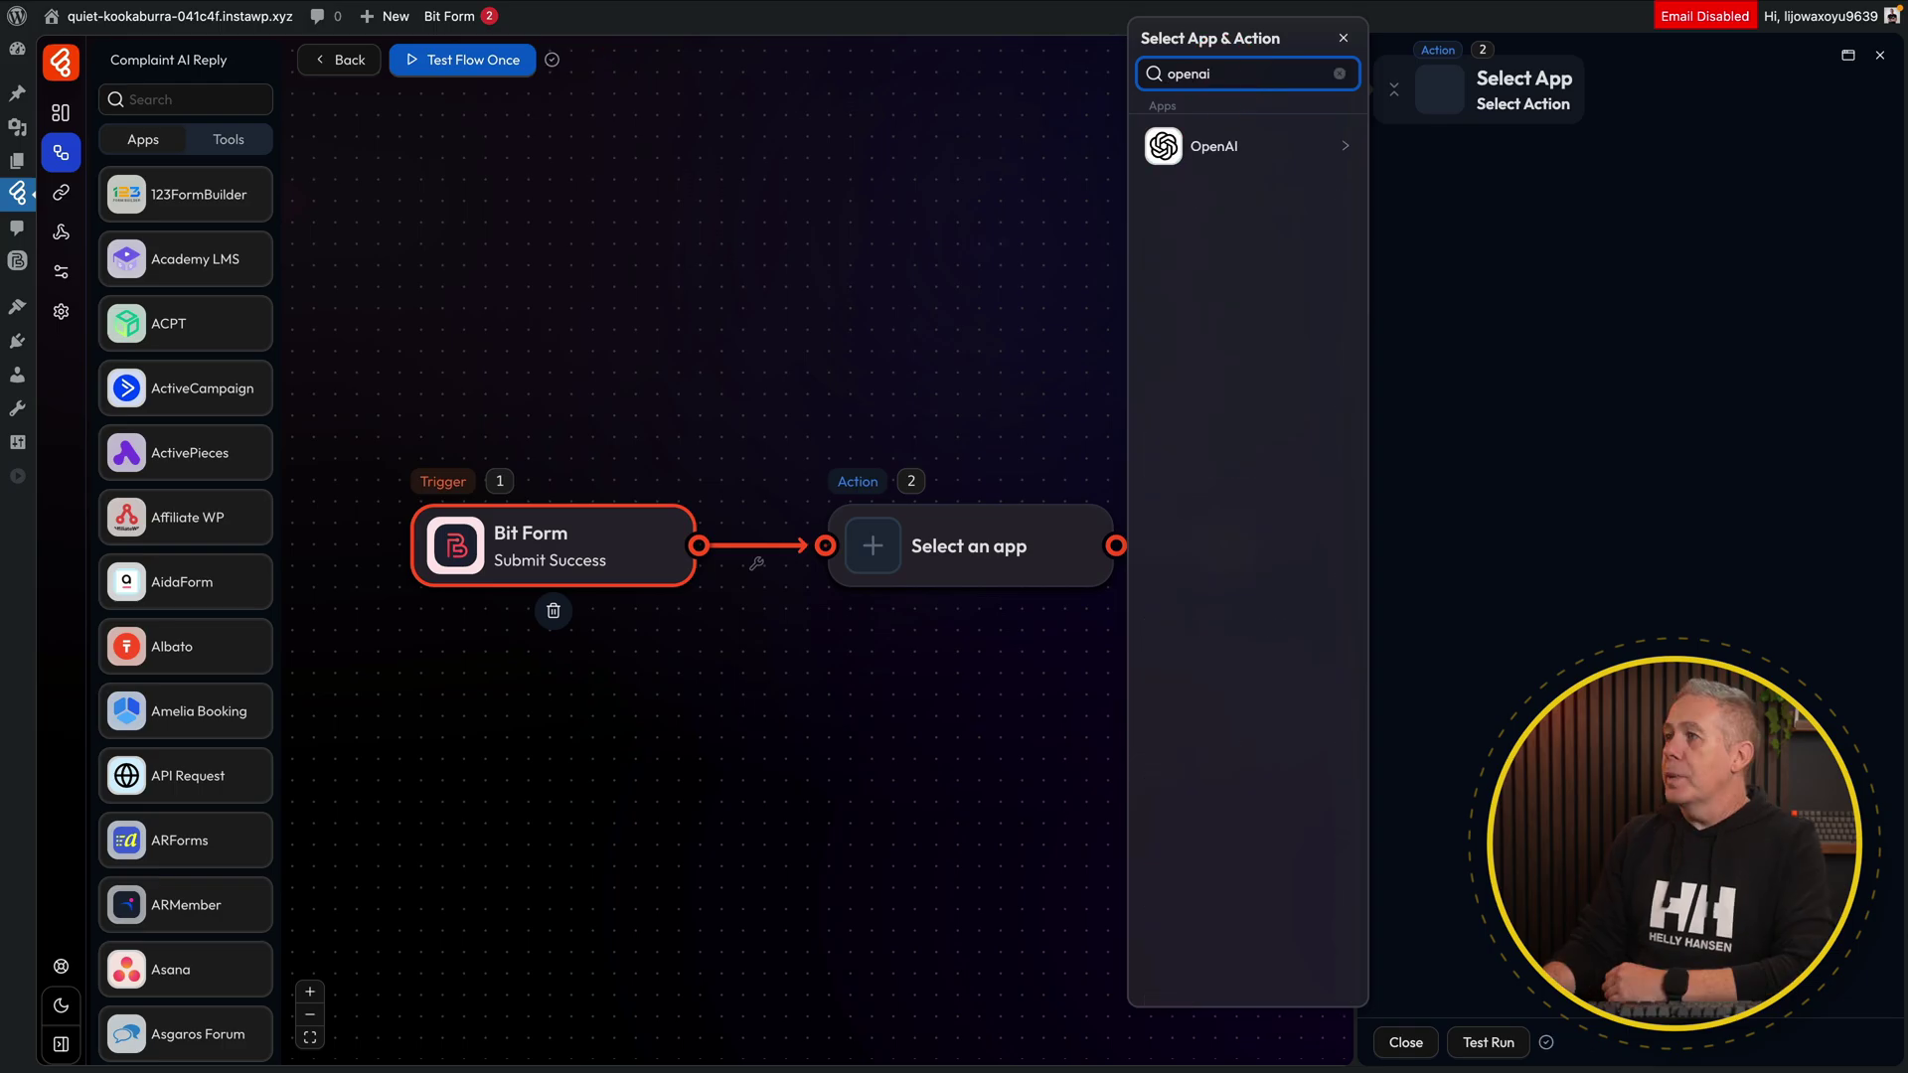
left_click(1232, 139)
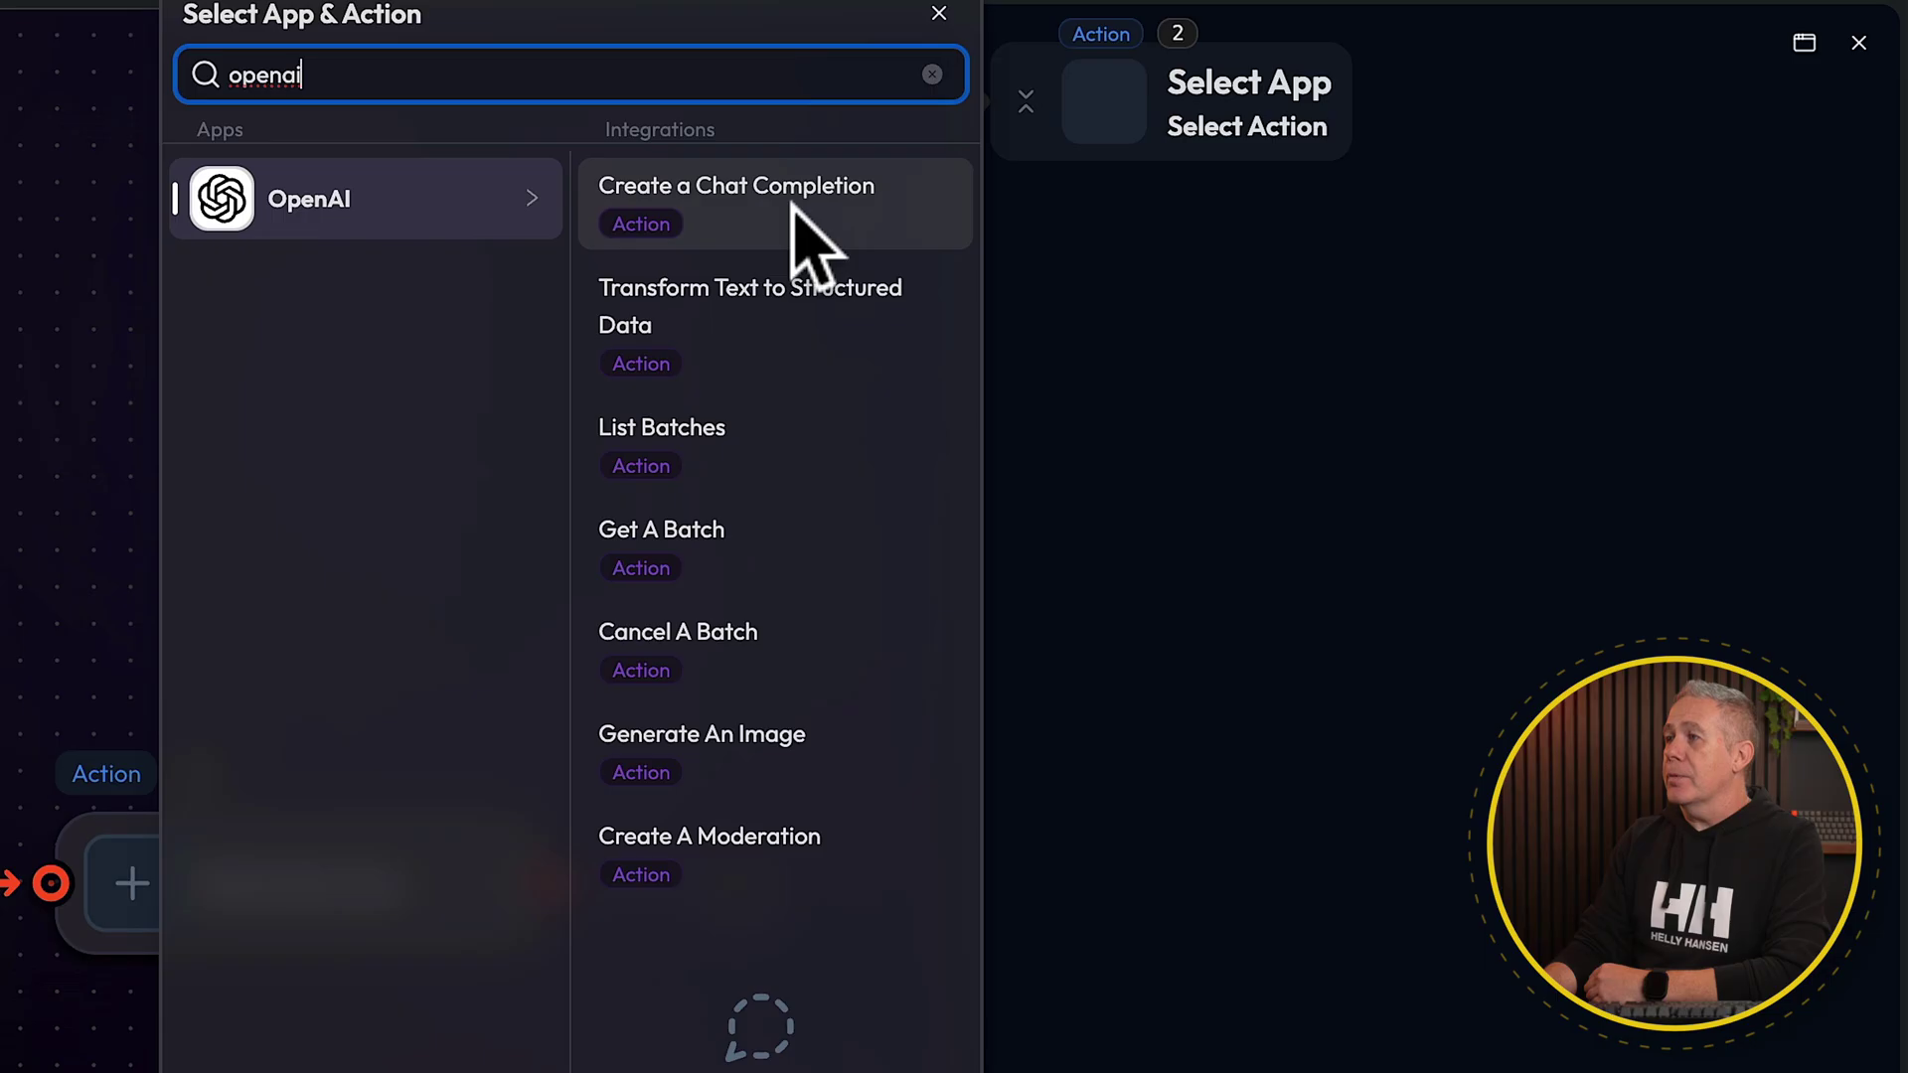
left_click(793, 205)
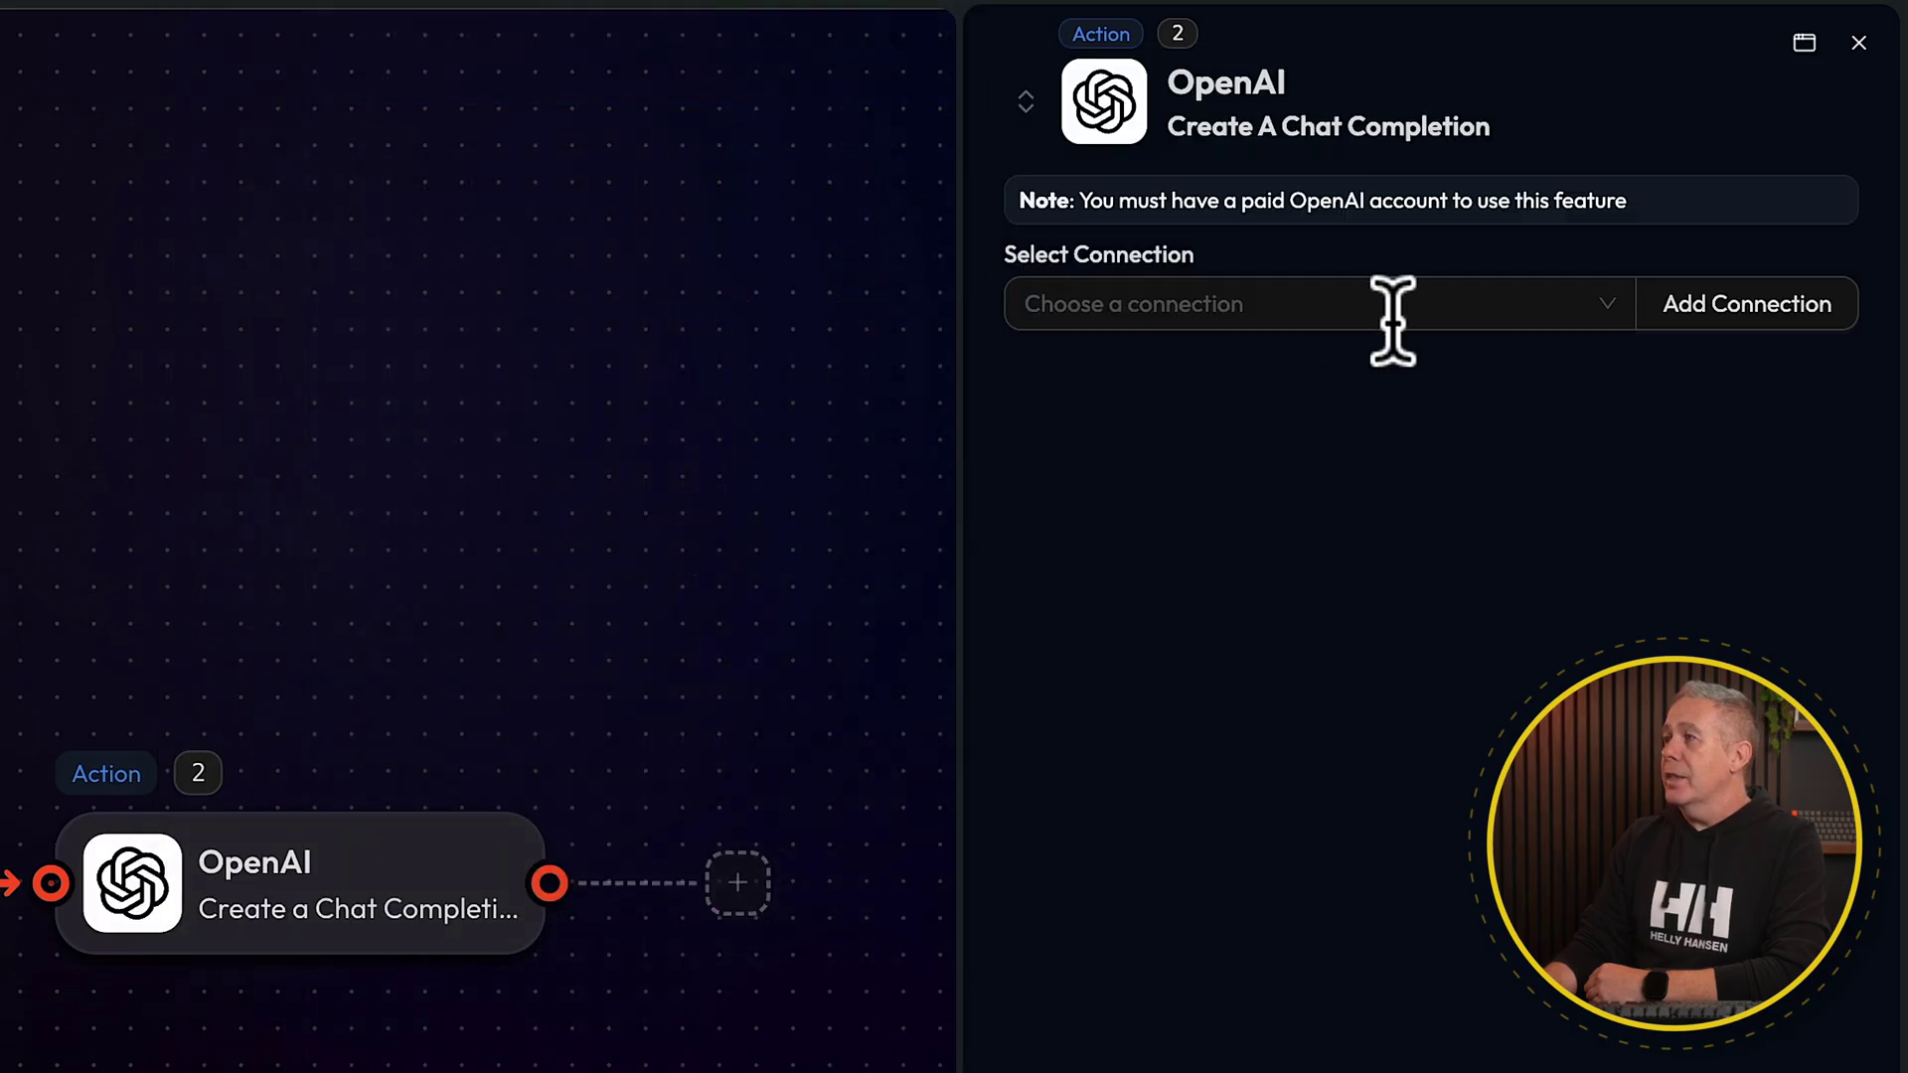
- Configure the OpenAI action with the existing OpenAI connection, the gpt-4 model and a Max Completion Token of 500
left_click(1556, 315)
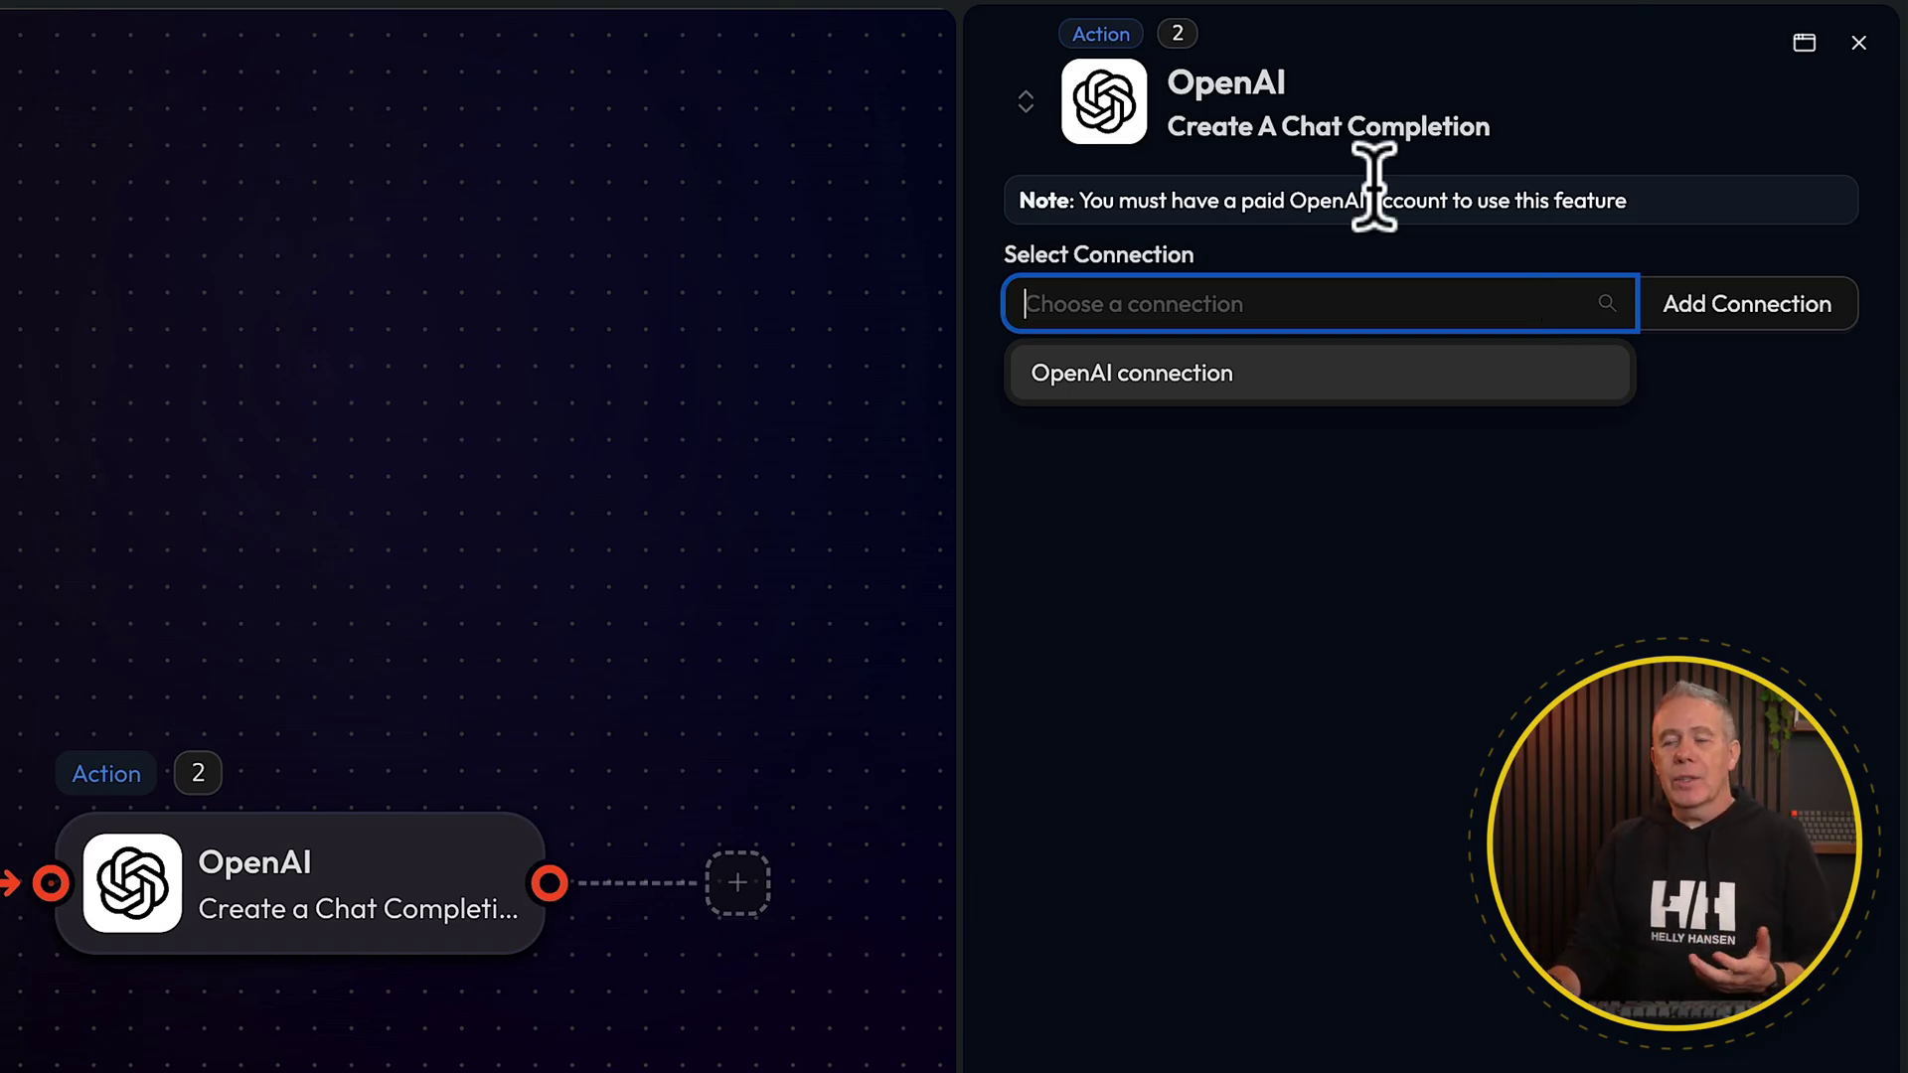
left_click(1173, 376)
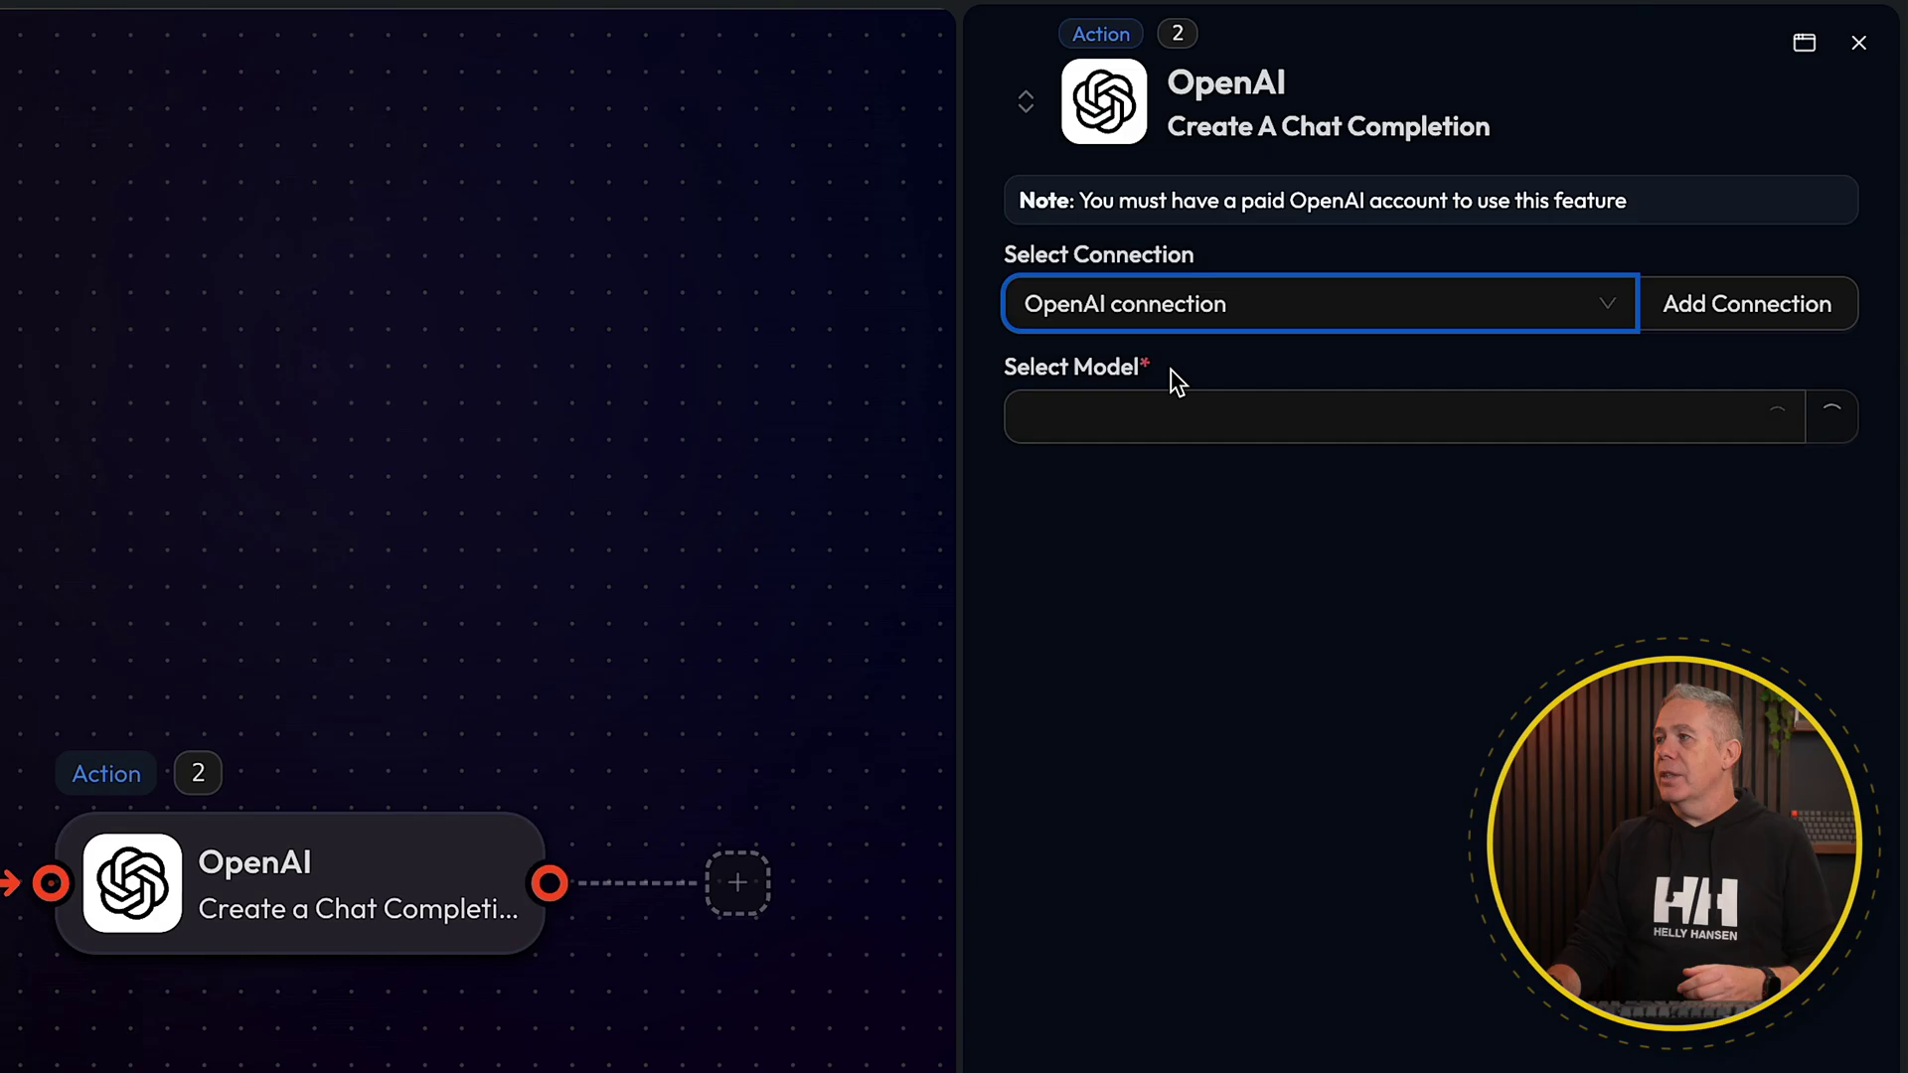
left_click(1444, 413)
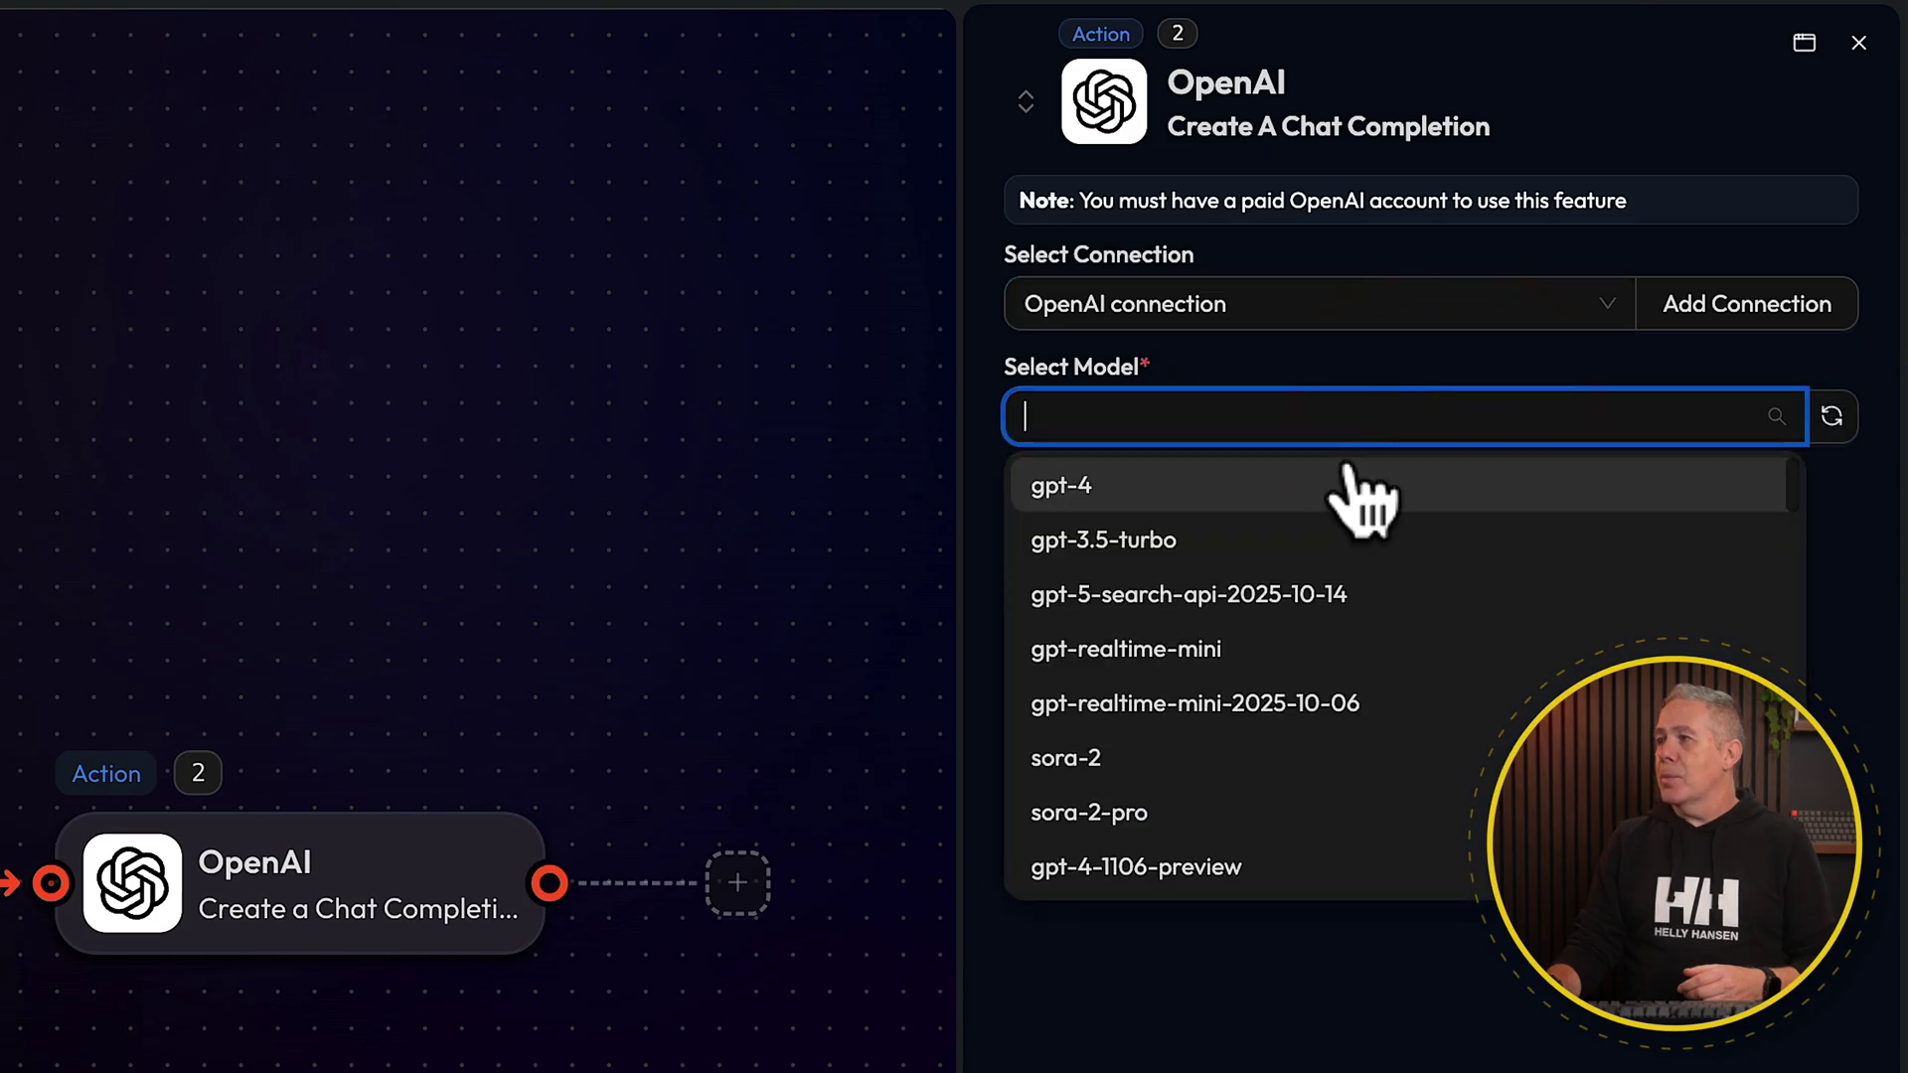
left_click(1196, 487)
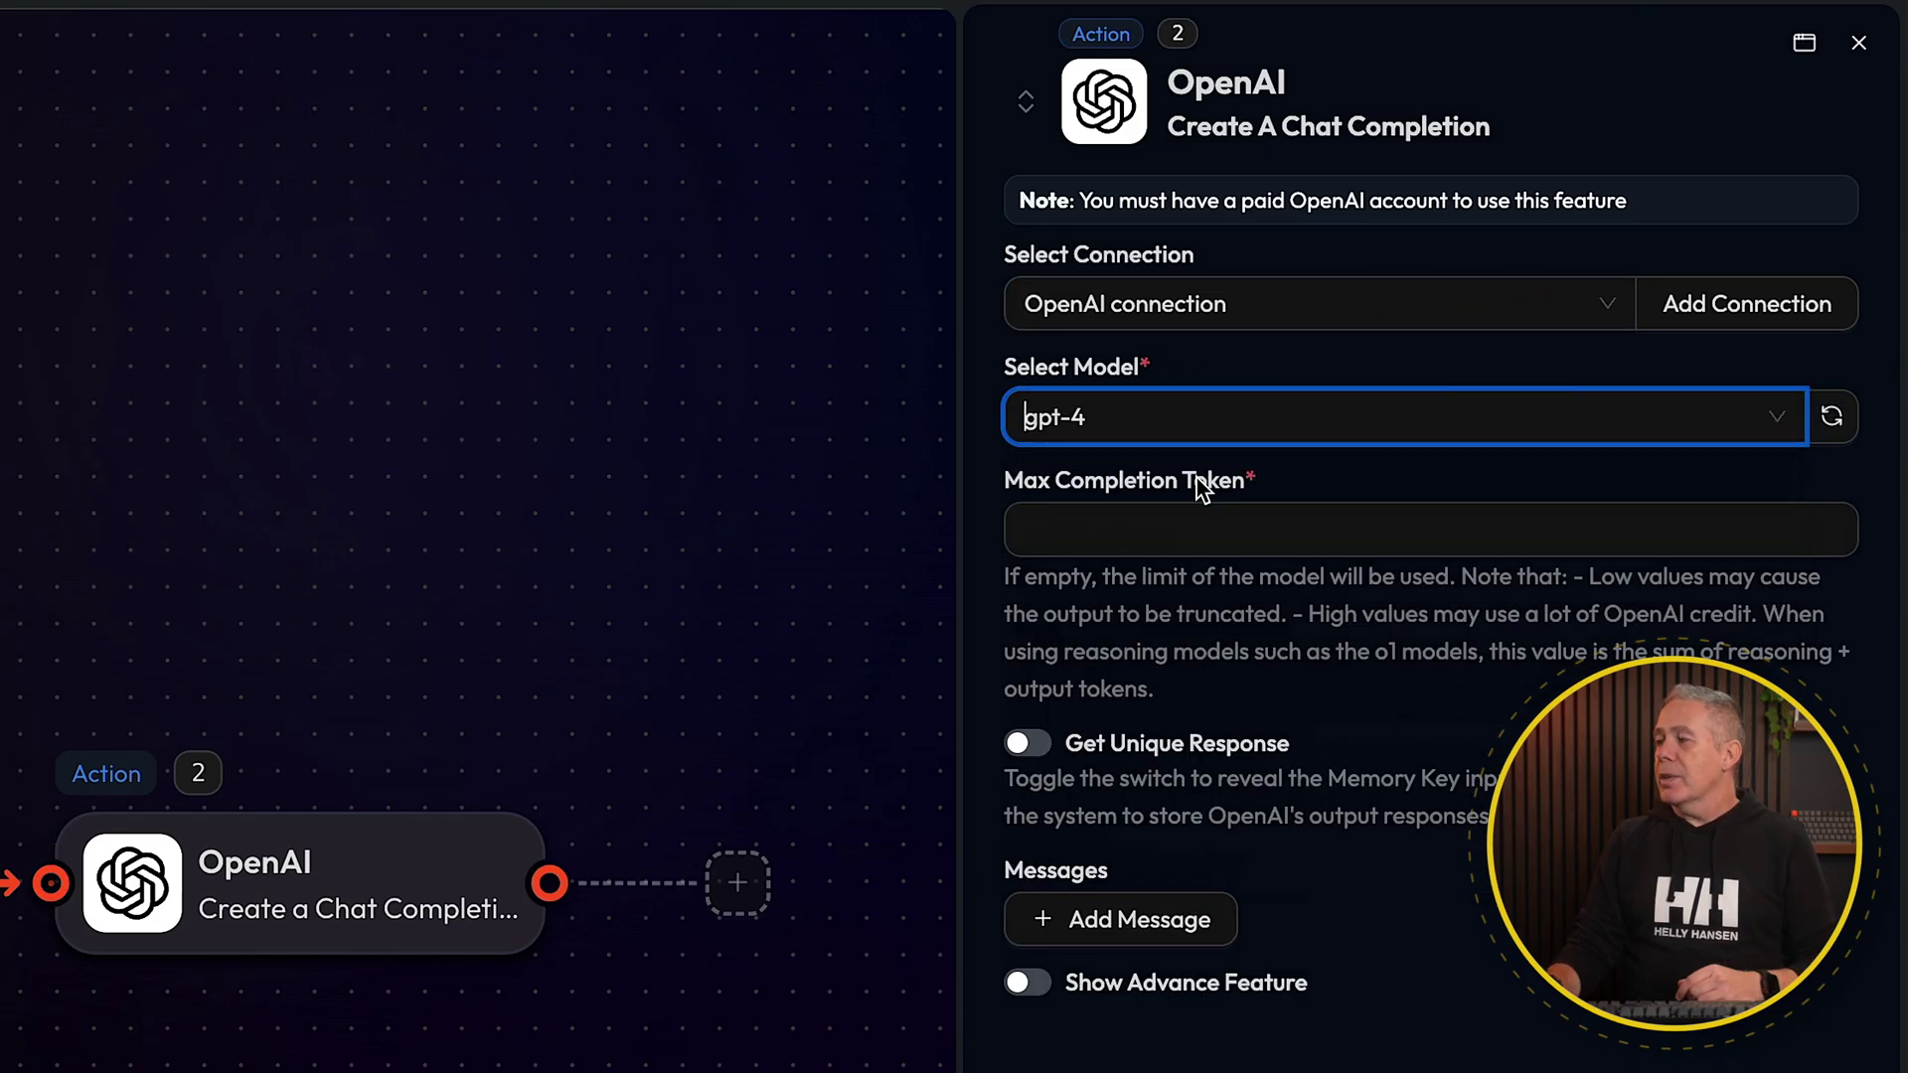
left_click(1204, 542)
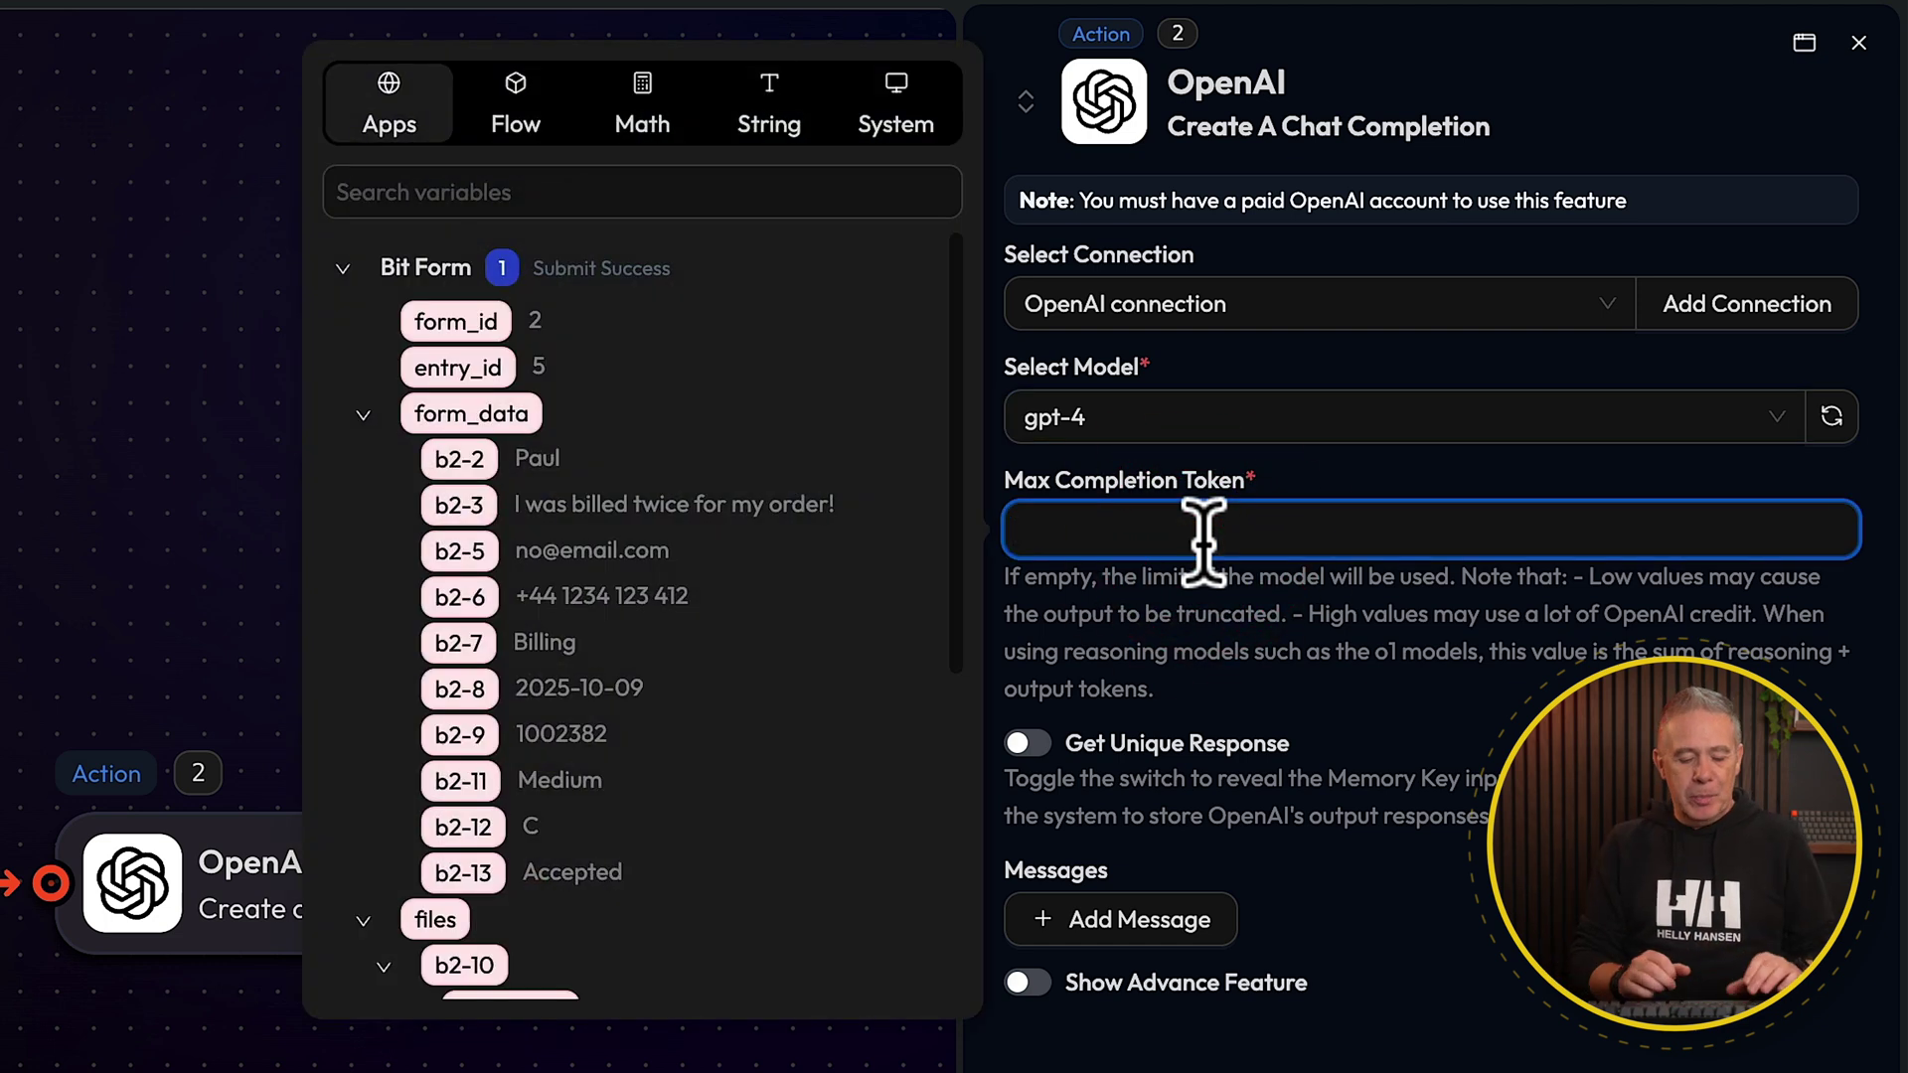
type("500")
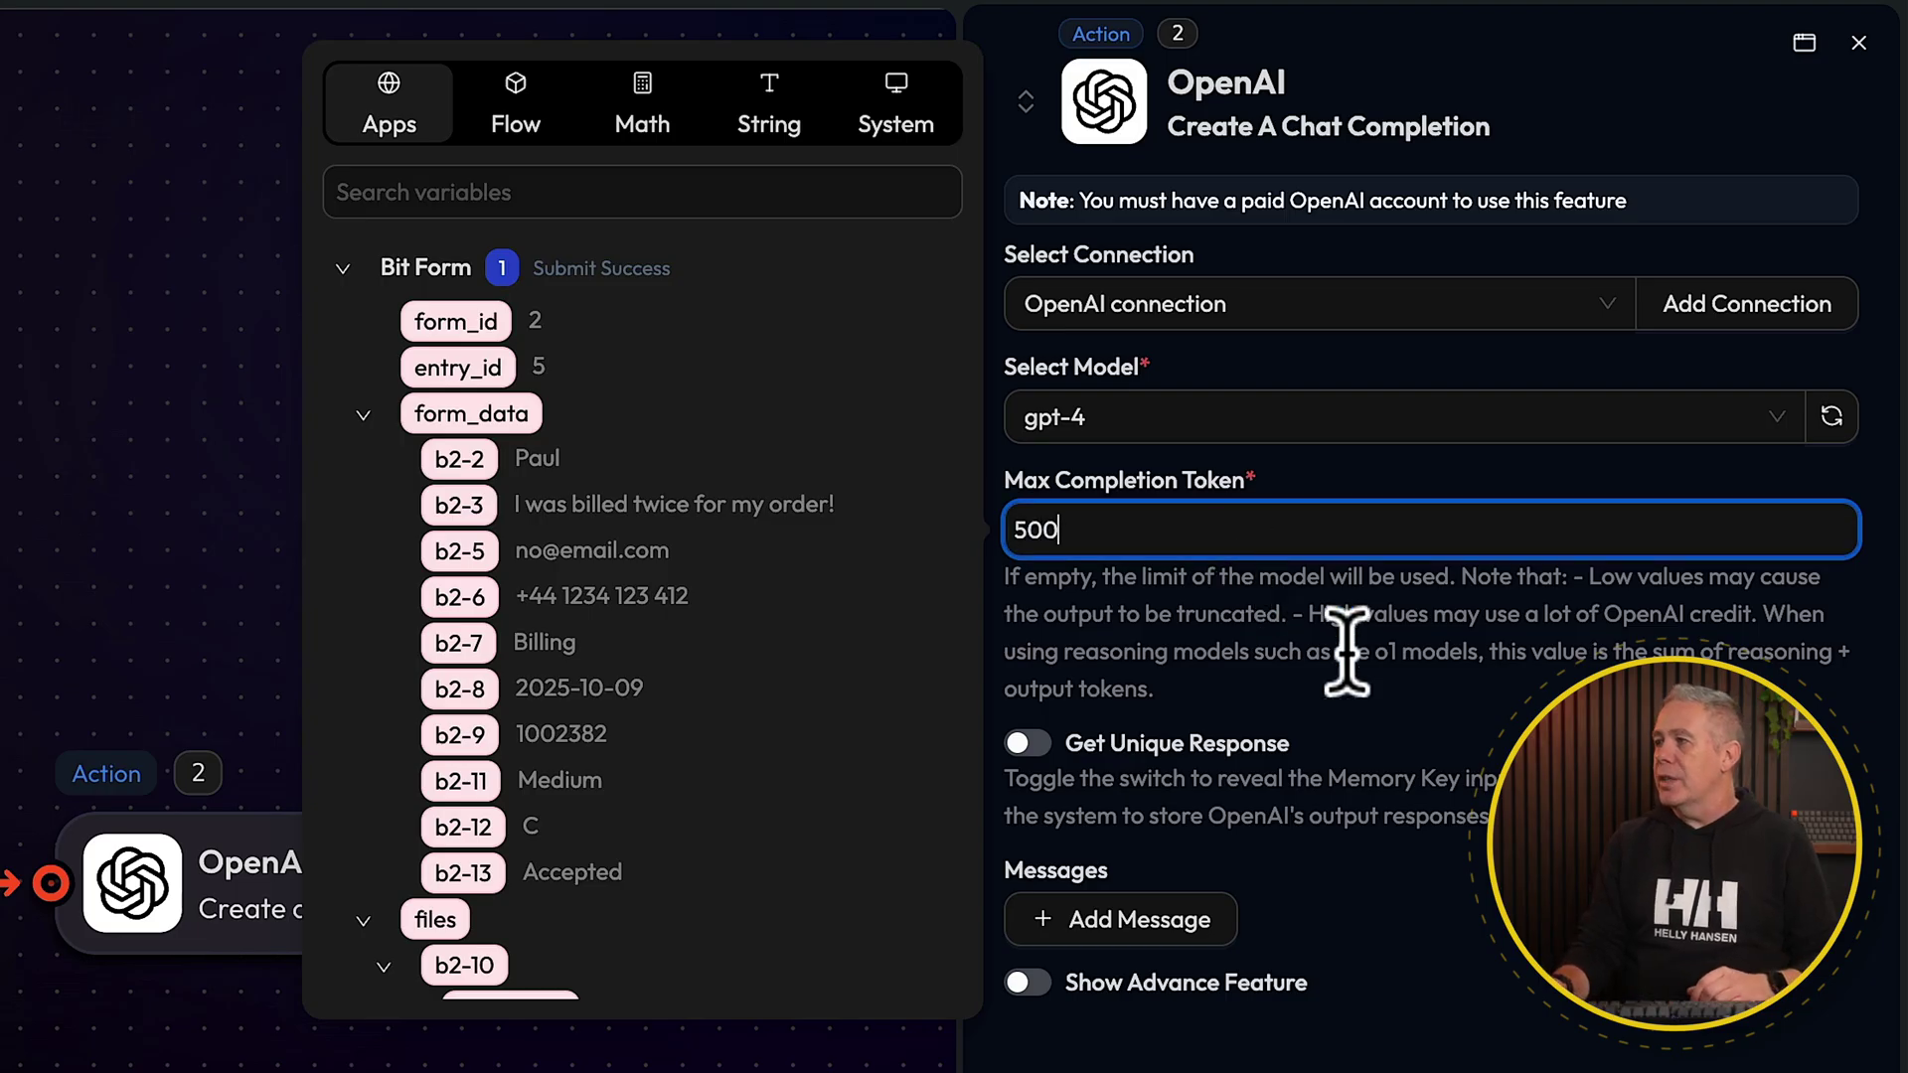
- Add a message to the OpenAI chat completion and set its role to Assistant
left_click(1360, 707)
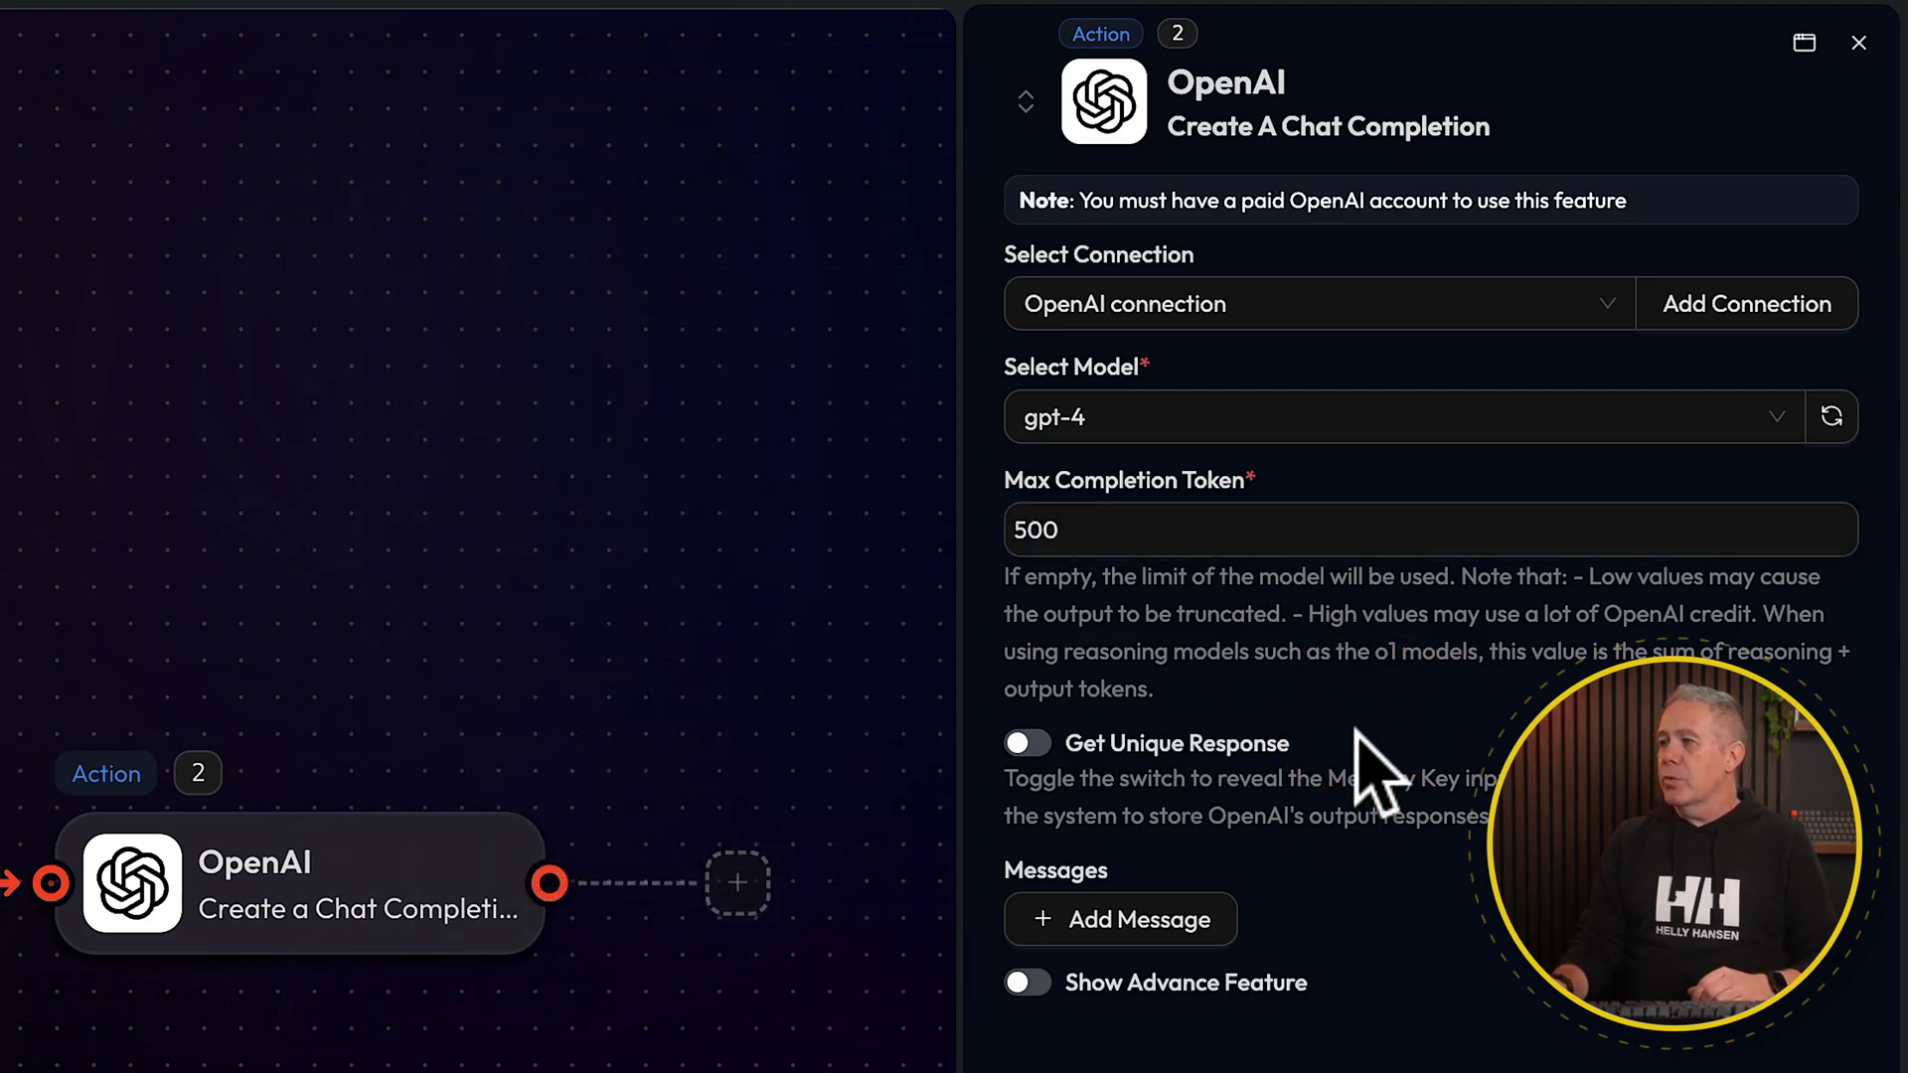
left_click(1143, 939)
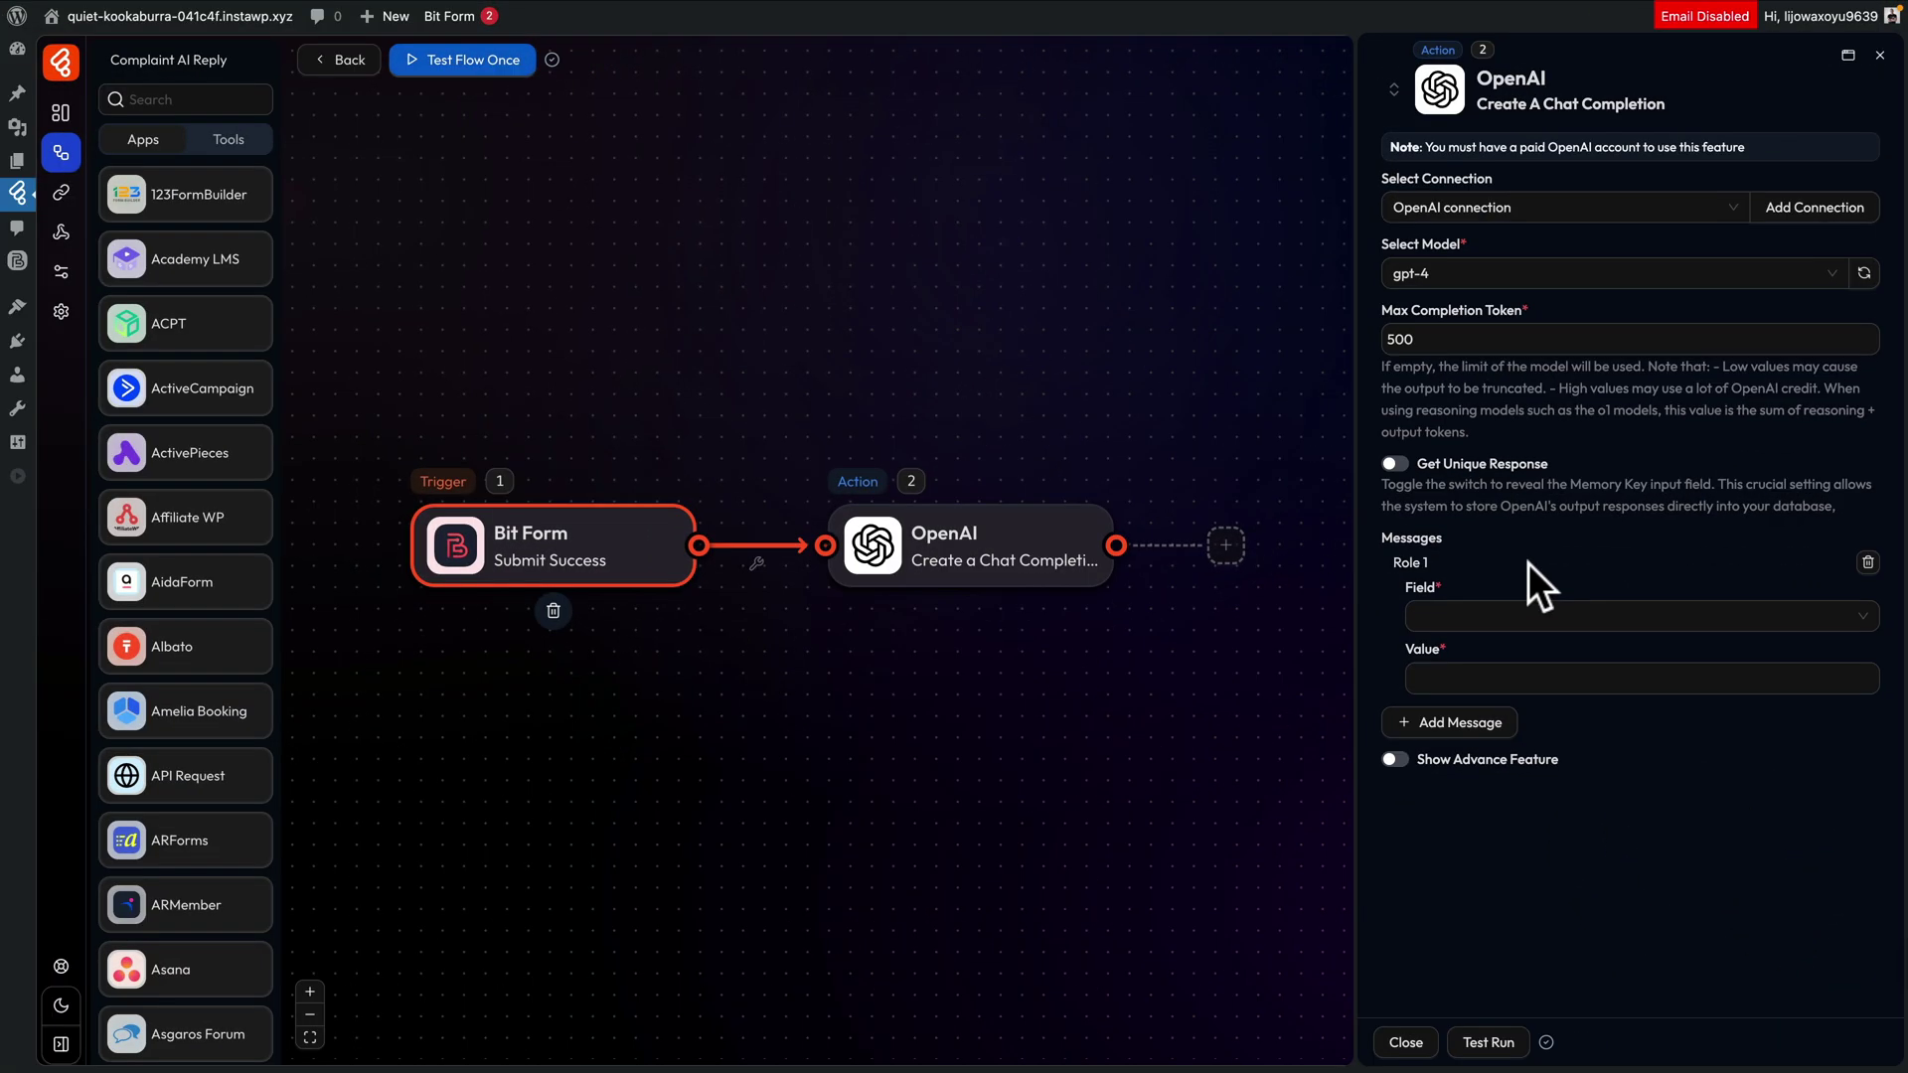
left_click(1489, 621)
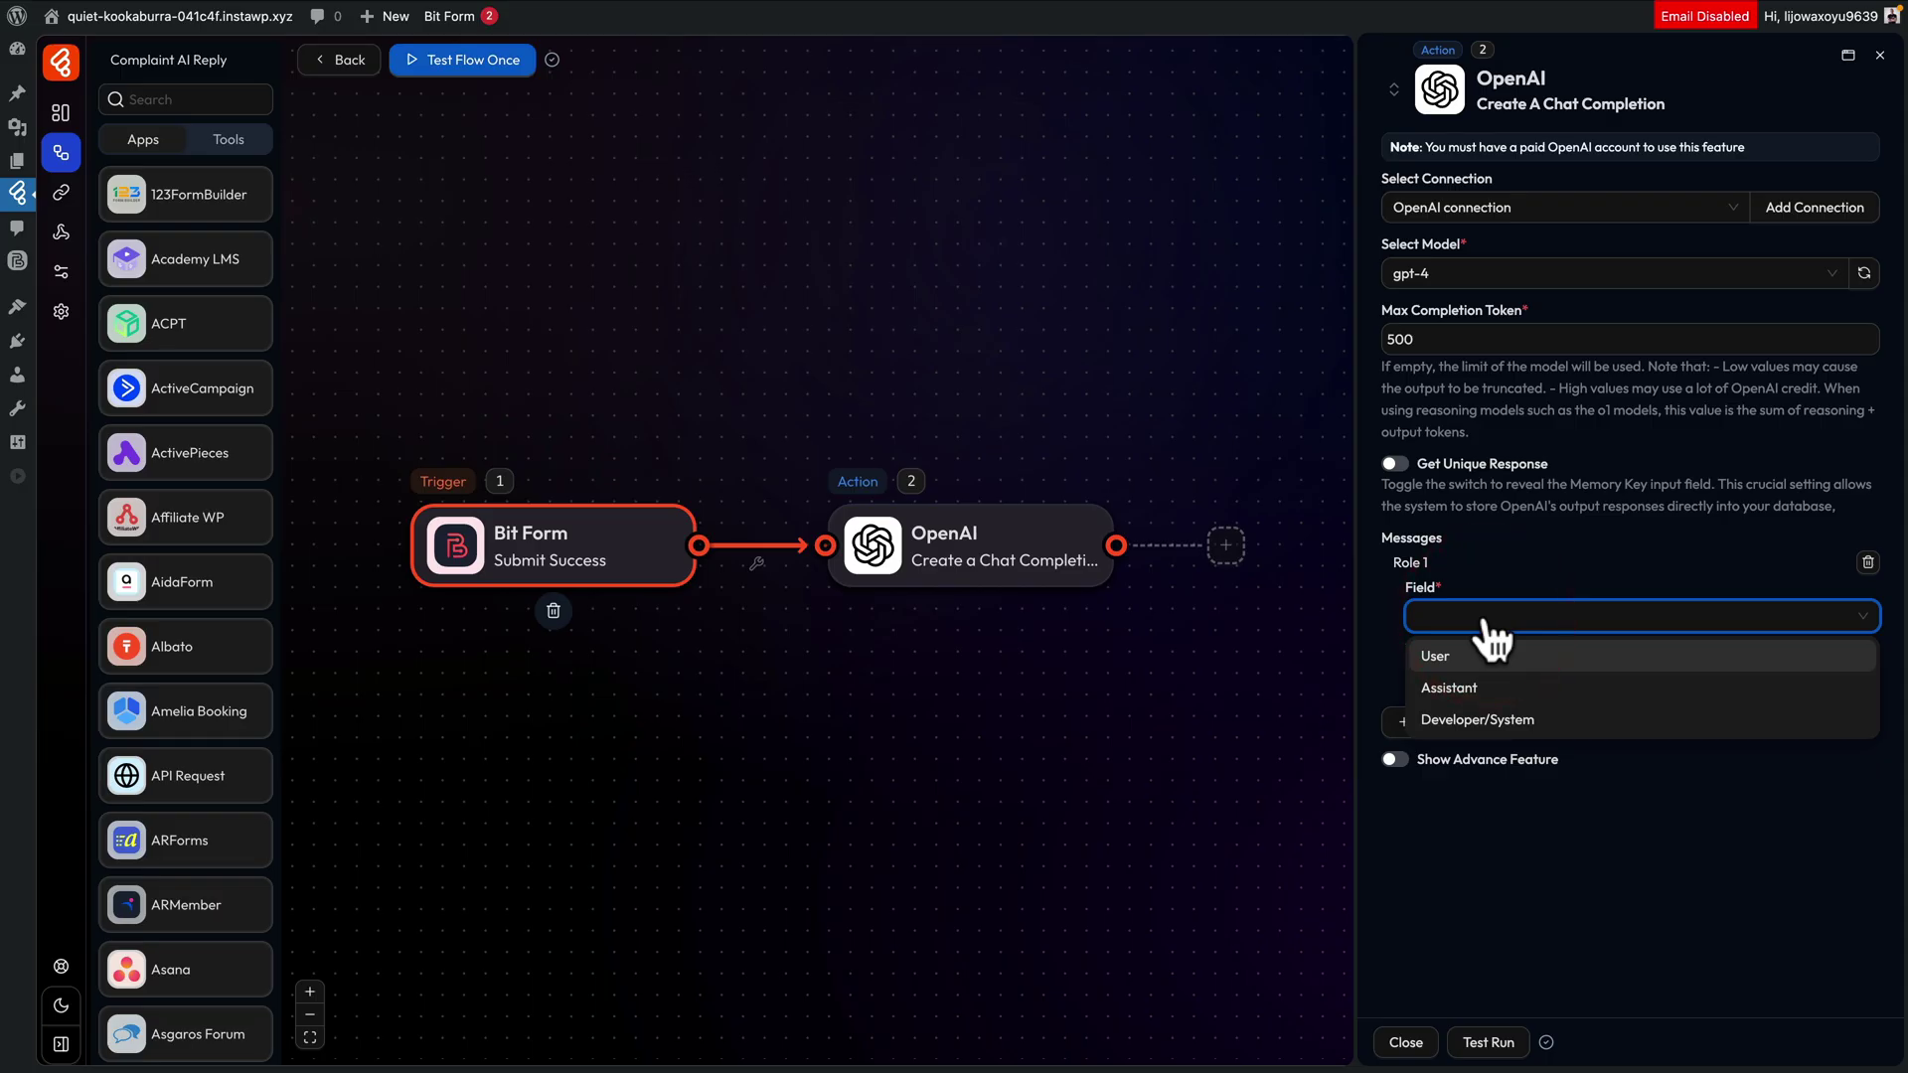
left_click(1479, 688)
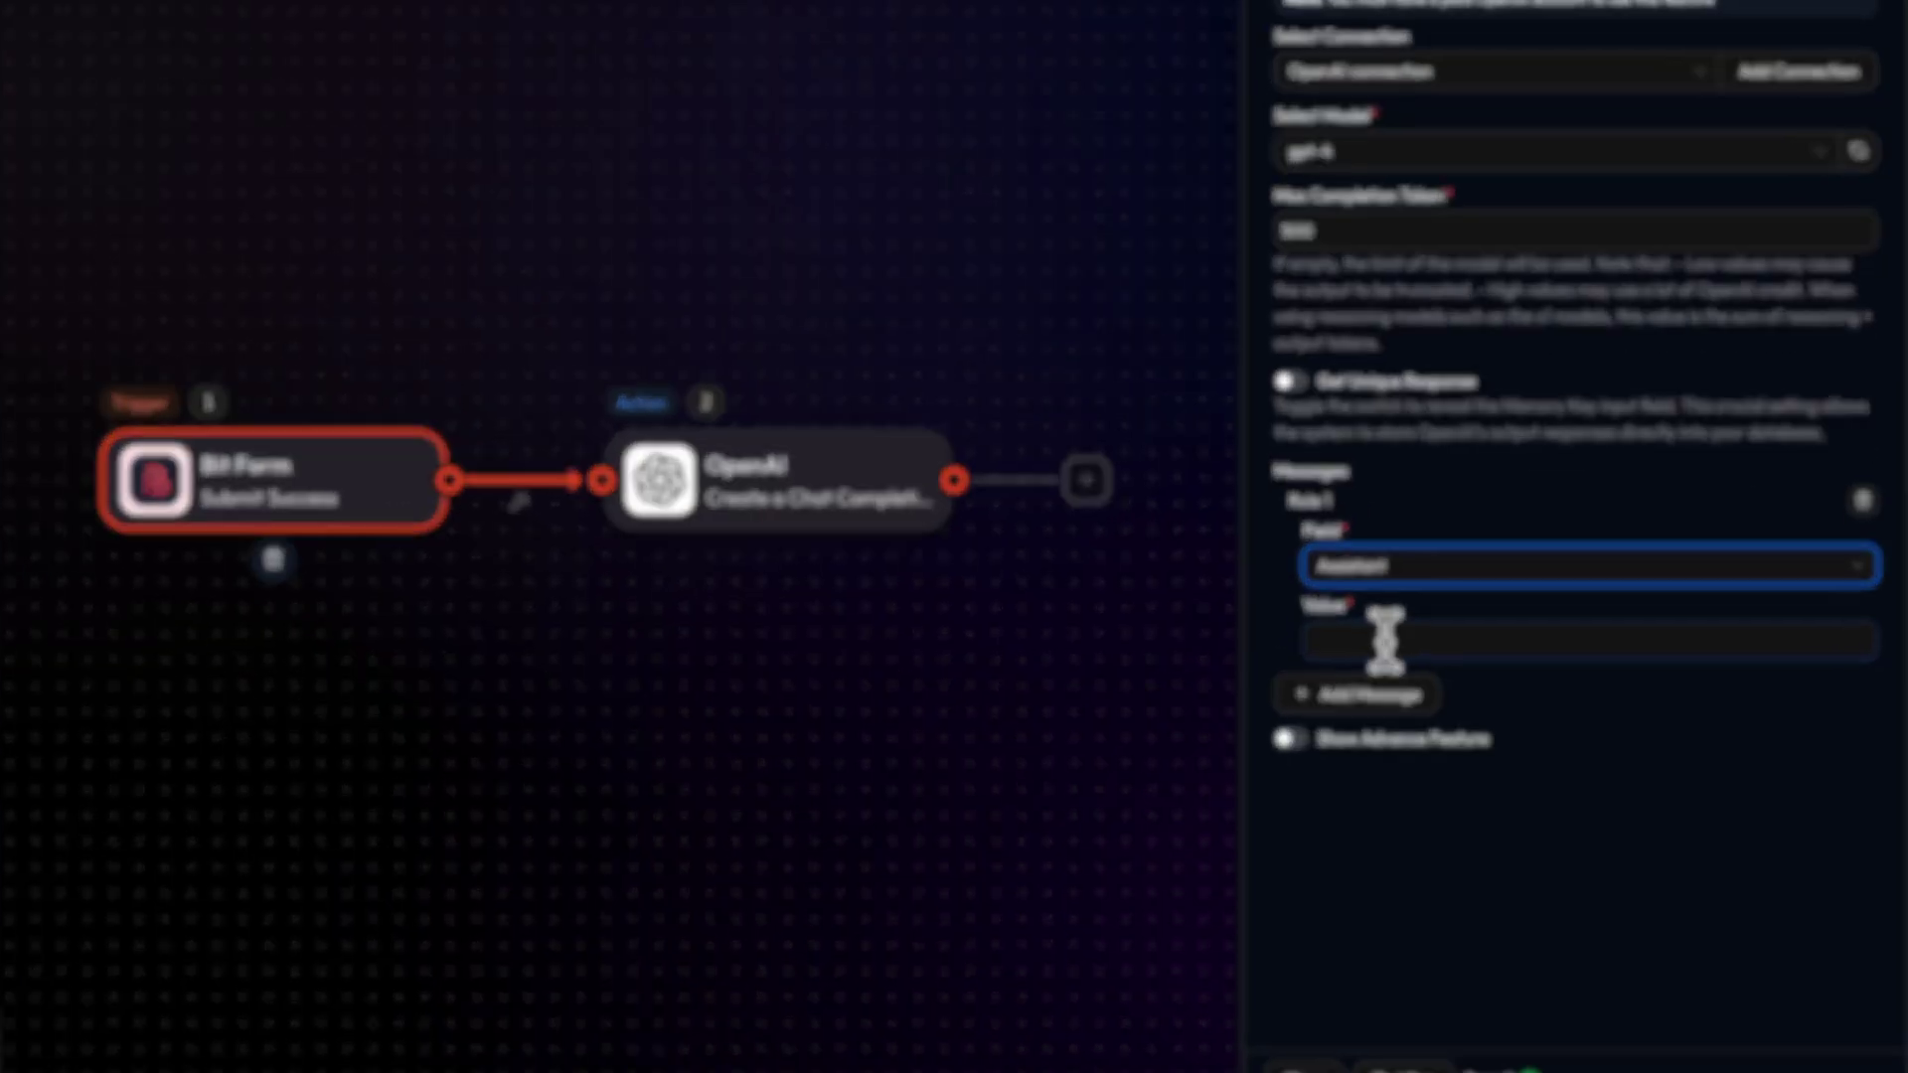
- Write the Assistant prompt requesting a sympathetic HTML response that promises a department reply within 24 hours, using variables b2-2, b2-3, b2-7 and b2-9
left_click(1473, 679)
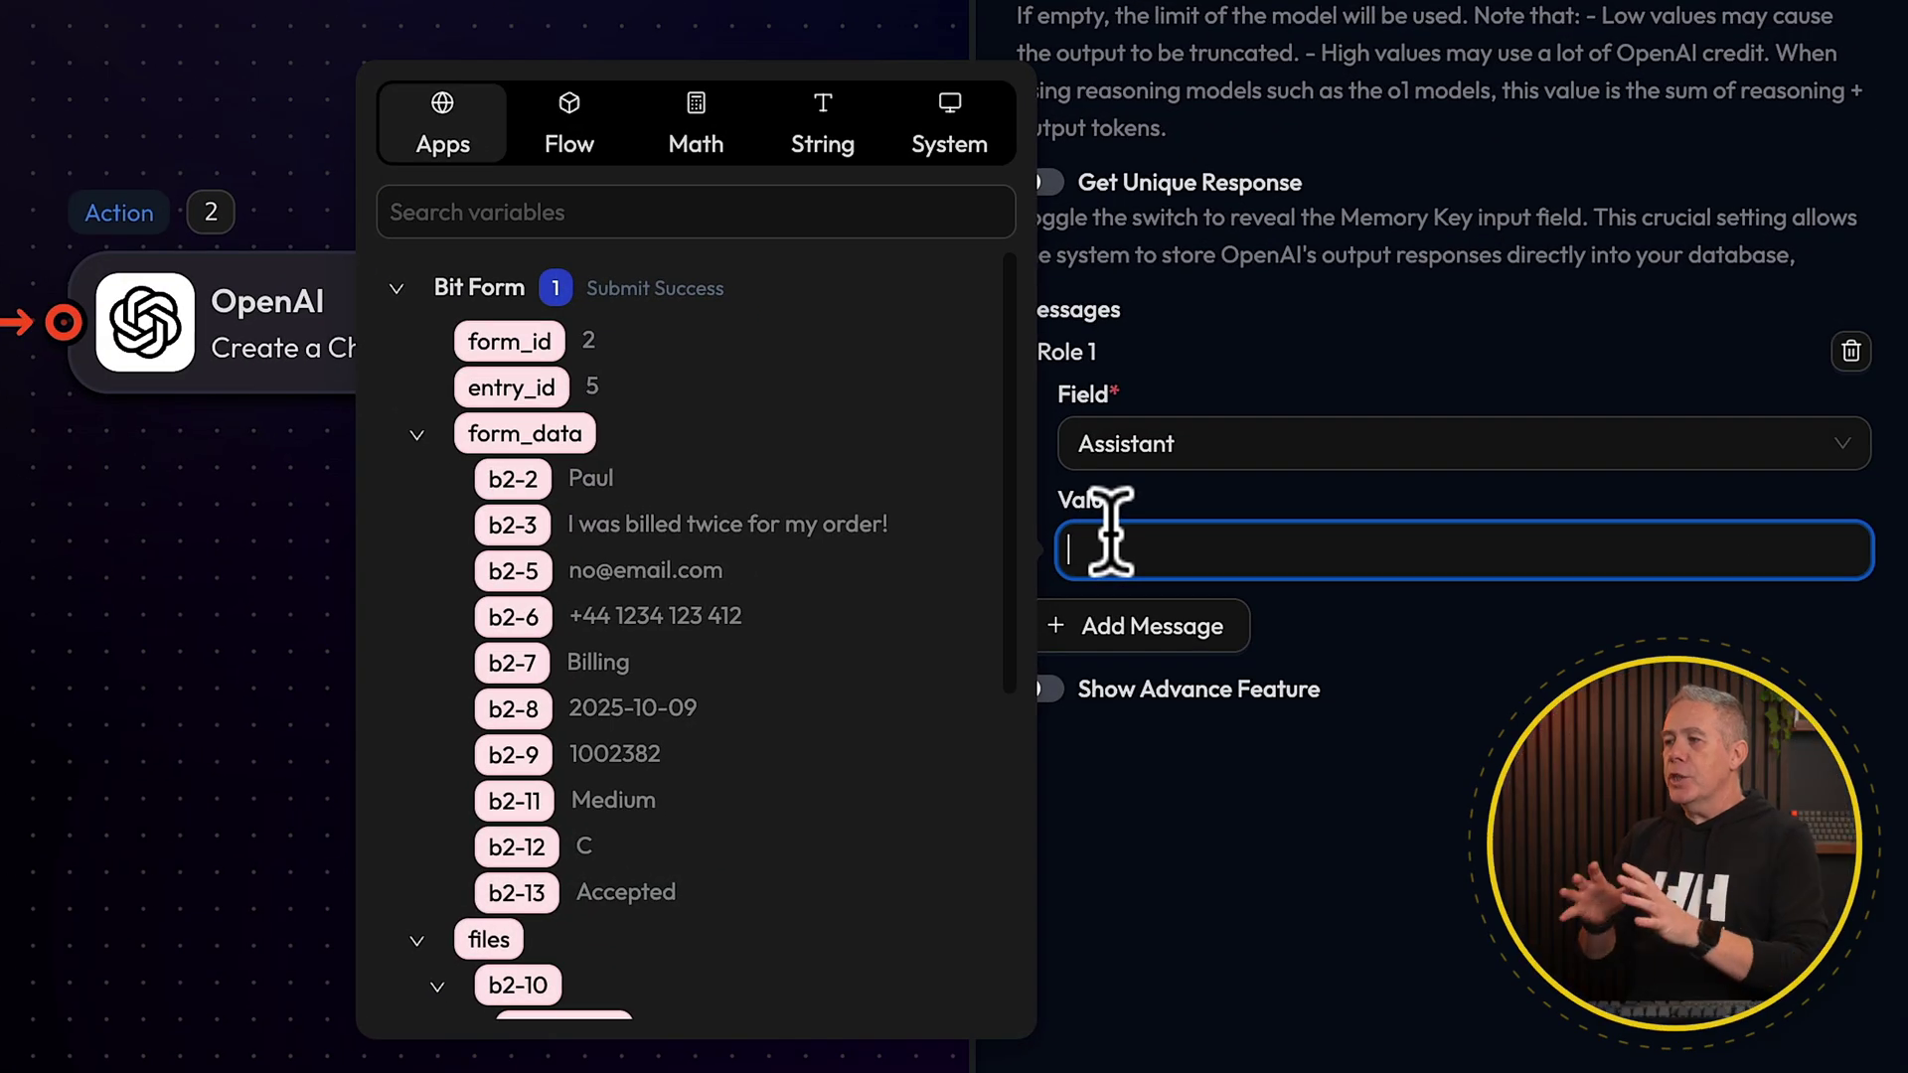
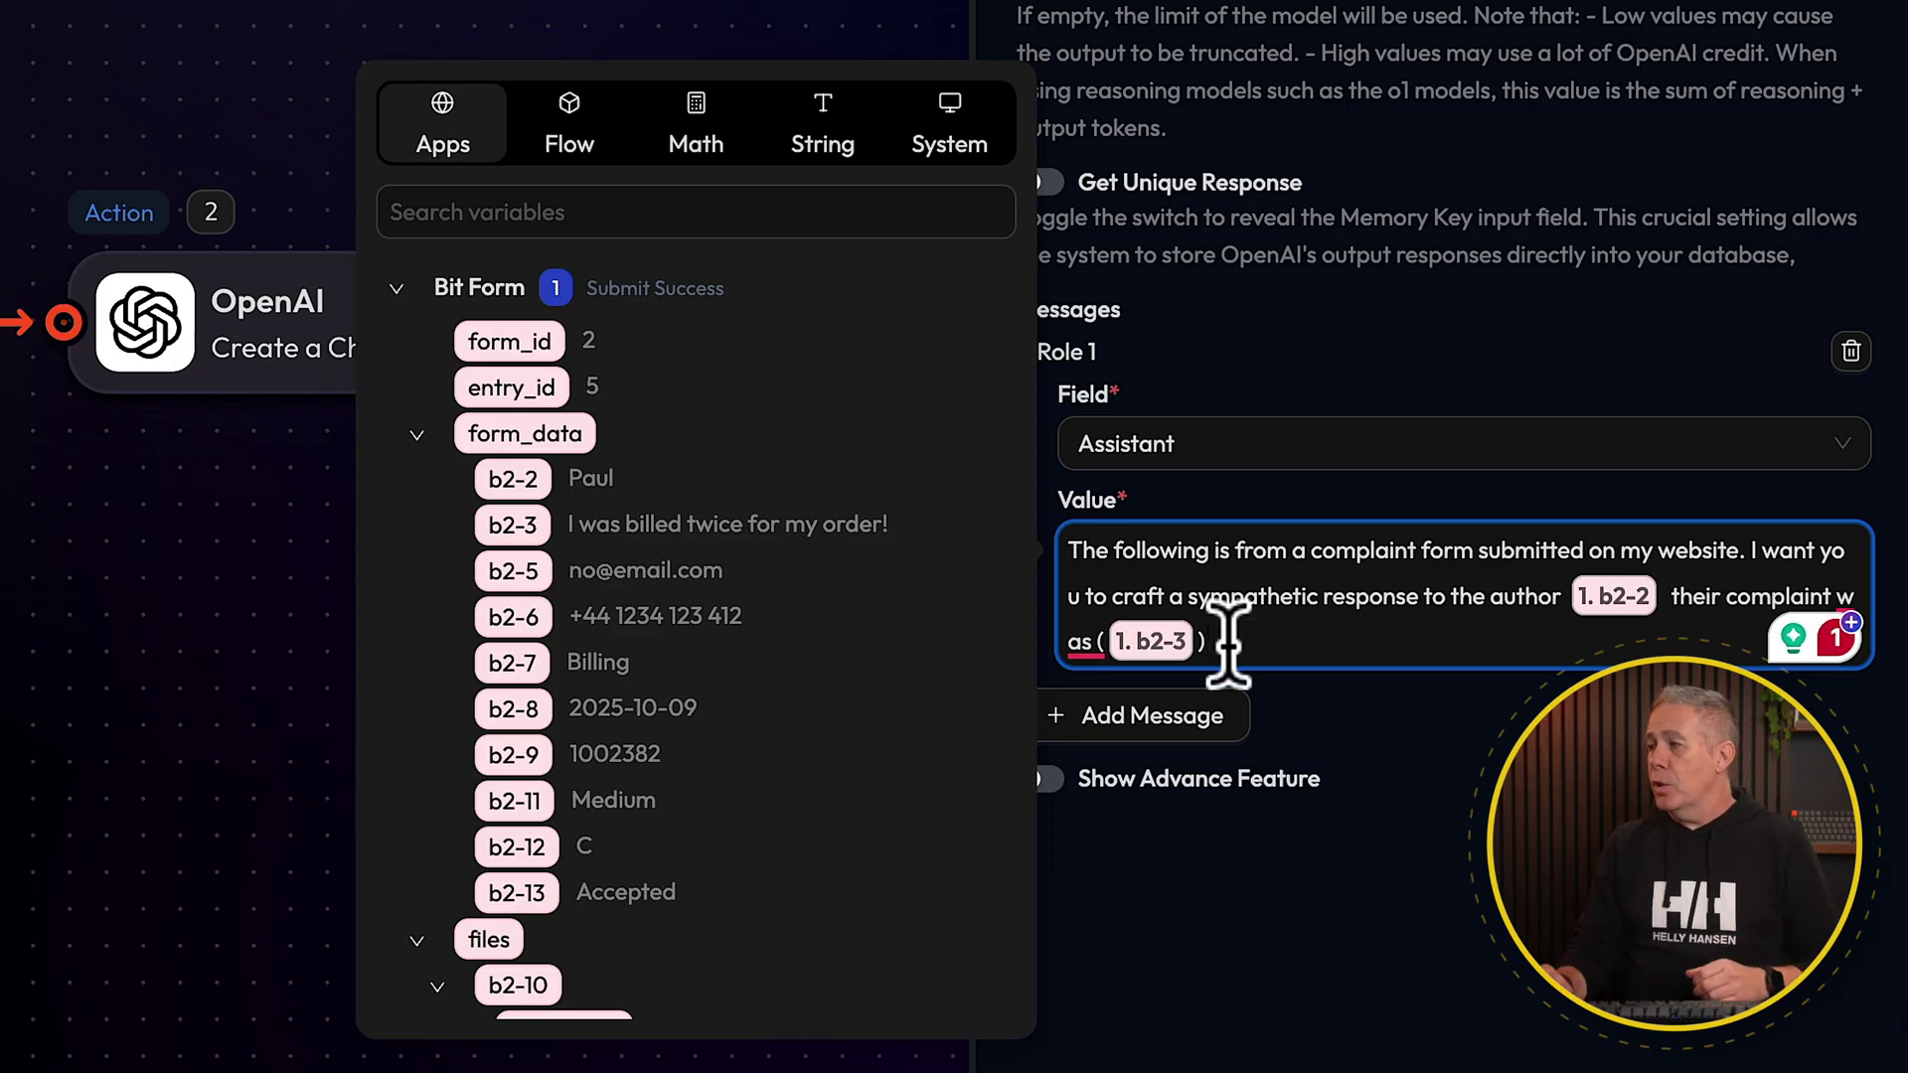
type("directed to the")
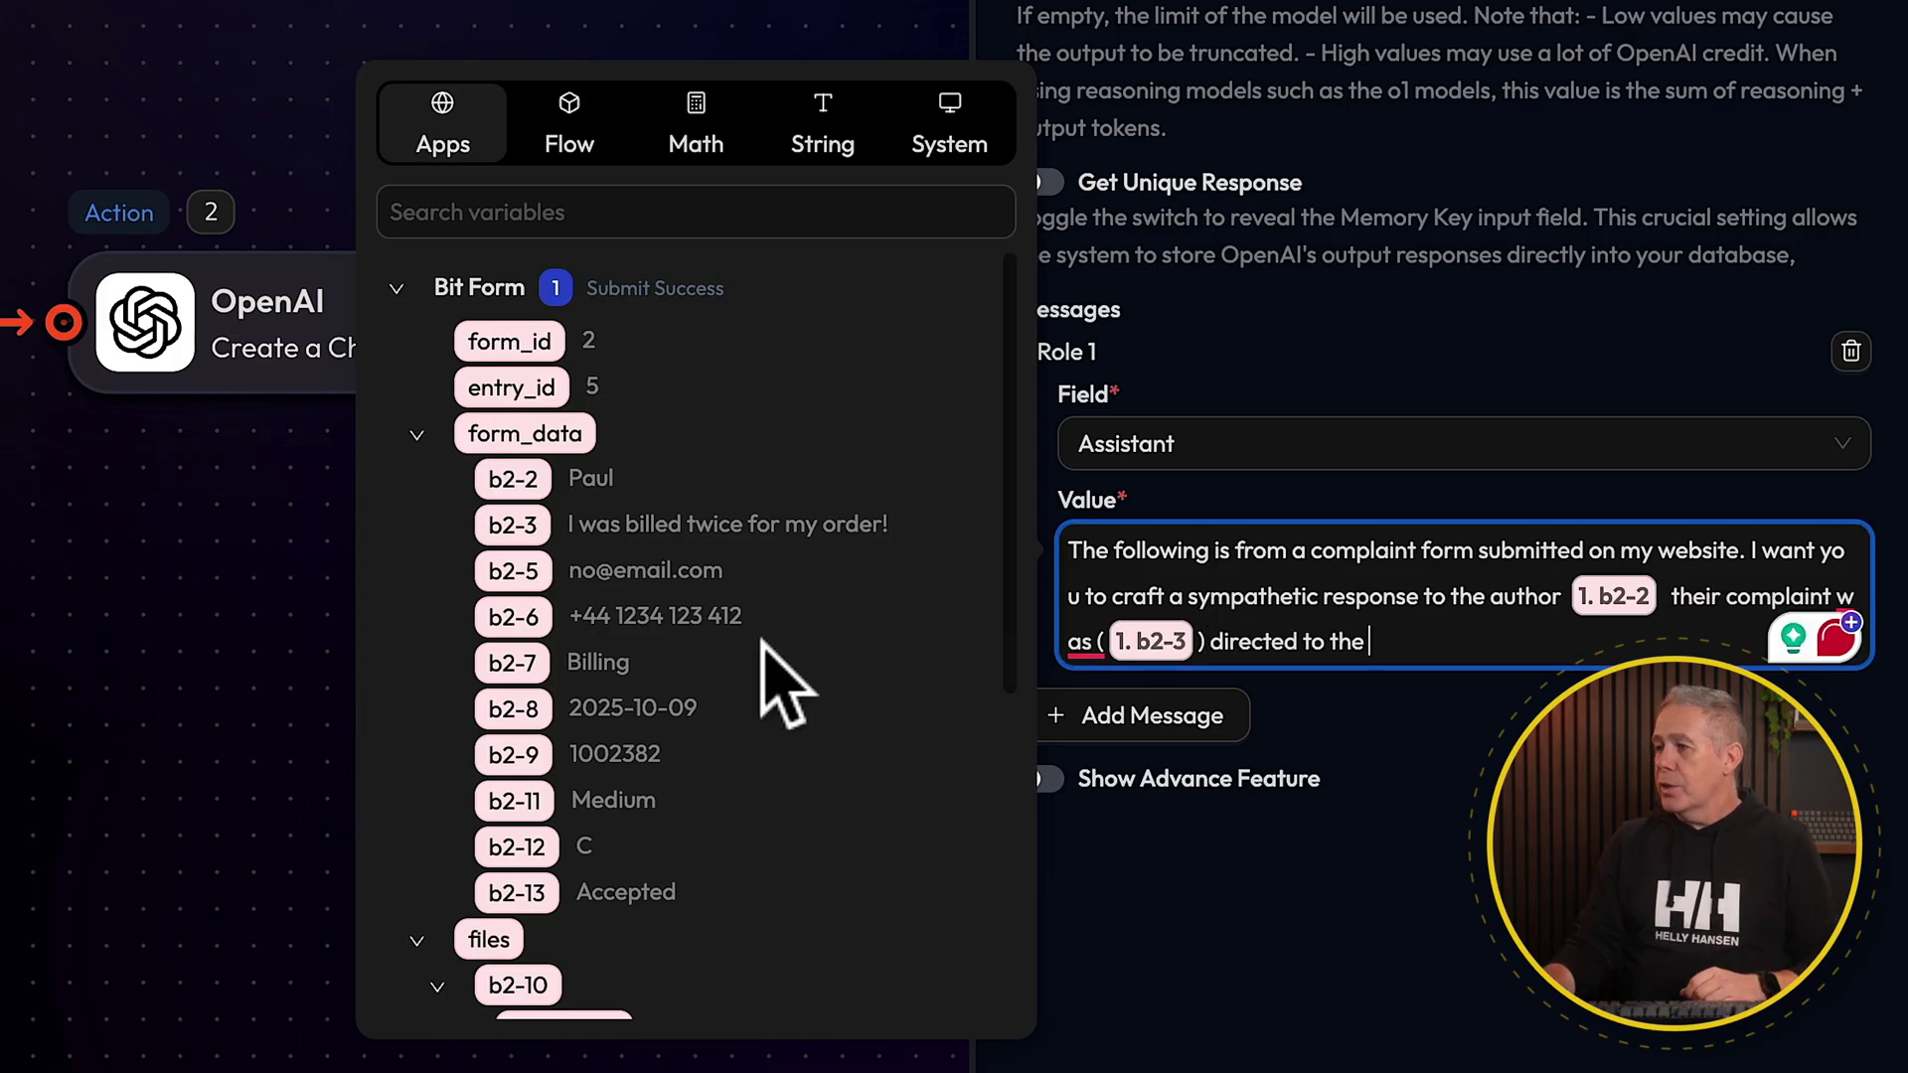
left_click(509, 668)
type("department")
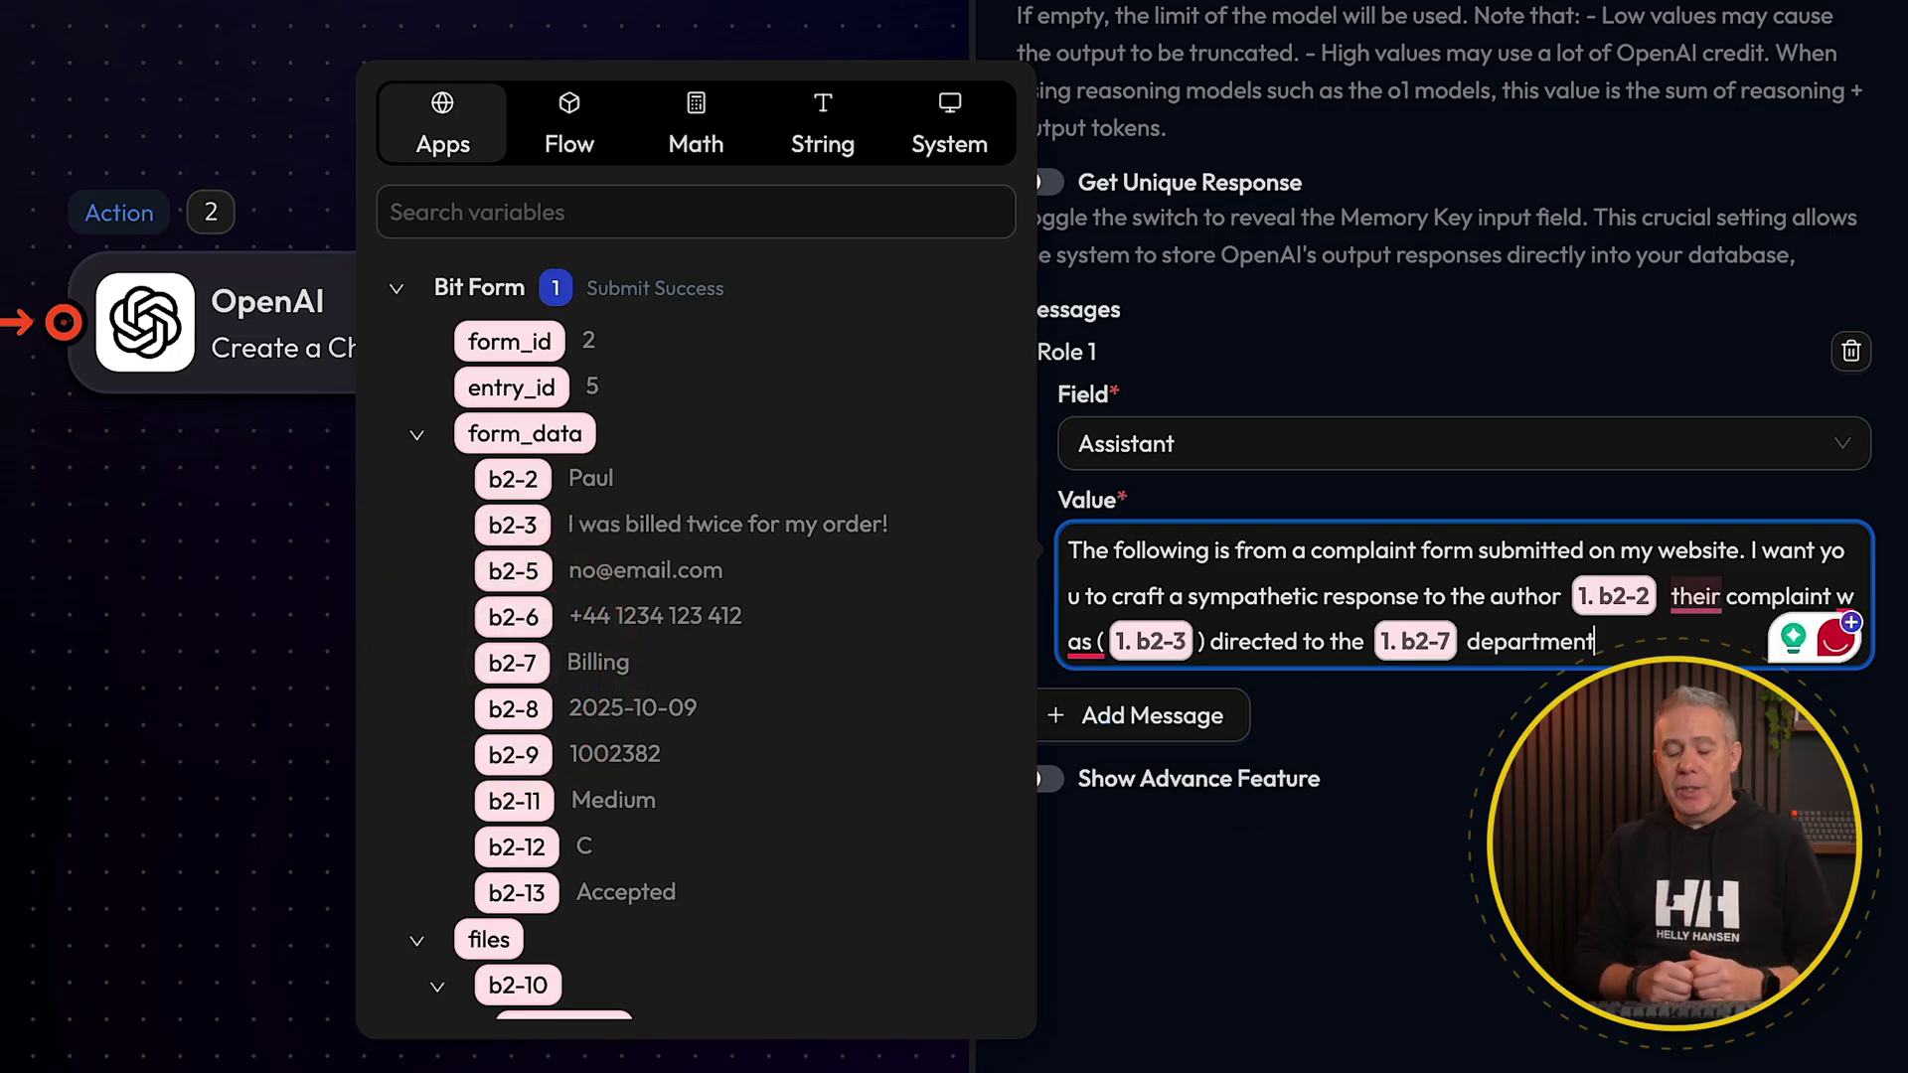
type(". Order number")
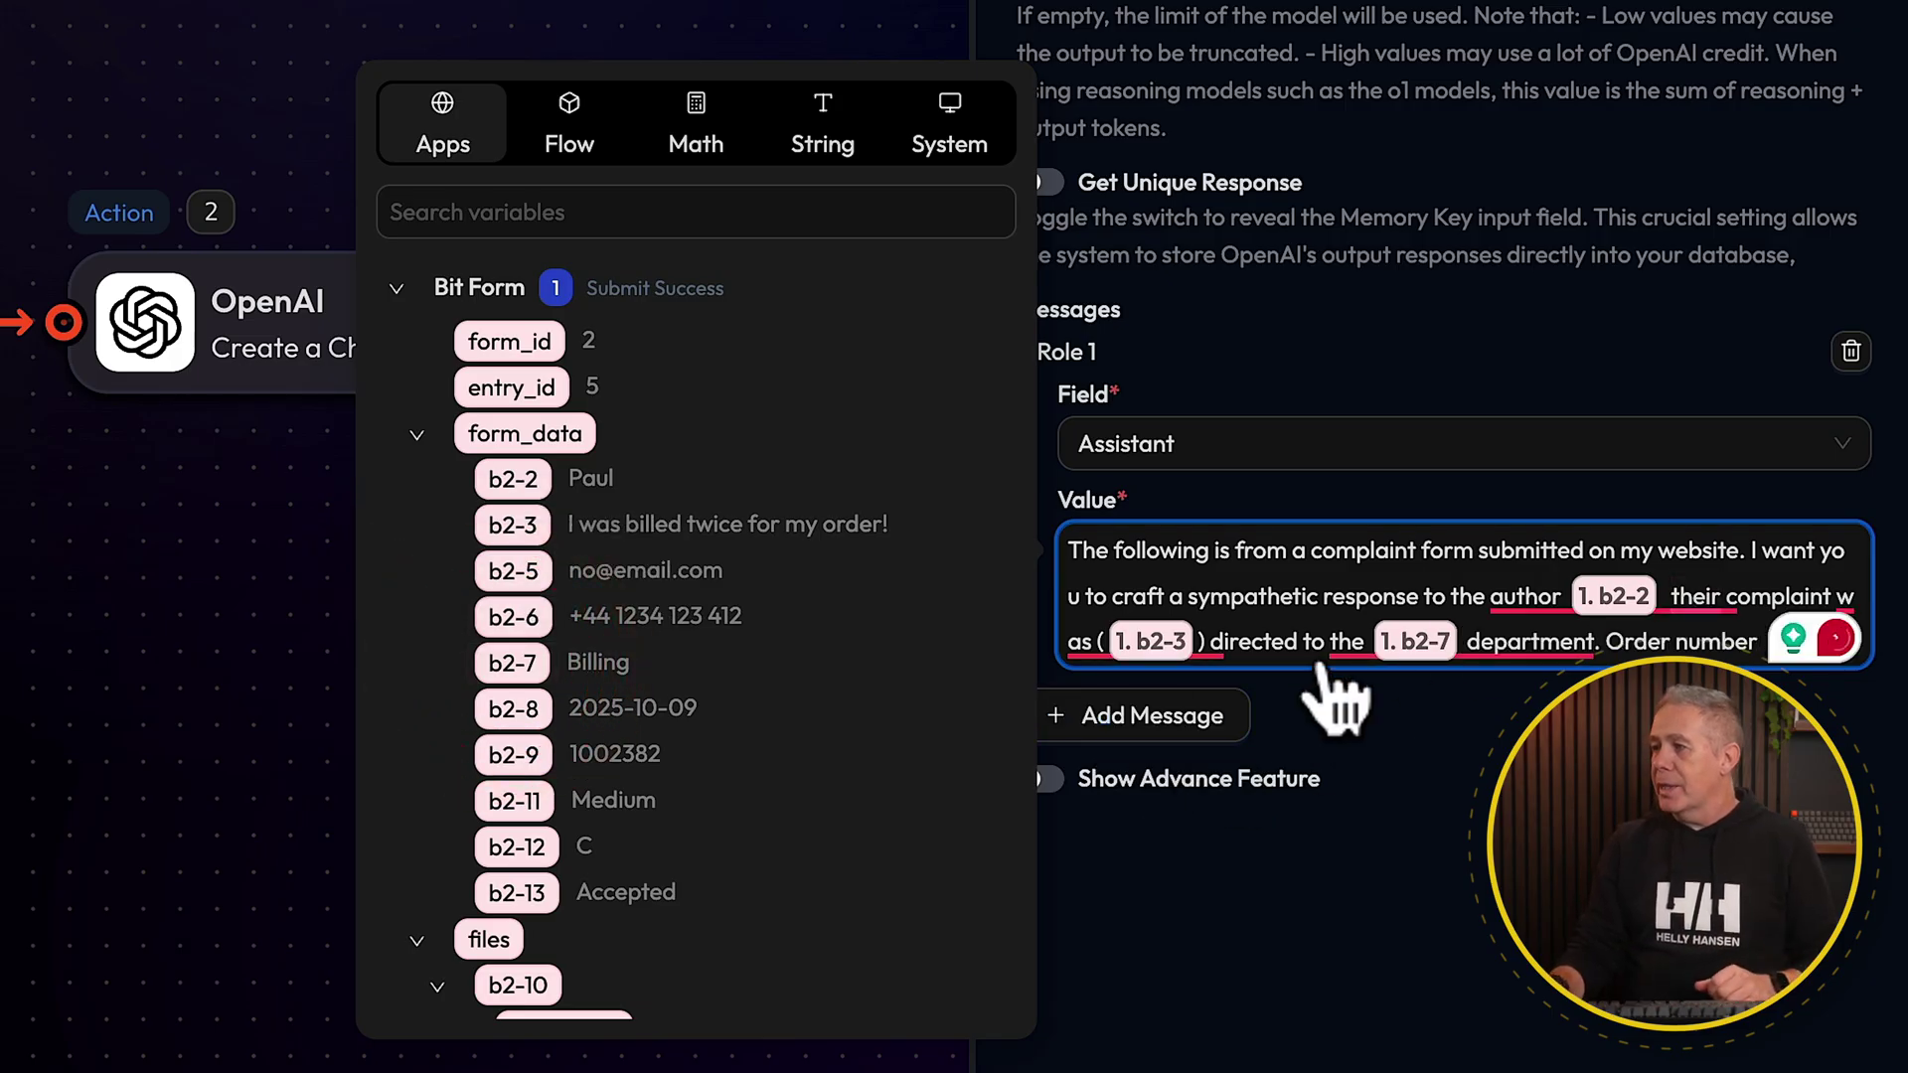
left_click(513, 755)
type(".")
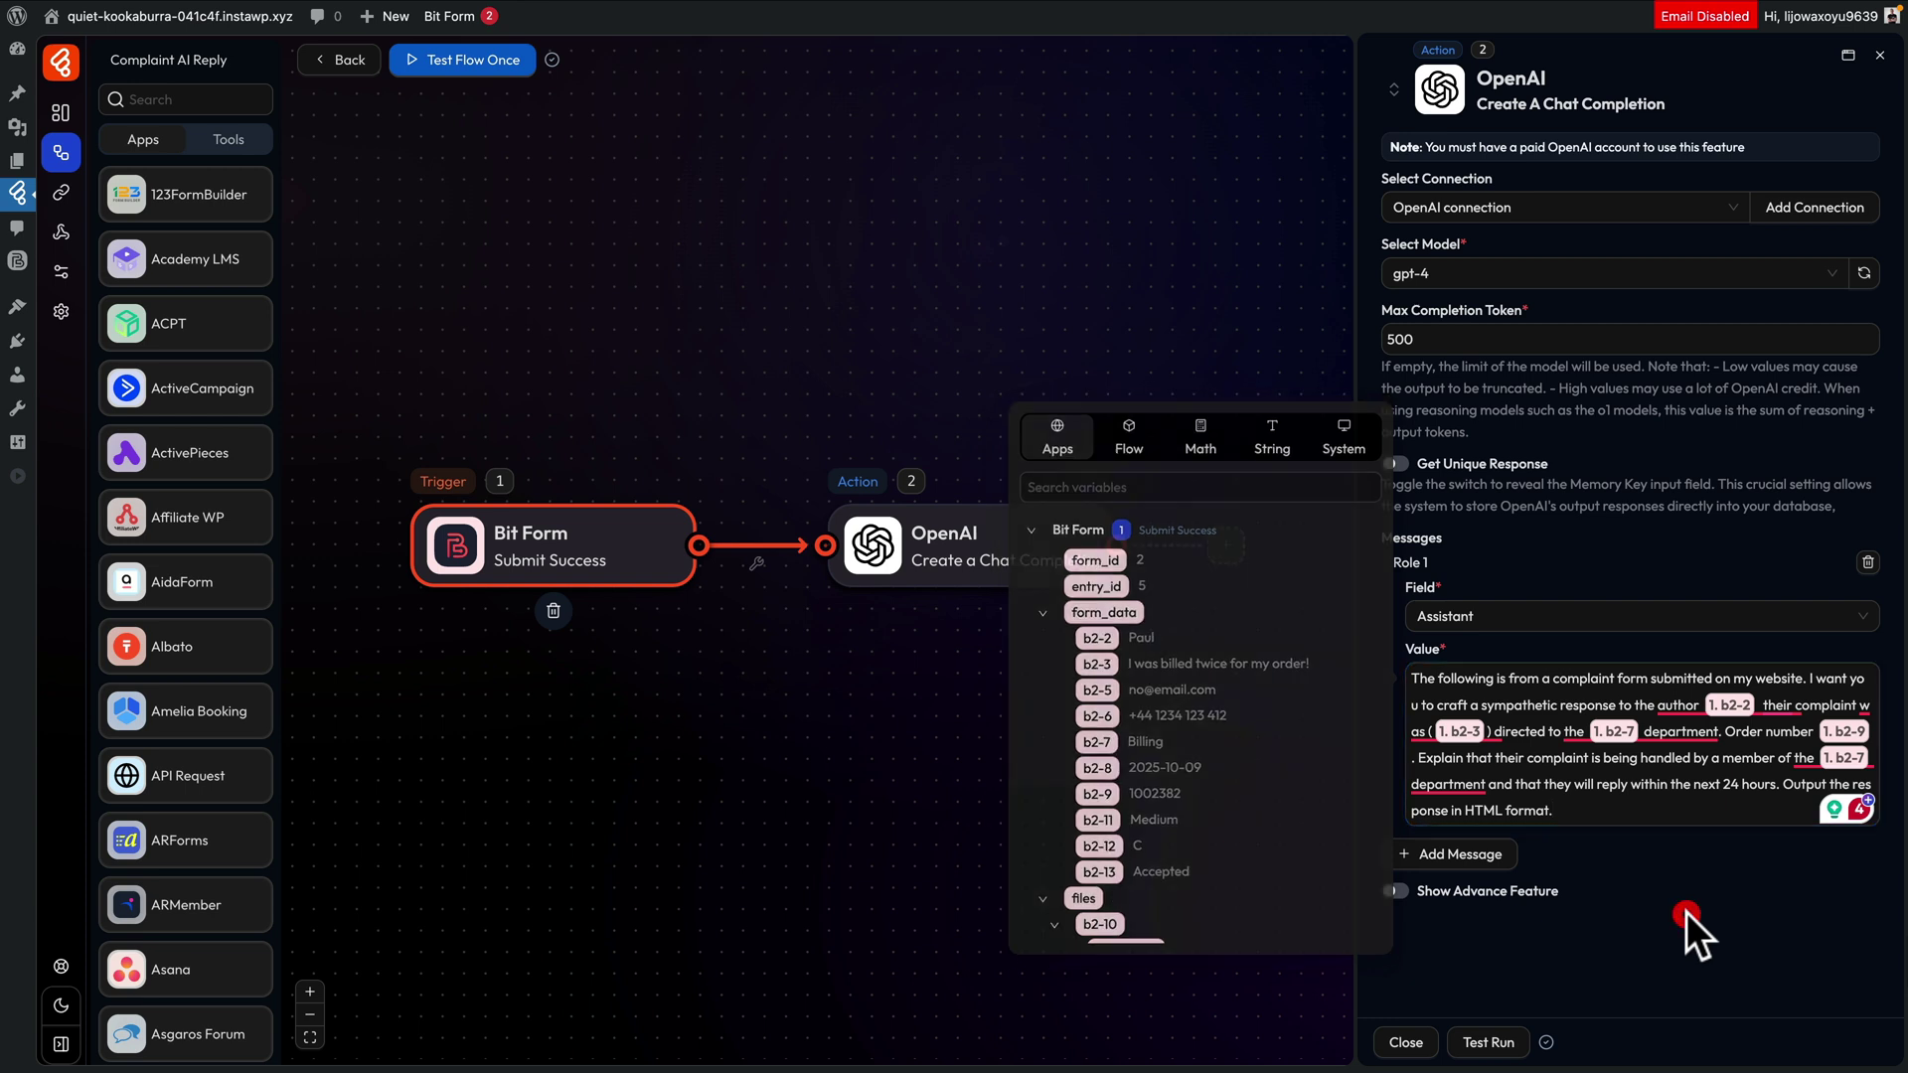
left_click(1685, 912)
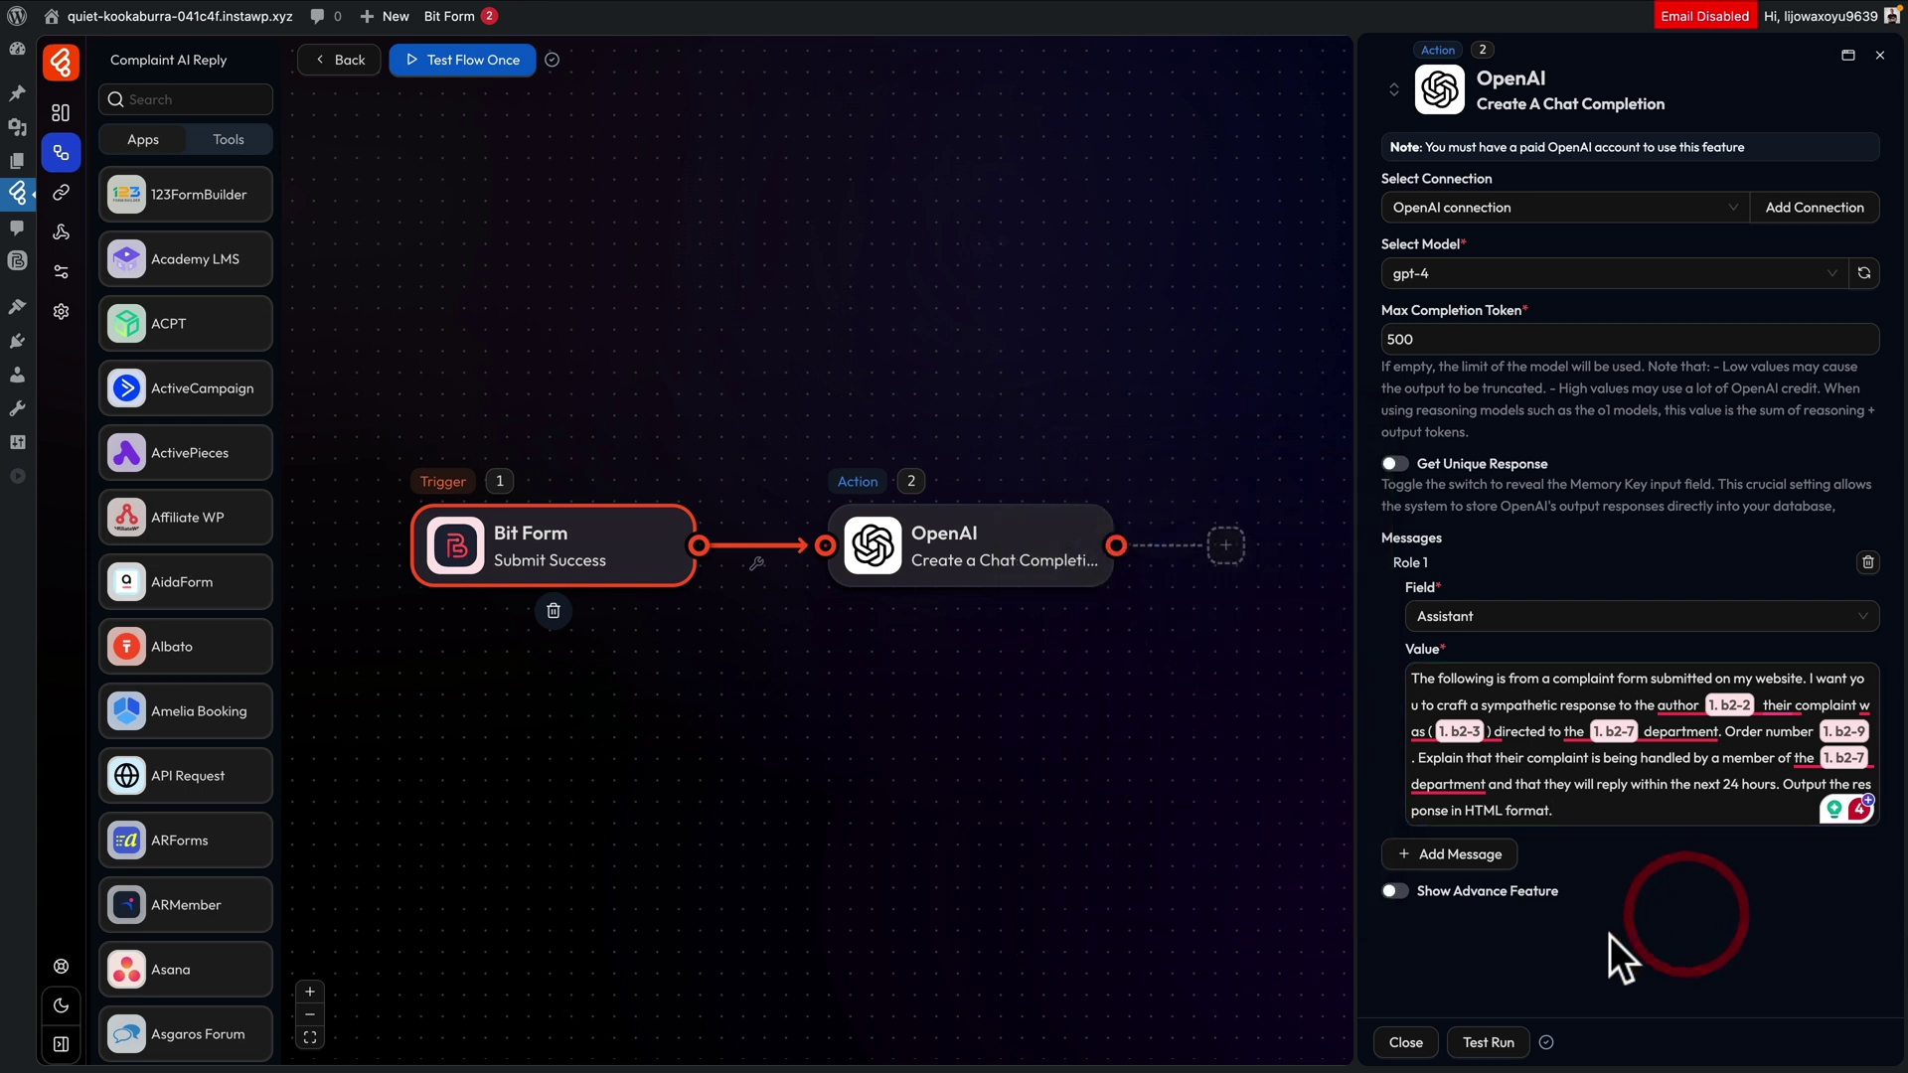
- Test run the OpenAI action and examine its output, expanding prompt_tokens_details
left_click(1491, 1043)
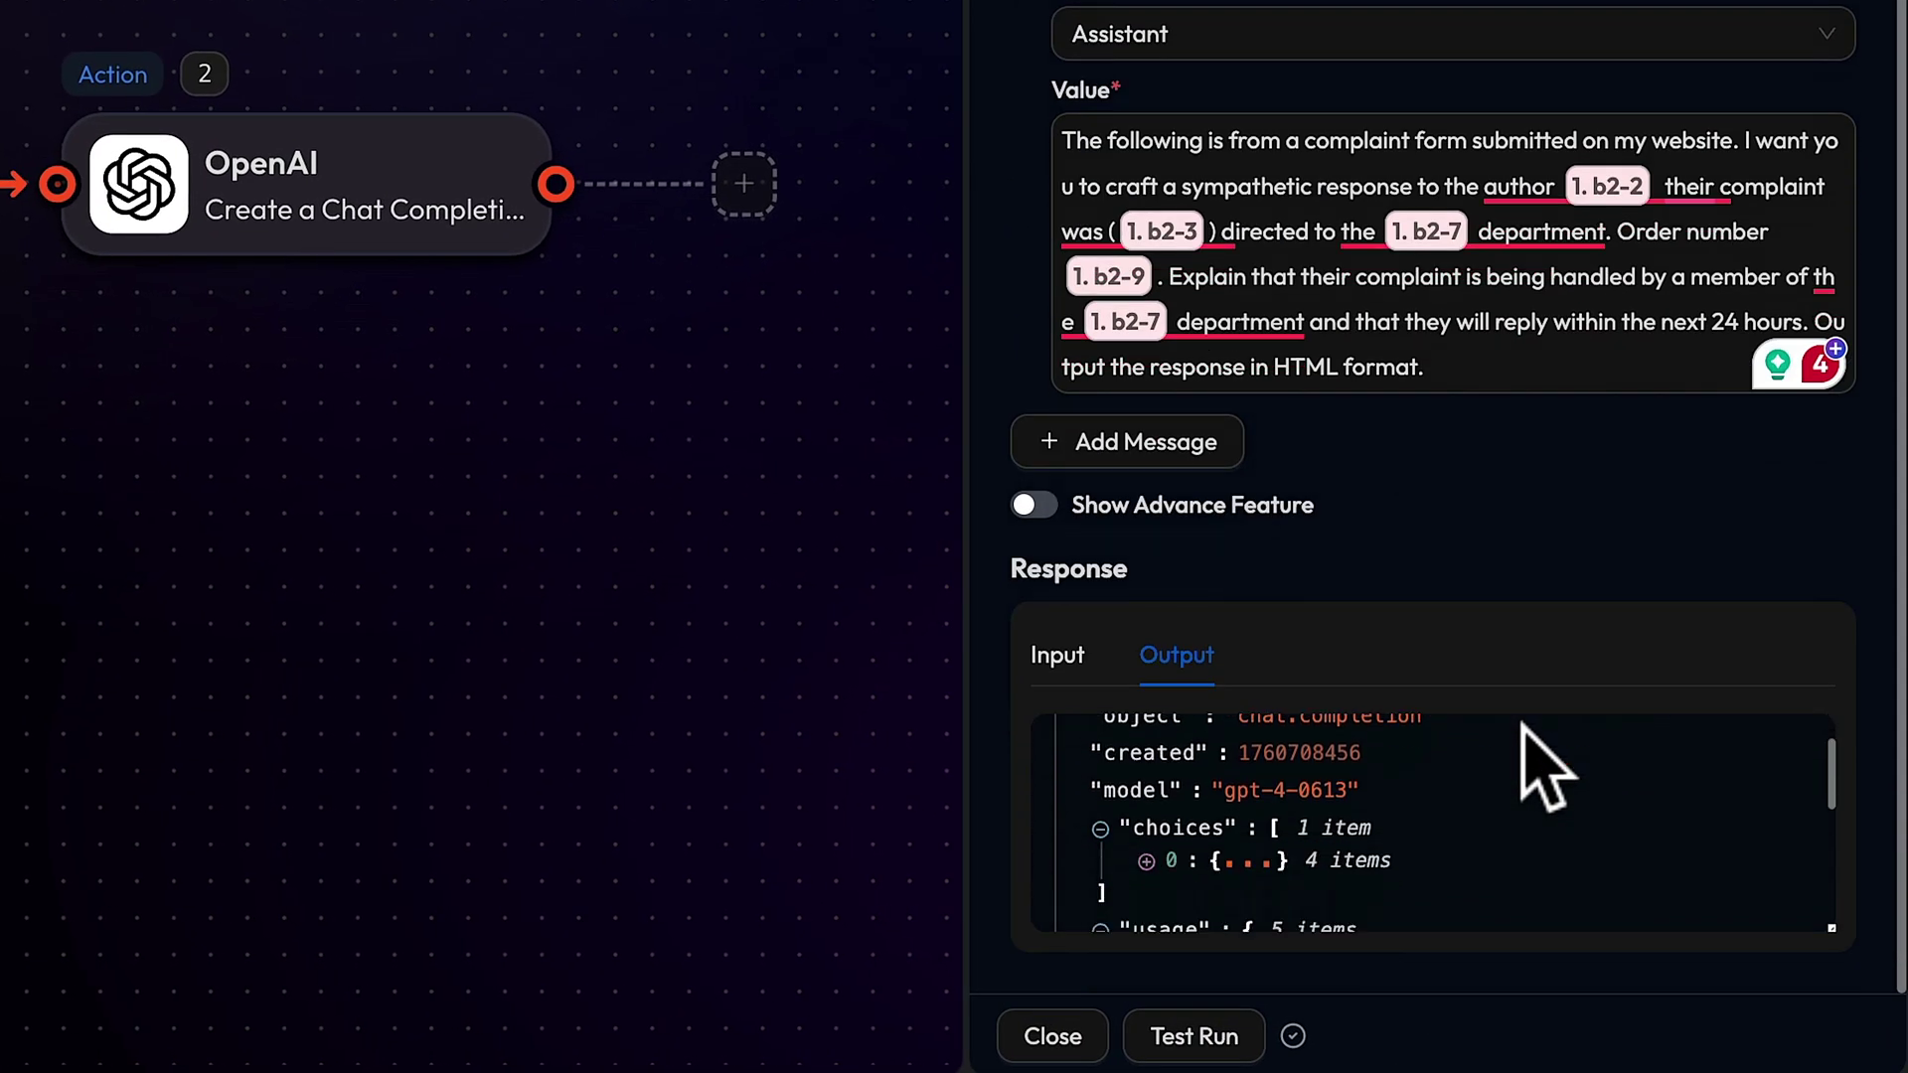
scroll(1520, 776, "down", 2)
scroll(1500, 790, "up", 5)
scroll(1490, 777, "down", 8)
left_click(1145, 810)
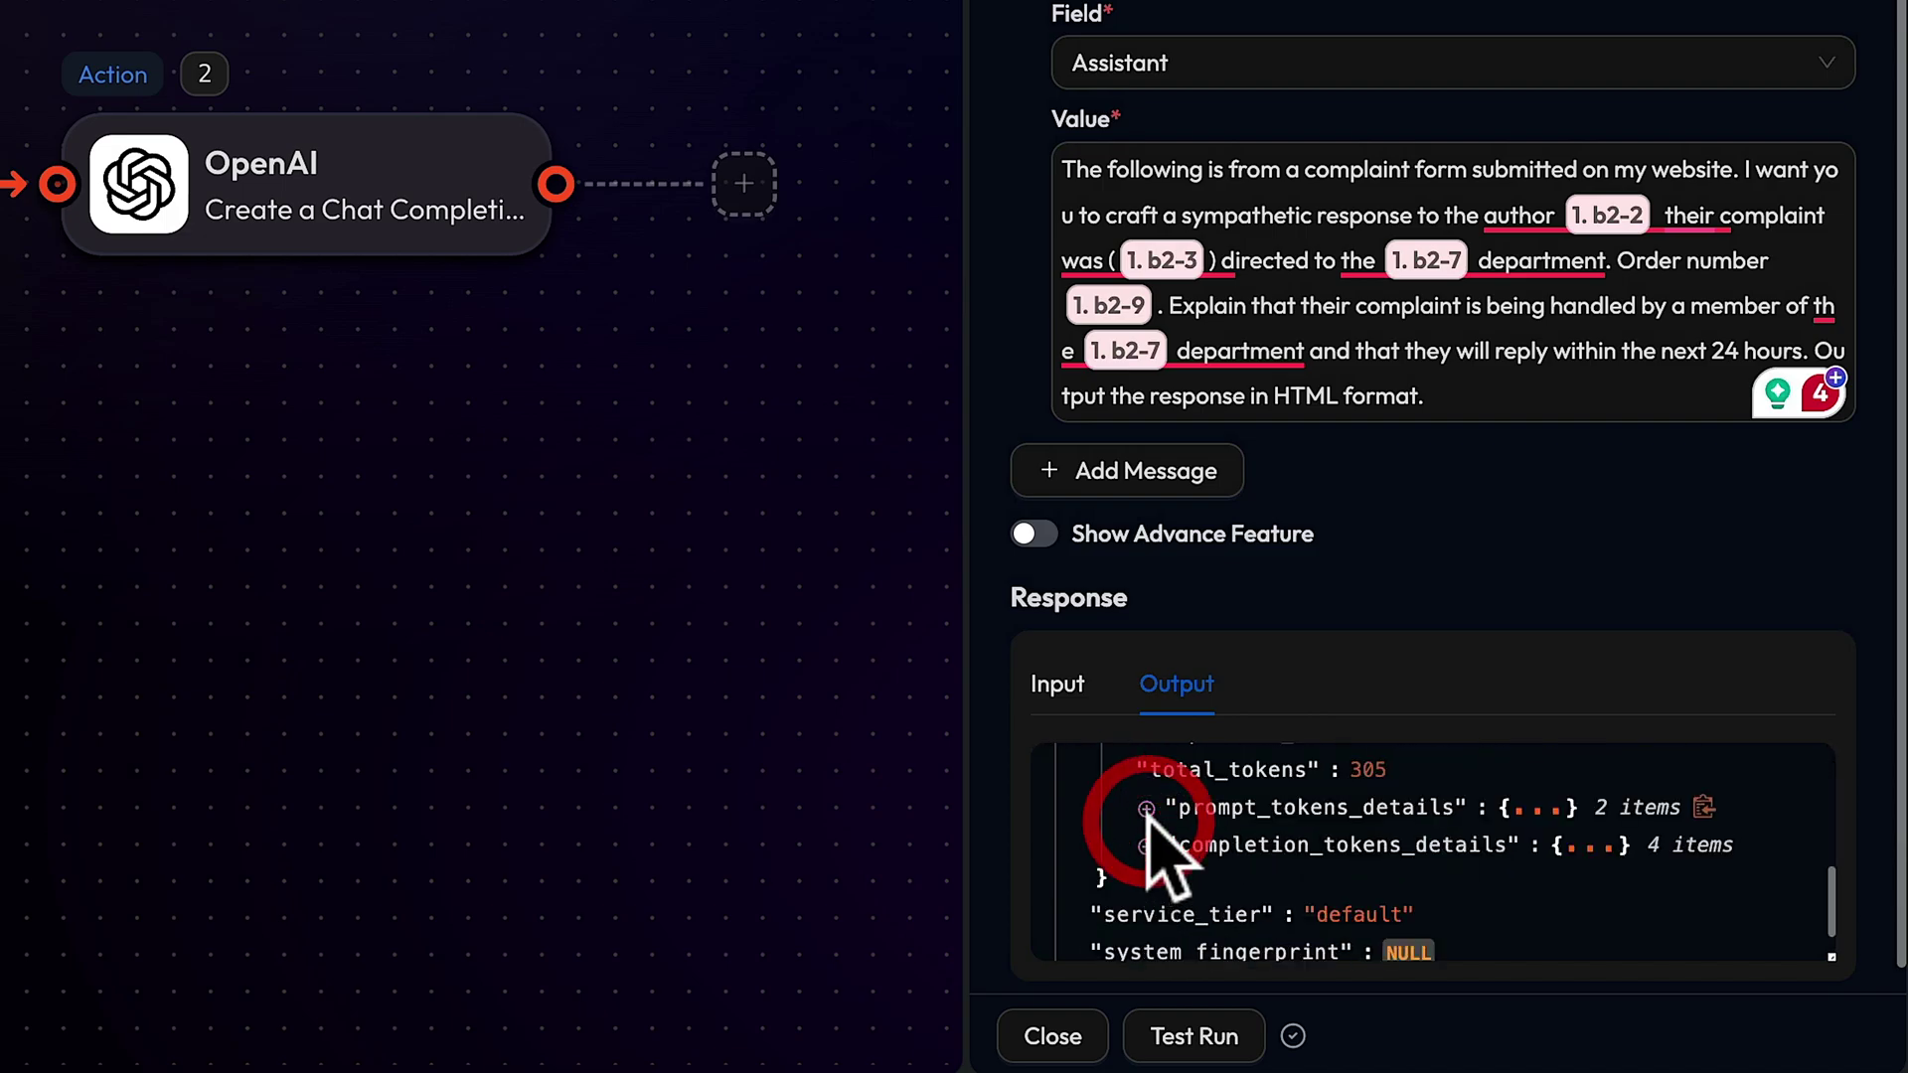
left_click(1145, 808)
scroll(1242, 855, "down", 2)
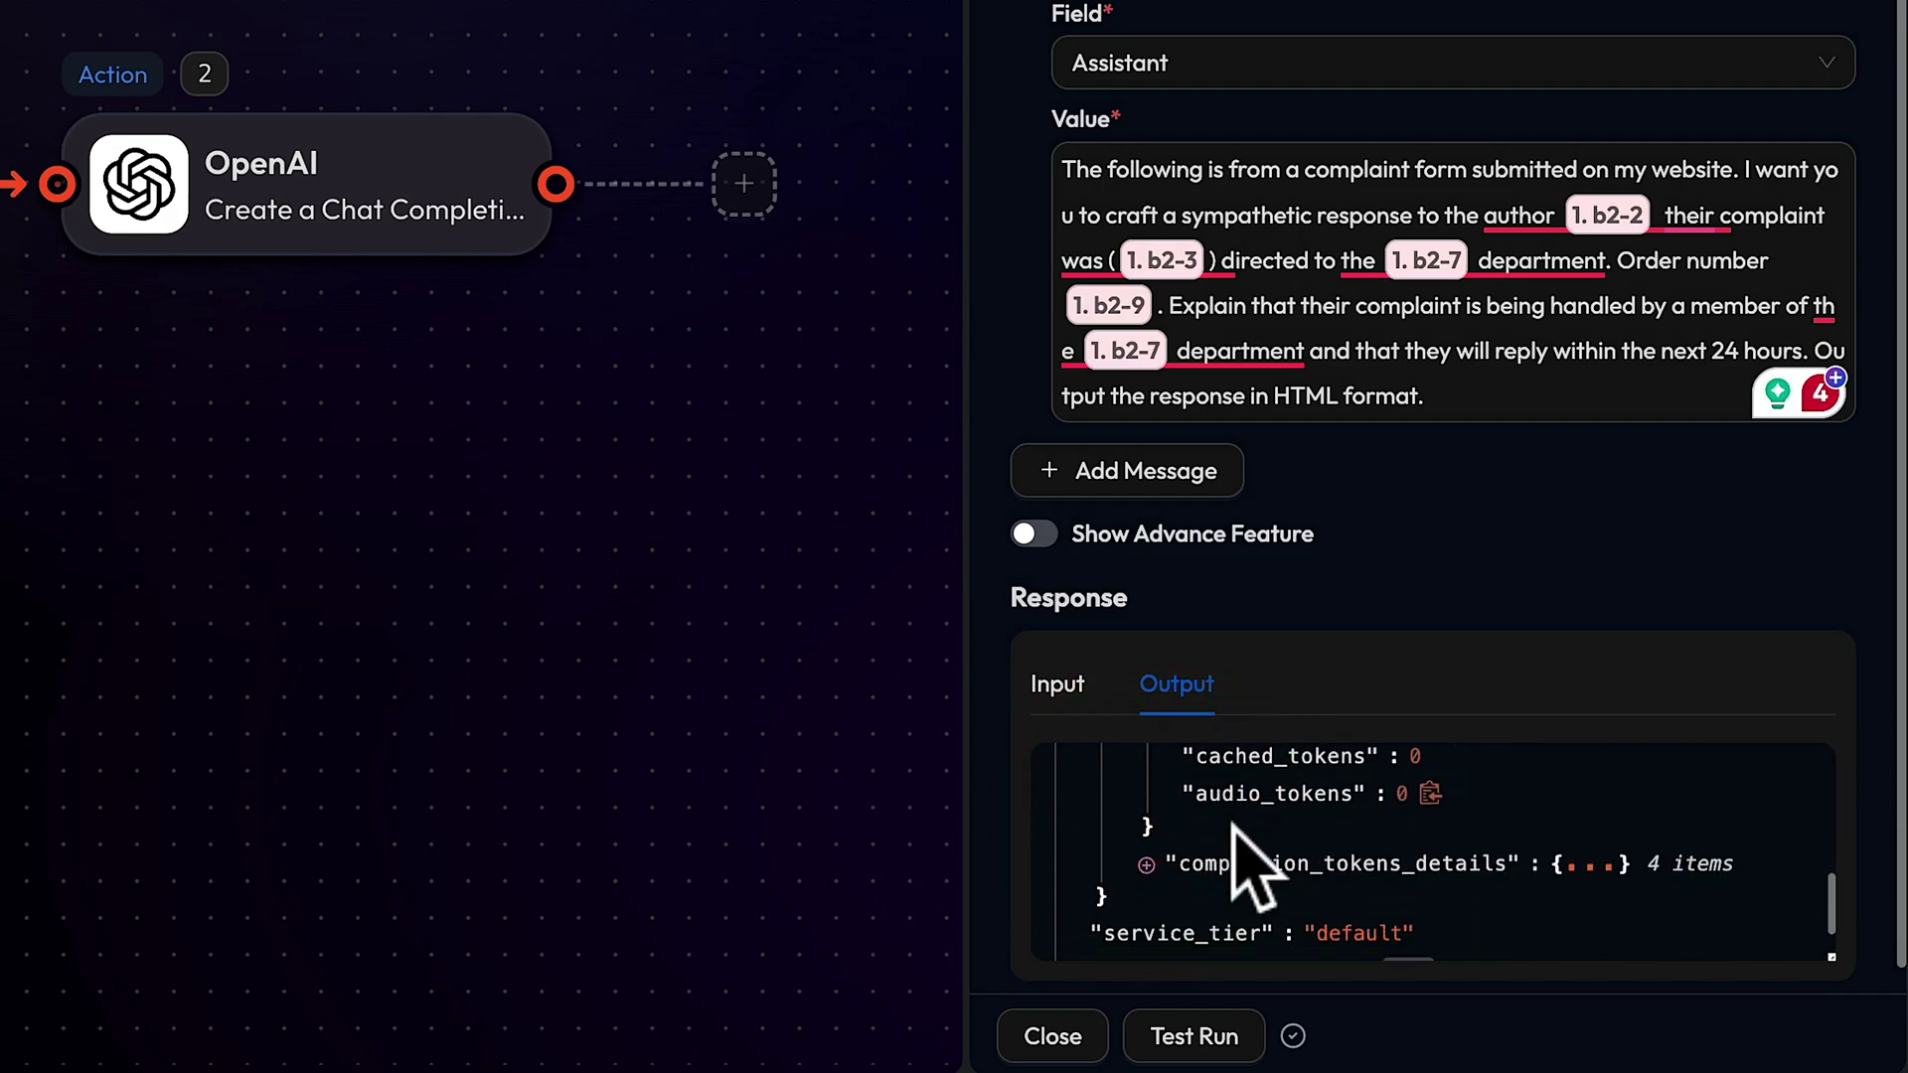
- Review the input data sent to OpenAI in the test response, and close the action's settings
left_click(1051, 684)
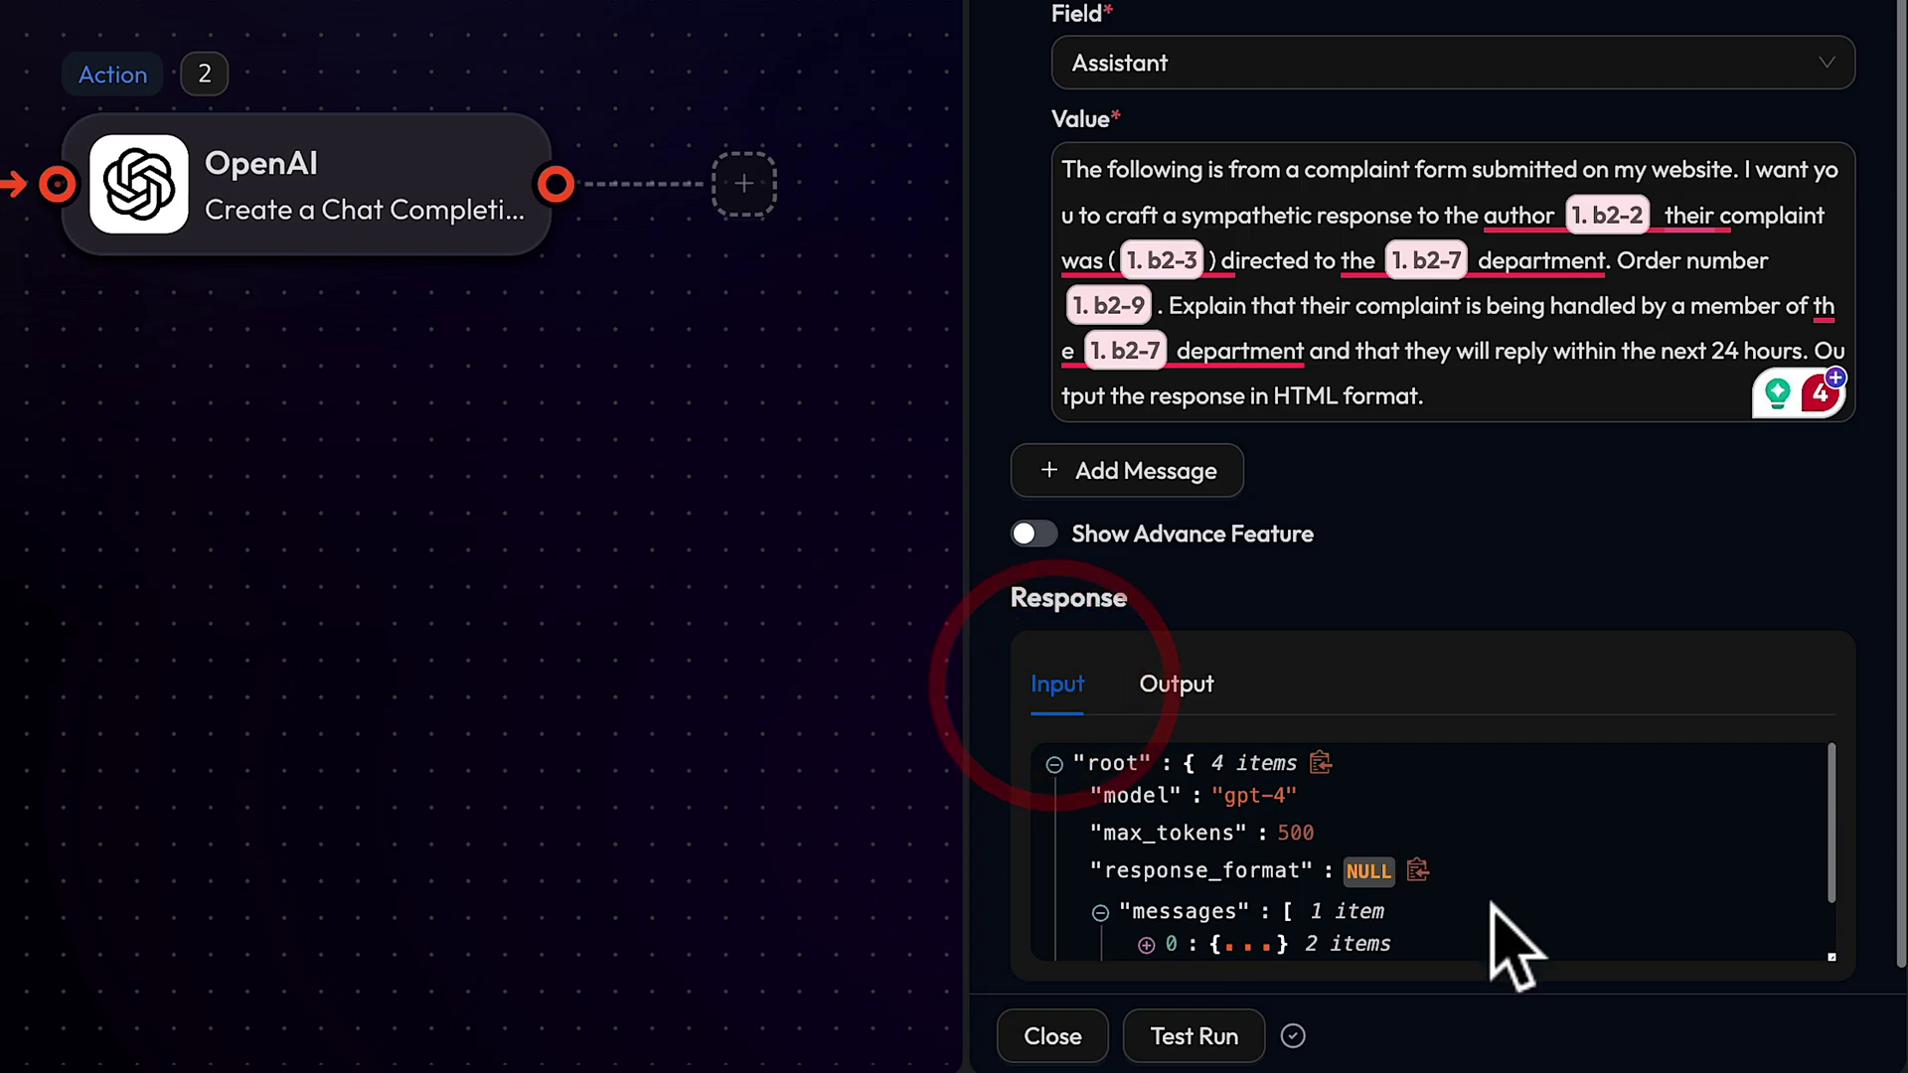
scroll(1515, 949, "down", 3)
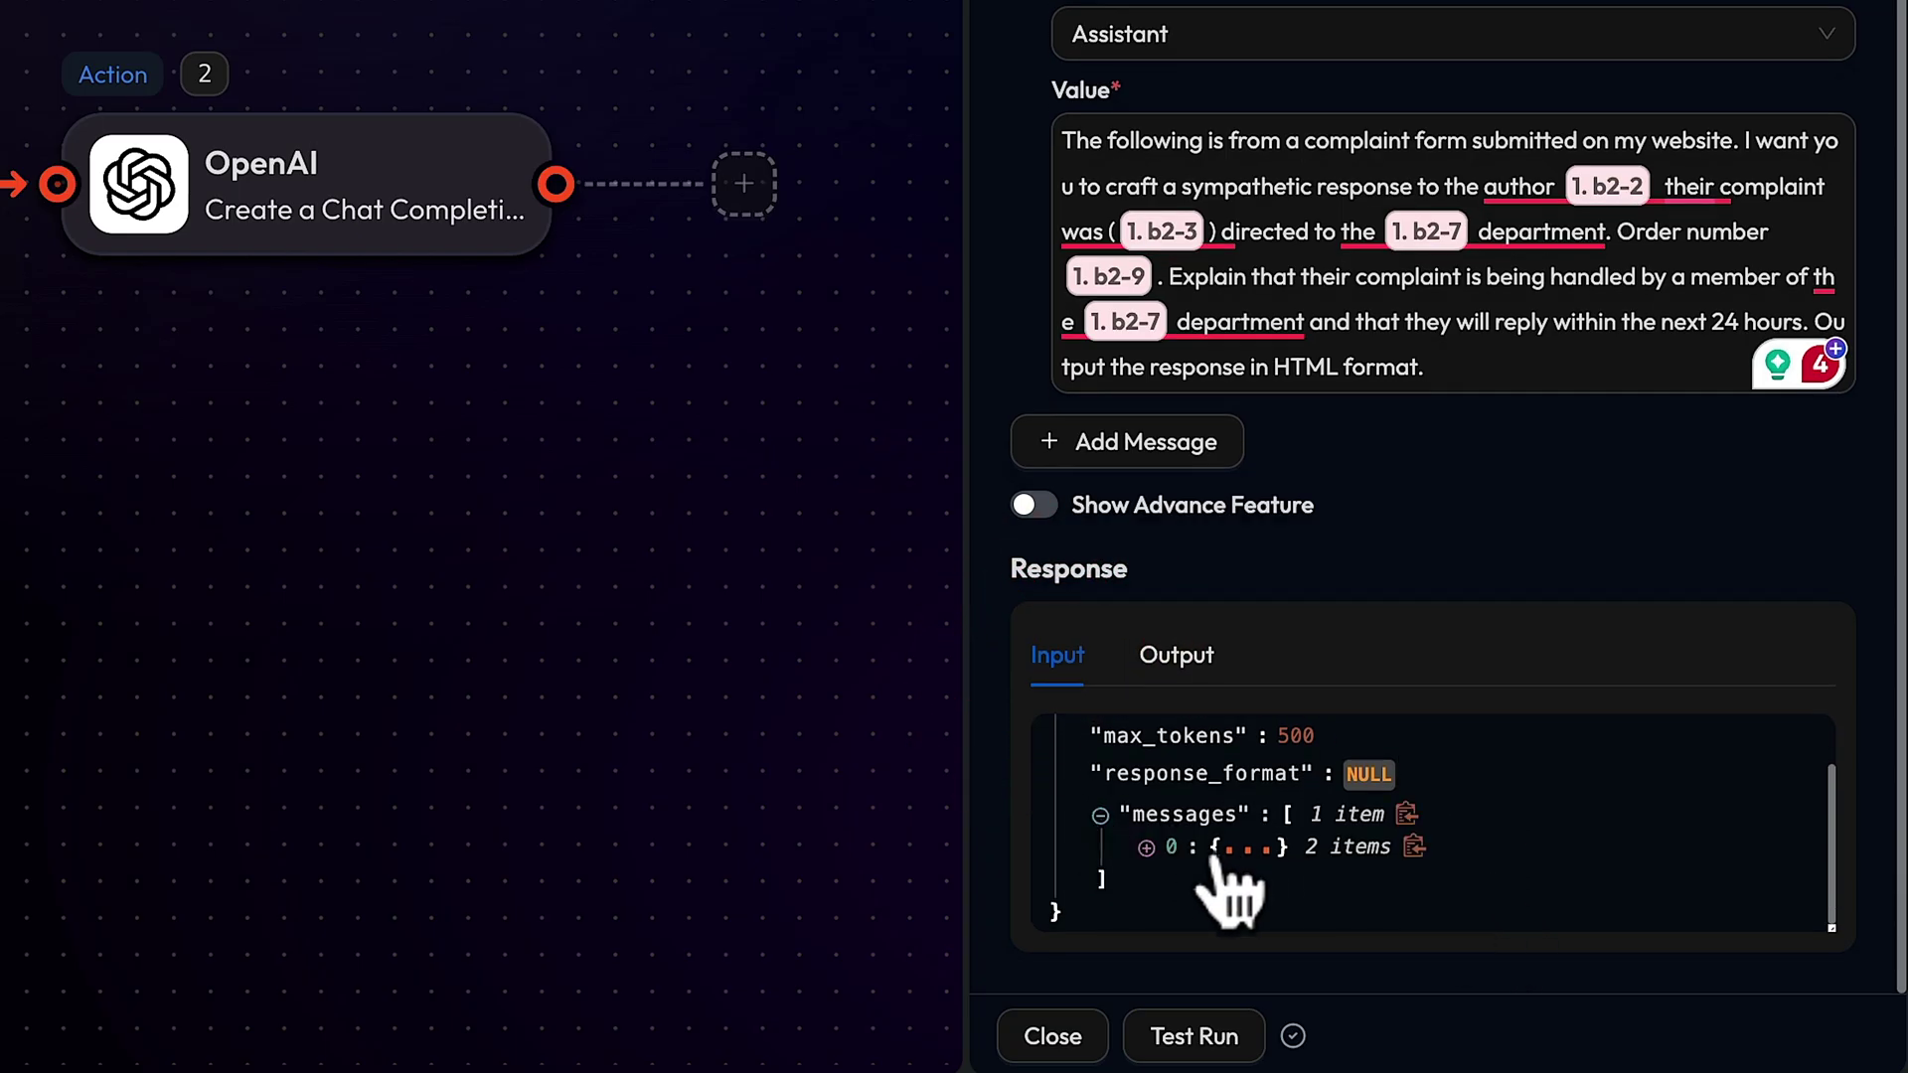
scroll(1217, 860, "up", 1)
scroll(1232, 895, "up", 1)
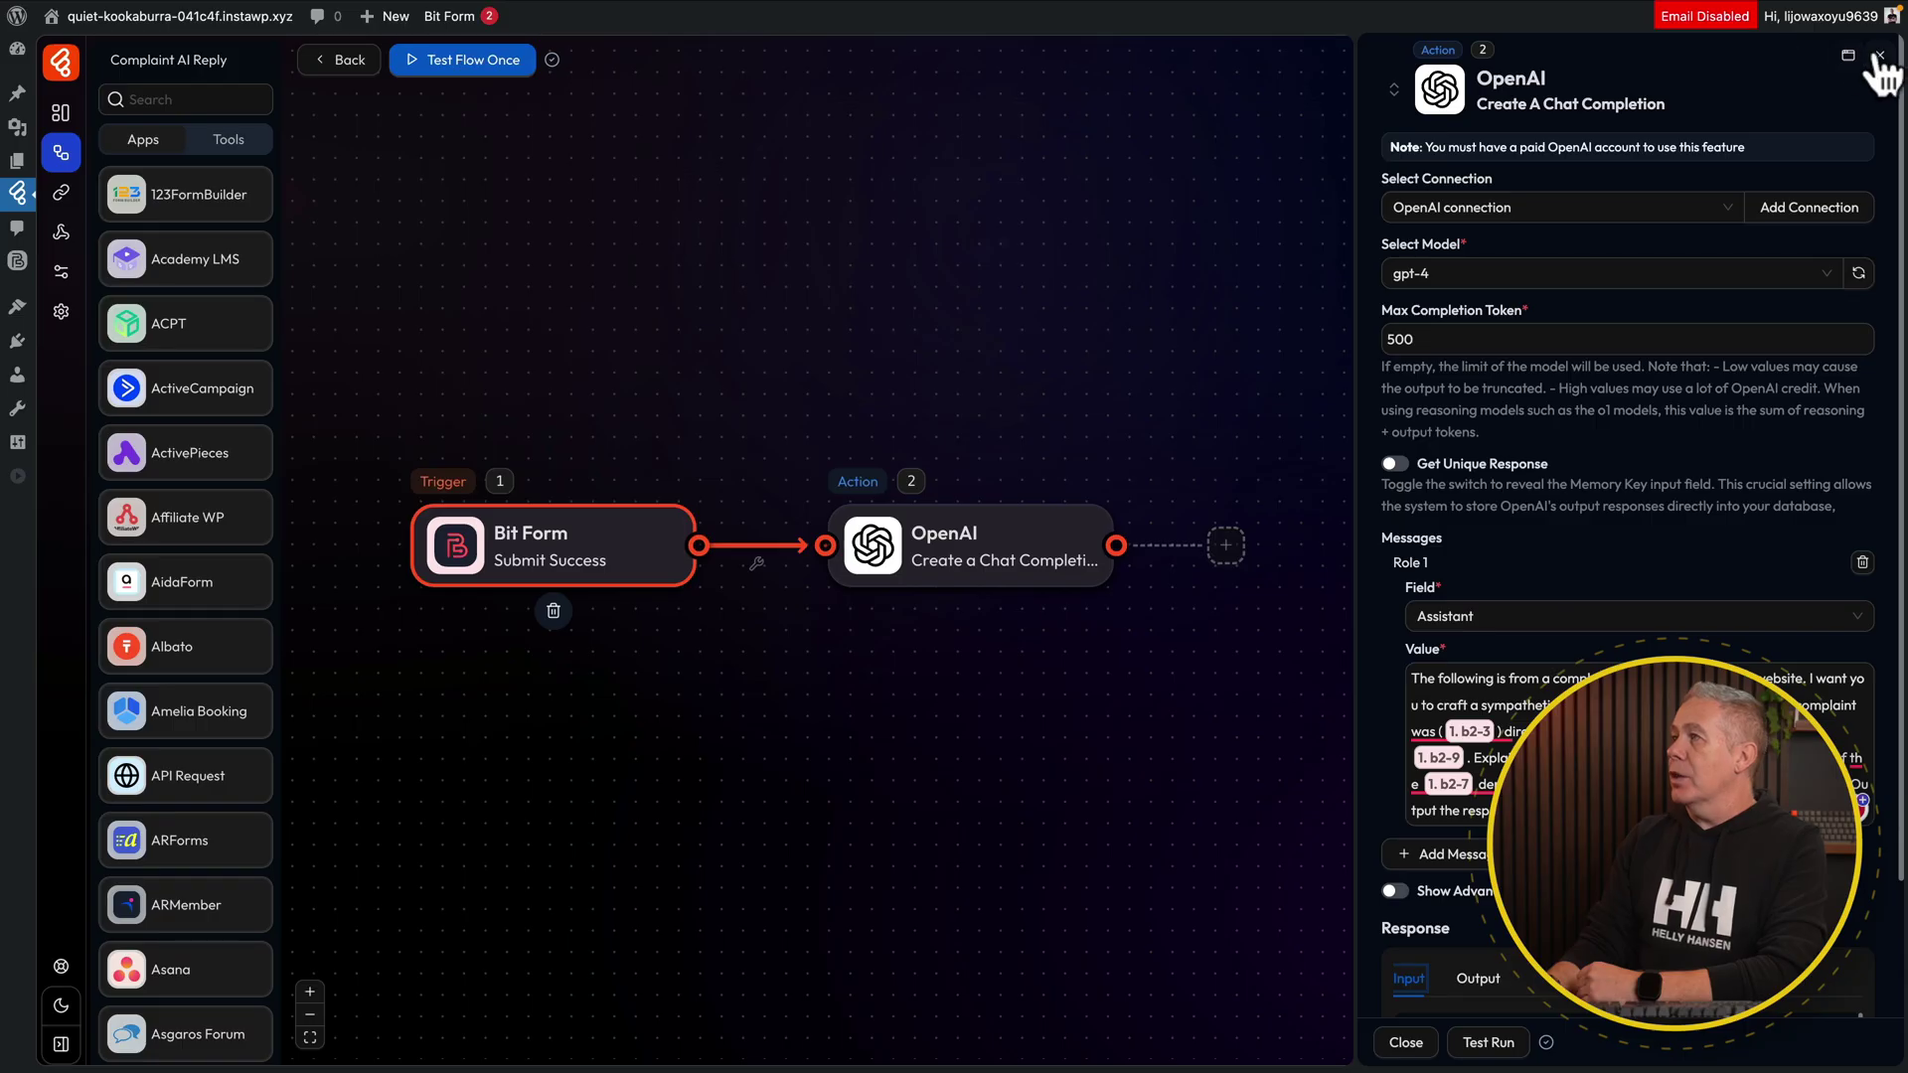
left_click(1879, 56)
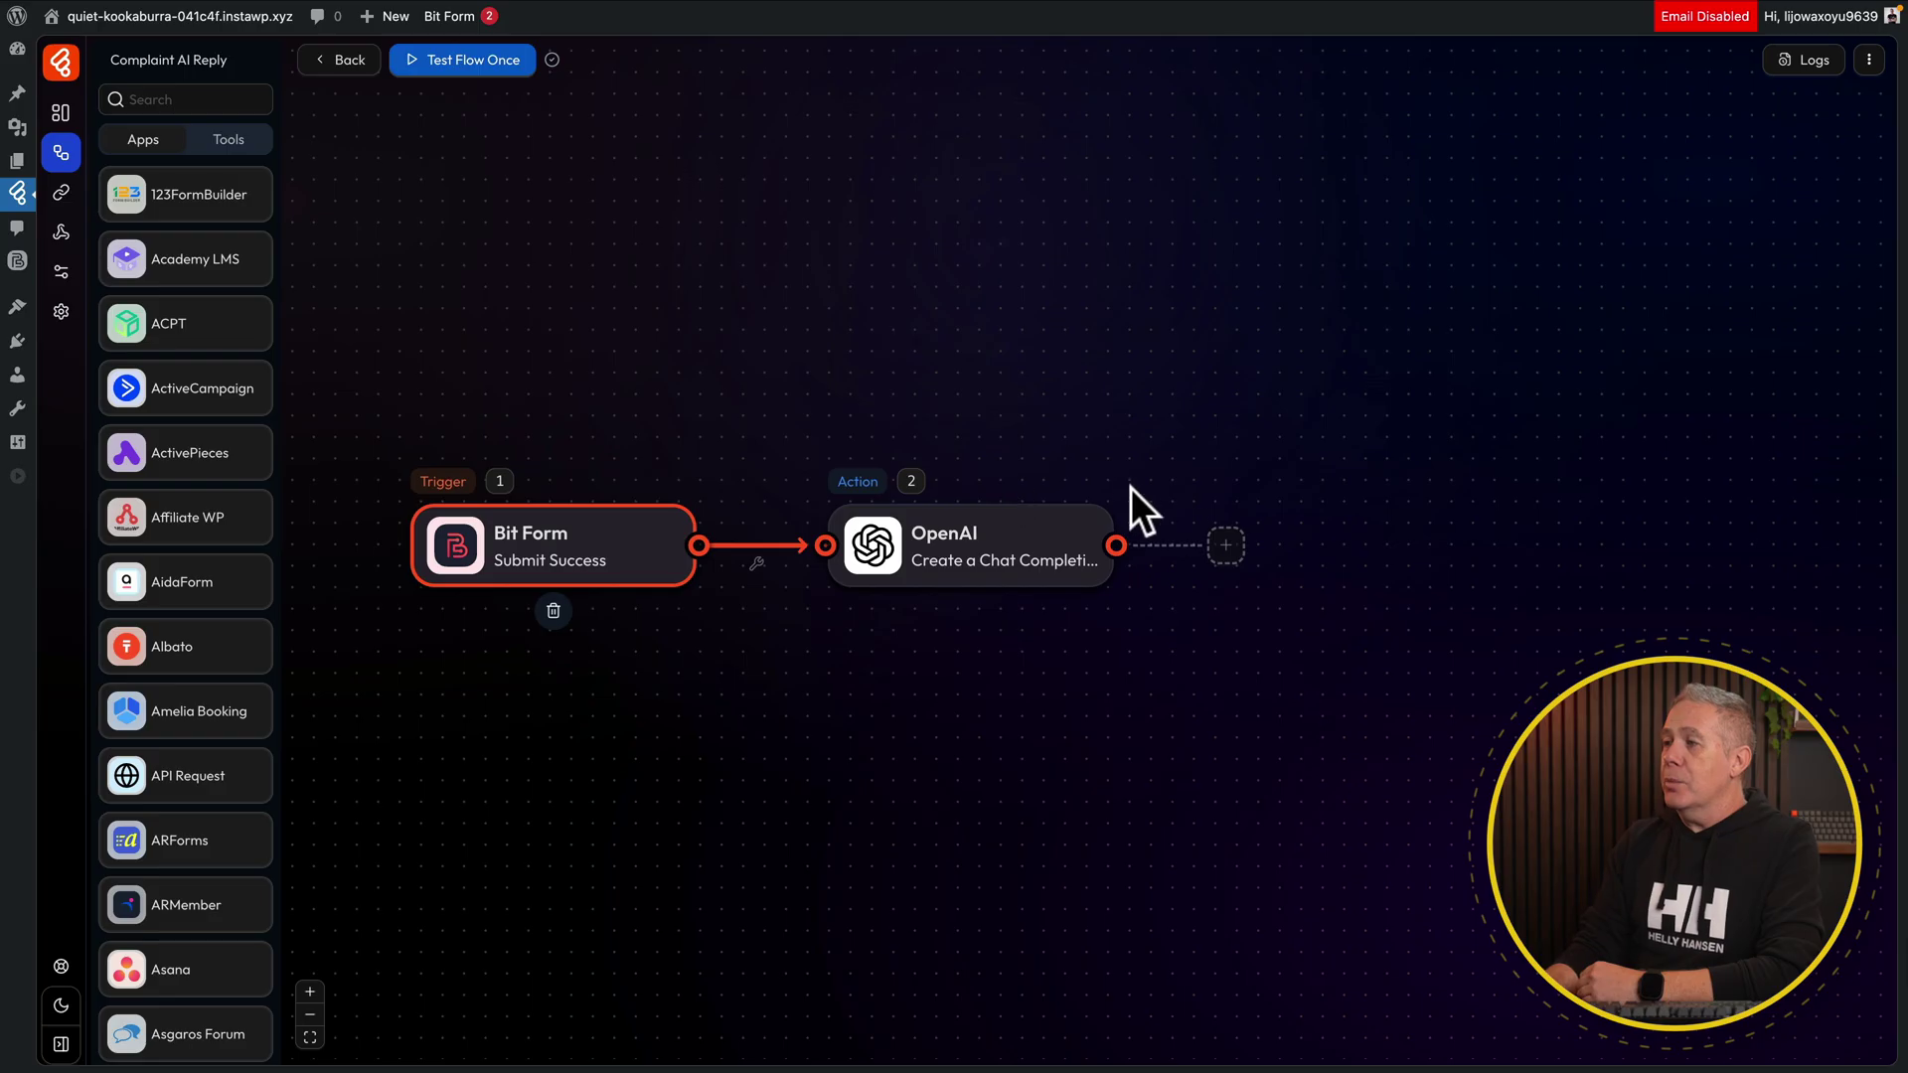
- Add Mail's Send Email action after the OpenAI action, searching the app list for "email"
left_click(1228, 549)
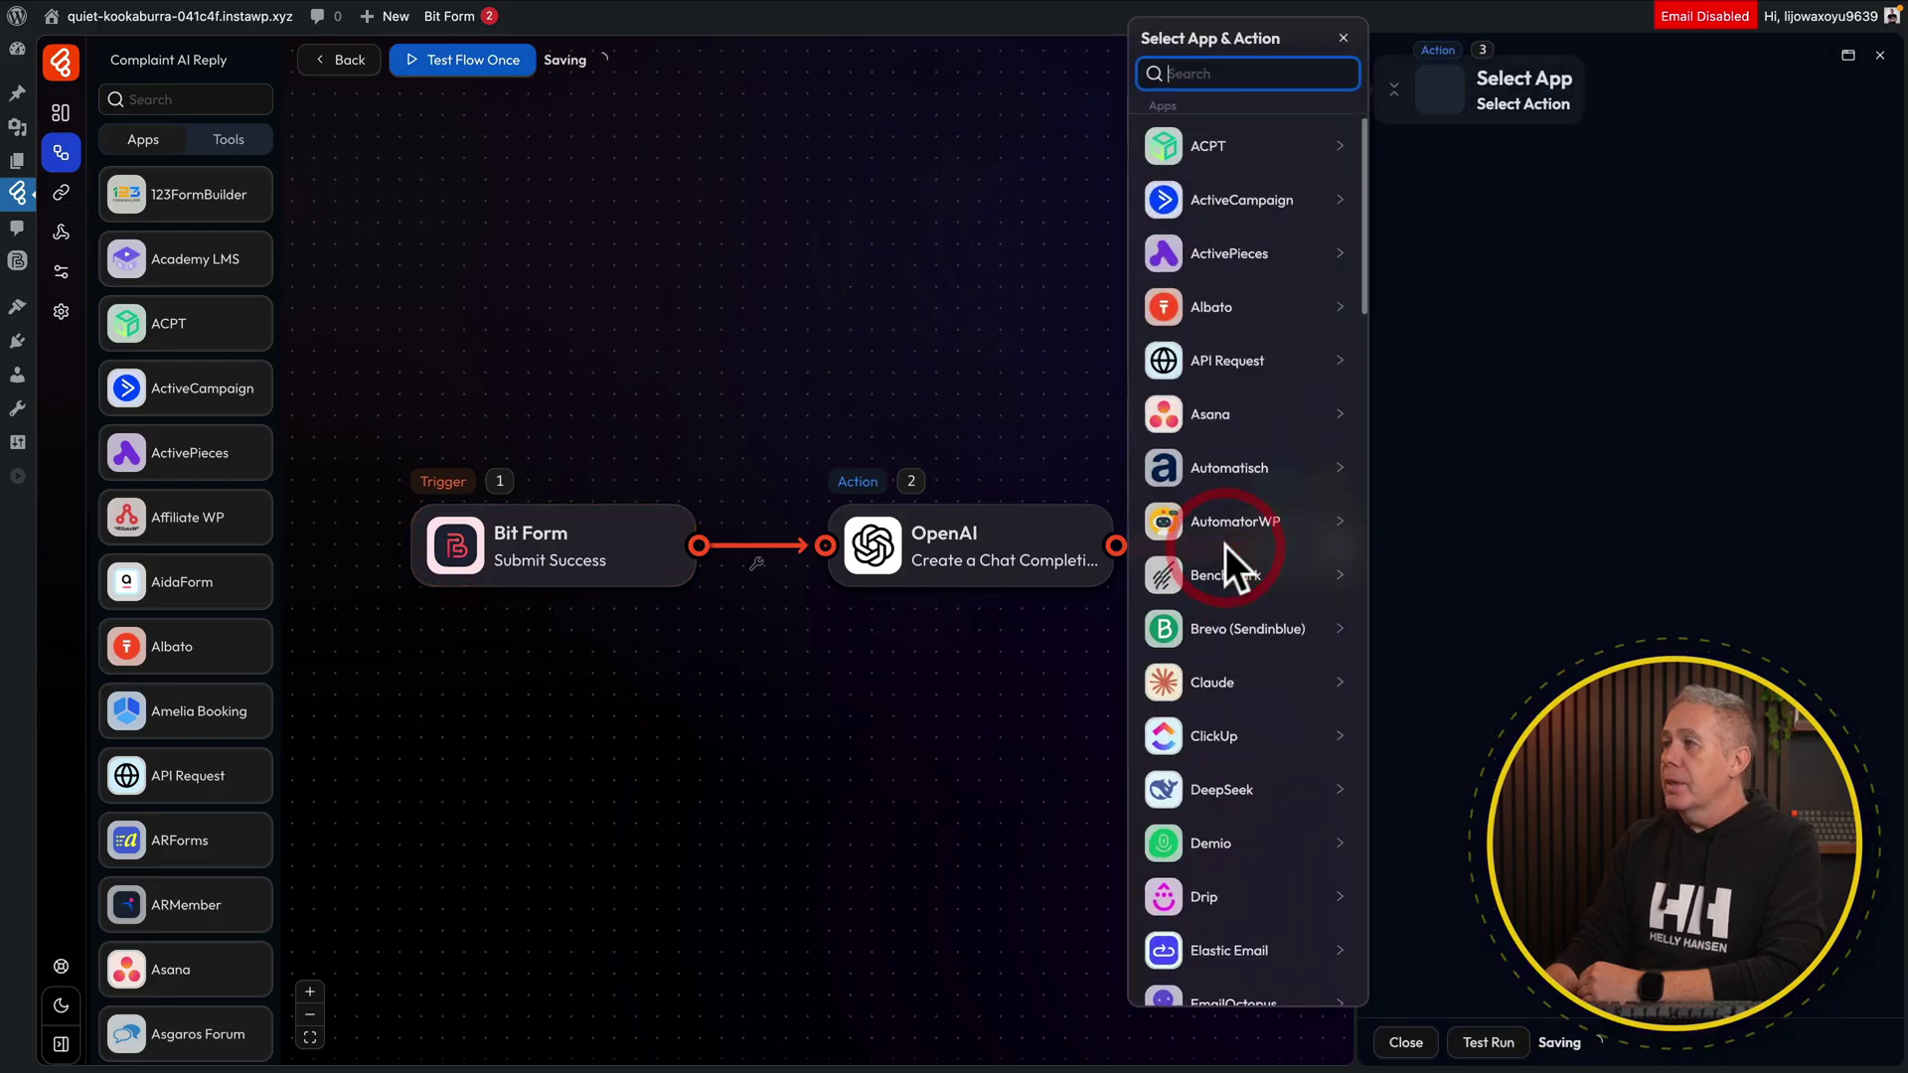
type("email")
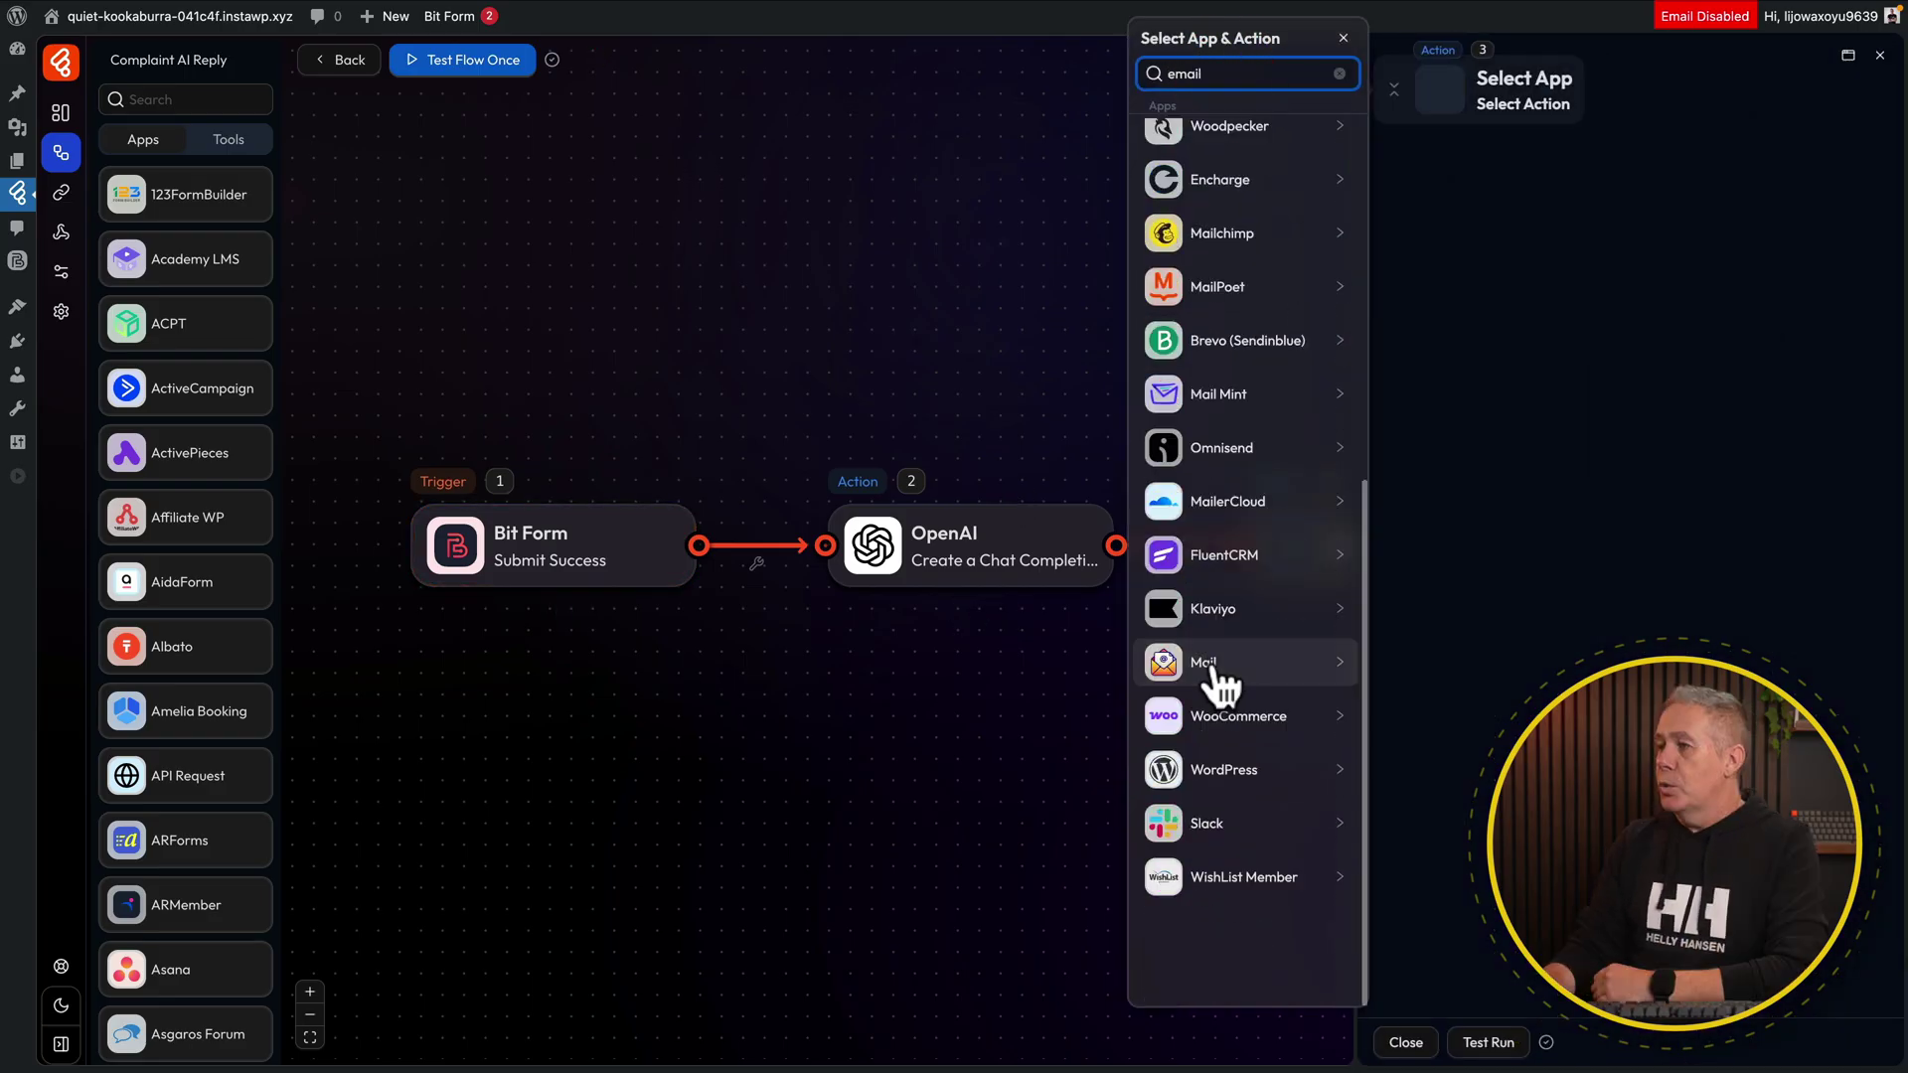
left_click(1219, 663)
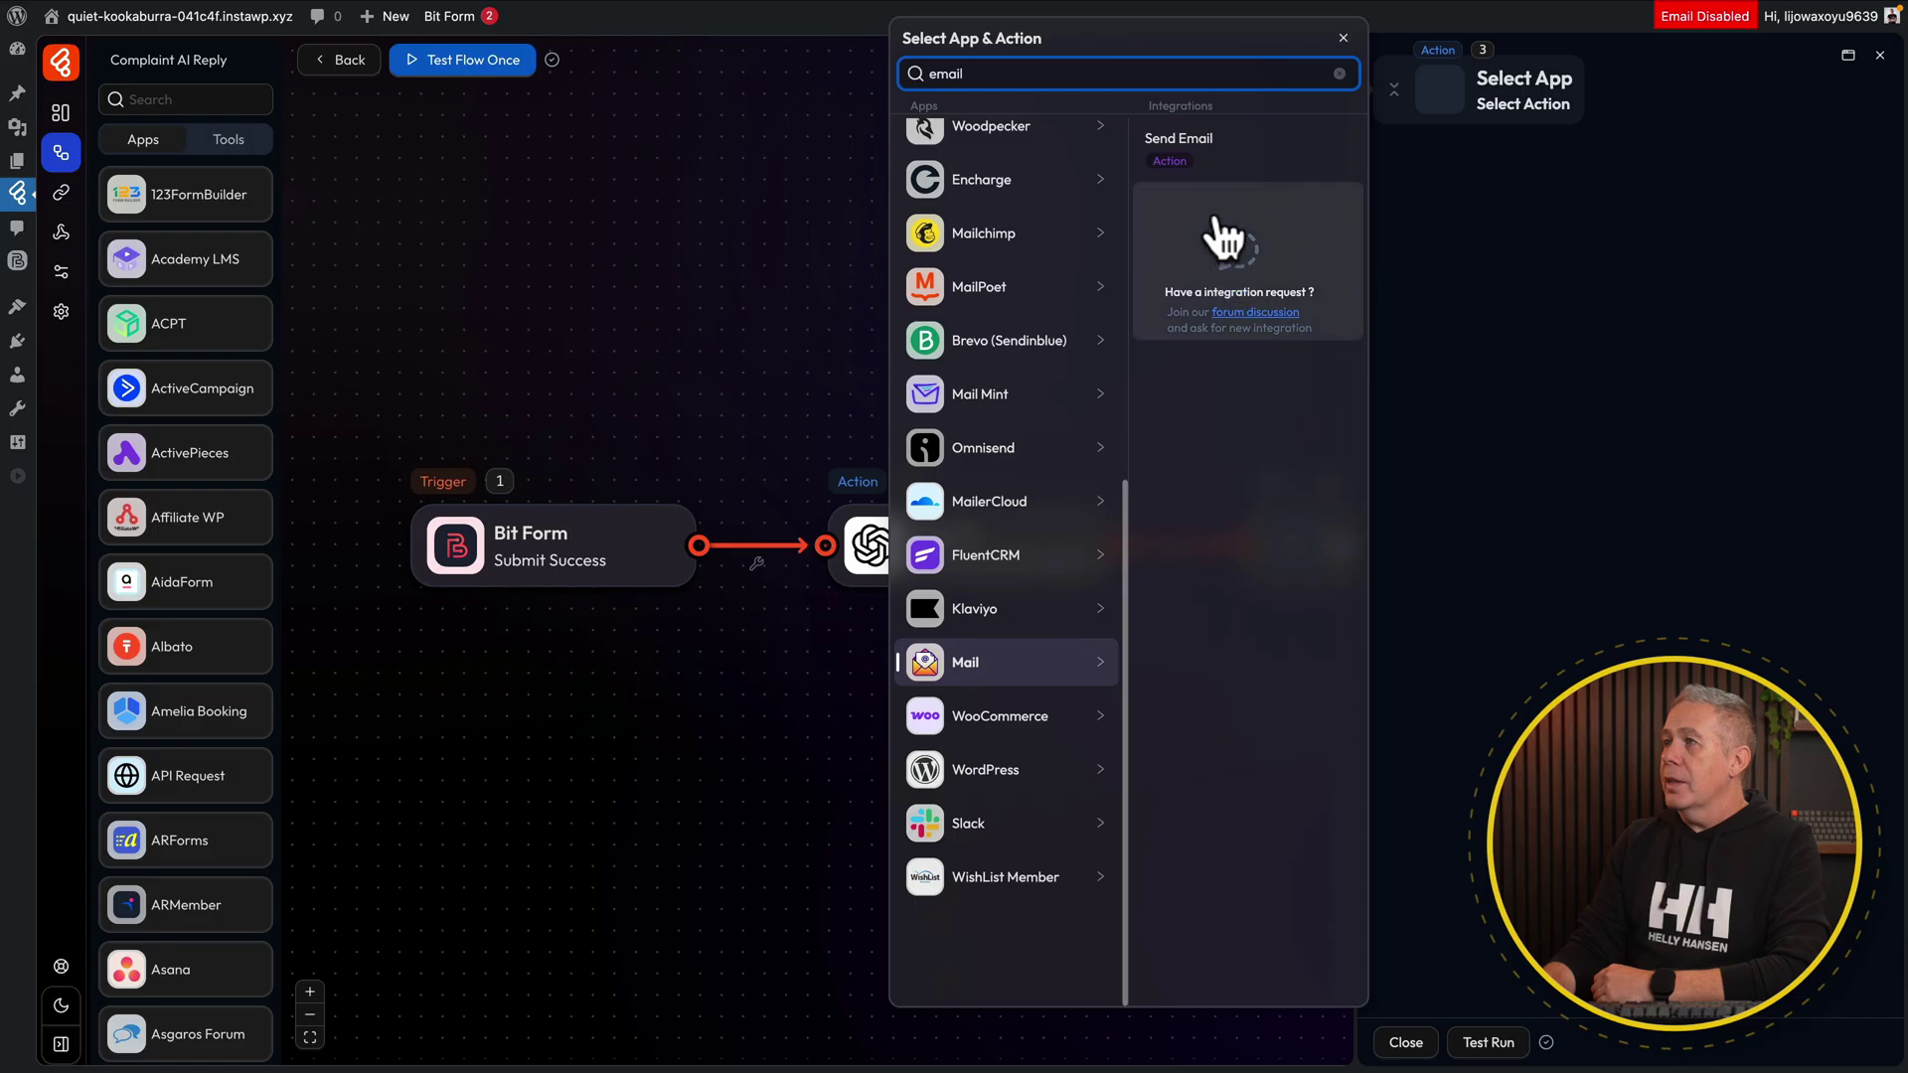
left_click(1199, 151)
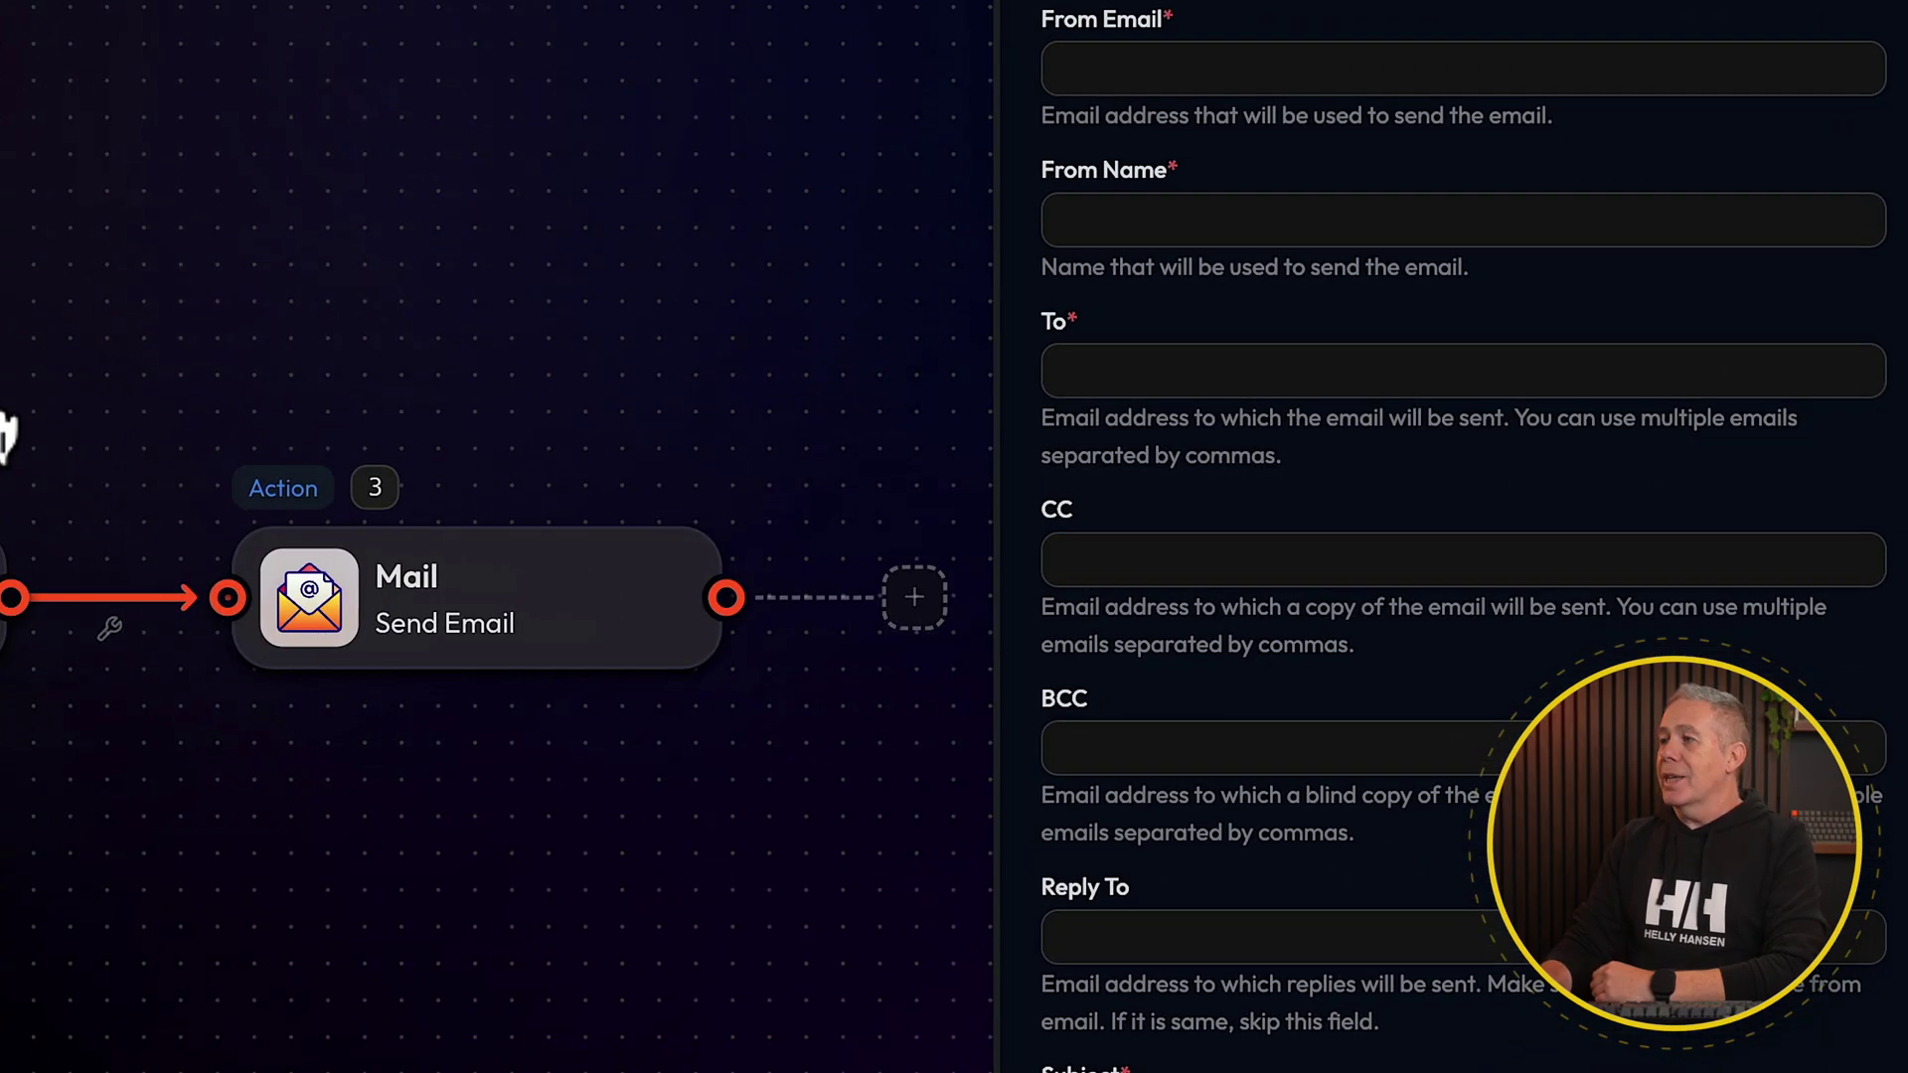
left_click_drag(5, 432, 0, 459)
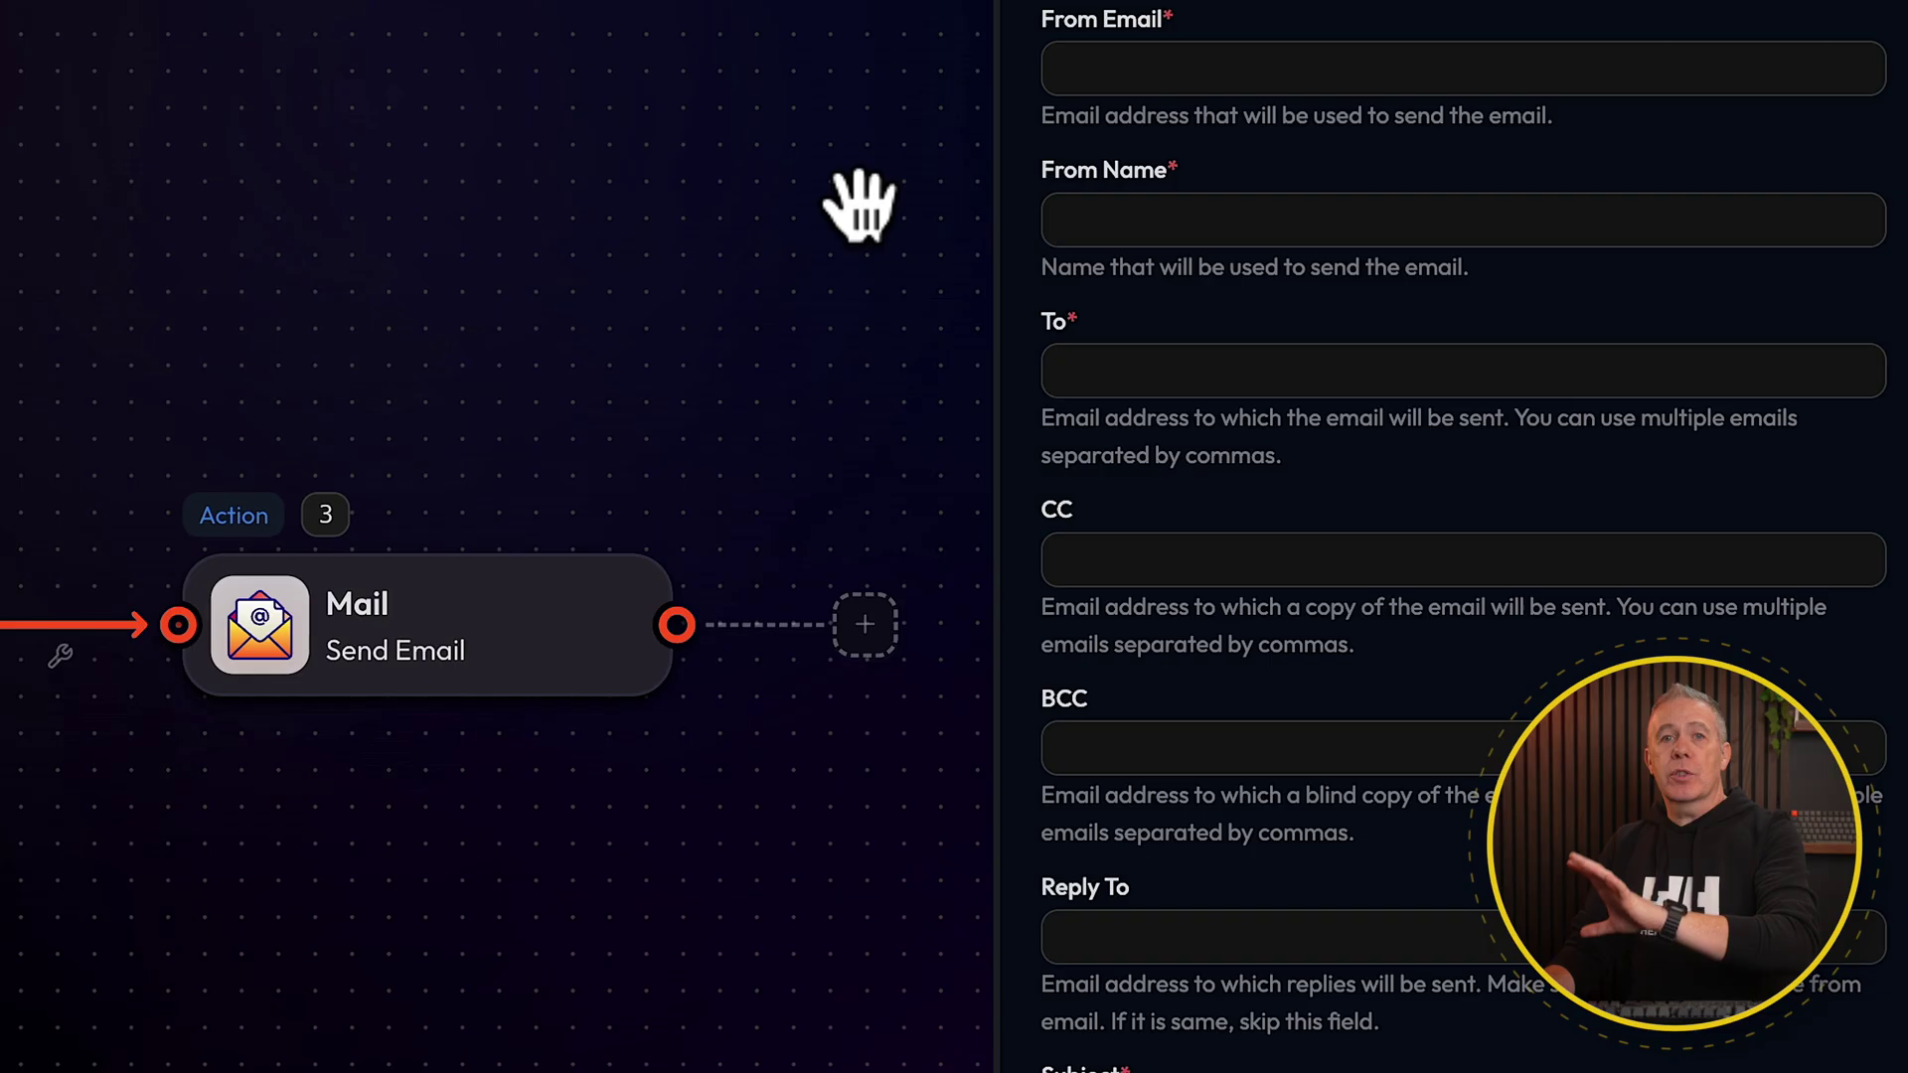
- Set the mail's From Email to the Bit Form email variable b2-5
left_click(1141, 62)
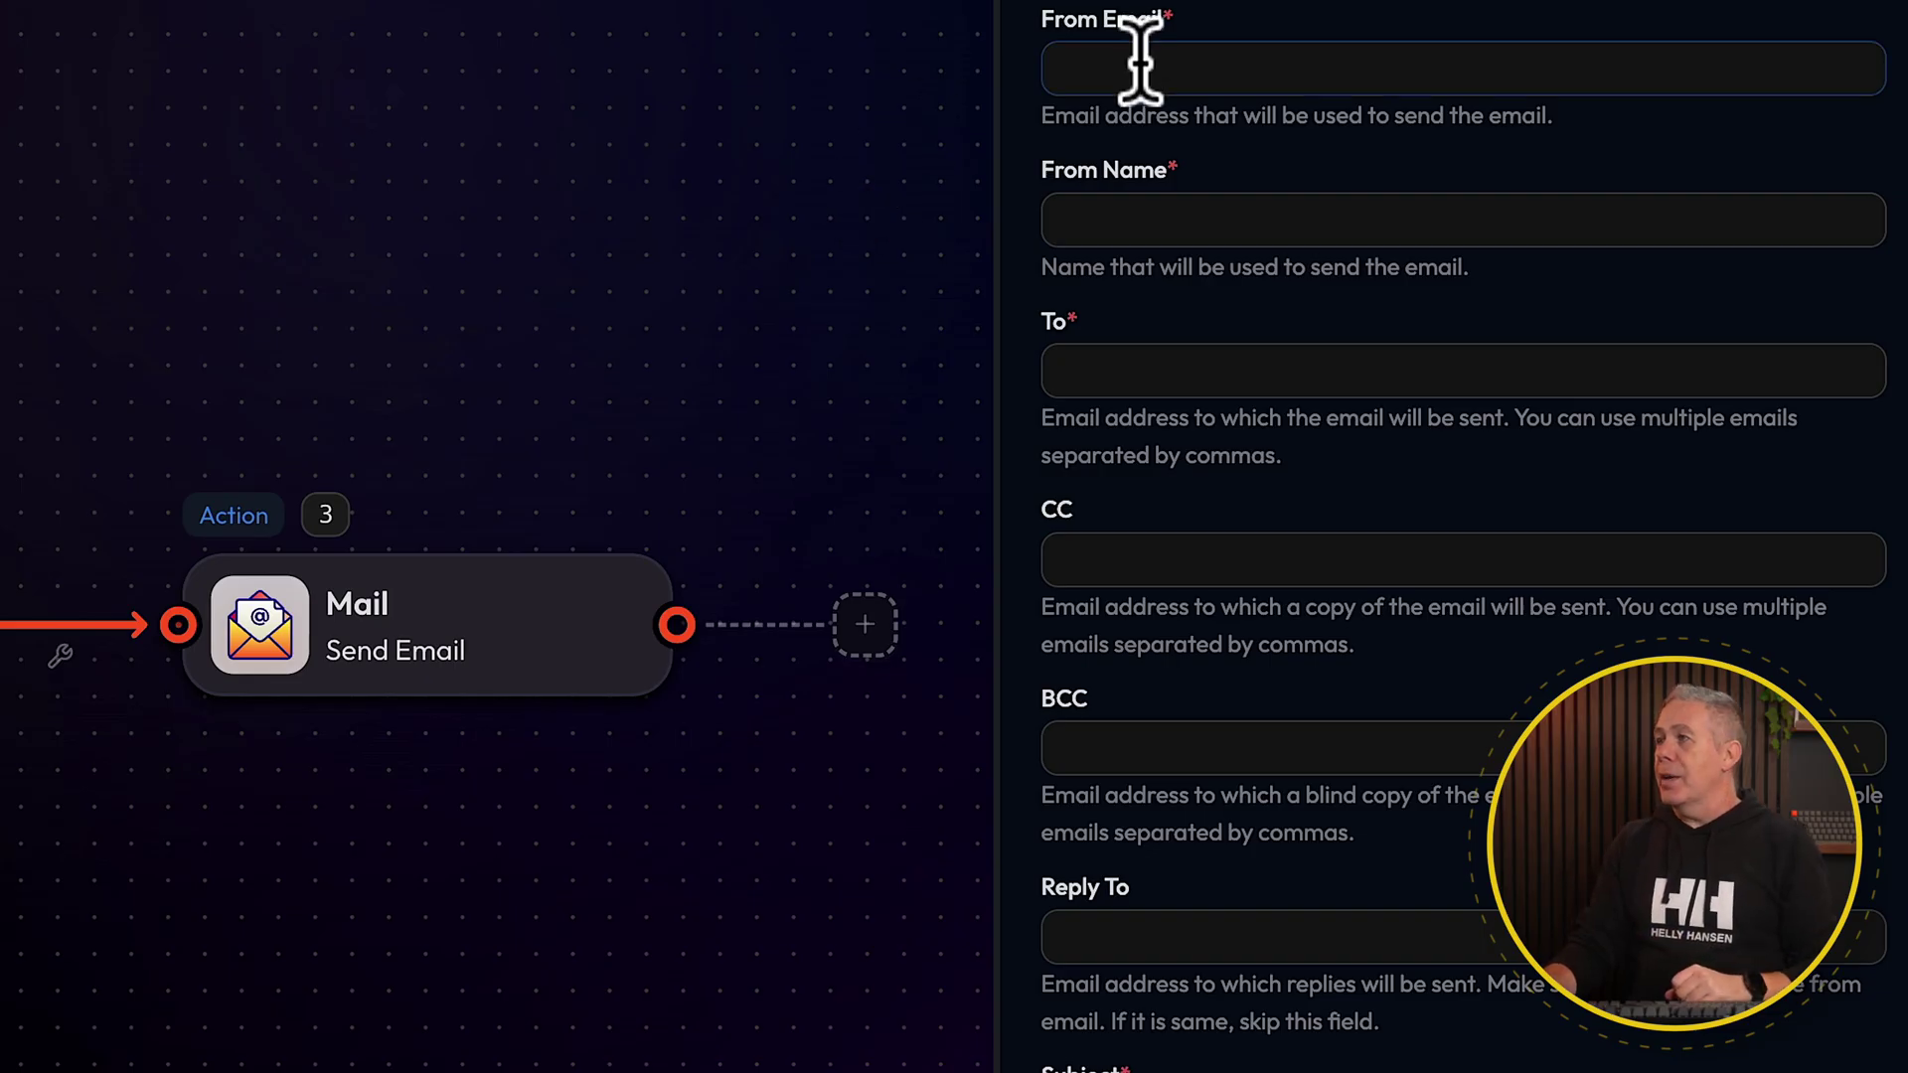
left_click(1140, 62)
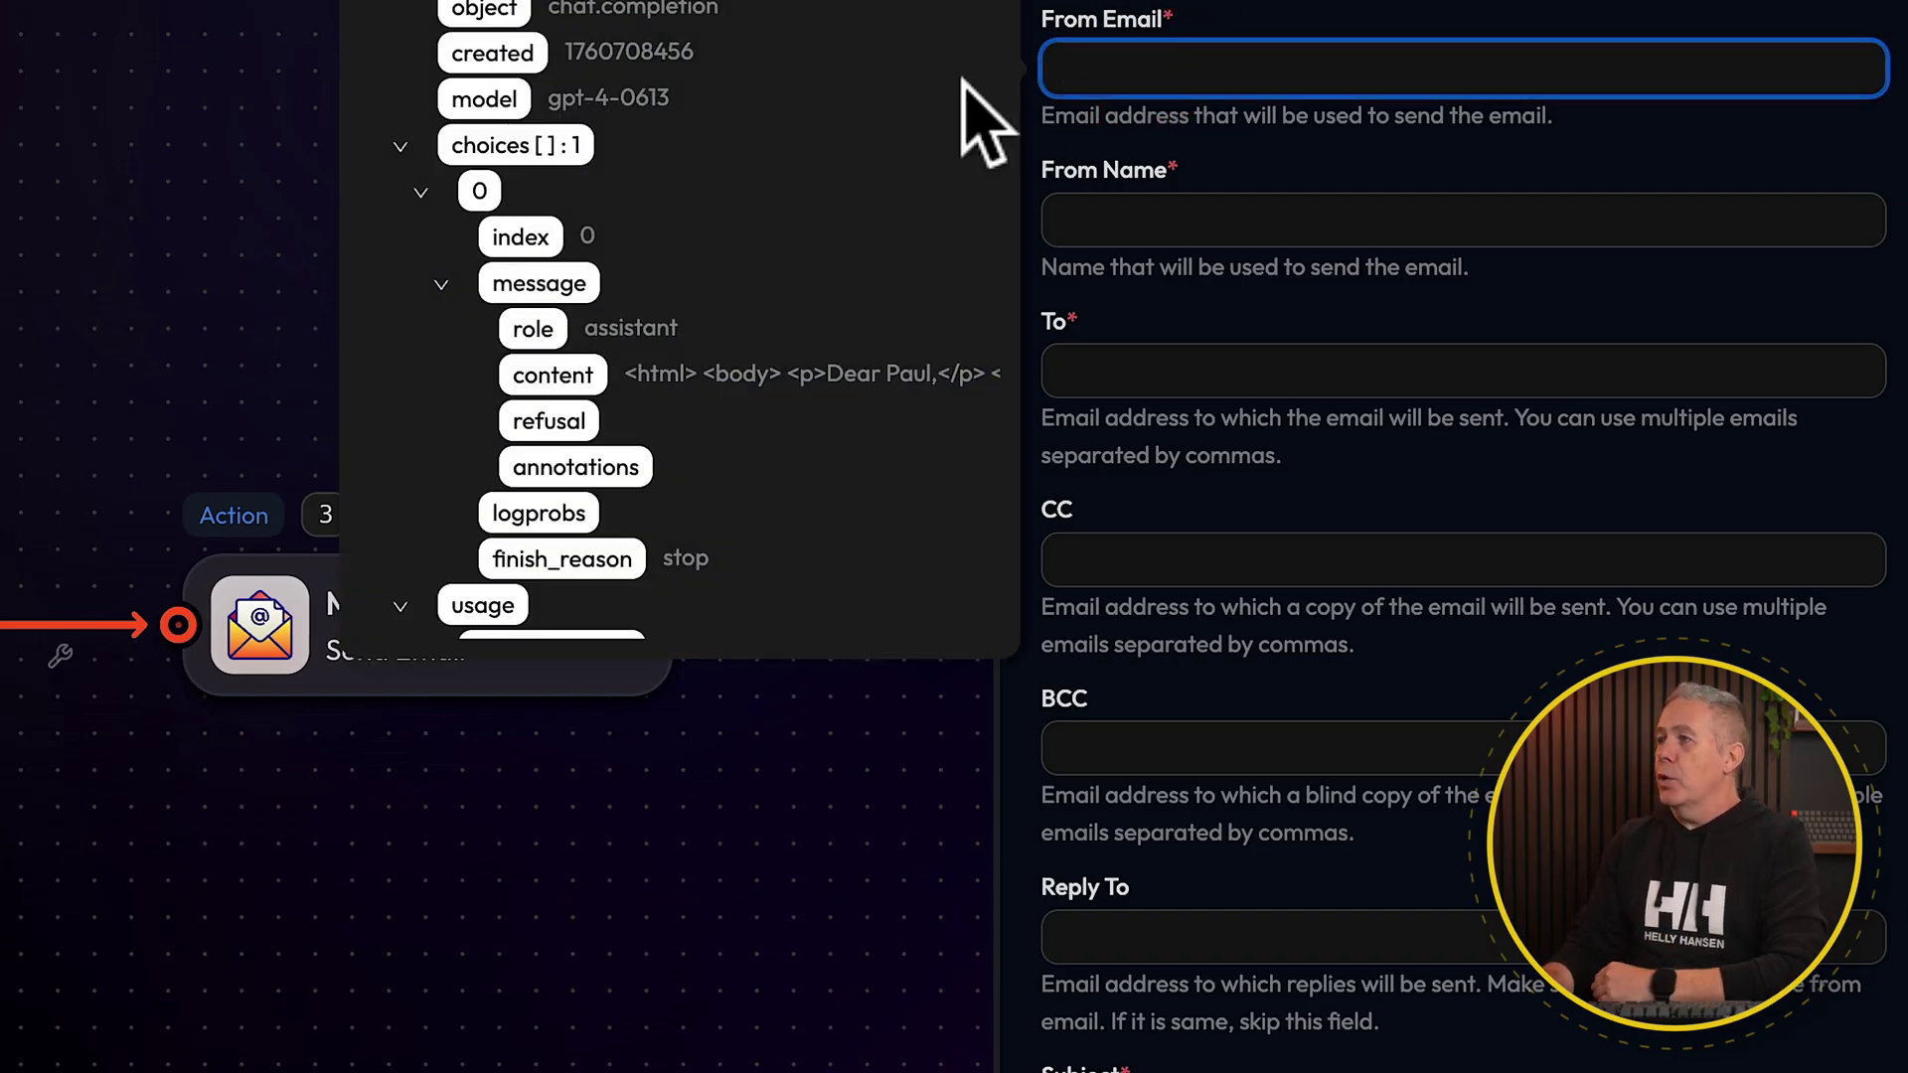
scroll(875, 243, "down", 10)
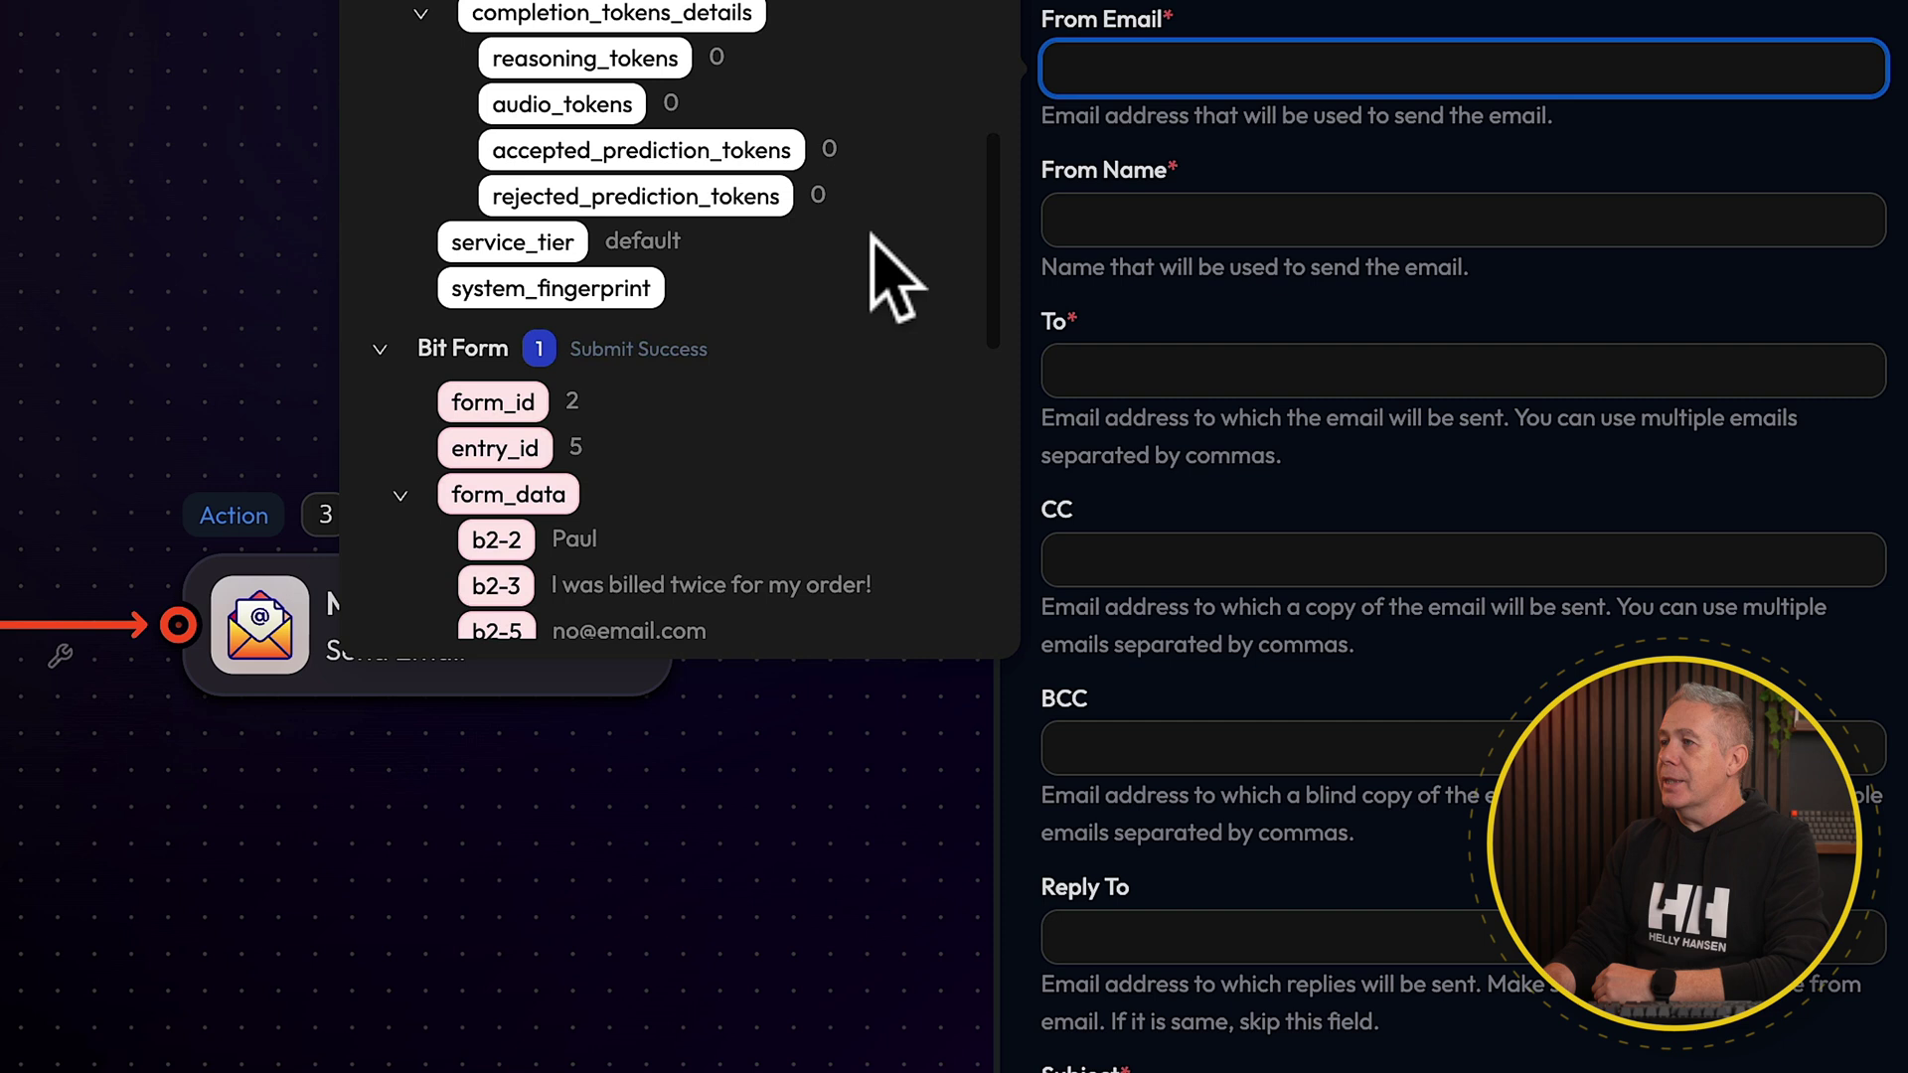
scroll(872, 249, "down", 4)
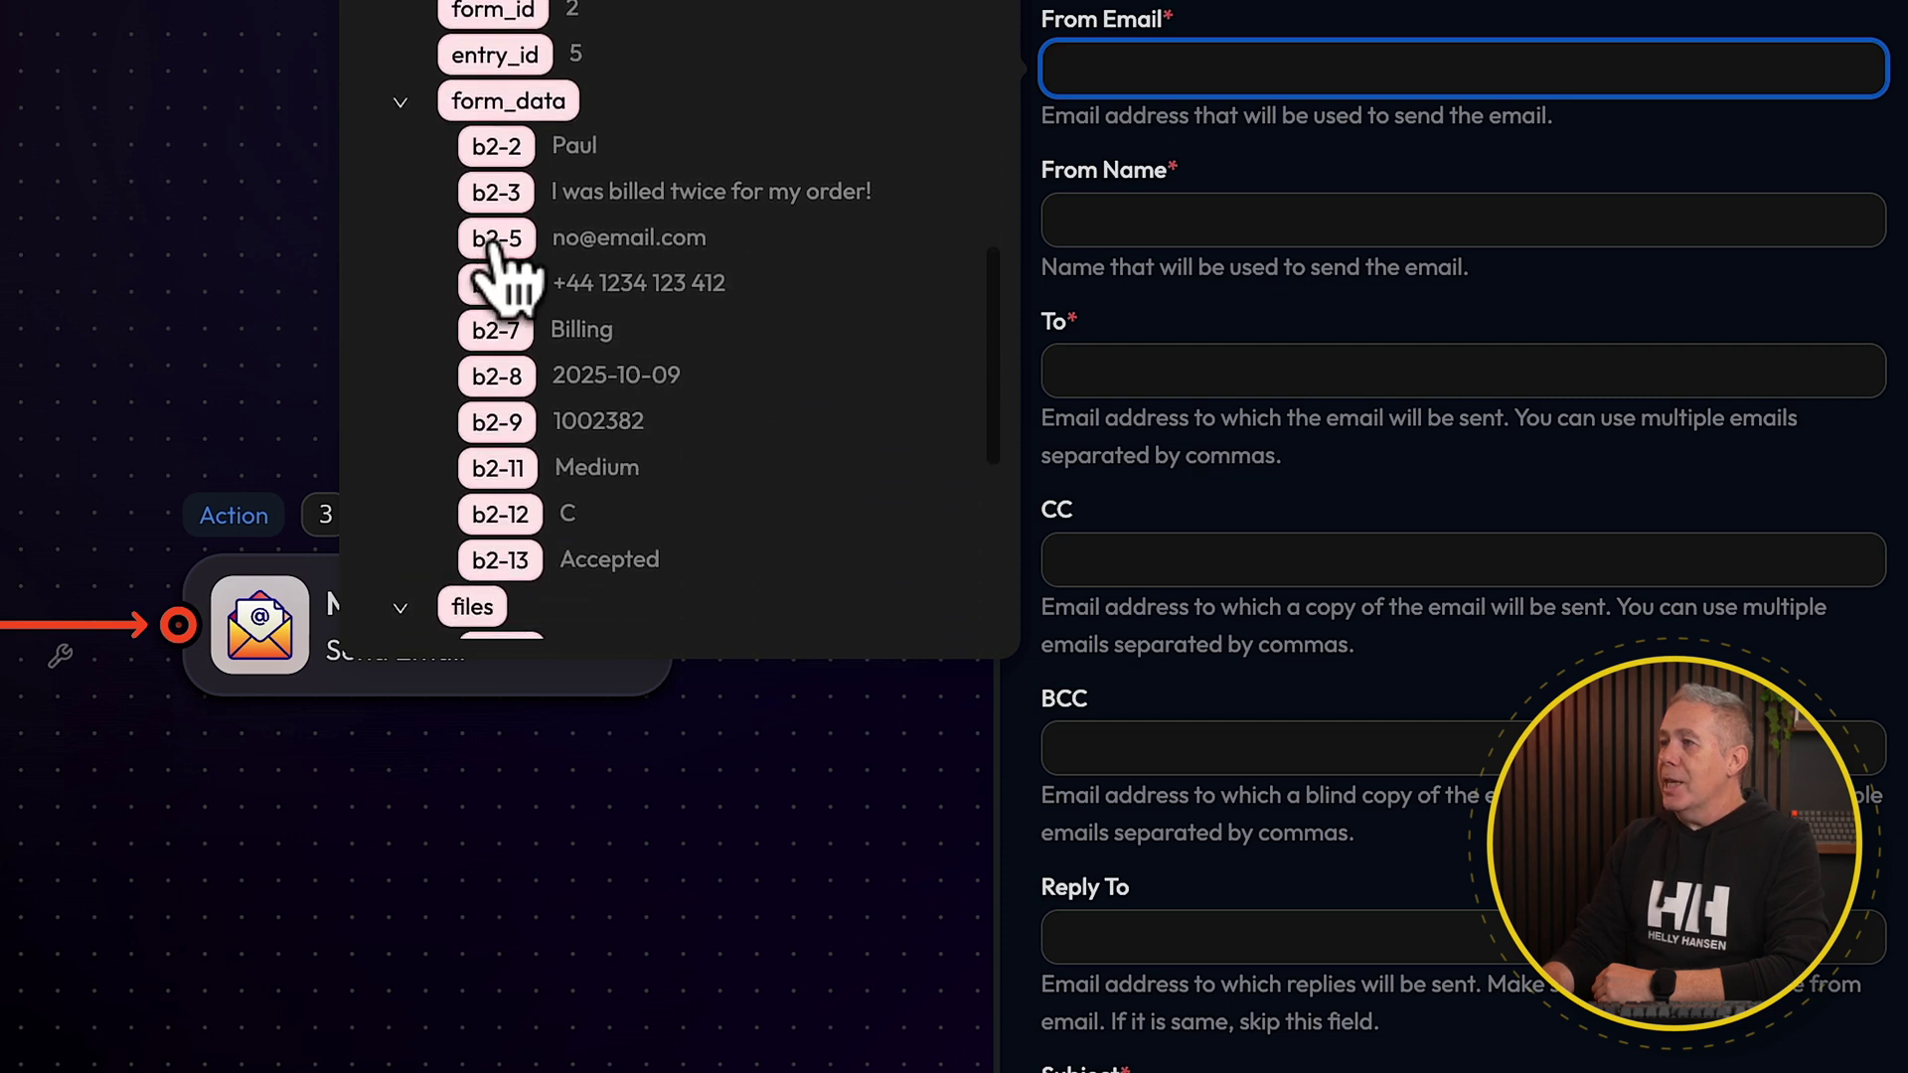
left_click(485, 238)
- Set the mail's From Name to the Bit Form name variables b2-2 and b2-12, separated by a space
left_click(1182, 223)
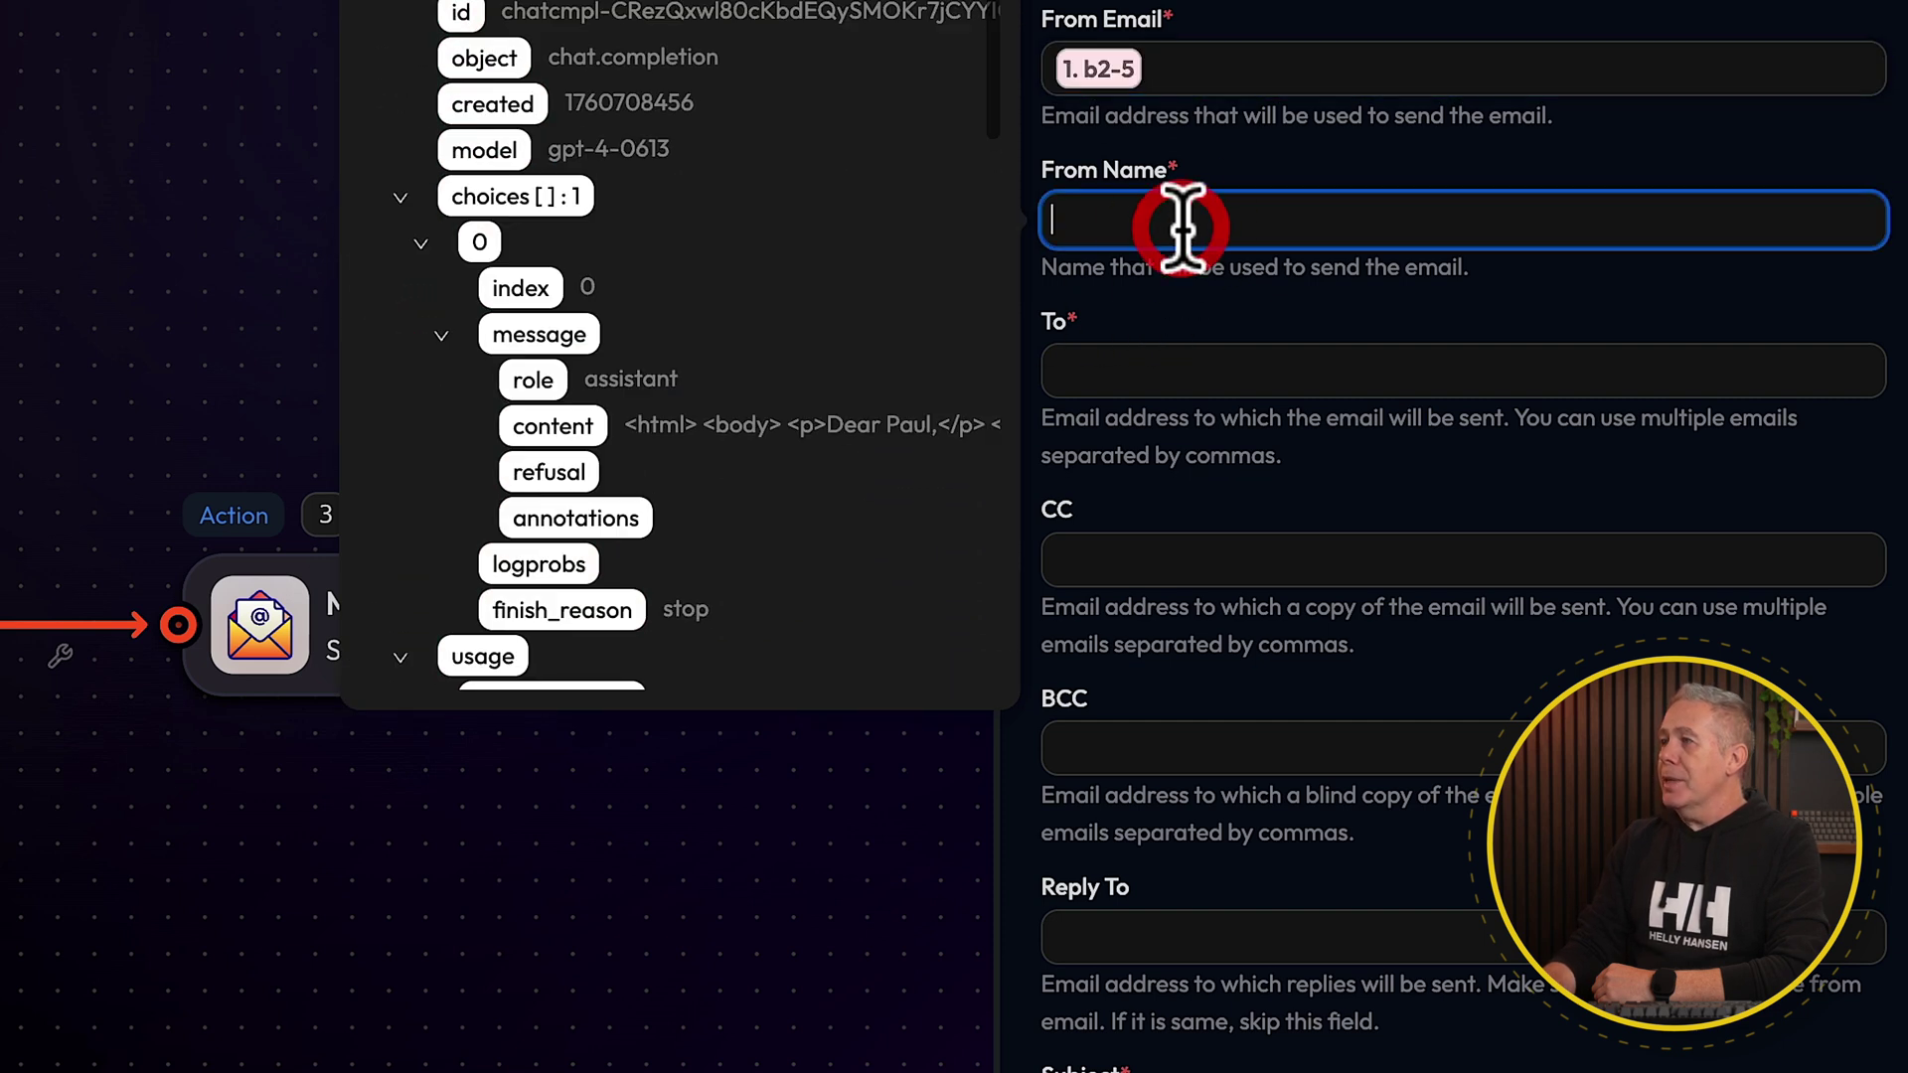
scroll(746, 378, "down", 10)
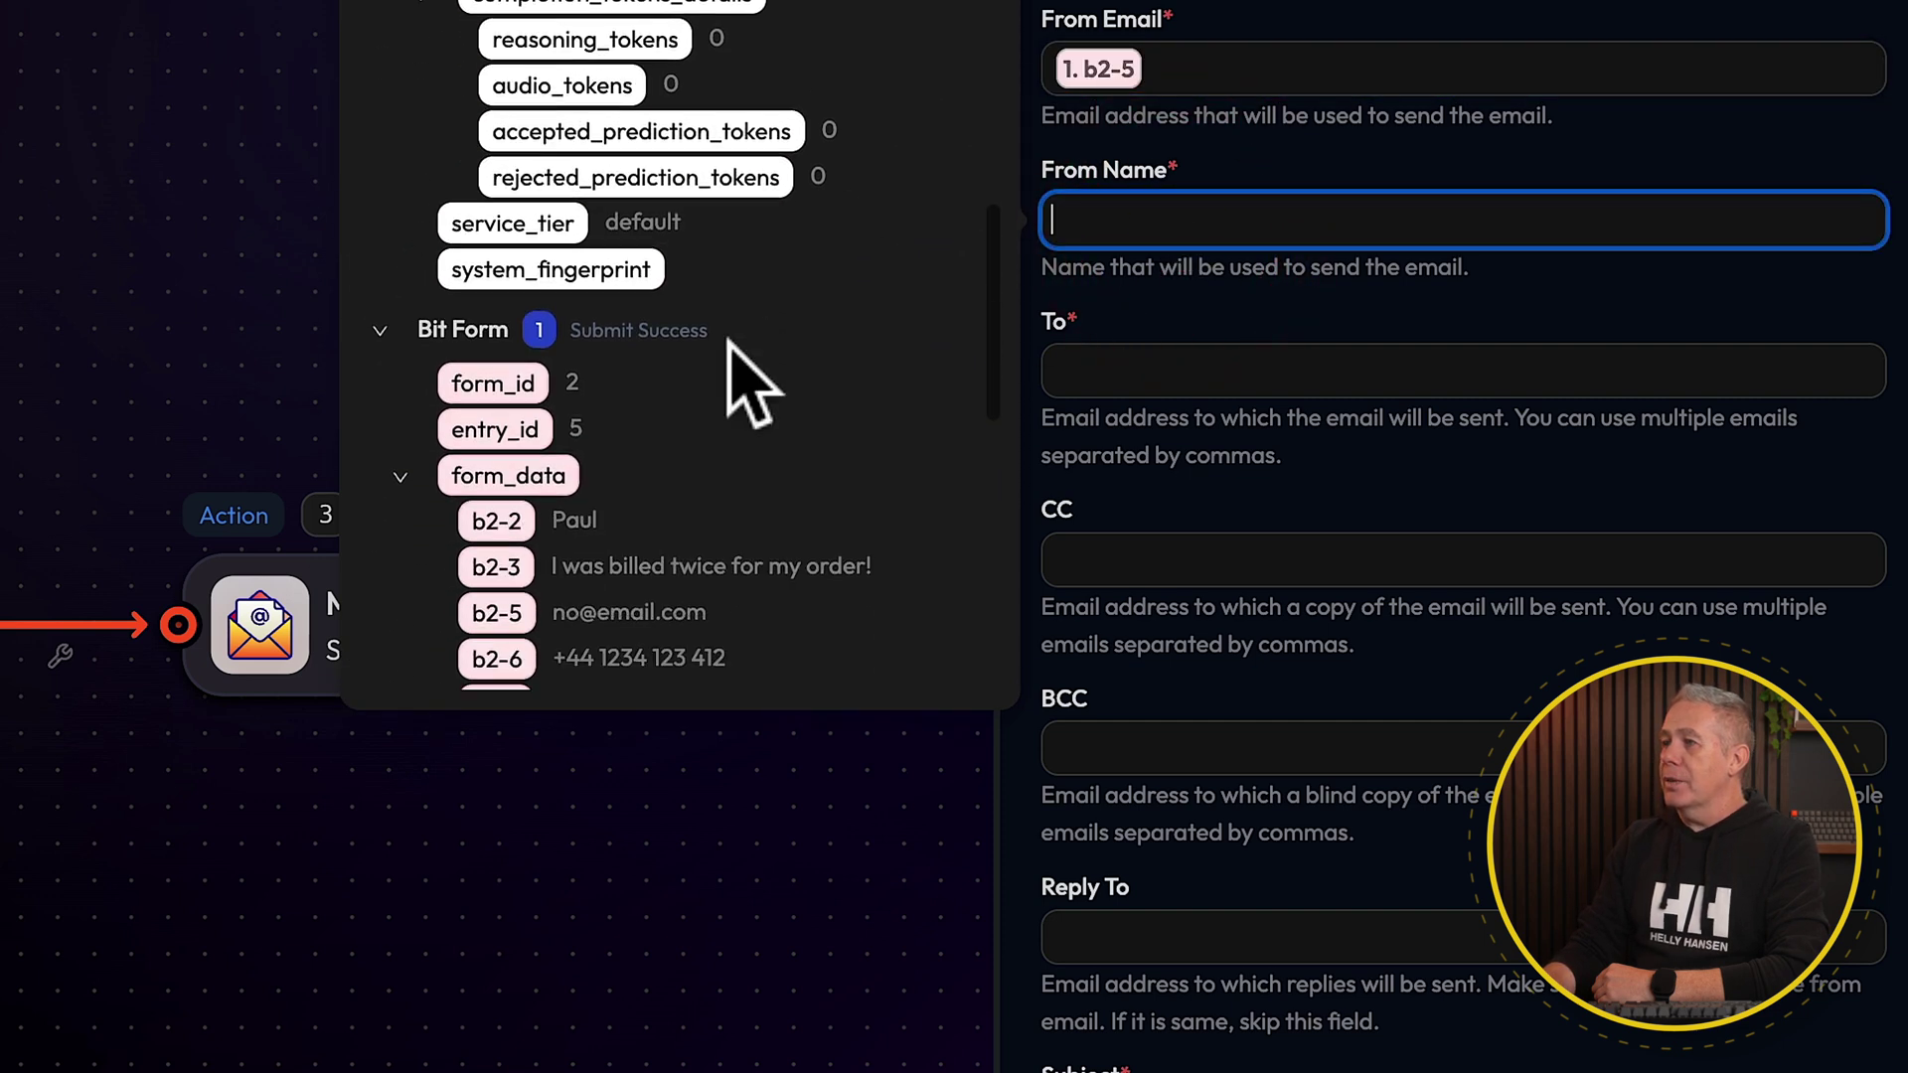
left_click(499, 429)
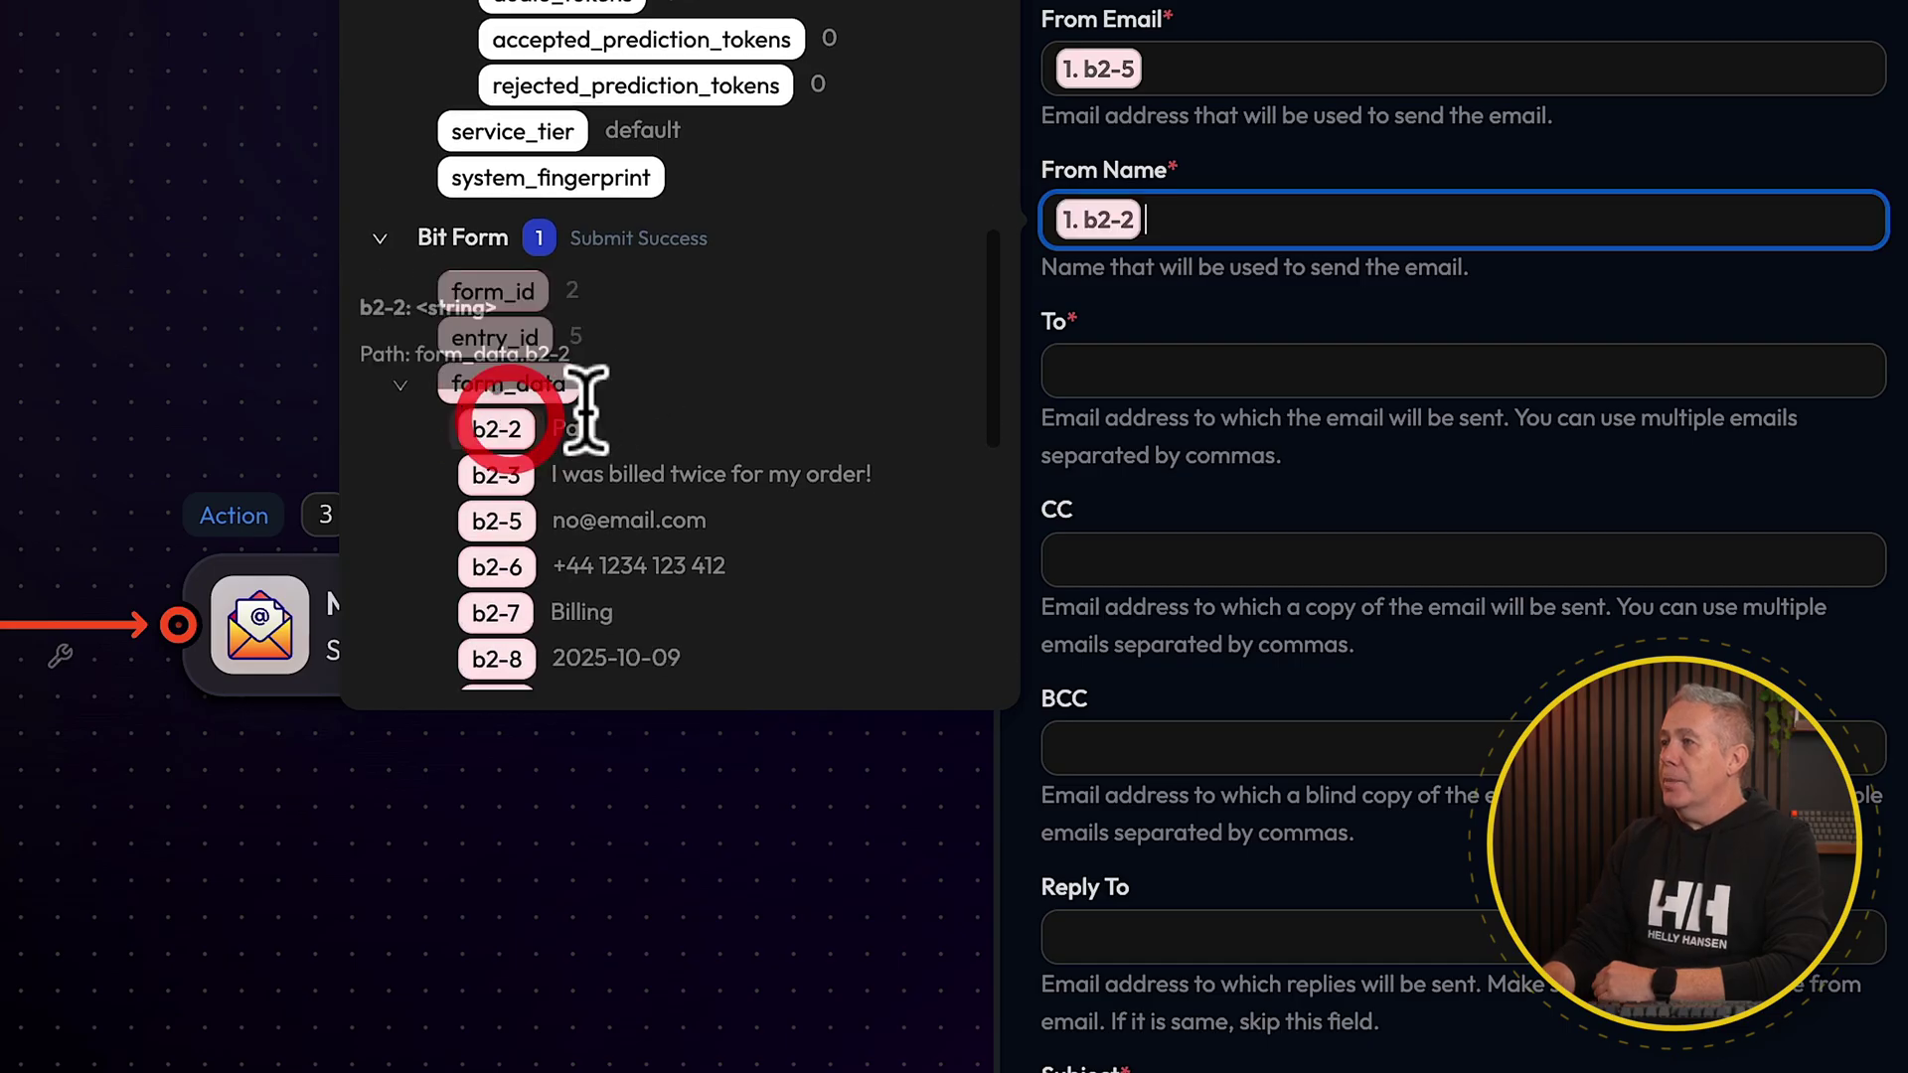
scroll(542, 492, "down", 4)
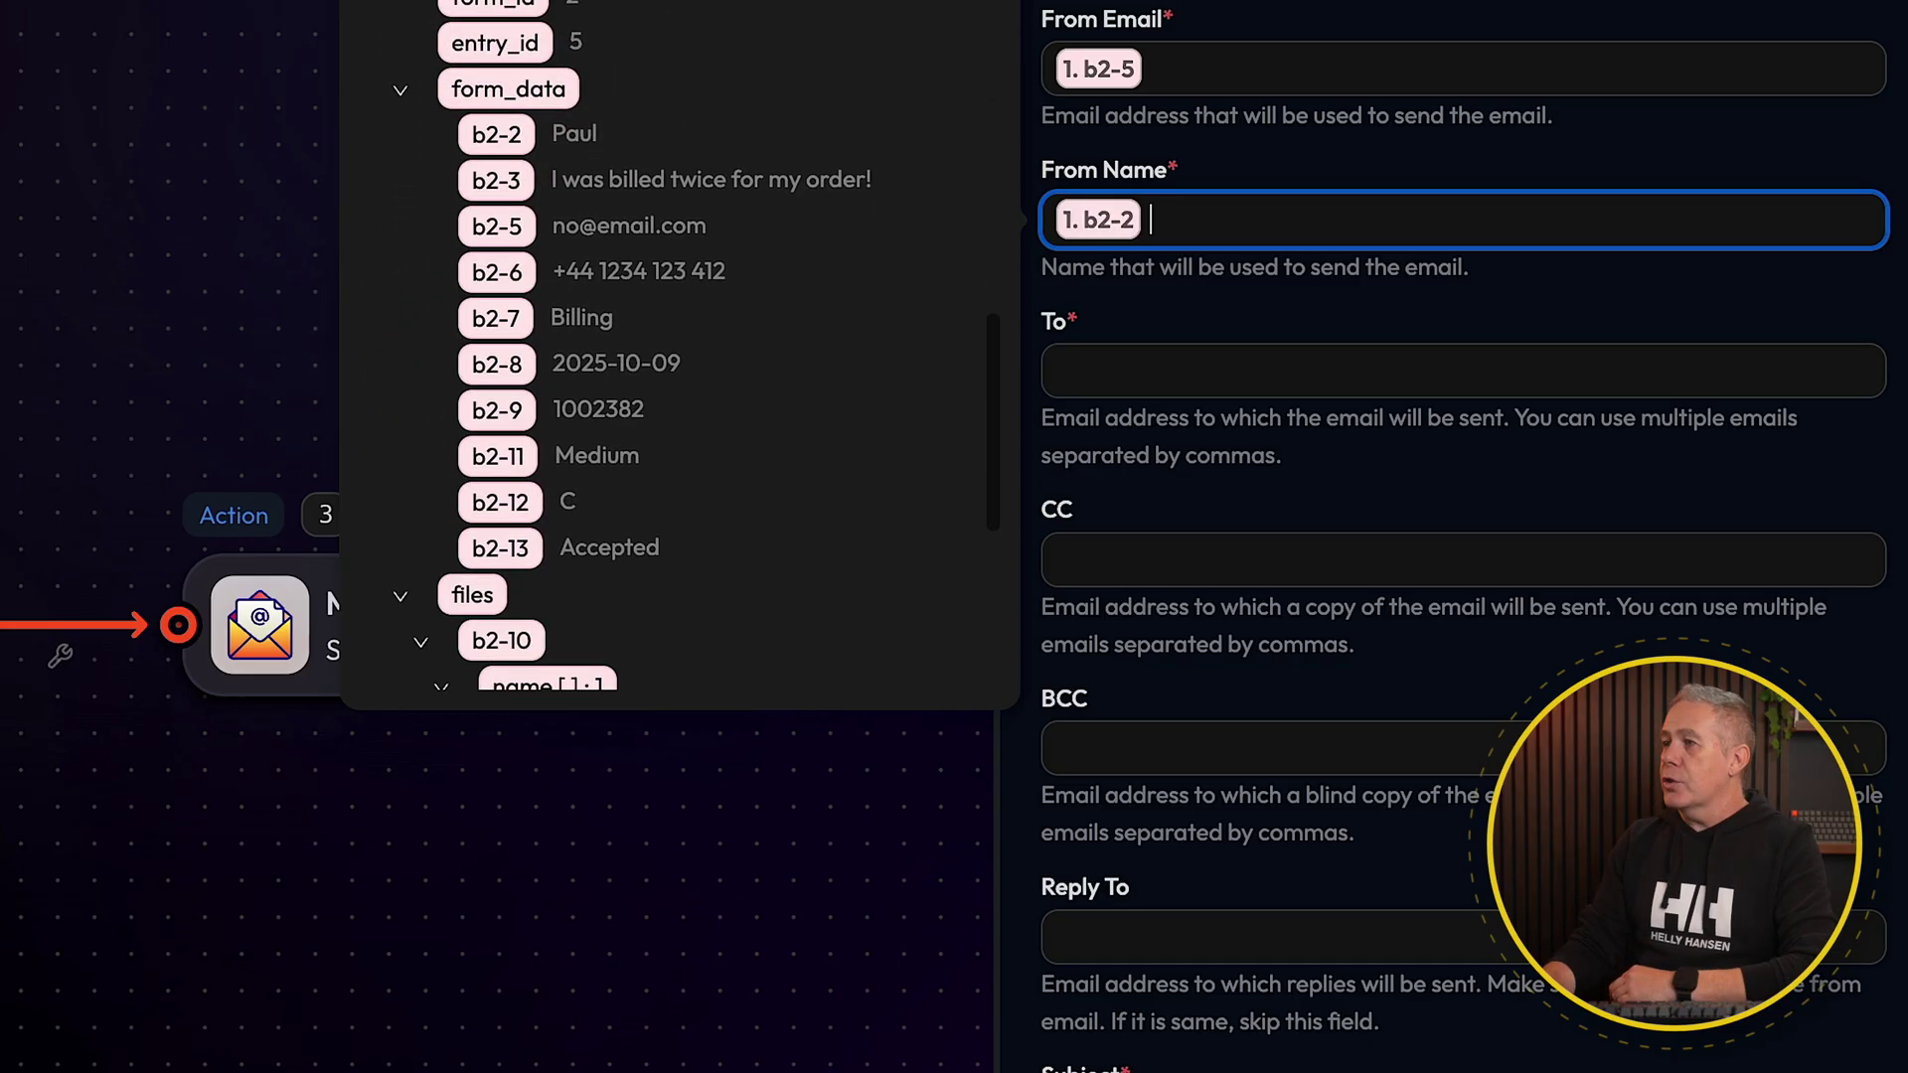
left_click(526, 459)
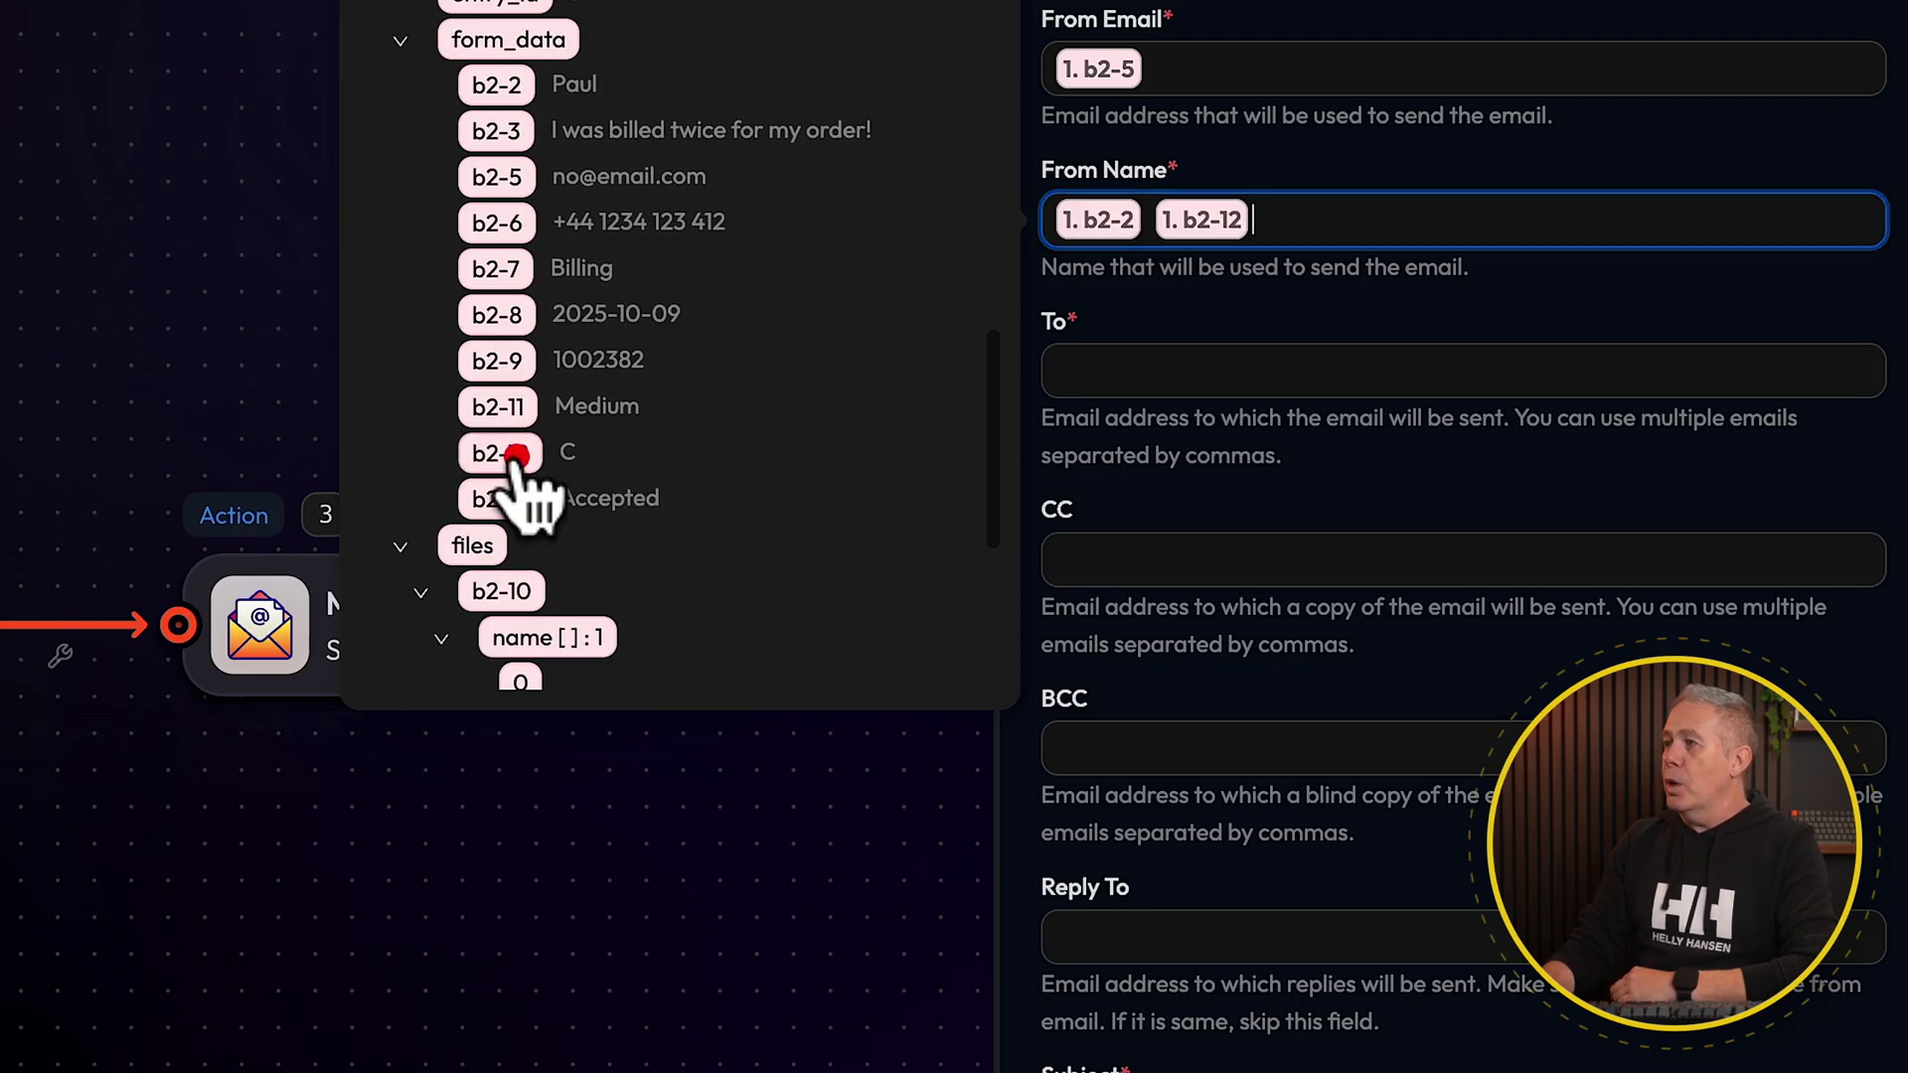
- Enter the support email address as the mail's To recipient
left_click(1177, 374)
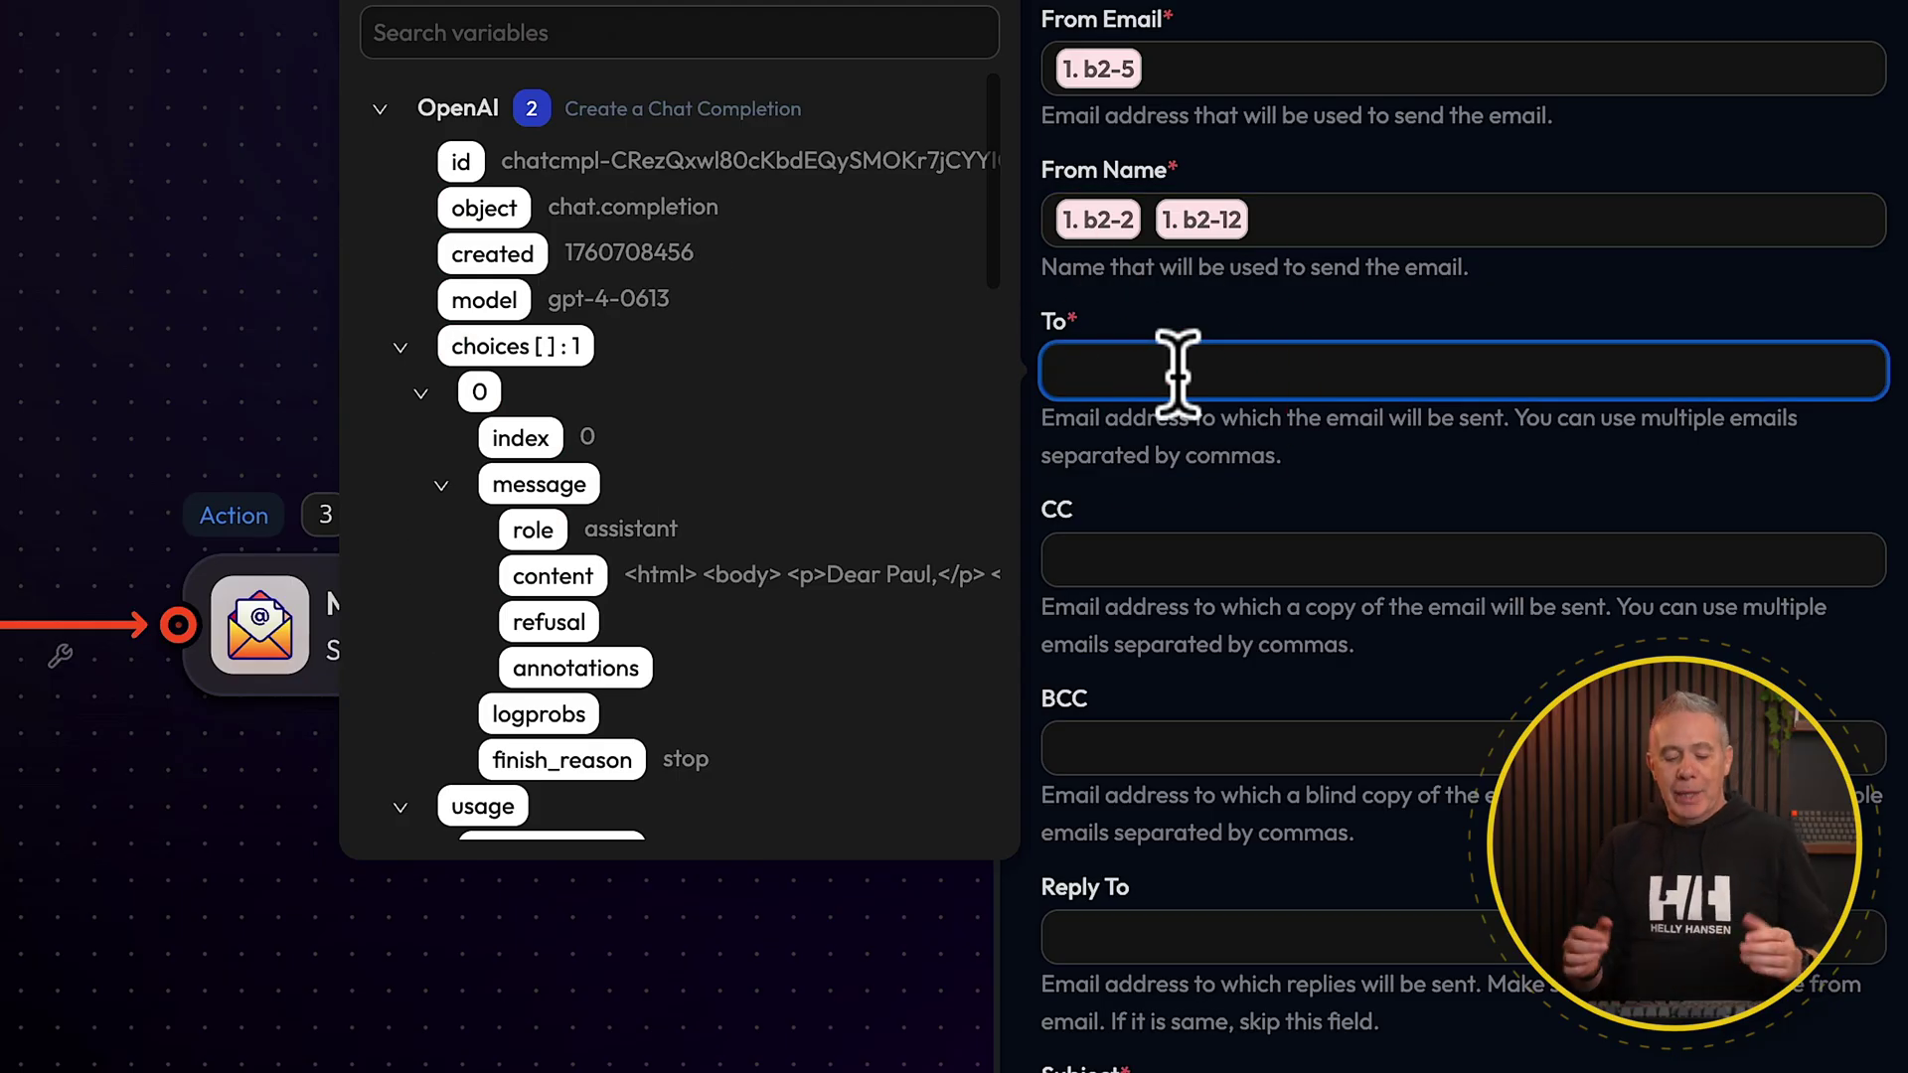
key("ctrl+v")
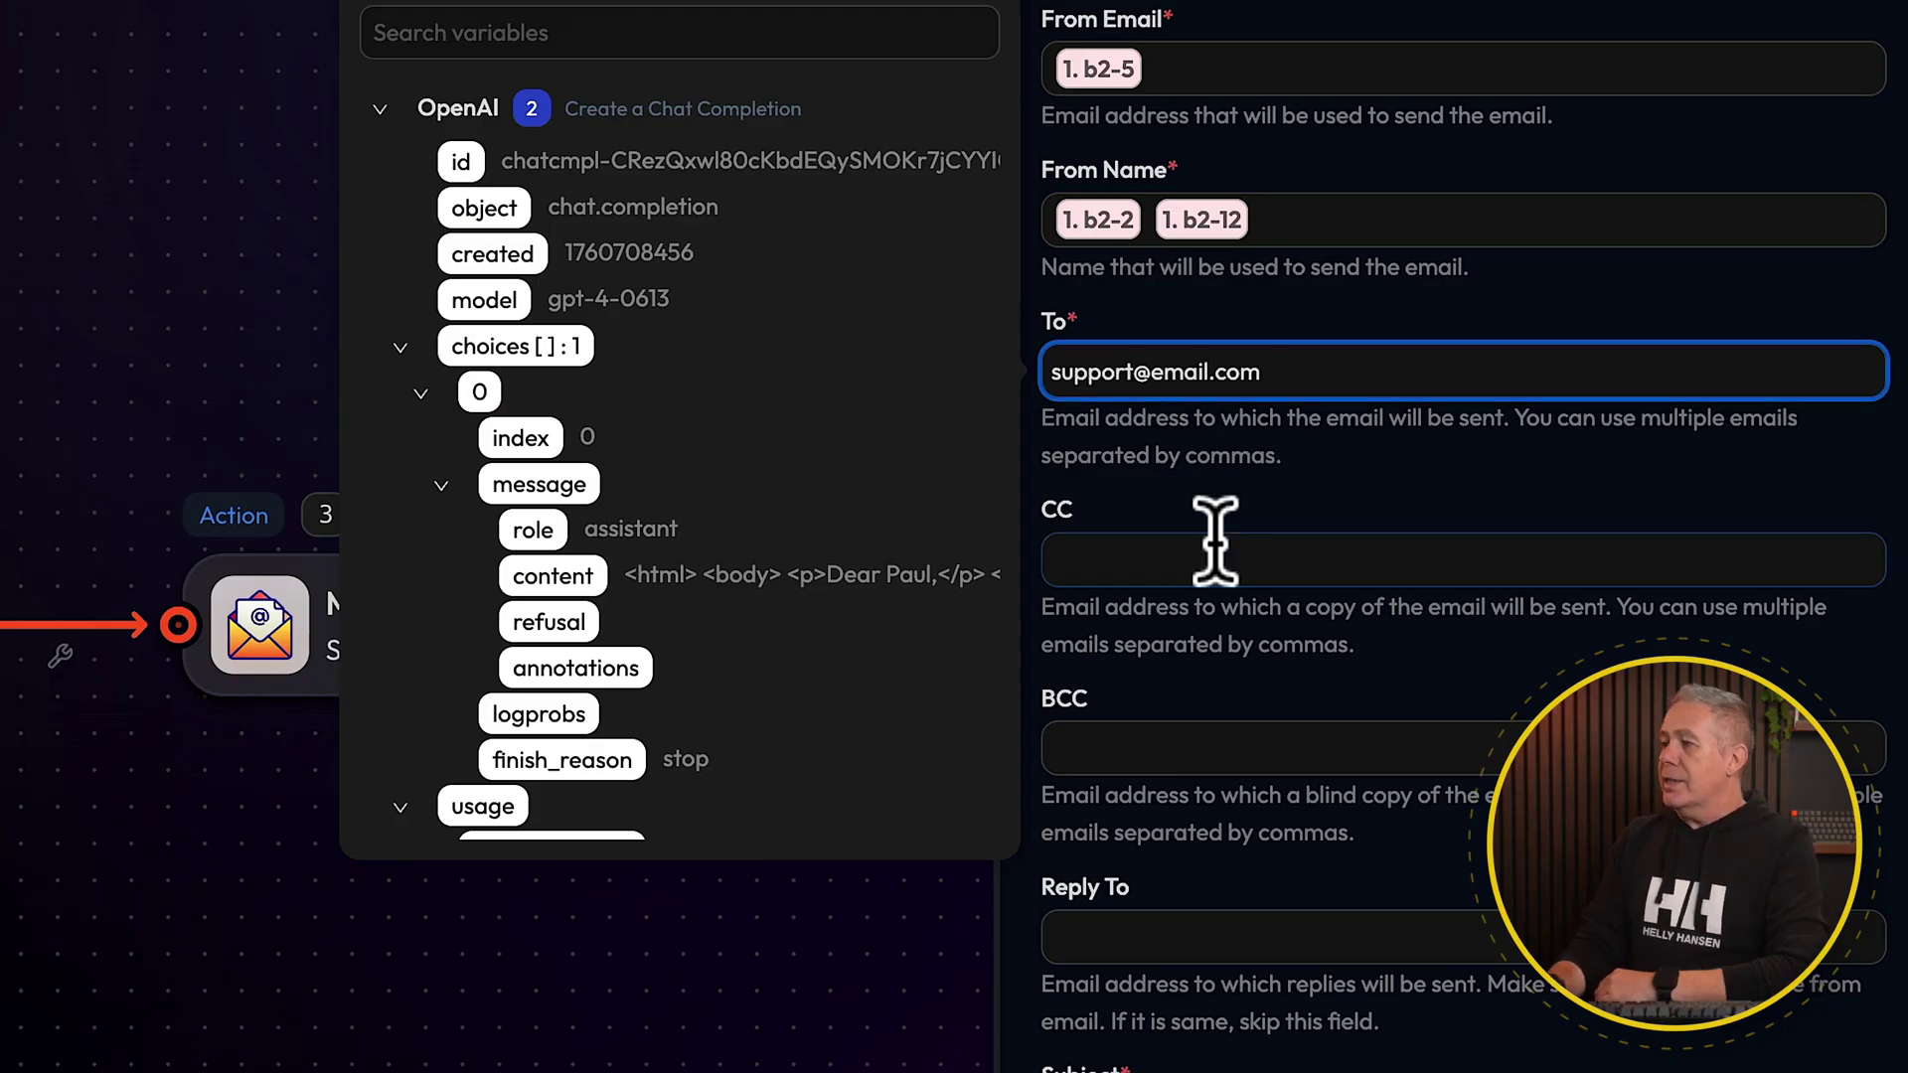
scroll(1230, 745, "down", 2)
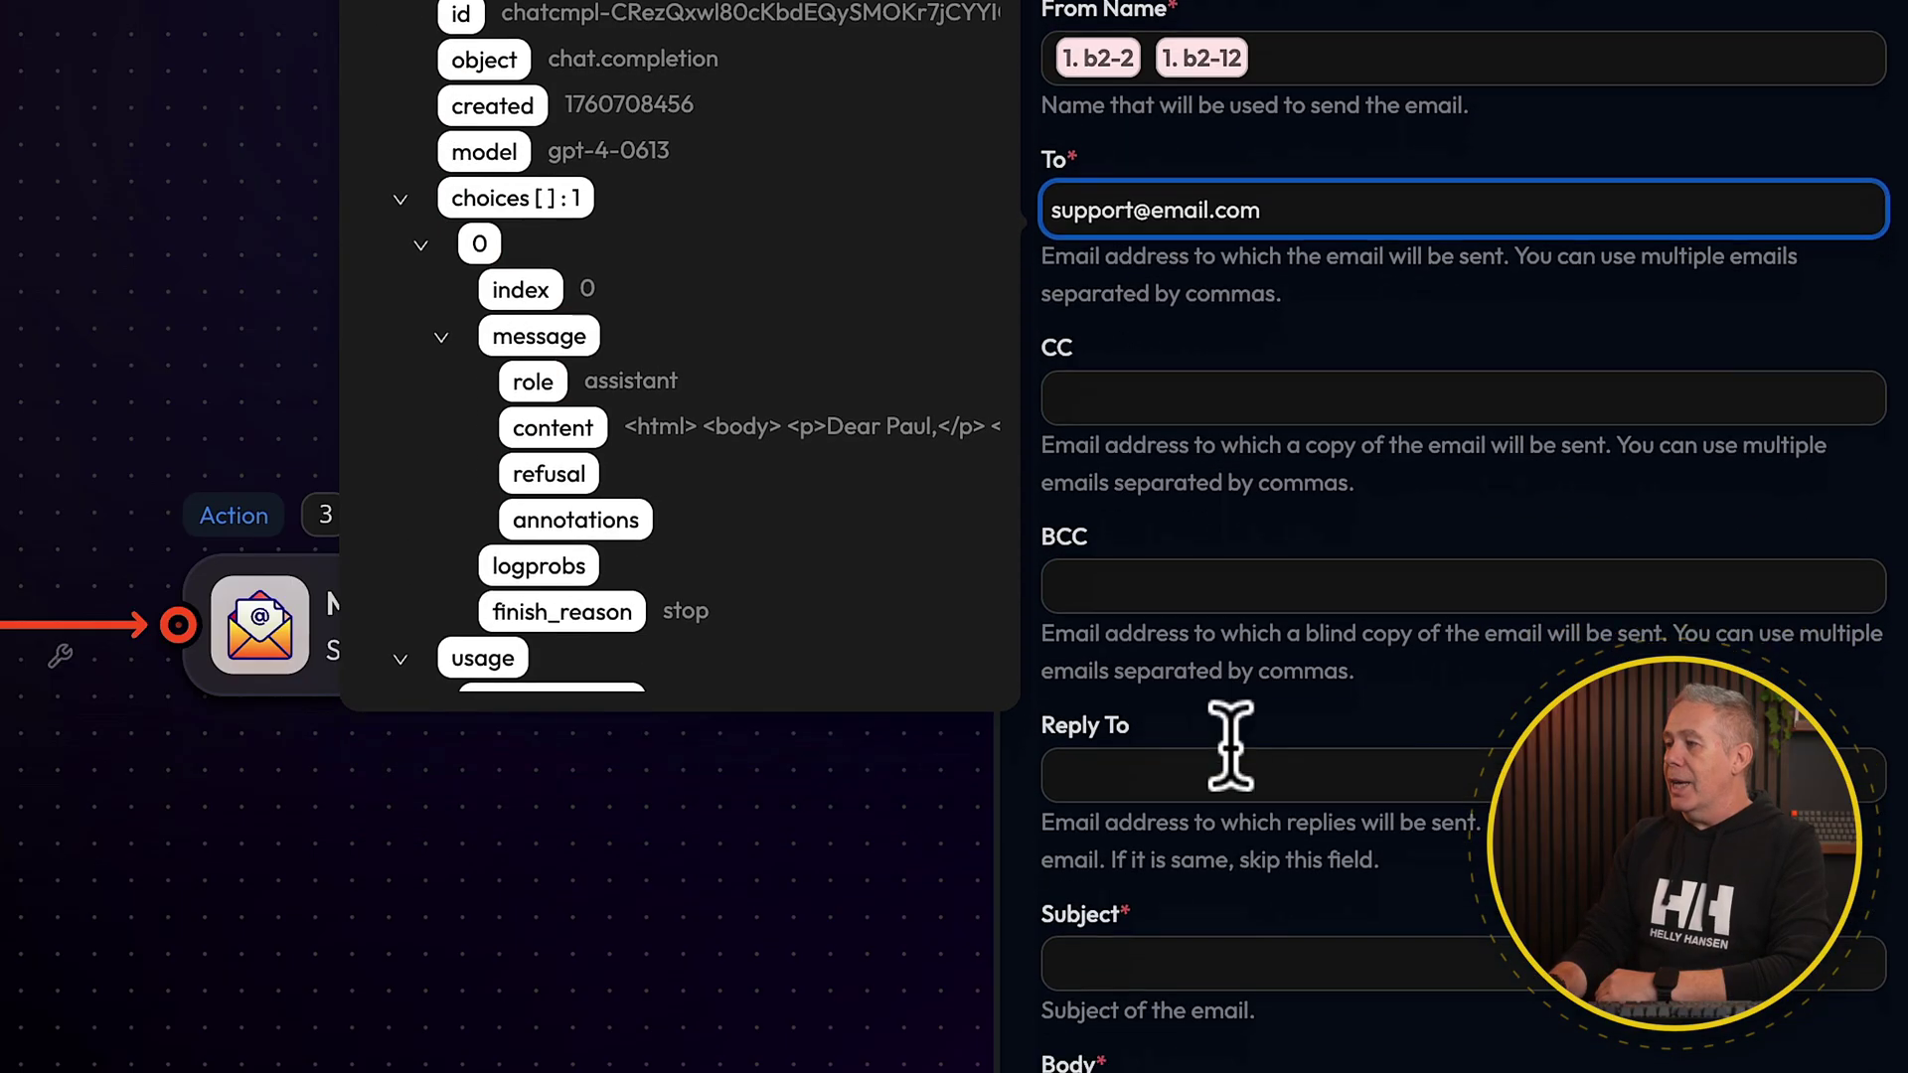
- Set the mail's Subject to "Complaint from" b2-2 b2-12 "for order number:" b2-9, using the Bit Form variables
left_click(1124, 908)
type("Compalint from")
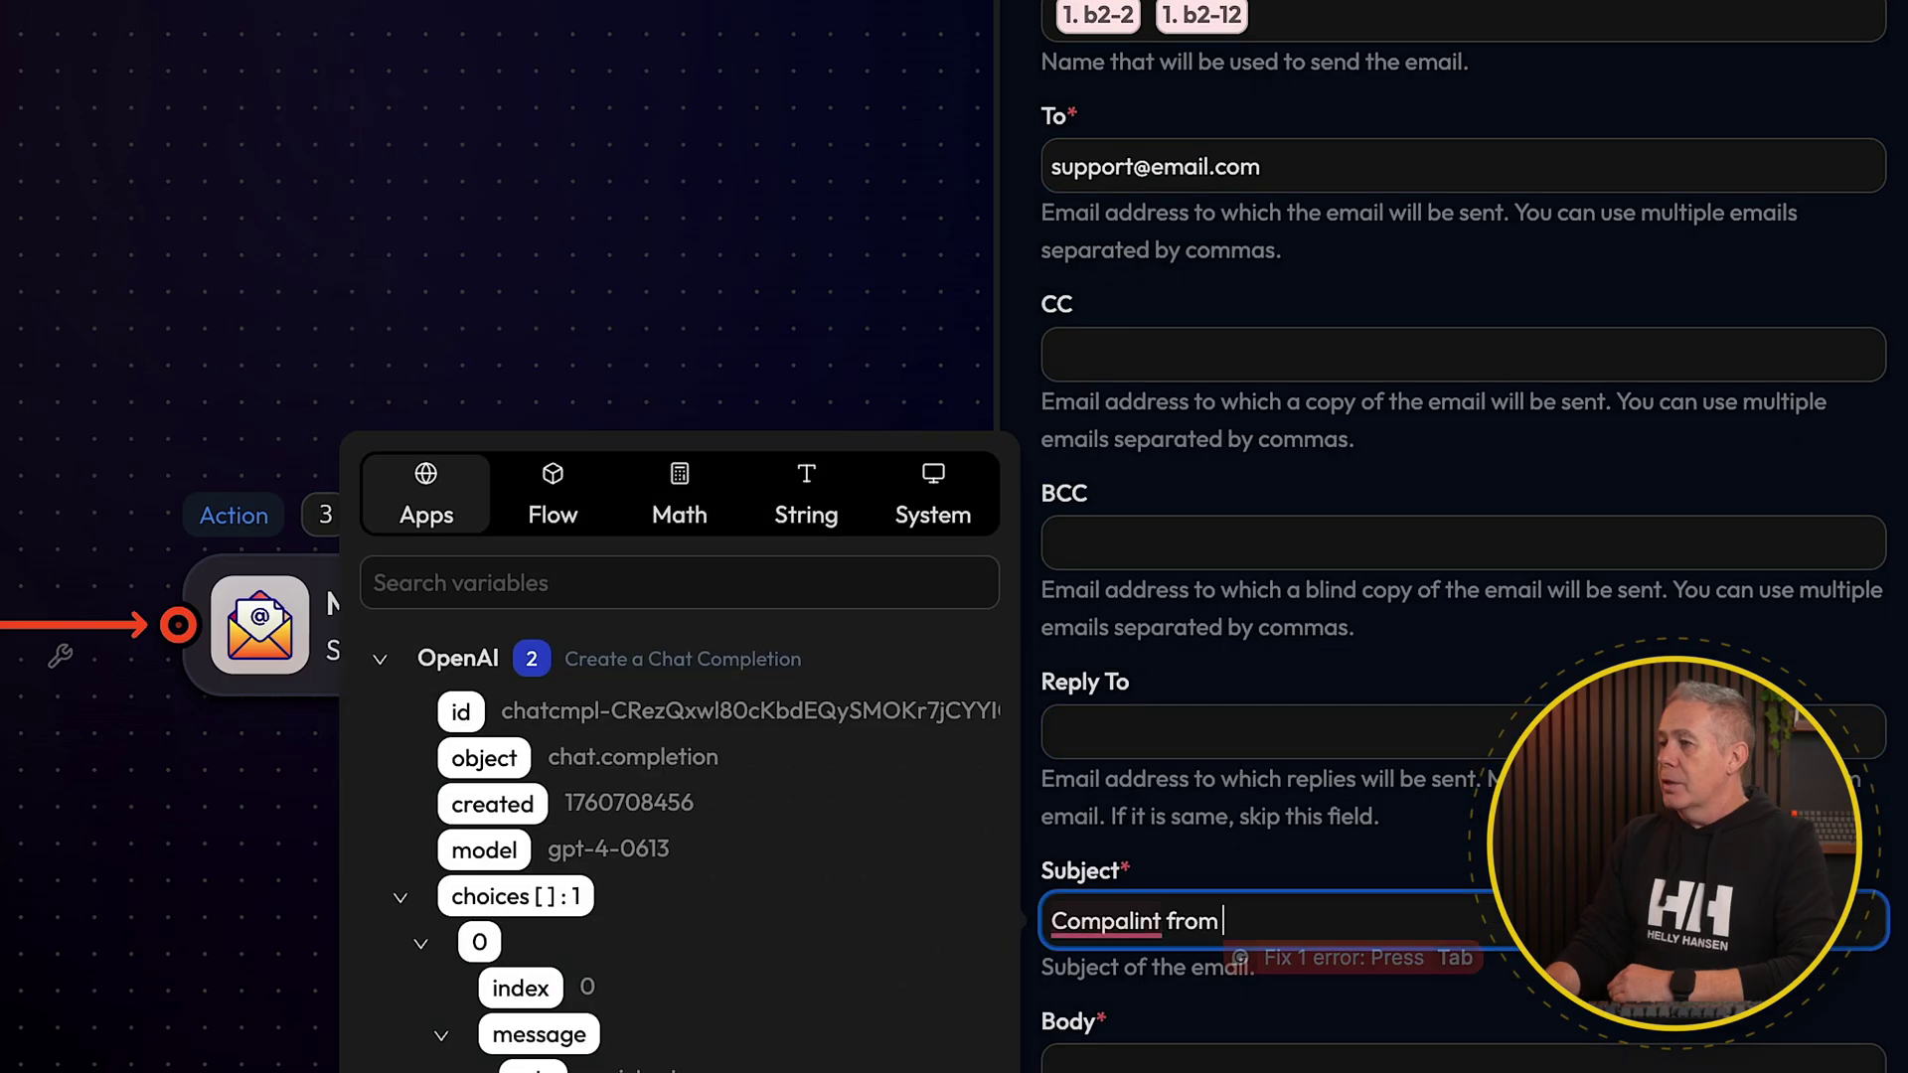
scroll(774, 990, "down", 10)
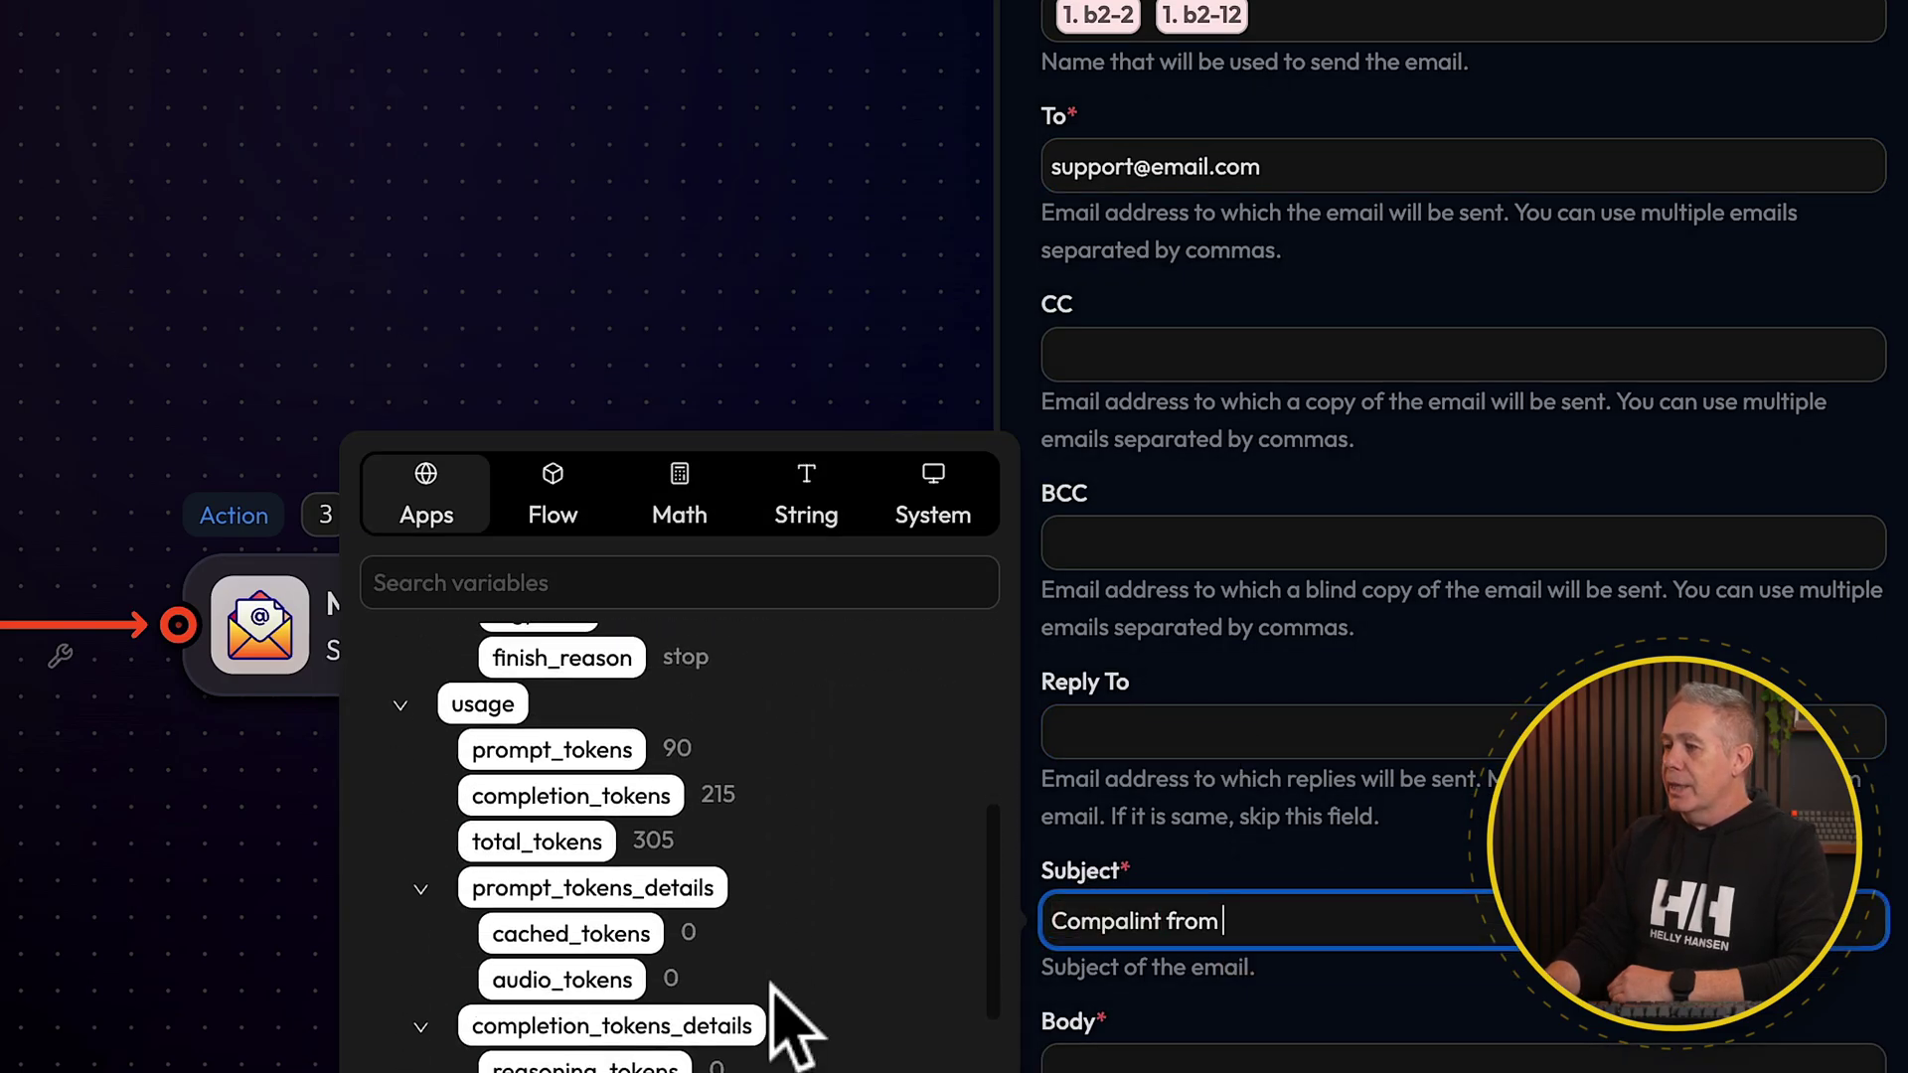
scroll(785, 1024, "down", 3)
left_click(497, 848)
scroll(512, 1053, "down", 2)
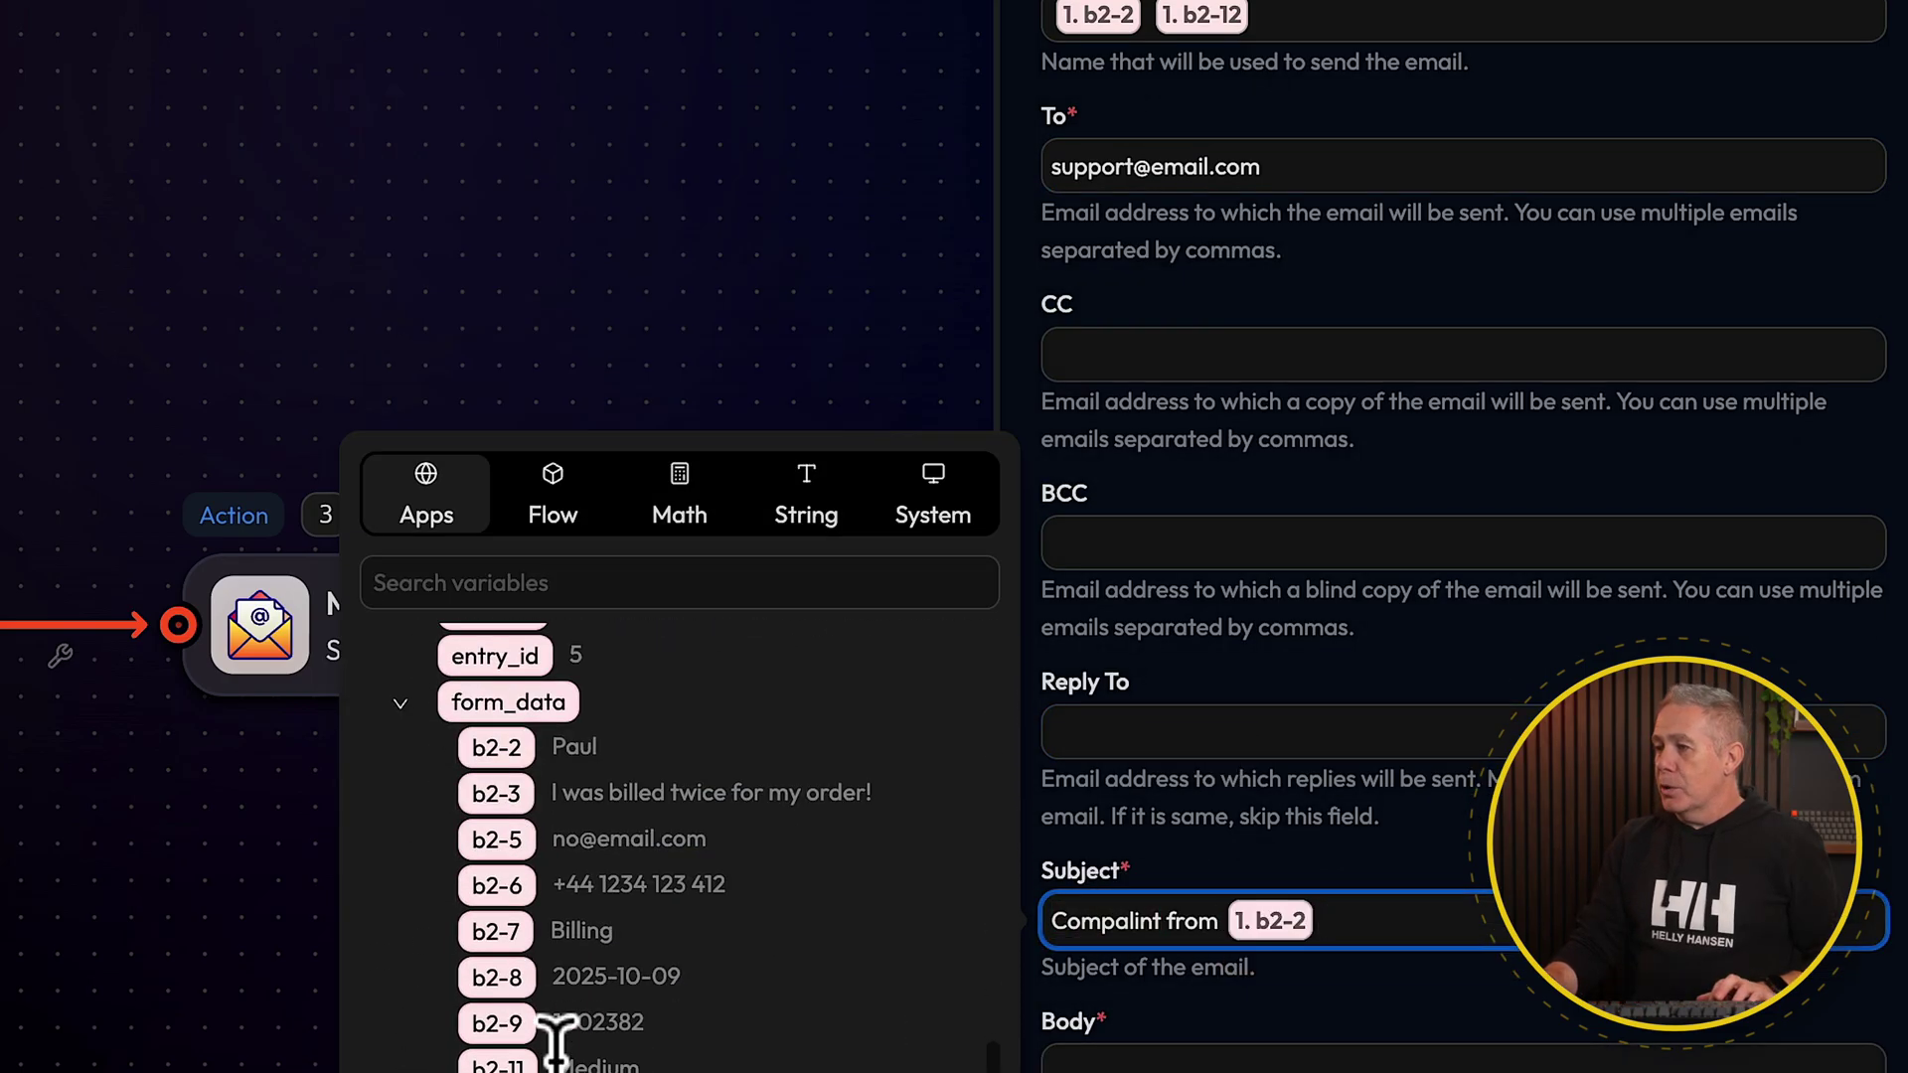
left_click(506, 1020)
type("for order number:")
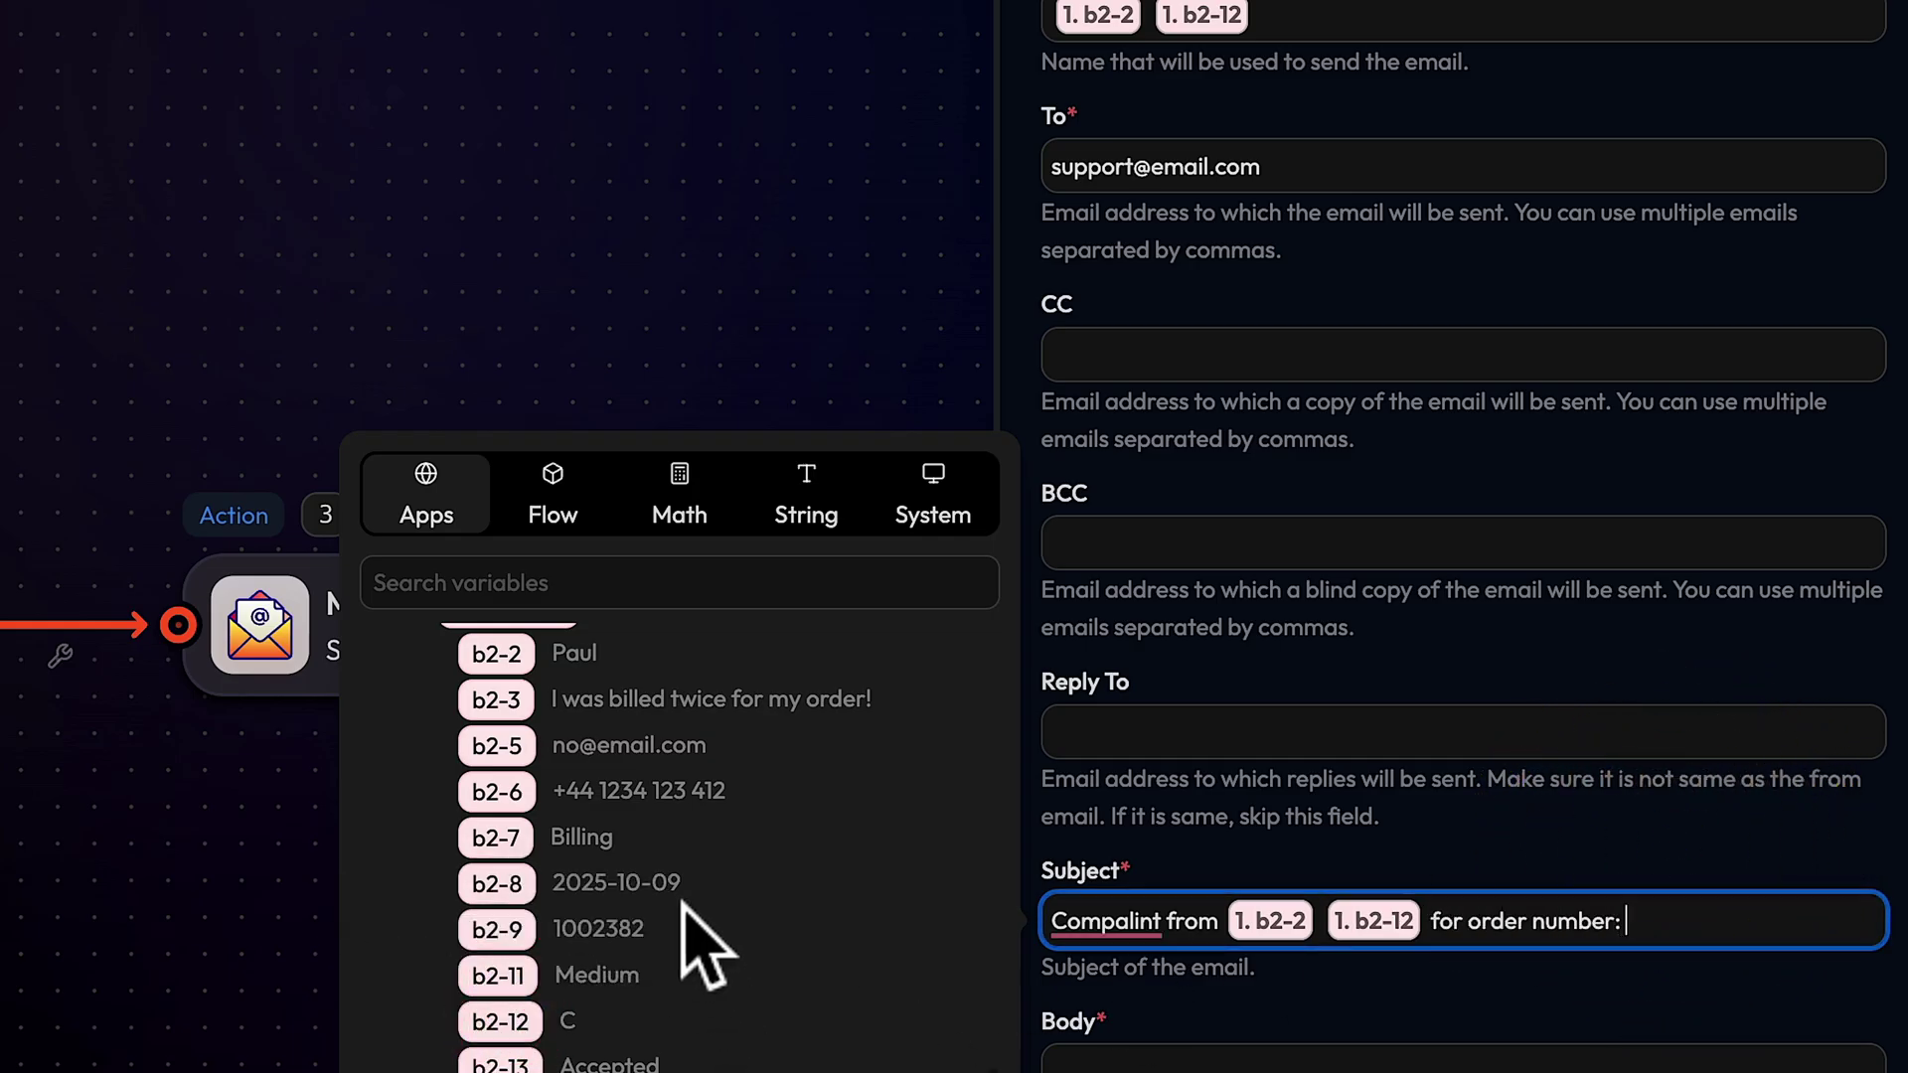
left_click(497, 930)
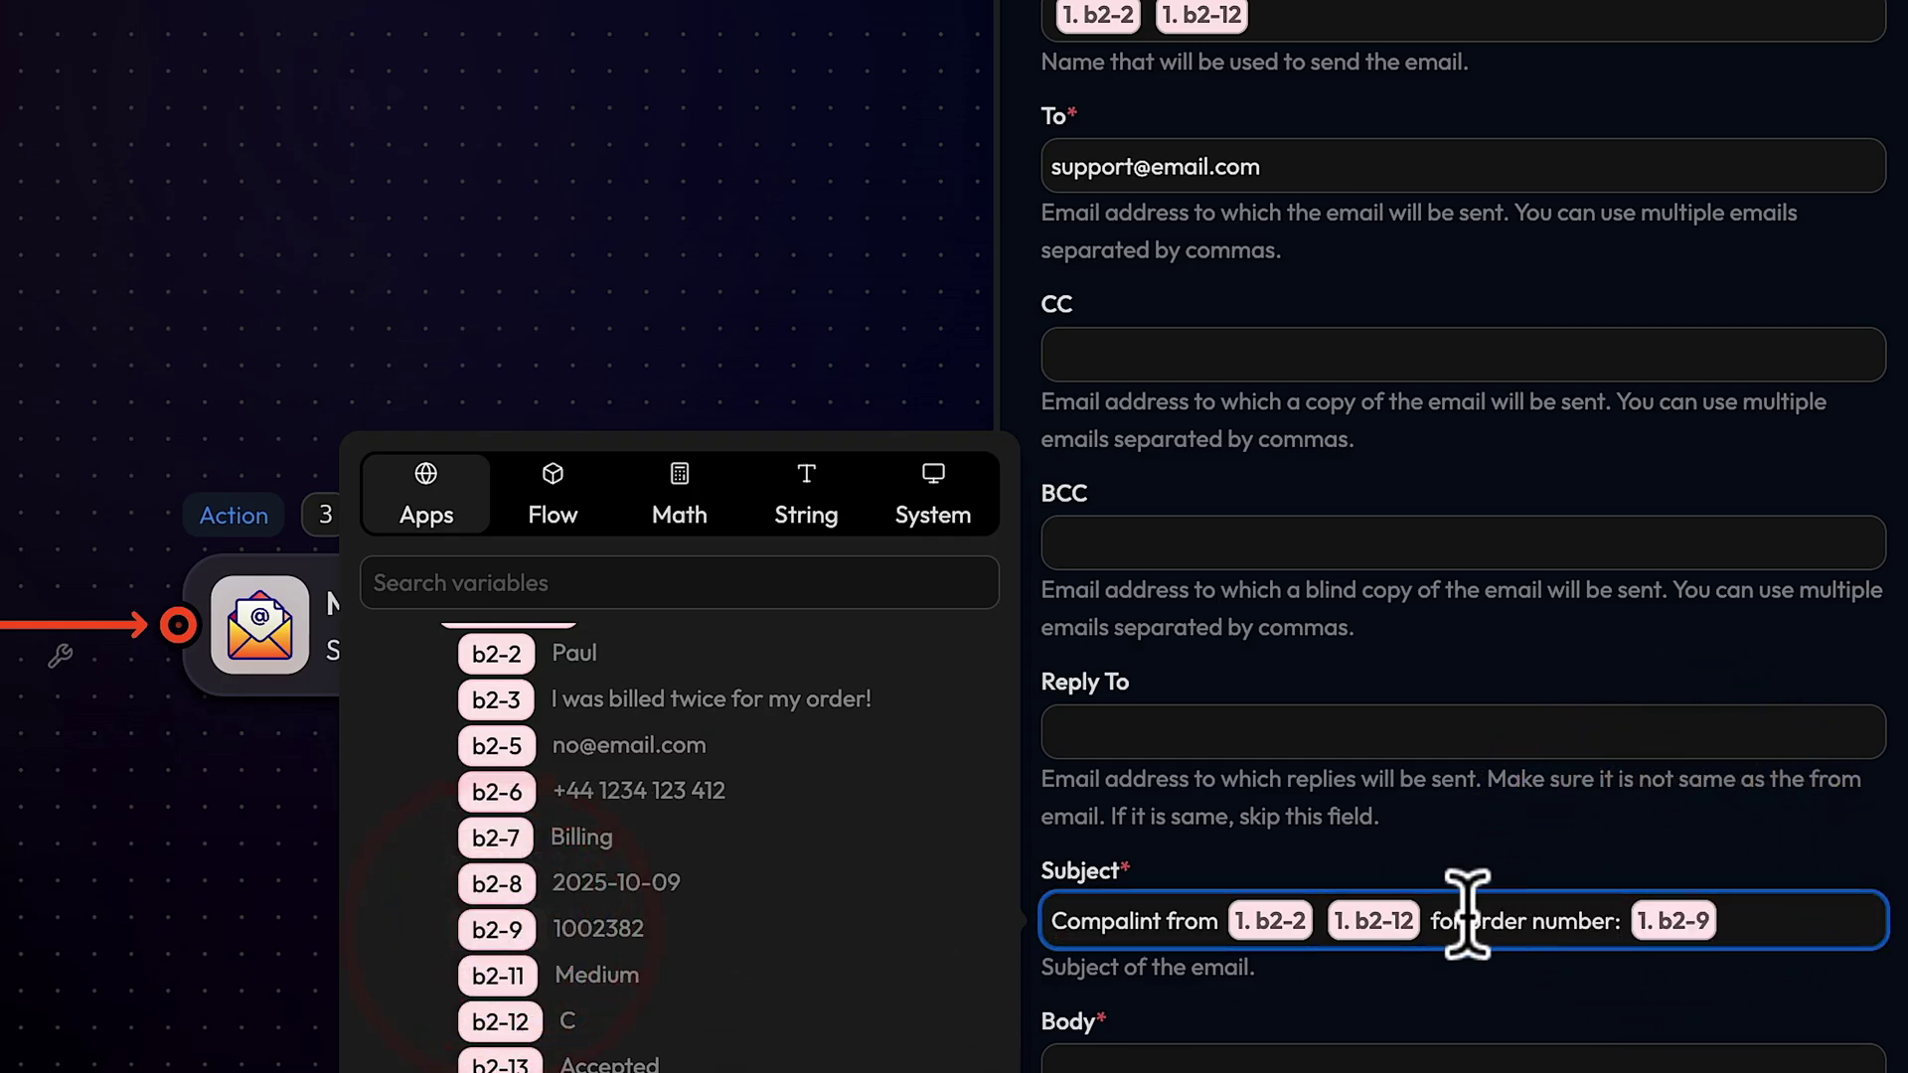
left_click(1133, 920)
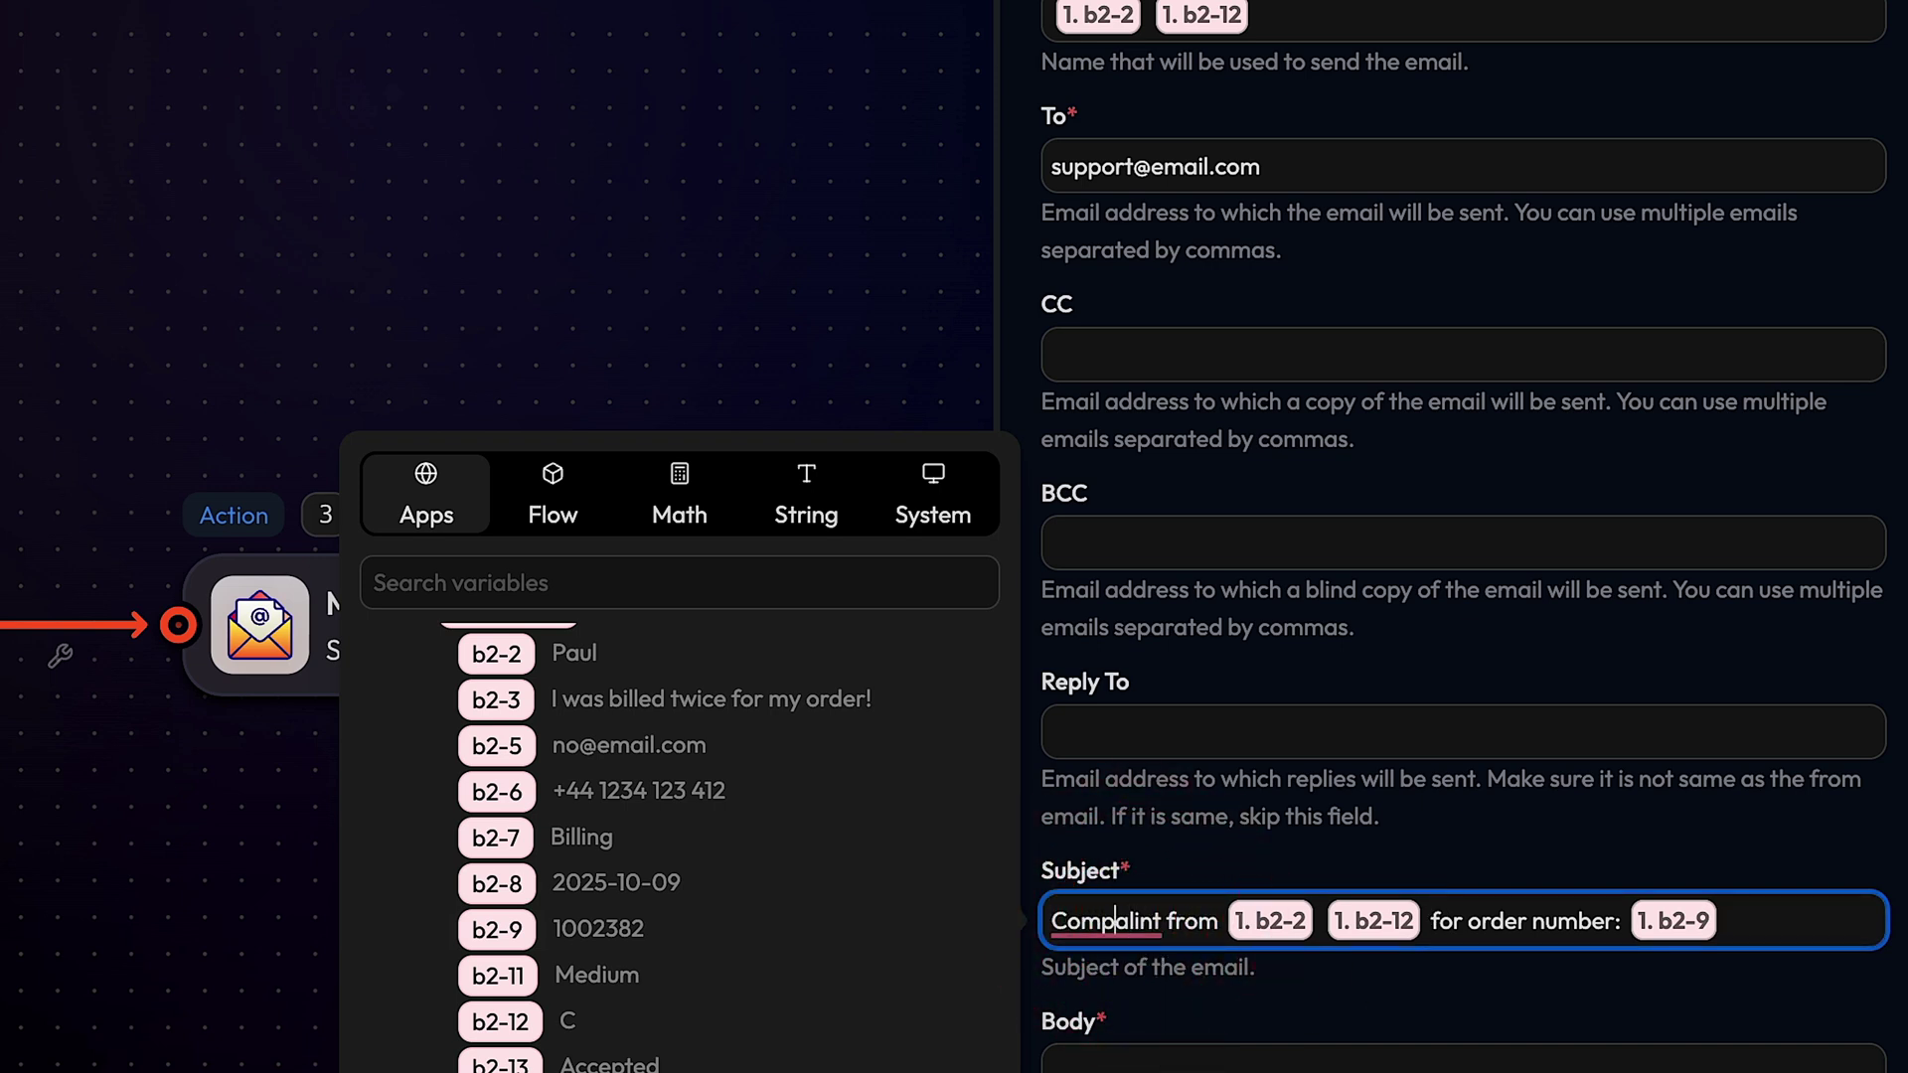
key("Delete")
type("a")
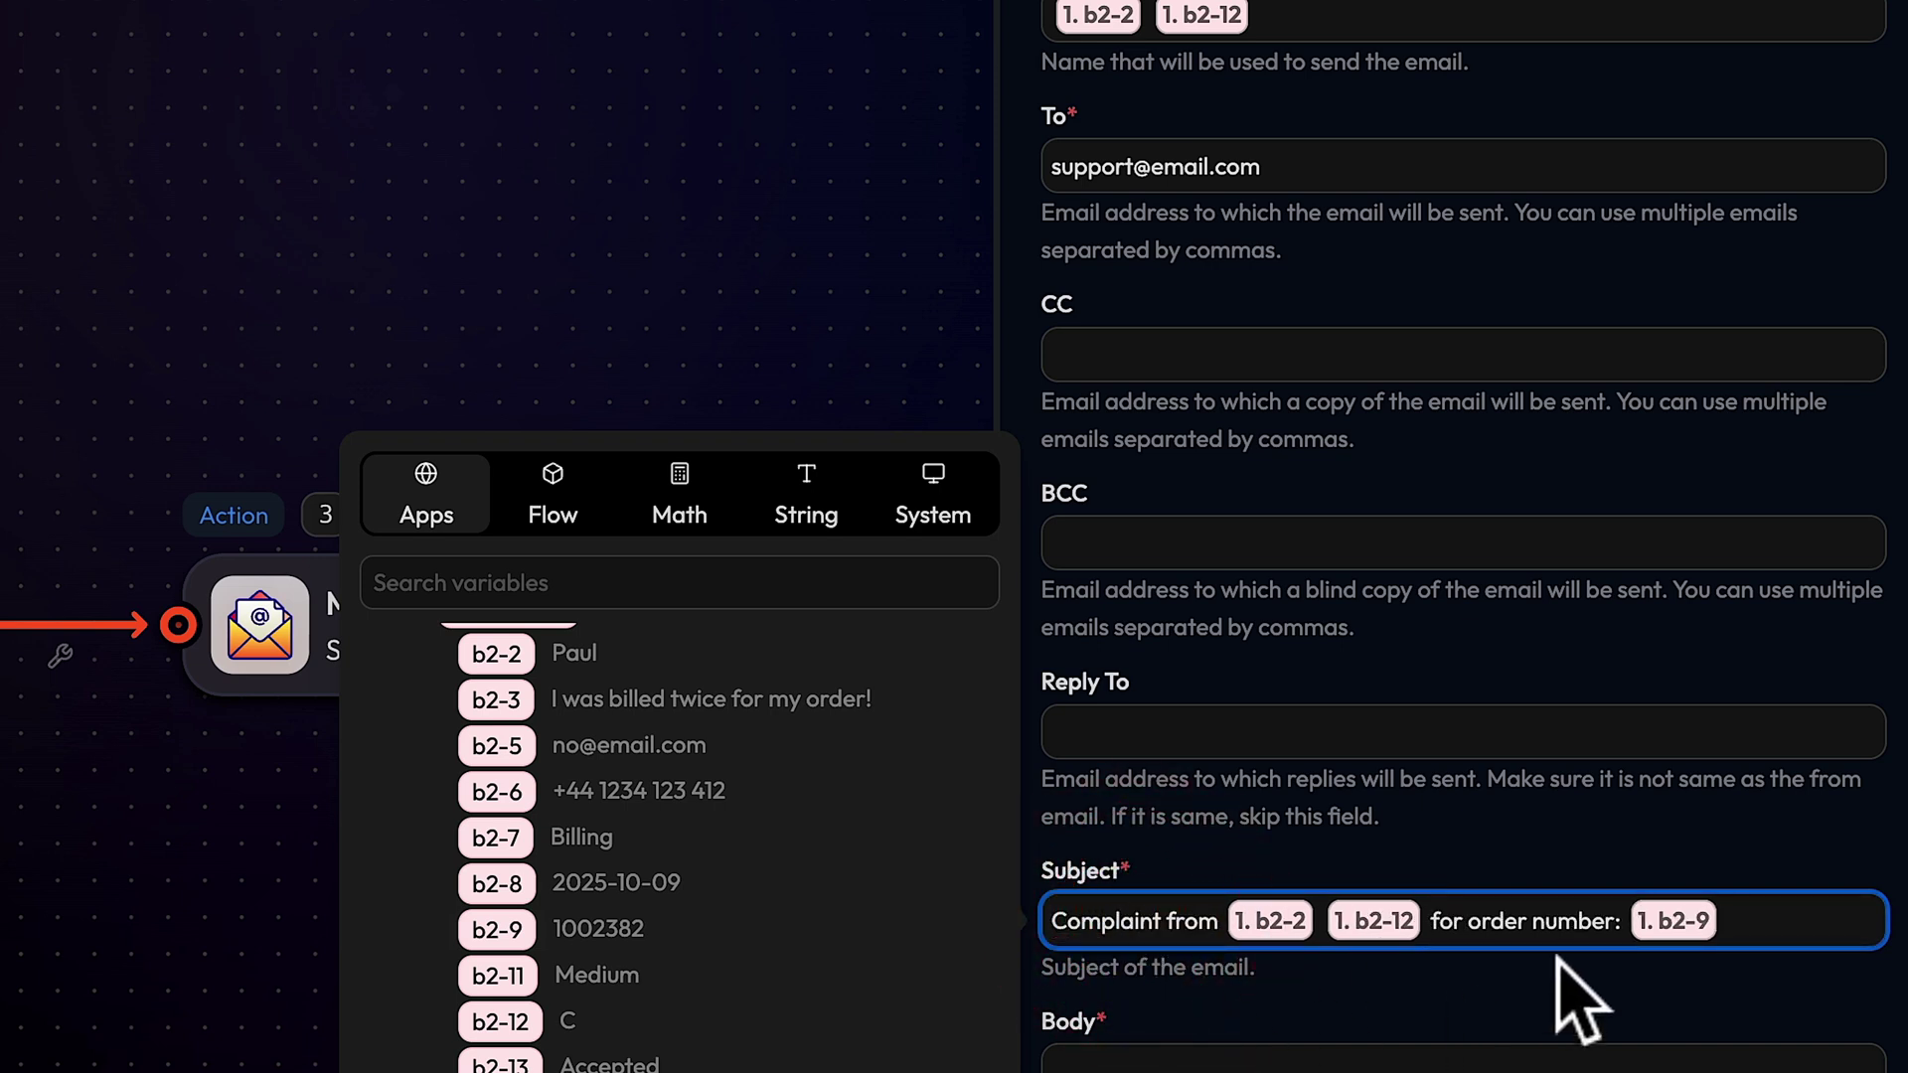
- Set the mail's Body to OpenAI's message content variable in HTML format and test-run the Mail action
left_click(1267, 1069)
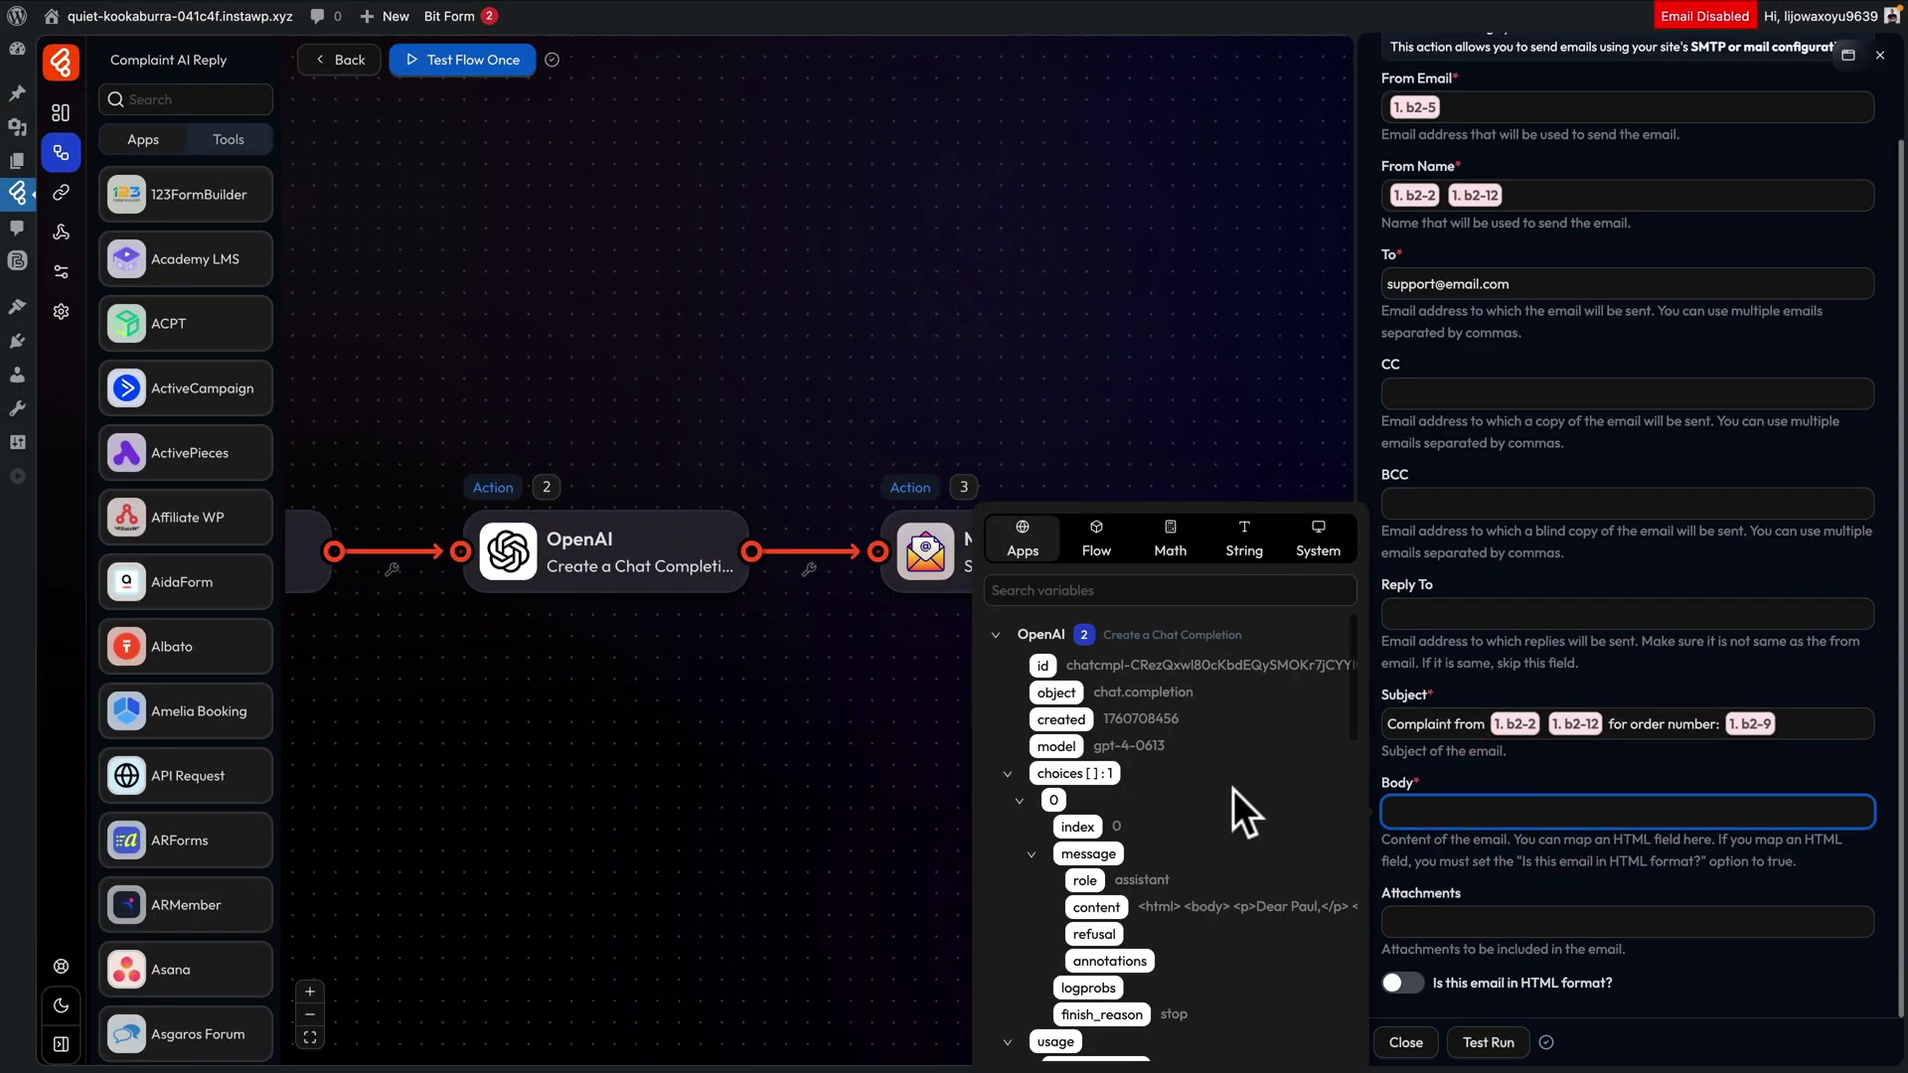
scroll(1232, 785, "down", 1)
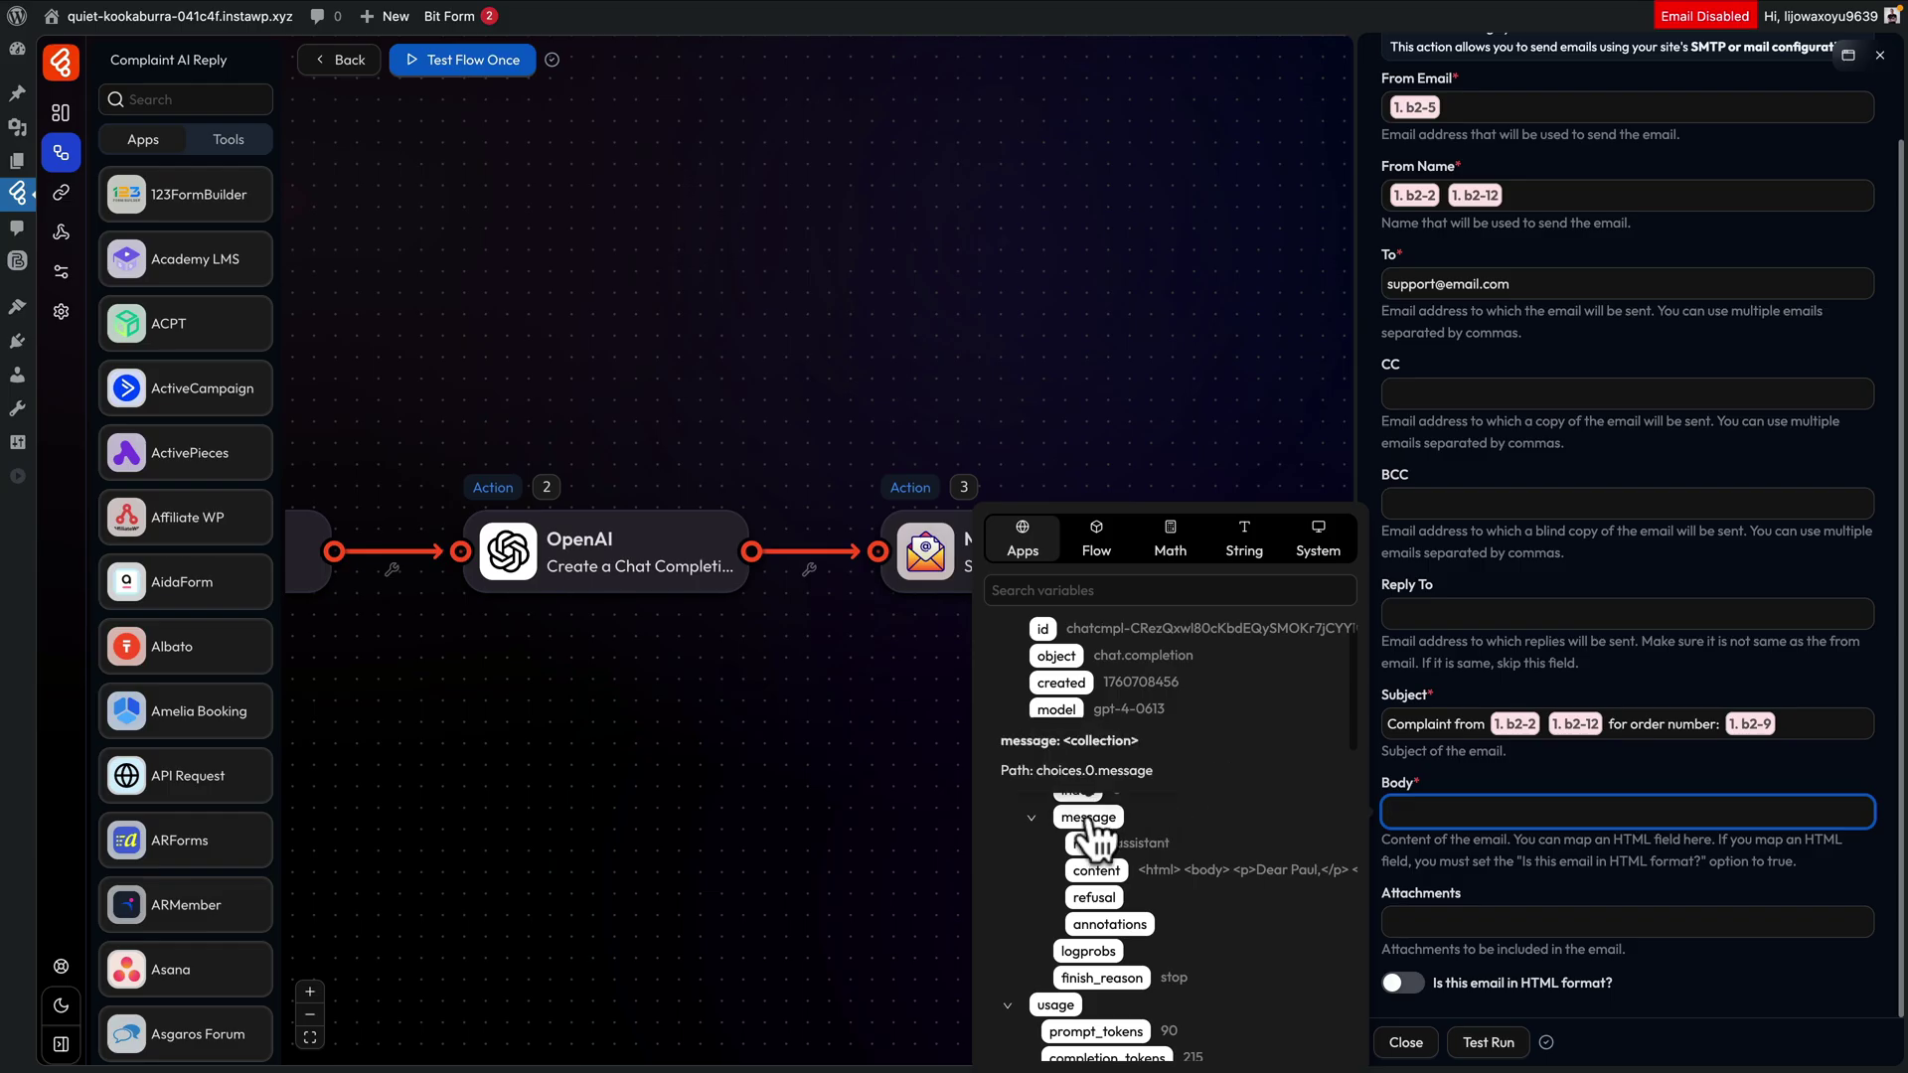
left_click(1096, 873)
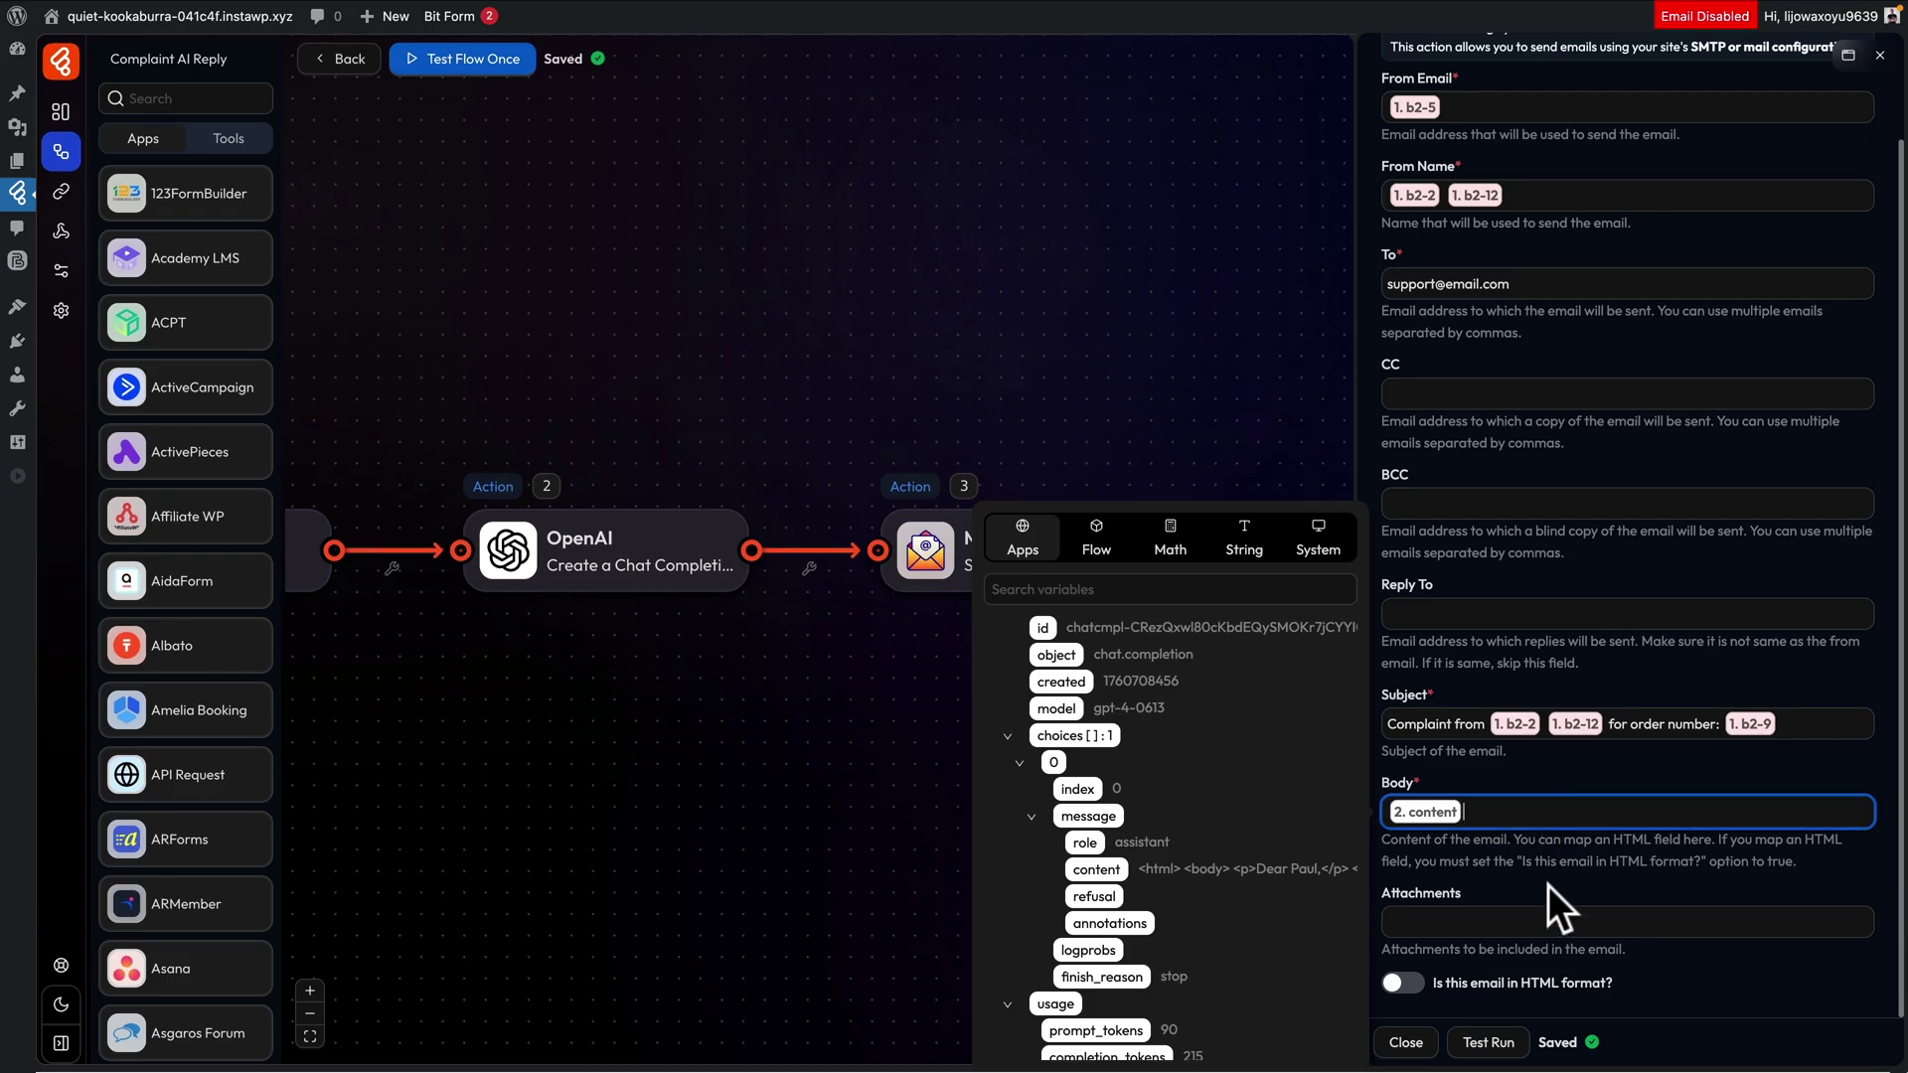
left_click(1419, 984)
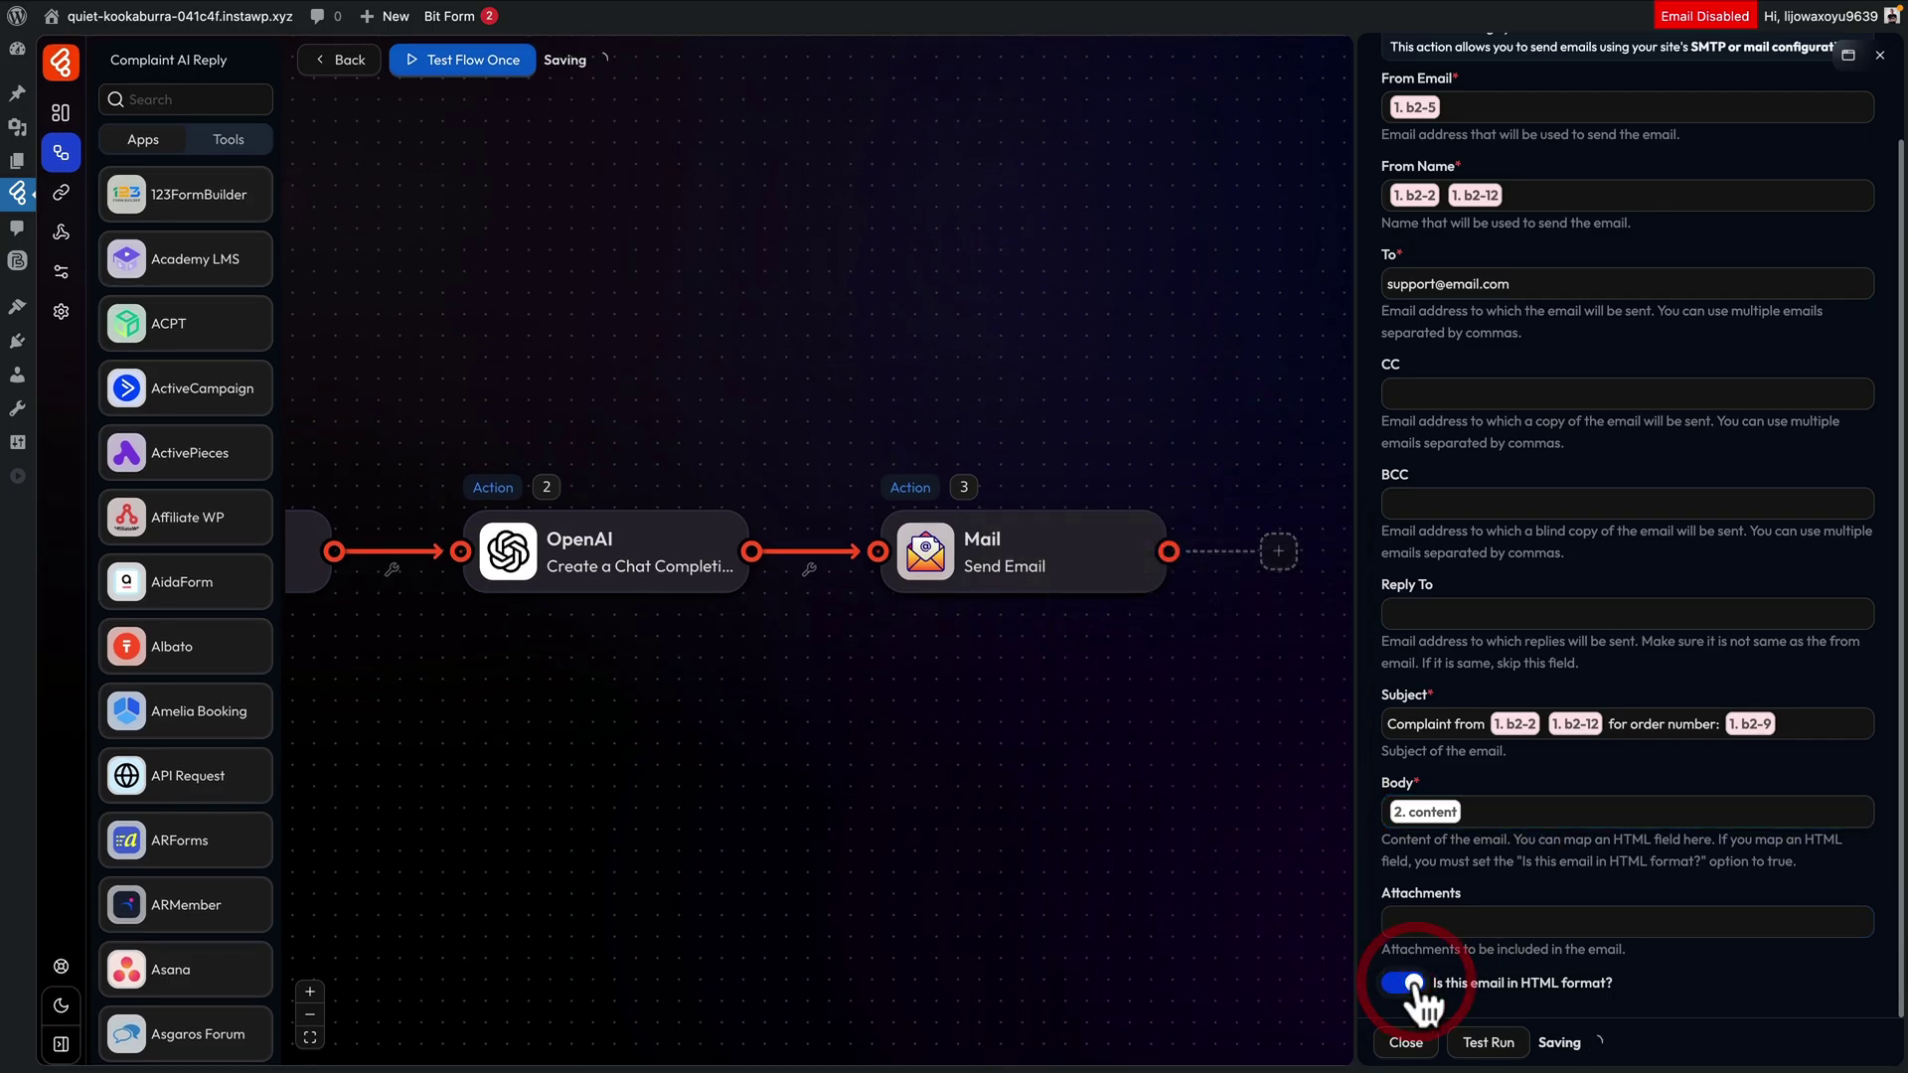
left_click(1498, 1044)
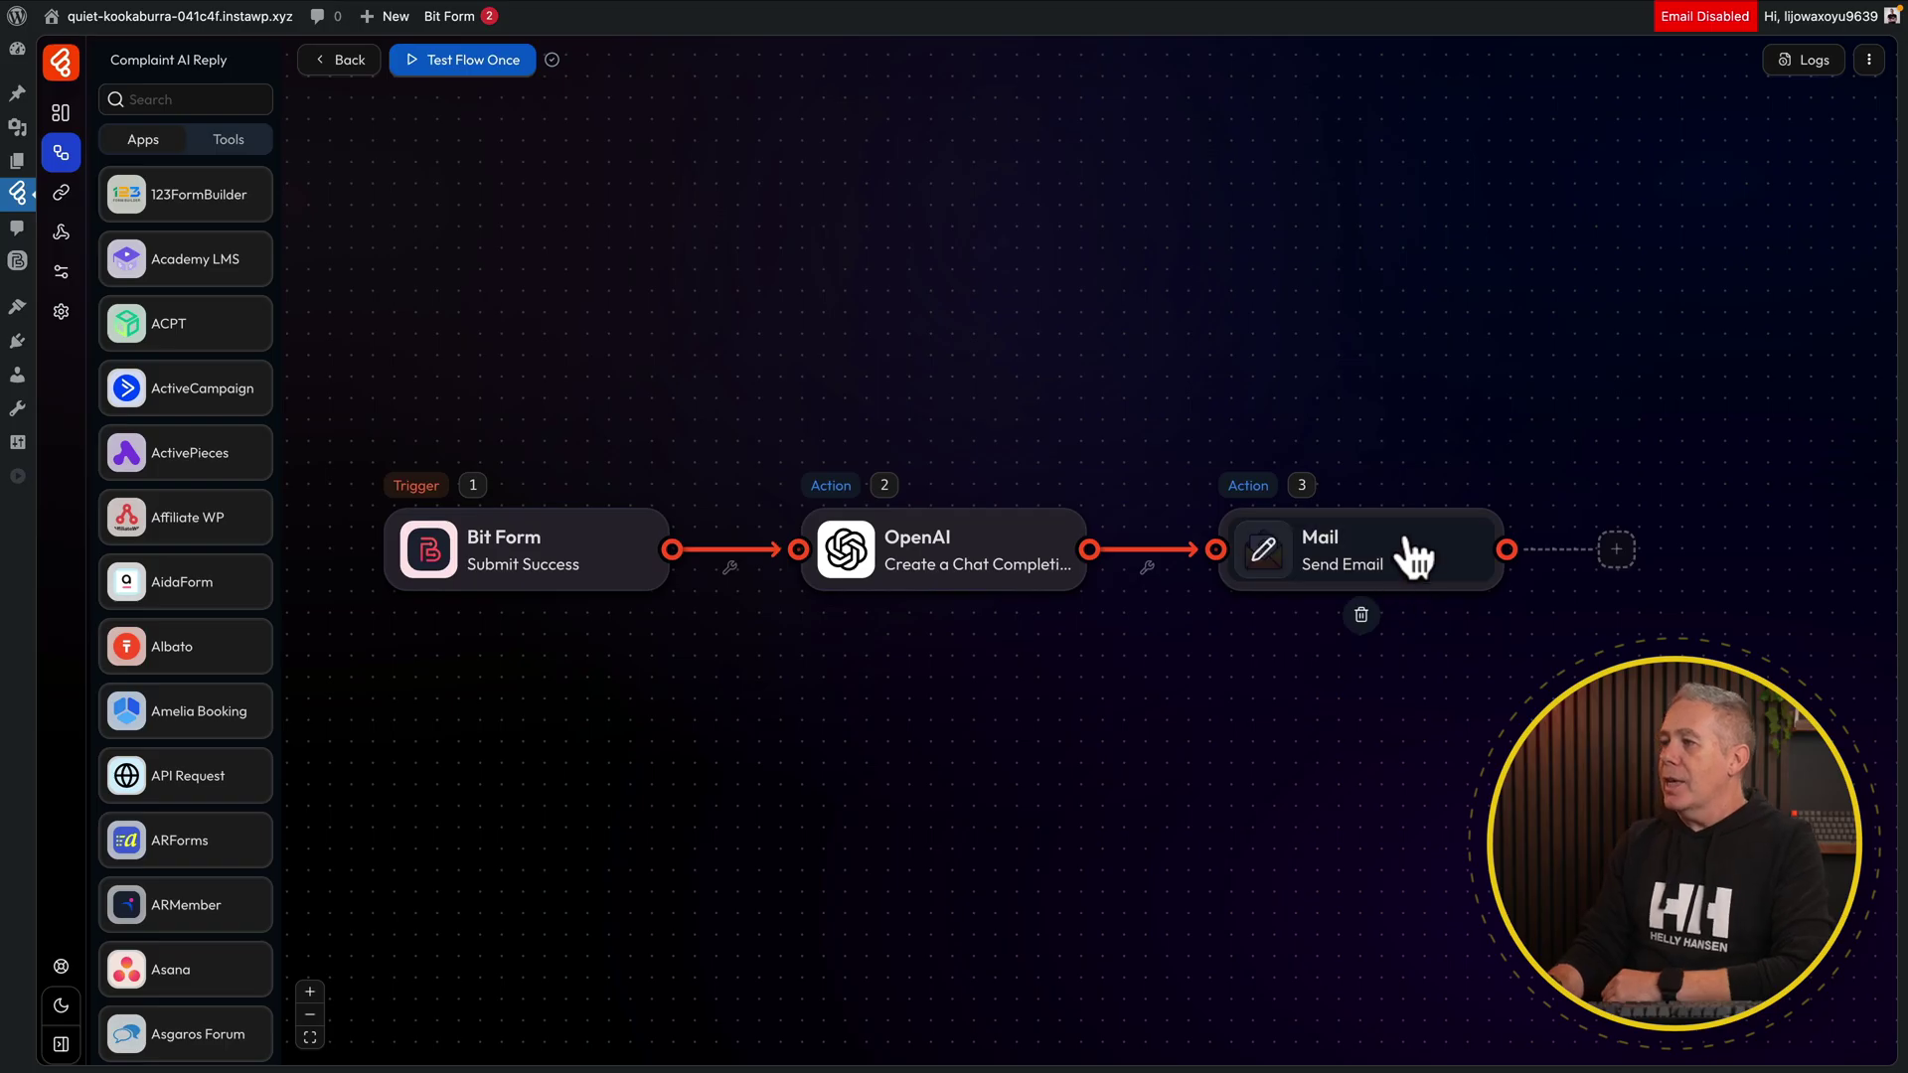
- Move the Mail node above the flow line and add a Router after OpenAI, rerouting OpenAI's connection to it
left_click_drag(1416, 532, 1413, 316)
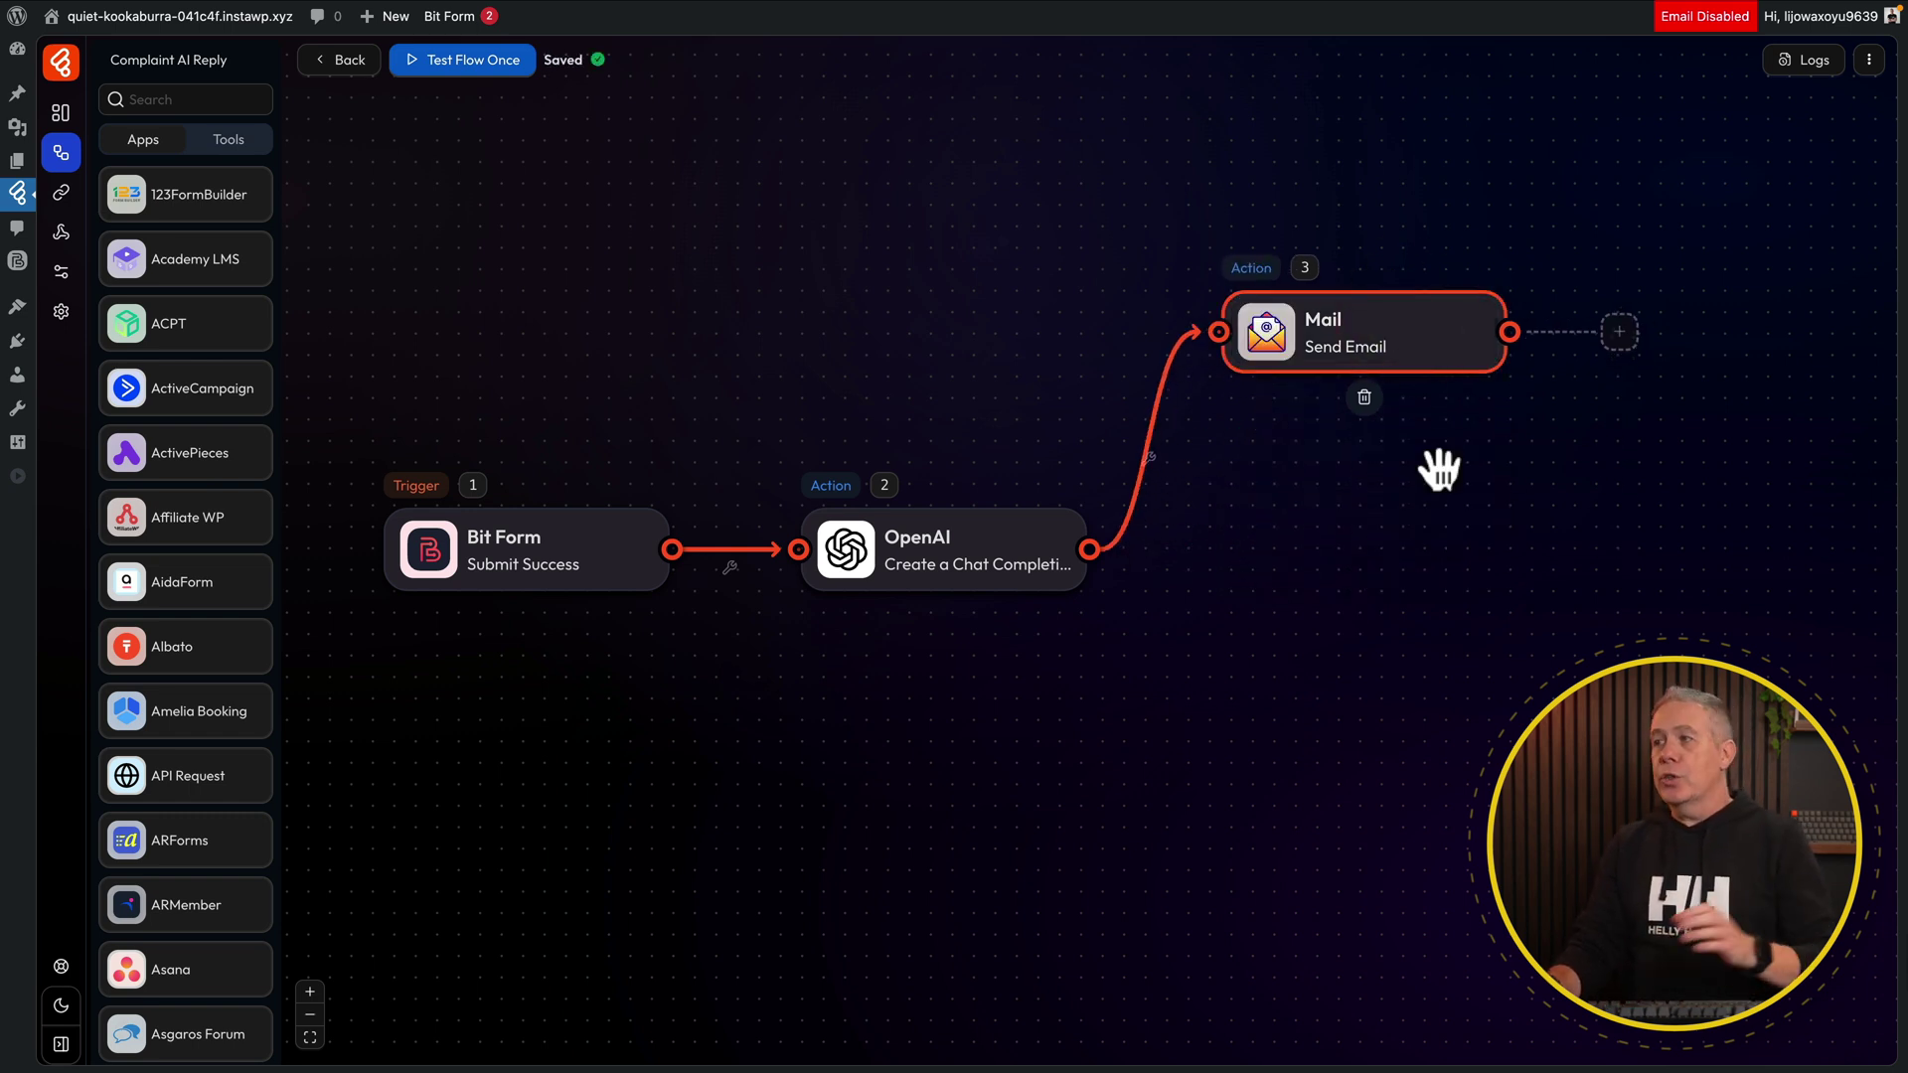
left_click(235, 141)
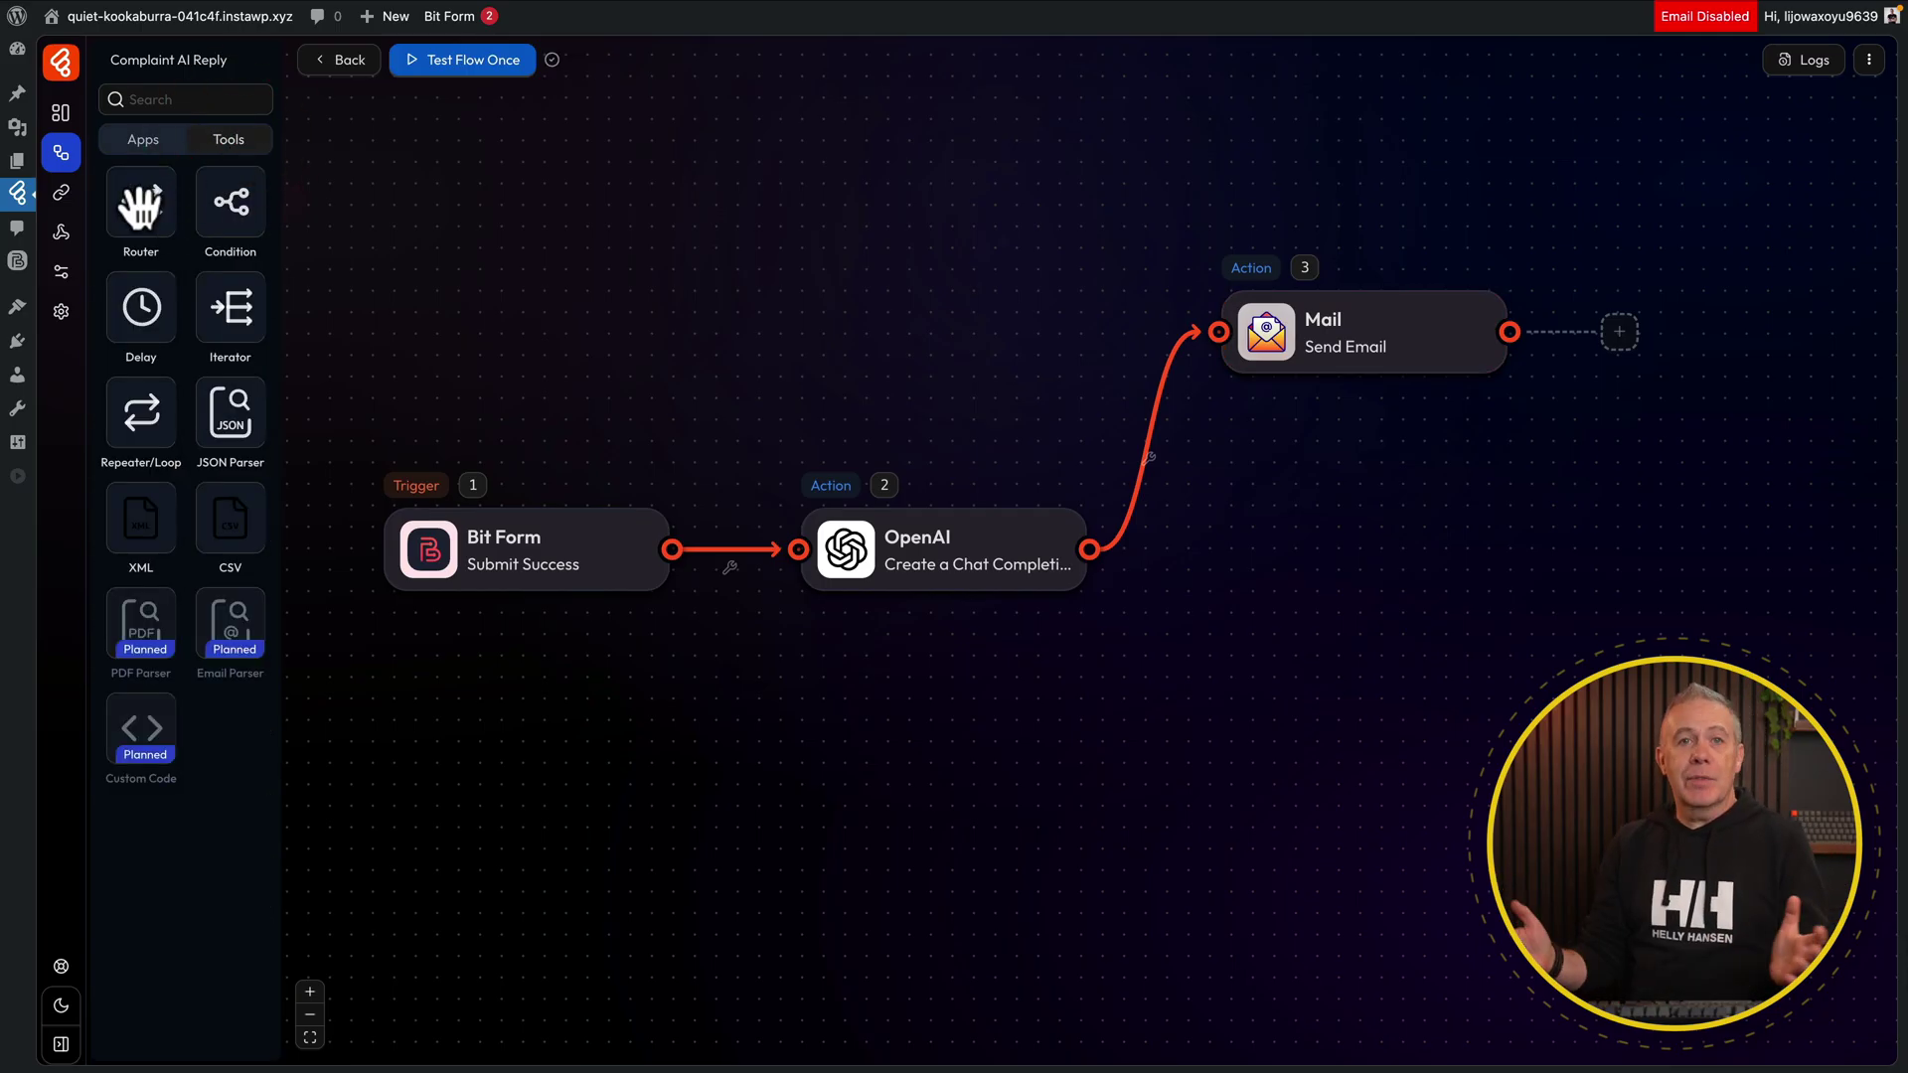
left_click_drag(141, 203, 1213, 580)
left_click_drag(1218, 333, 1205, 584)
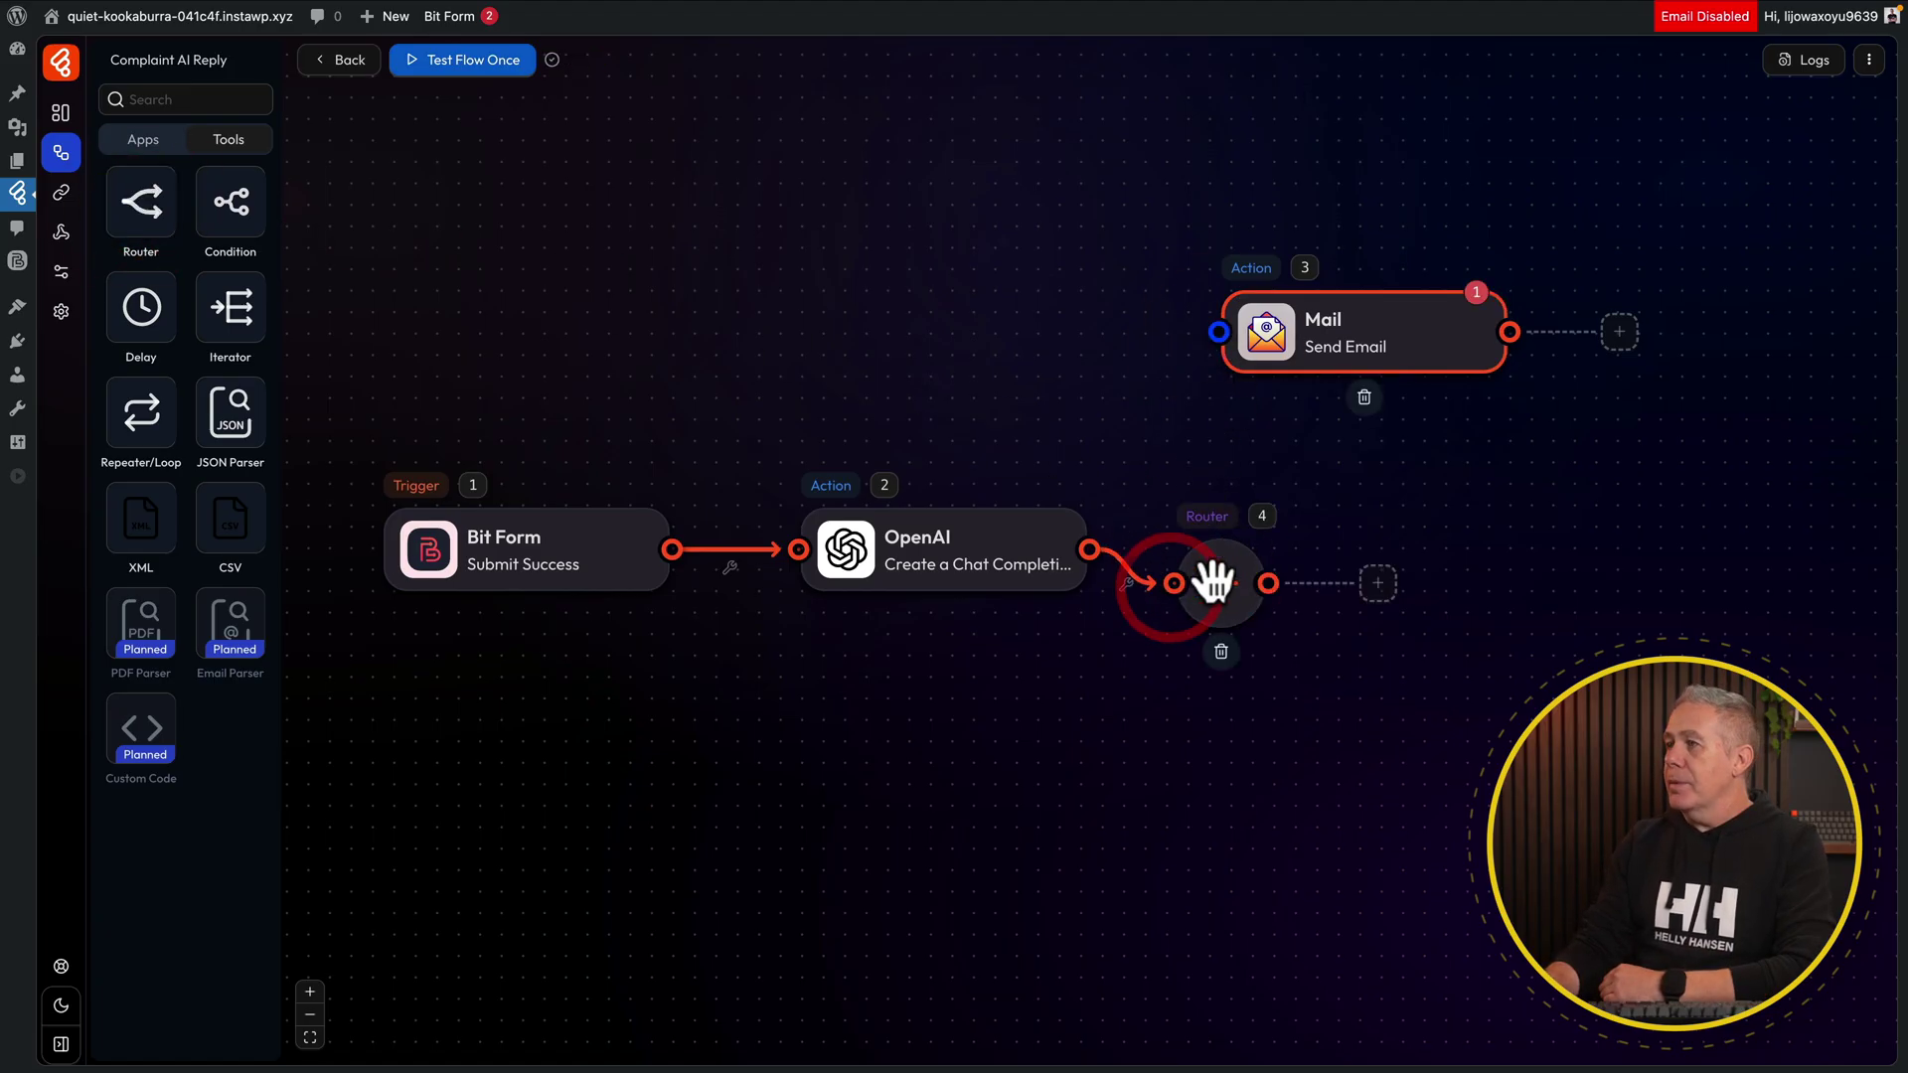
- Connect the Router's output to the Mail action and space both nodes farther from OpenAI
left_click_drag(1242, 425, 1219, 332)
left_click_drag(1338, 344, 1511, 272)
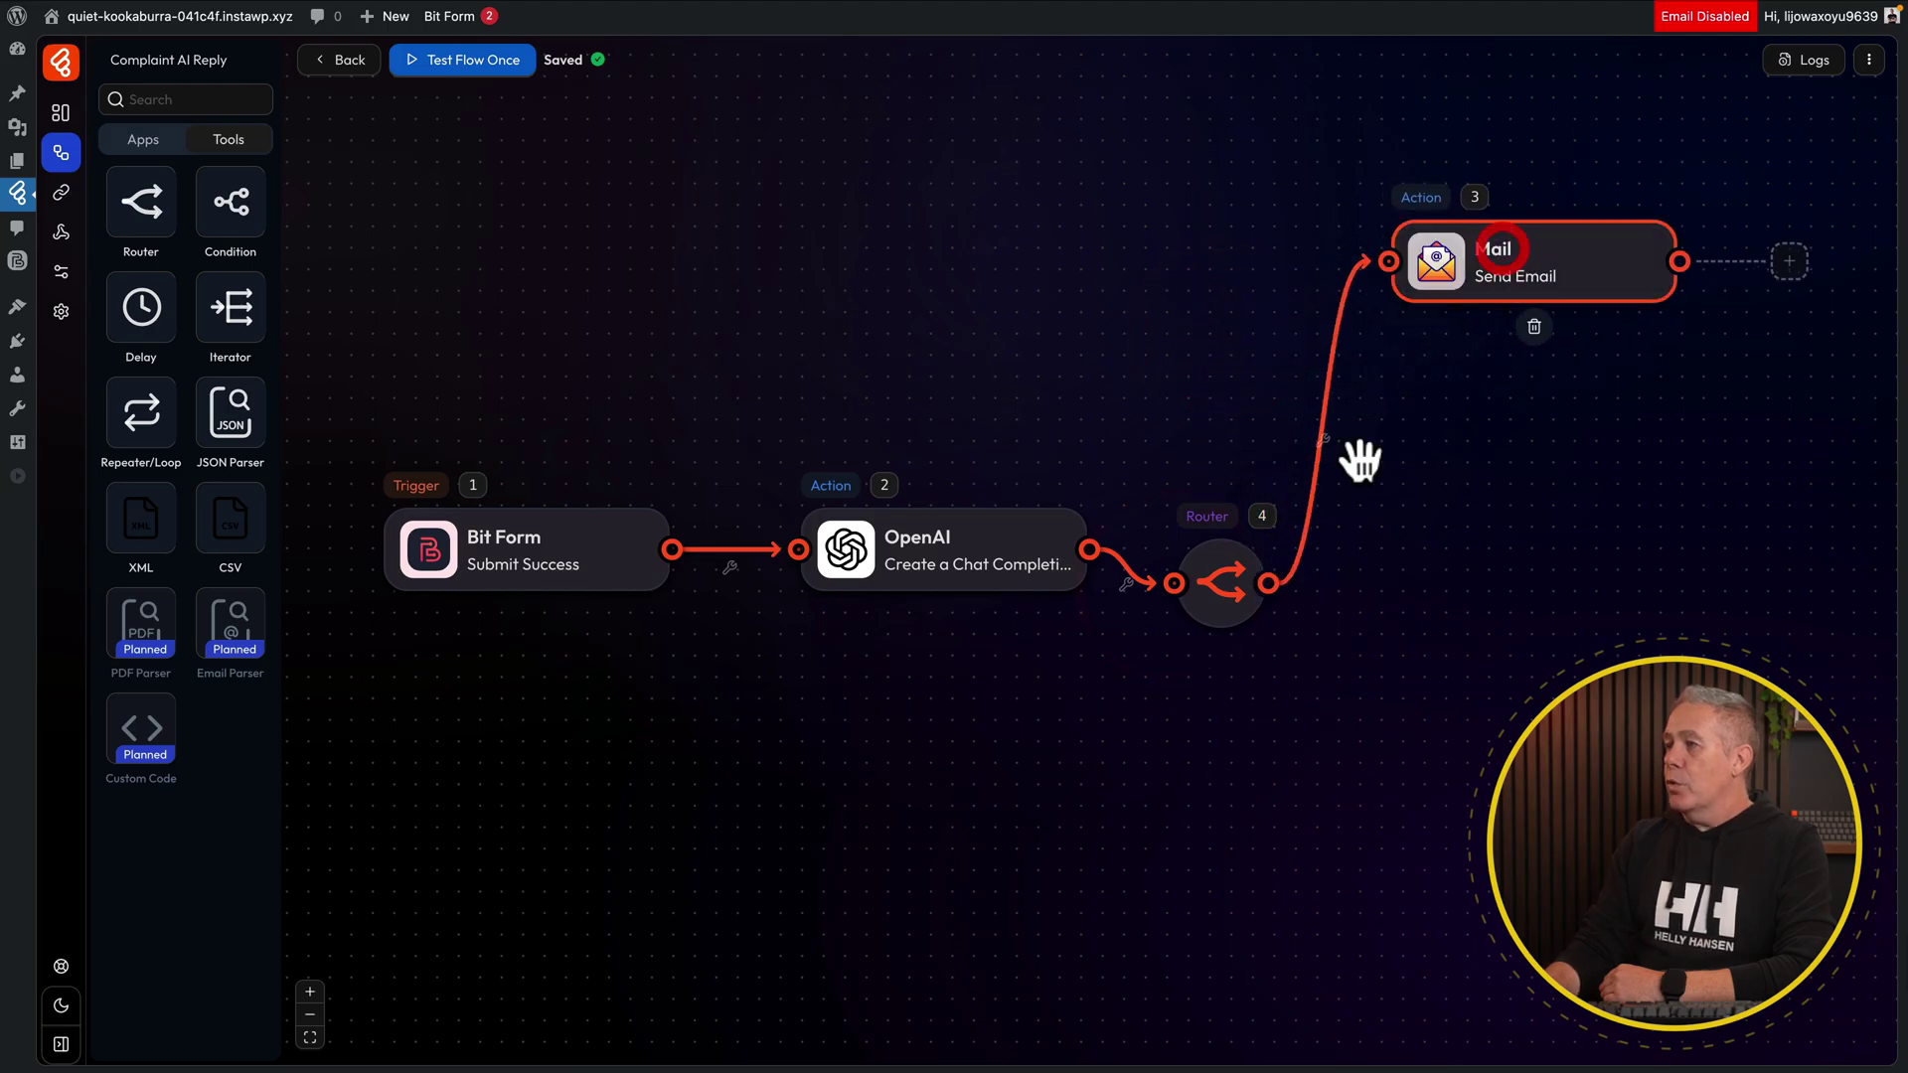
left_click_drag(1218, 596, 1293, 591)
left_click_drag(1499, 264, 1617, 256)
- Find Slack in the app list with the search "slack", place it below Mail and connect the Router to it
left_click(143, 139)
left_click(199, 96)
type("slack")
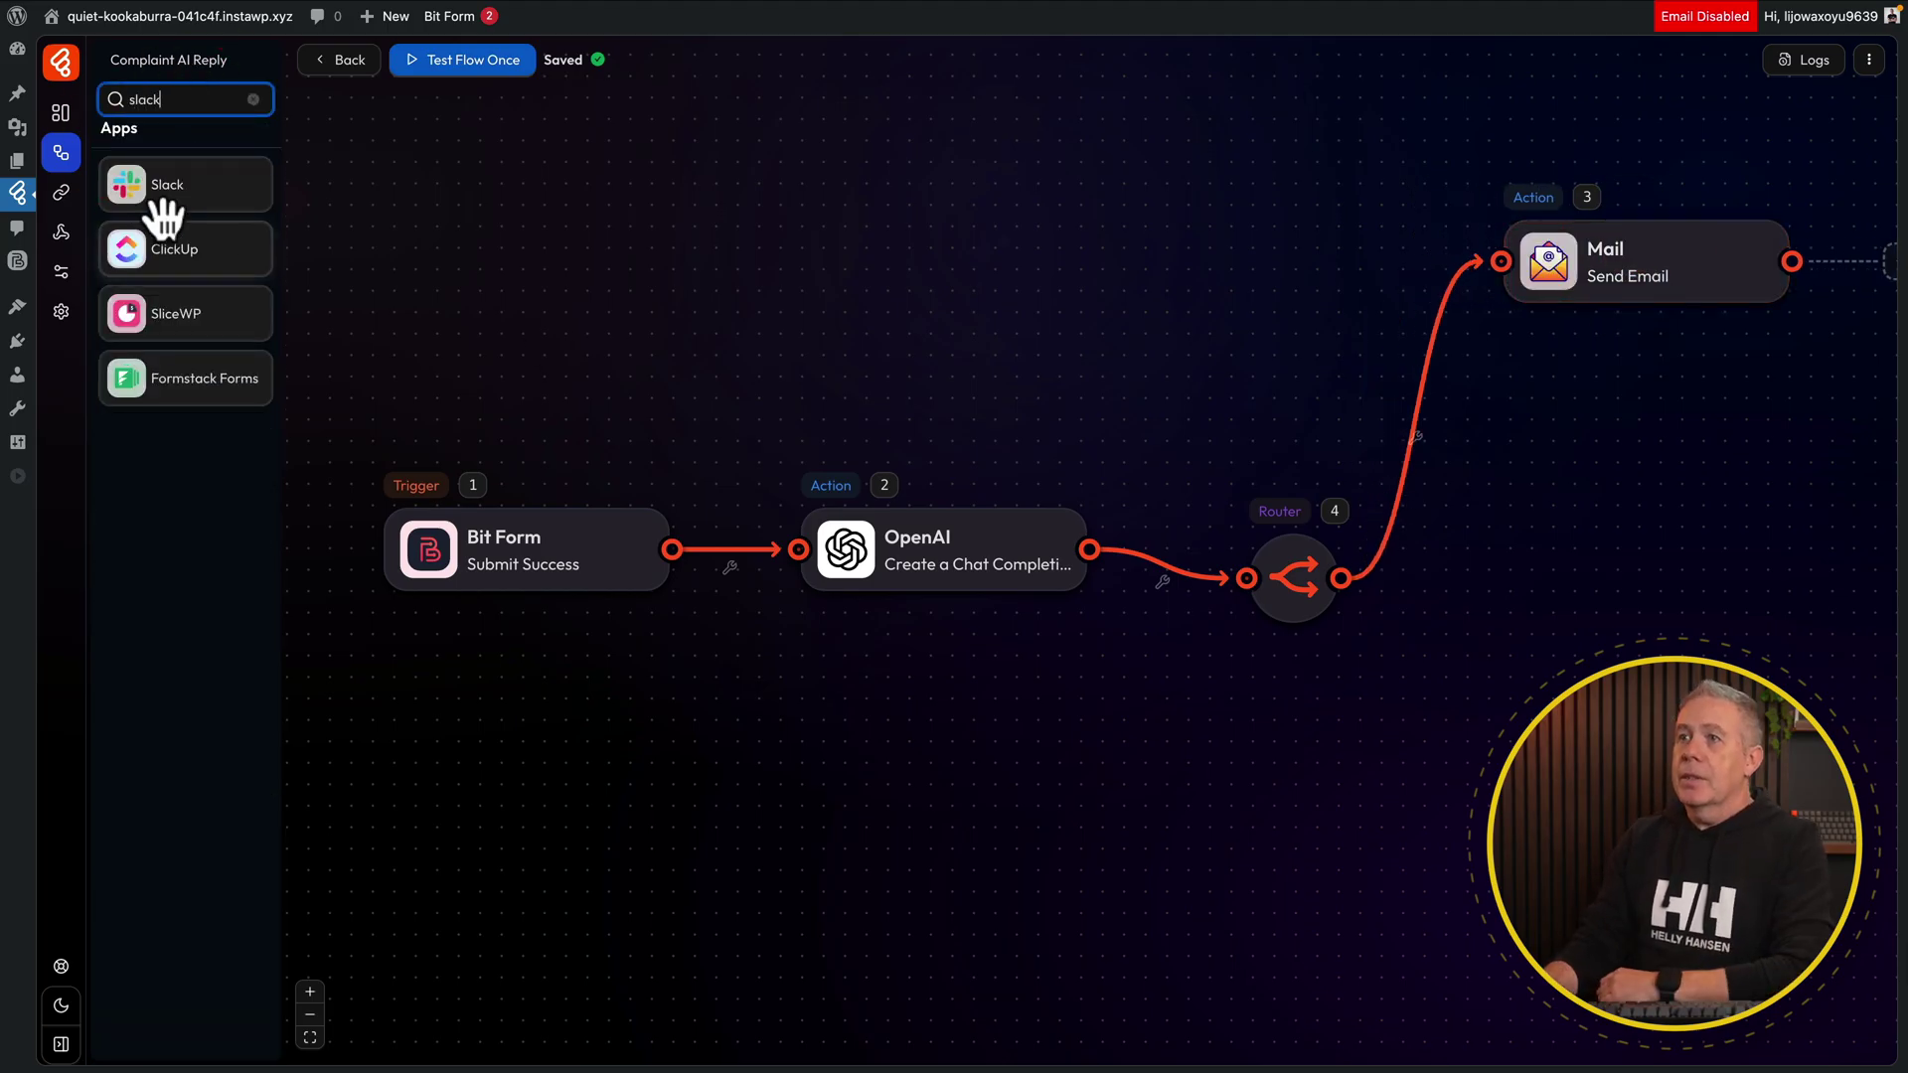
left_click_drag(154, 211, 1371, 616)
left_click(1247, 755)
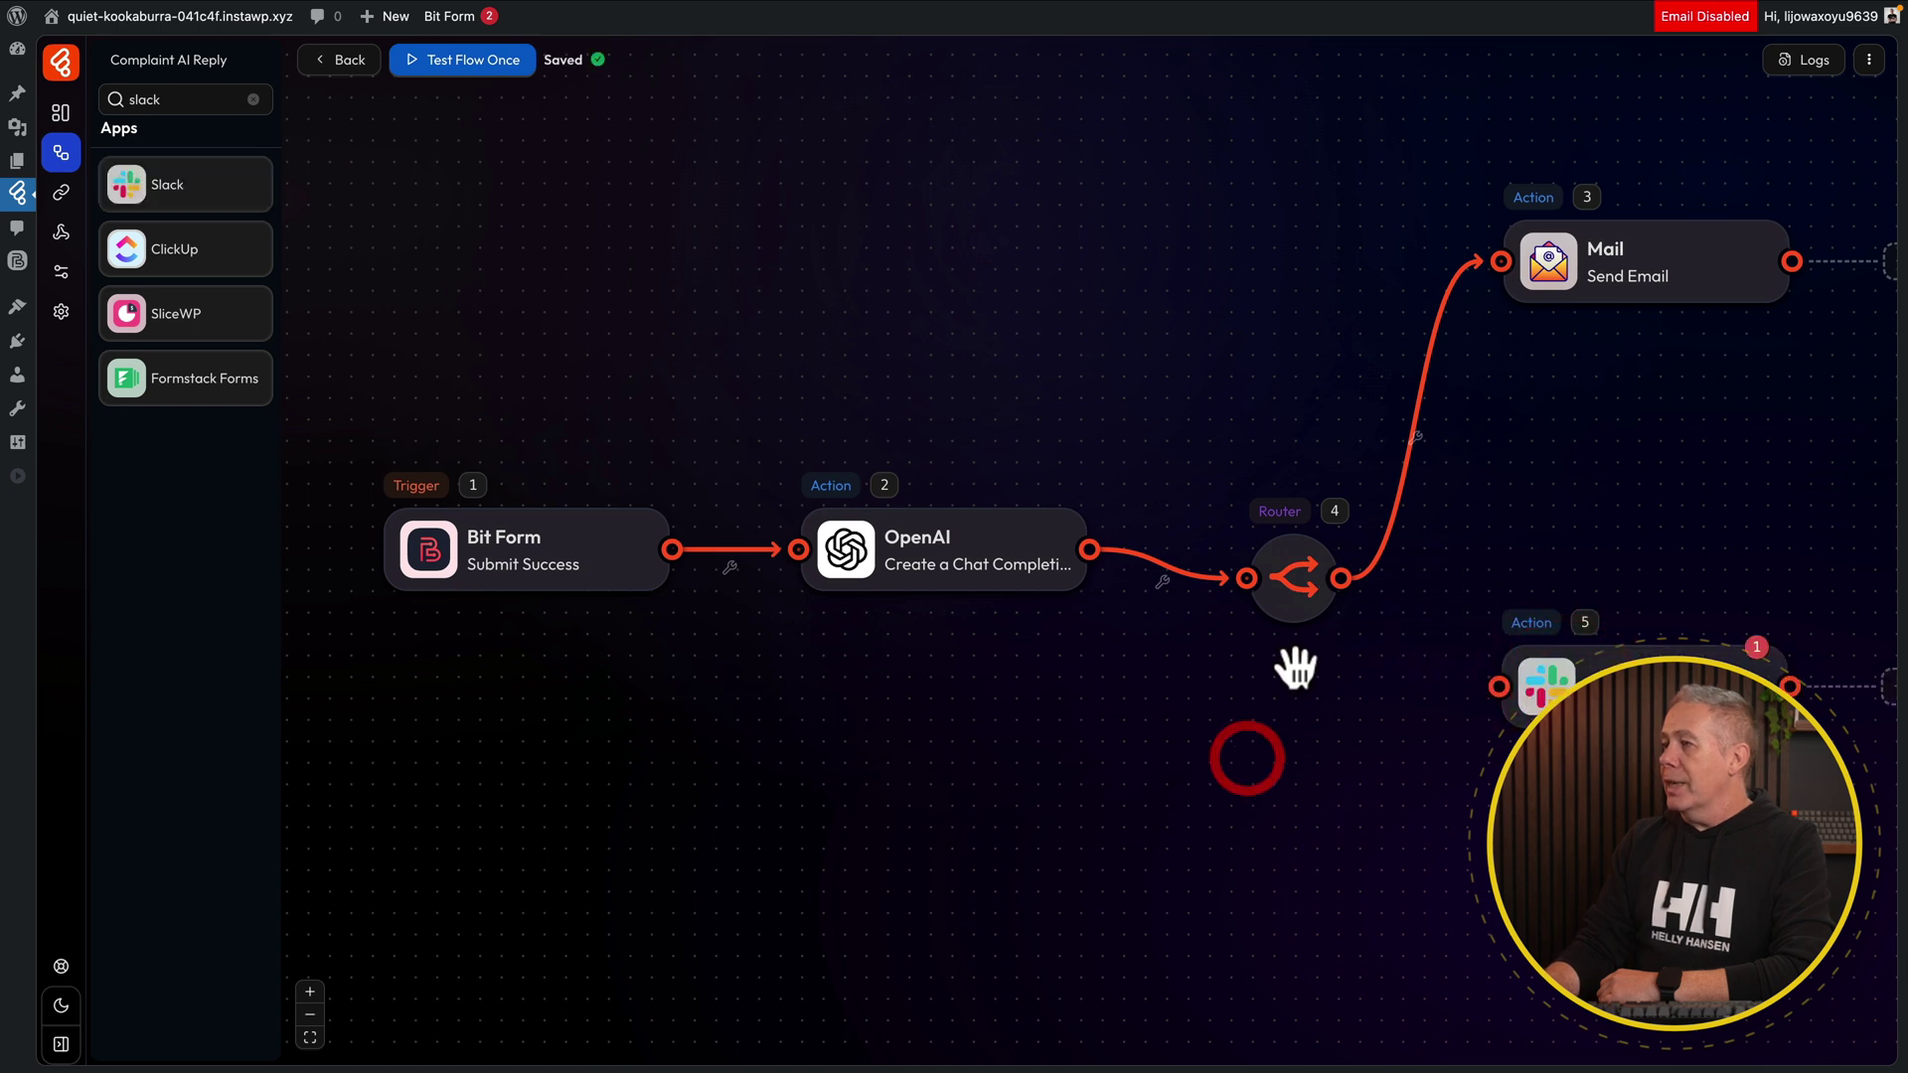
left_click_drag(1343, 578, 979, 698)
- Assign the "Send a message to a channel" action to the Slack node
left_click(1091, 669)
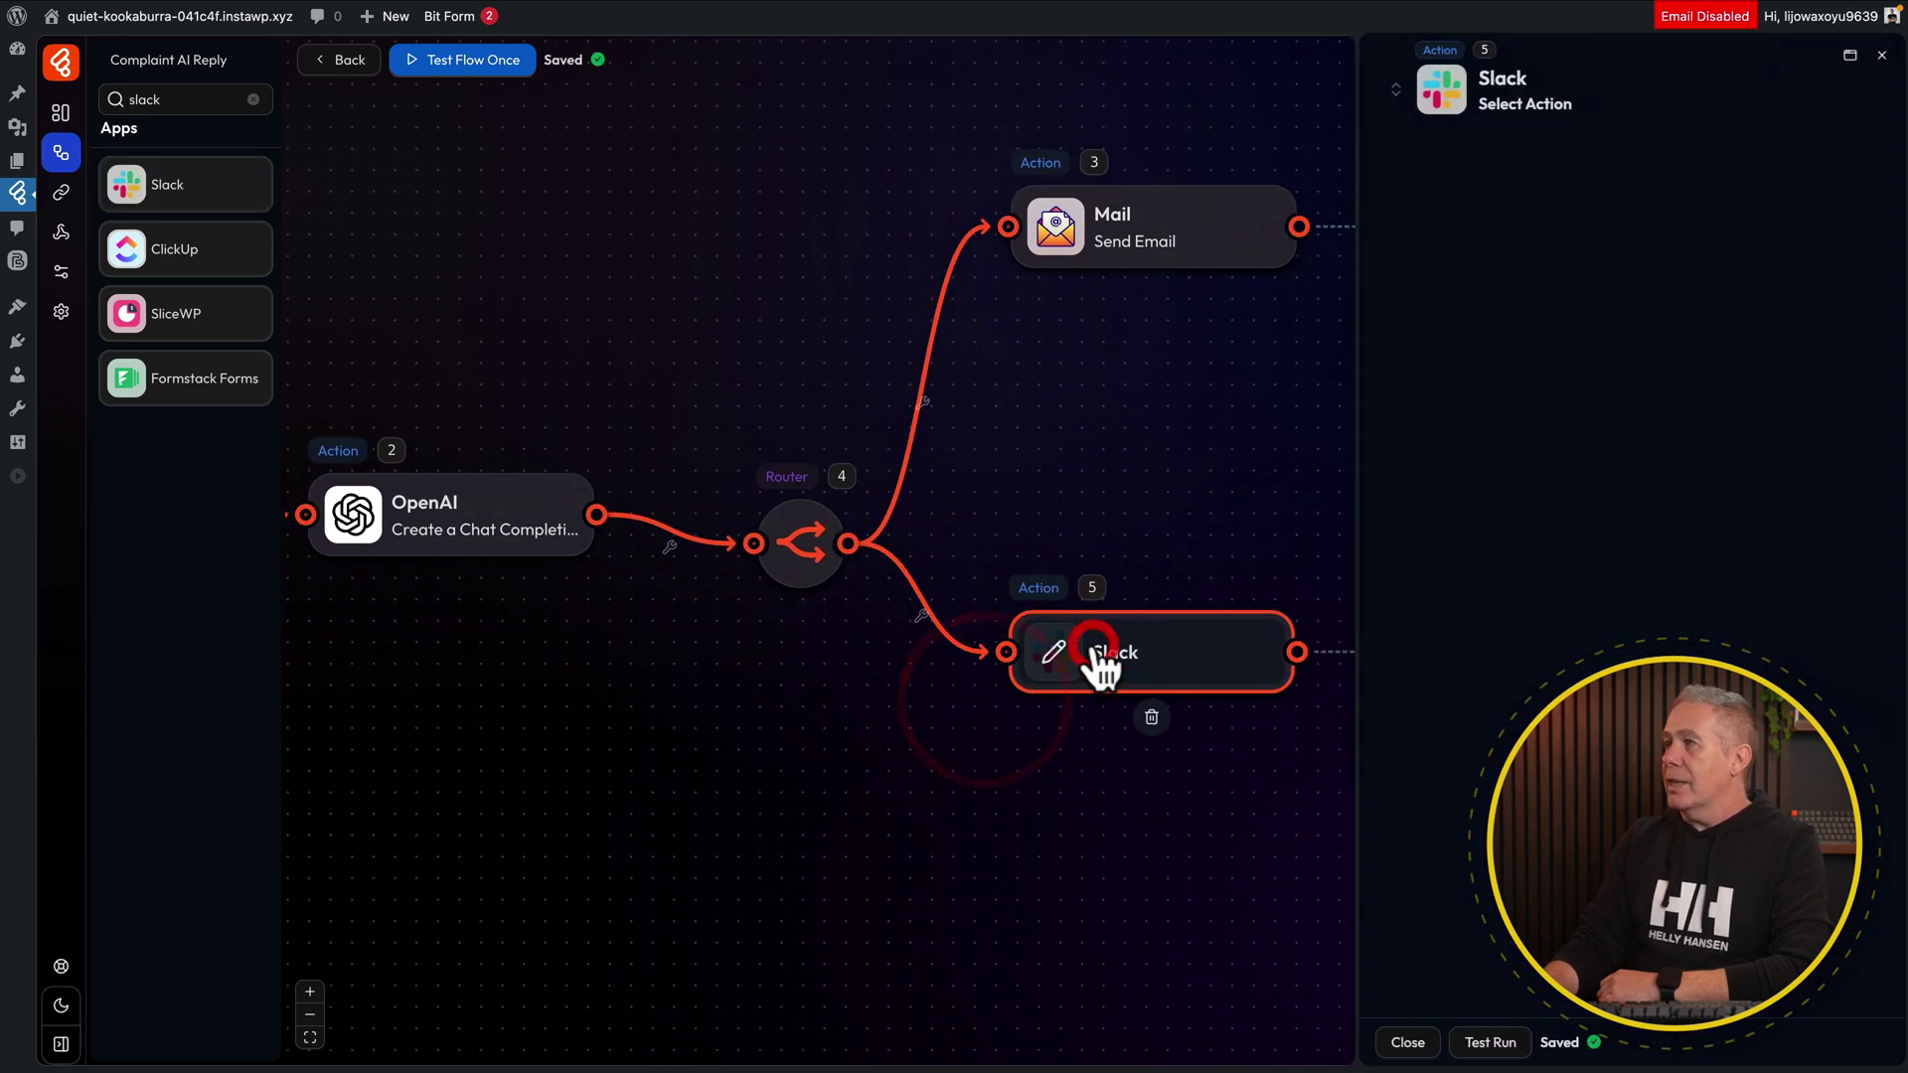
left_click(1405, 473)
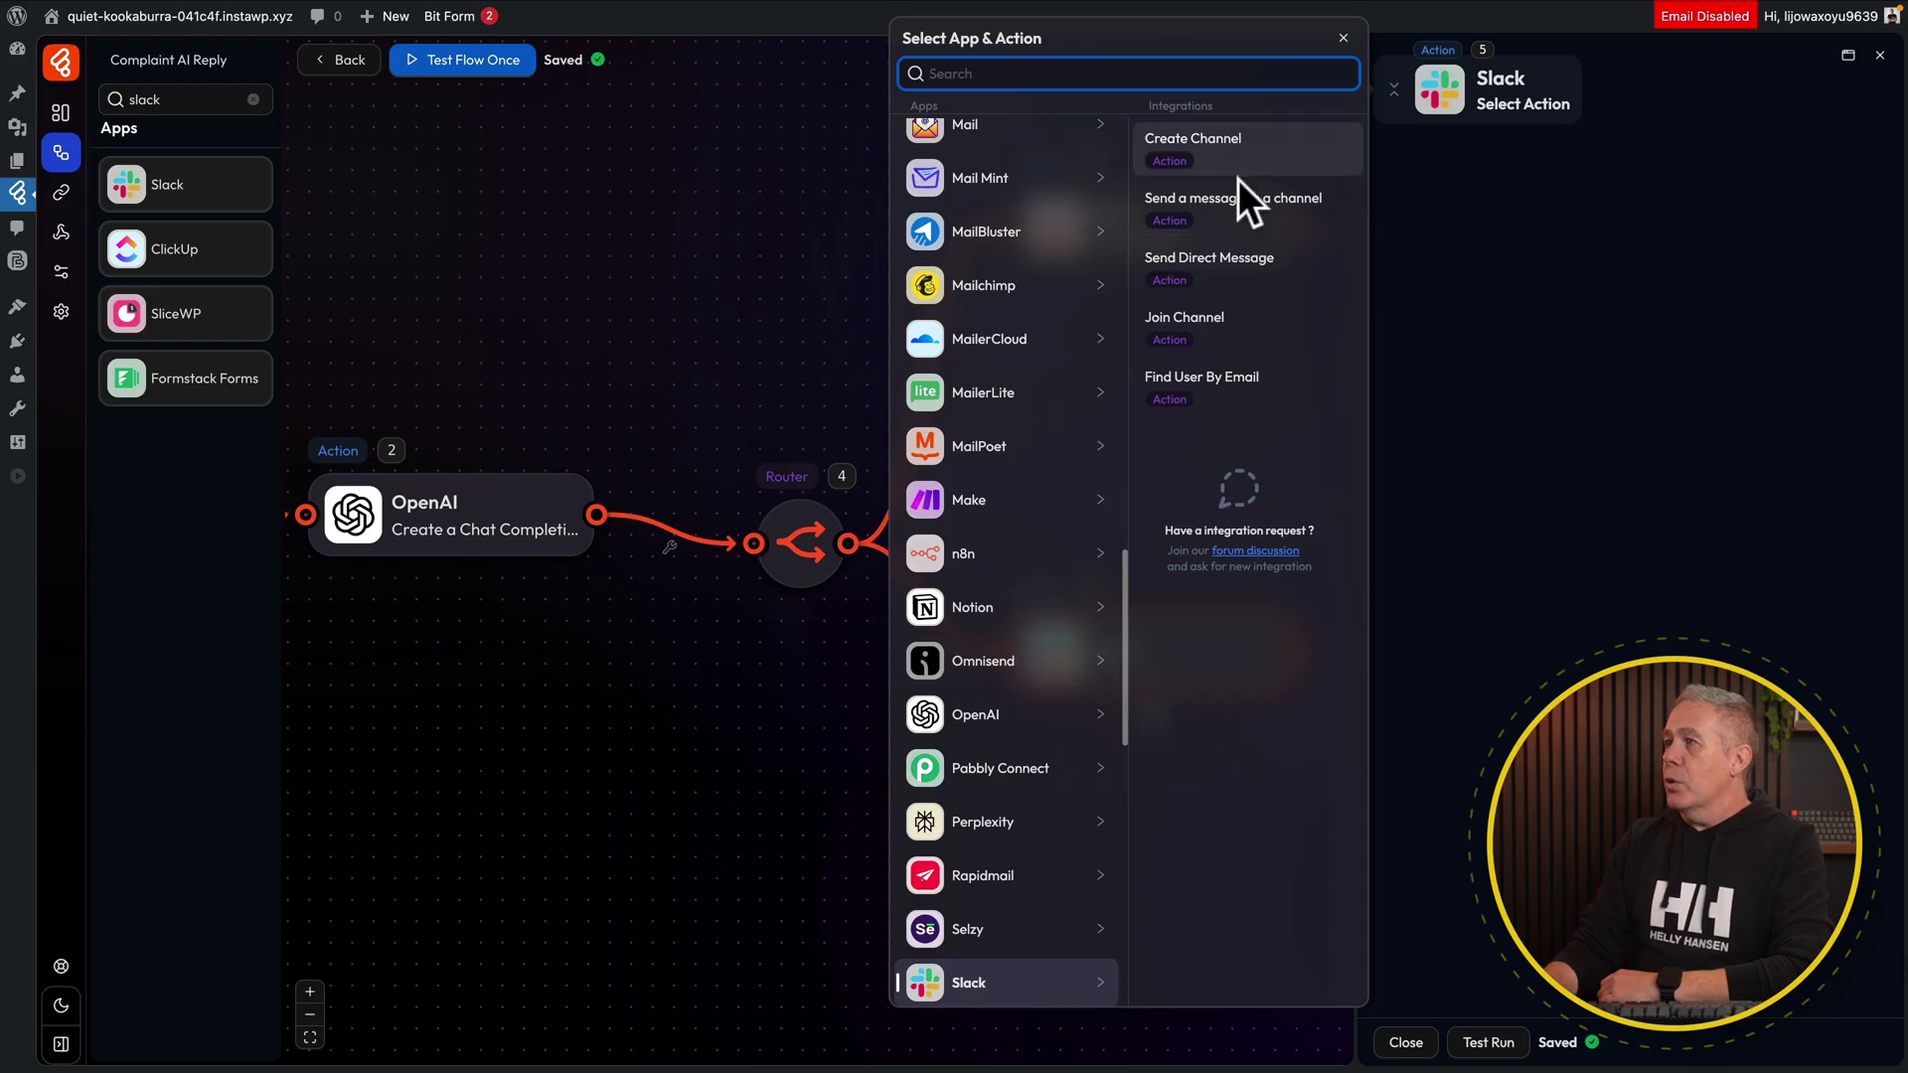
left_click(1242, 214)
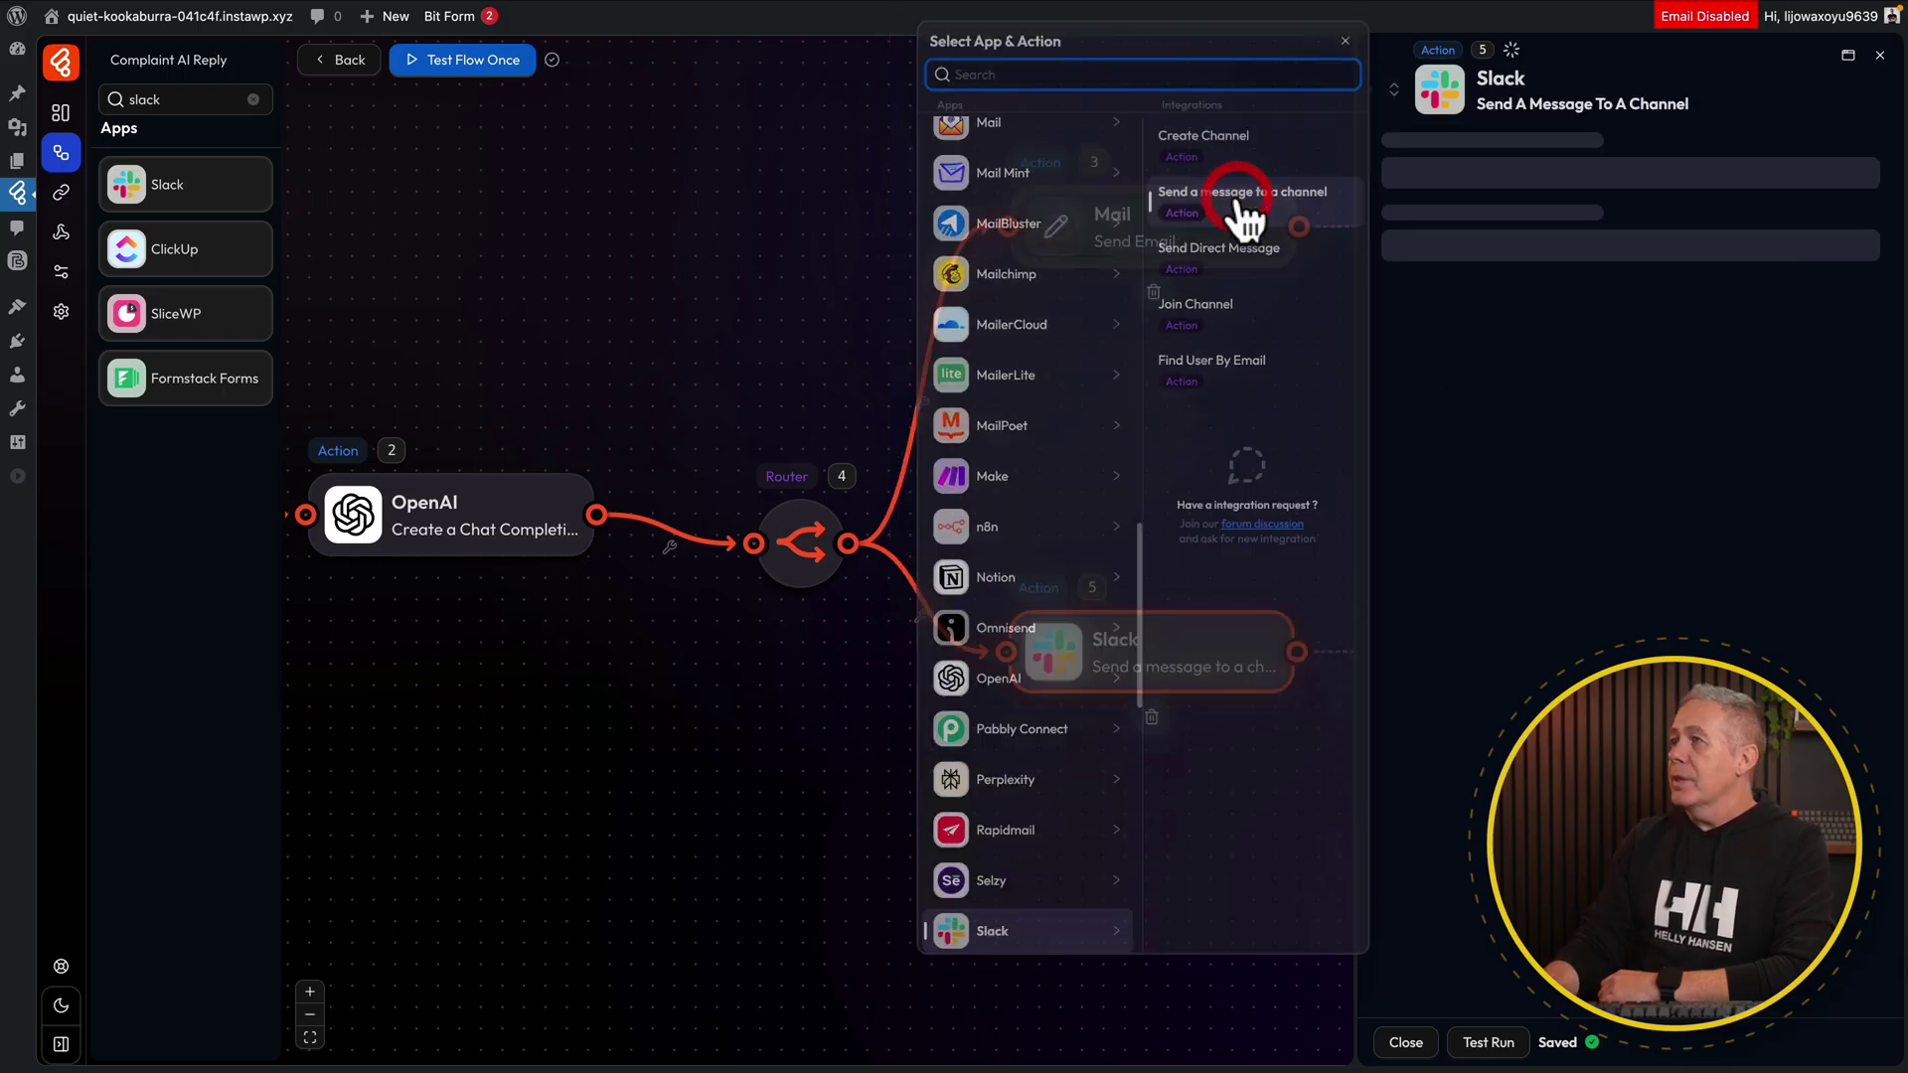
- Use the existing Slack connection for the action and select all-wptuts as its channel
left_click(1729, 208)
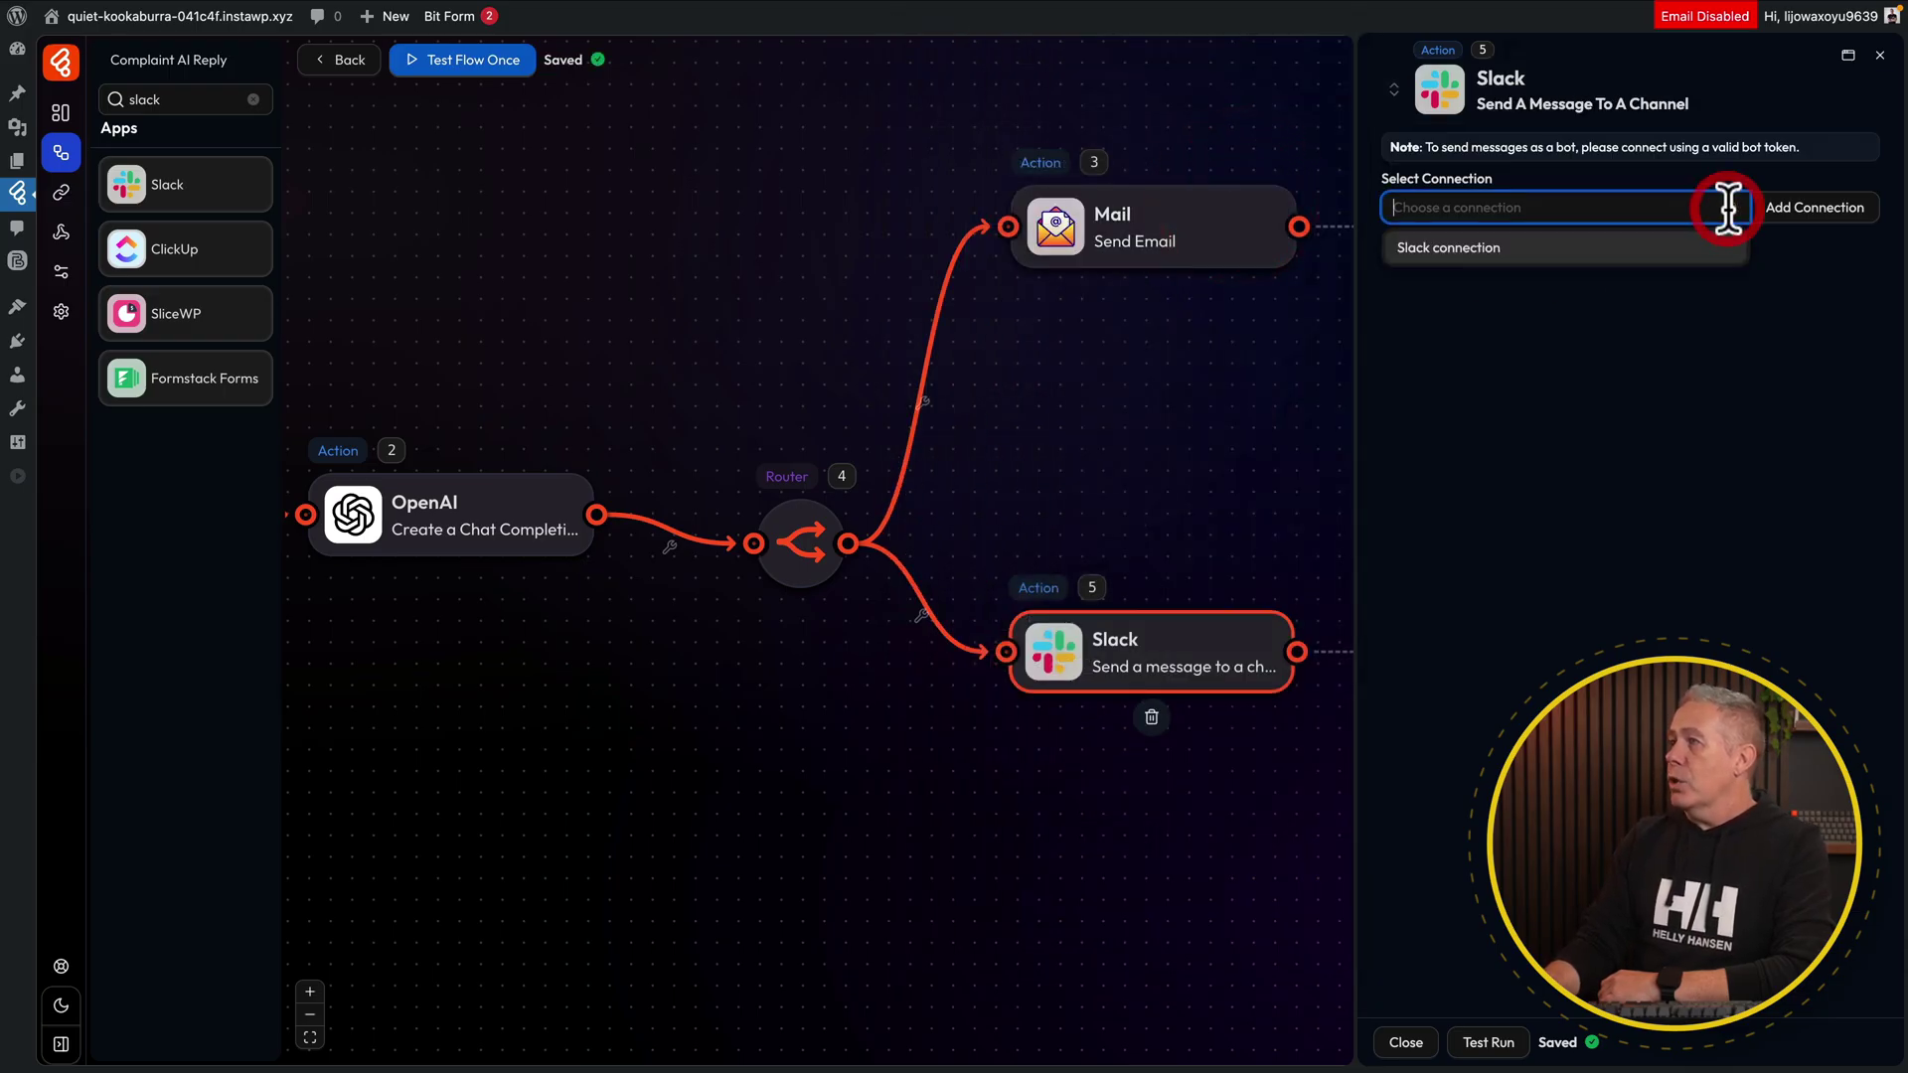
left_click(1562, 255)
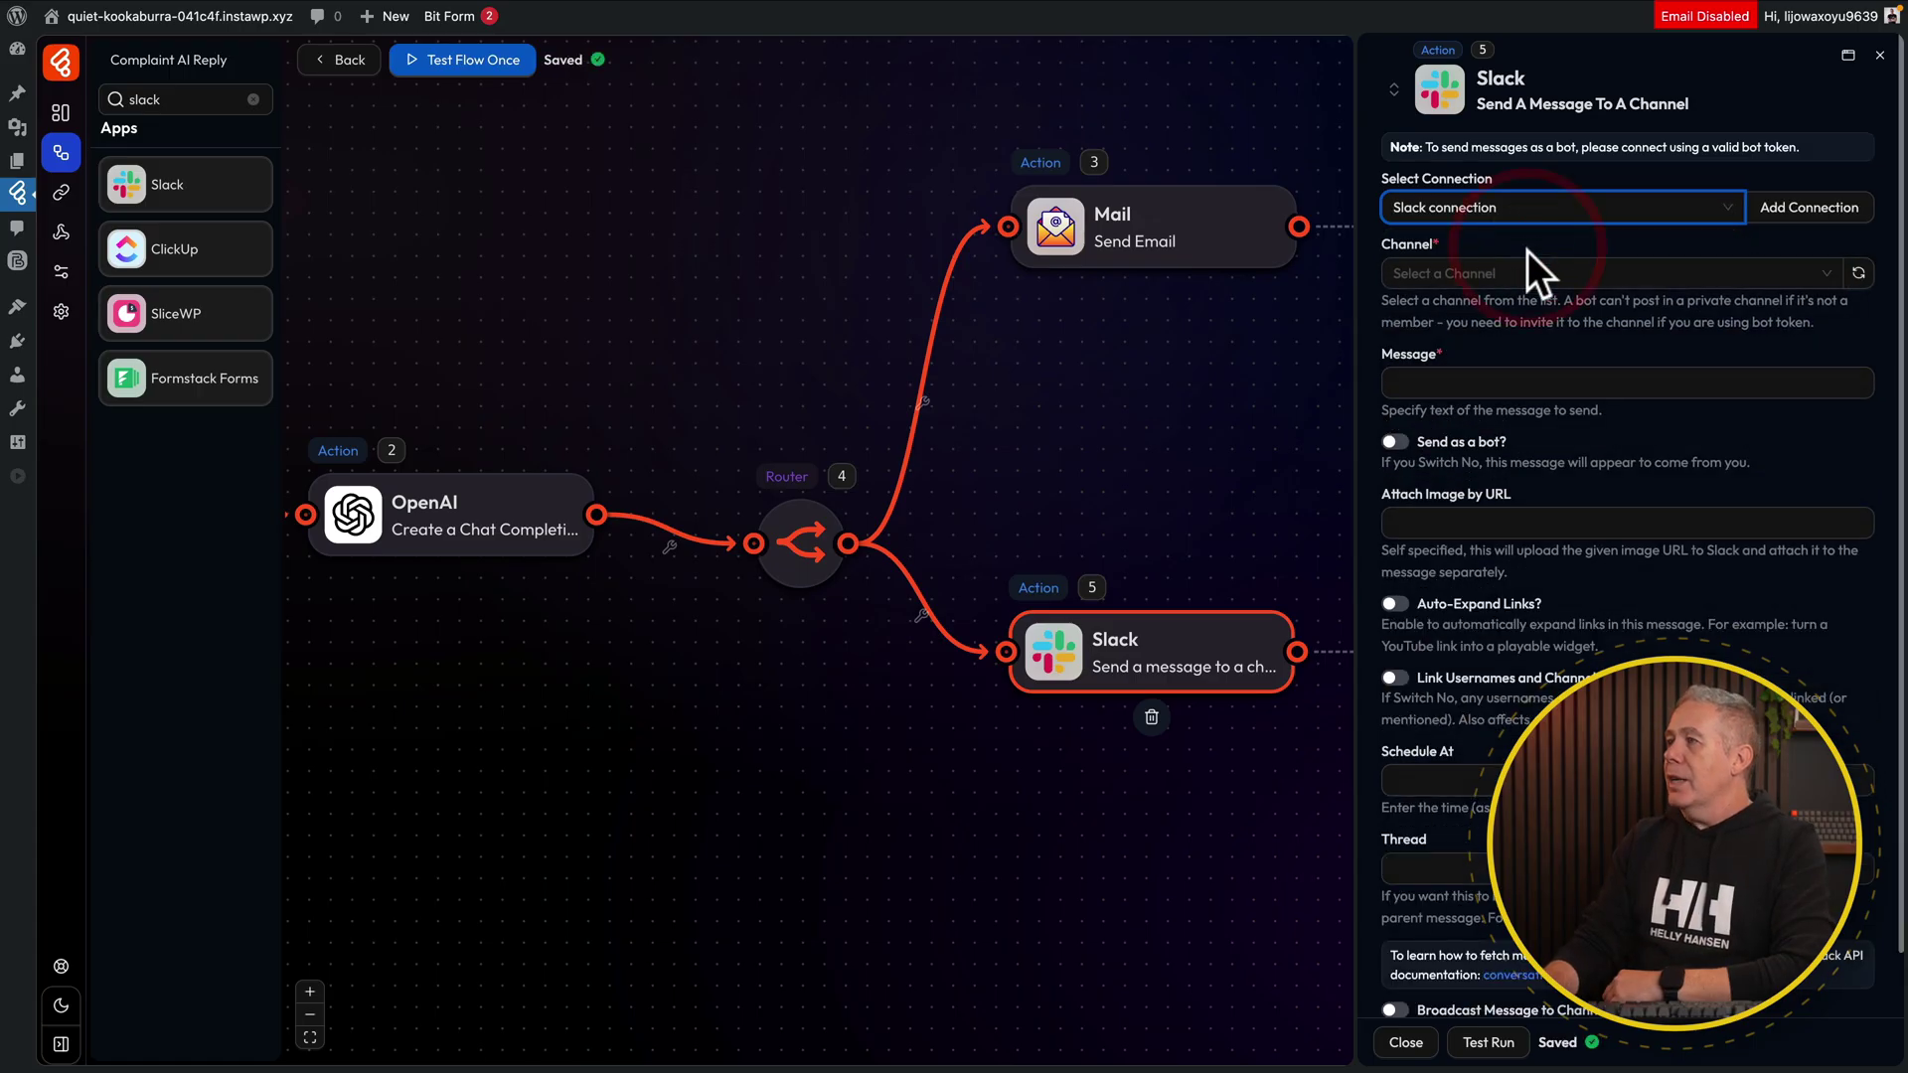
left_click(1827, 274)
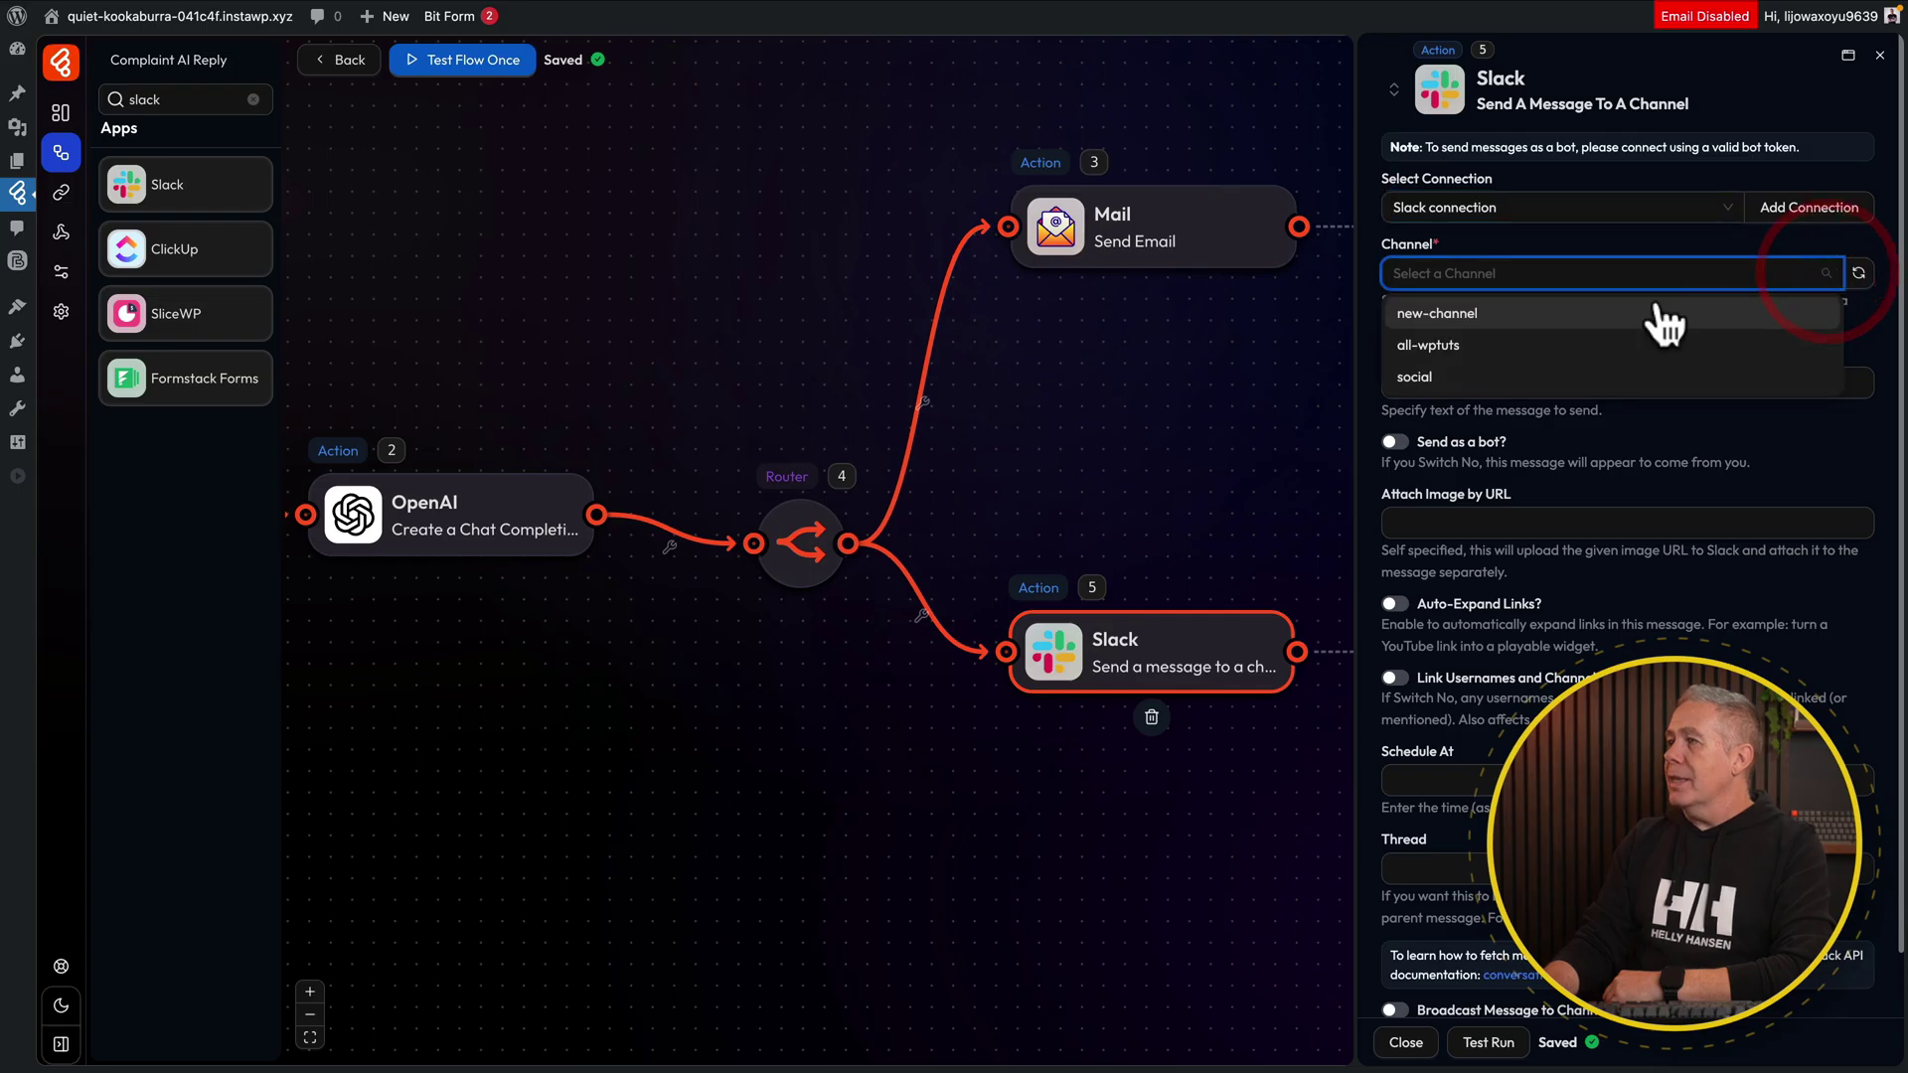
left_click(1483, 338)
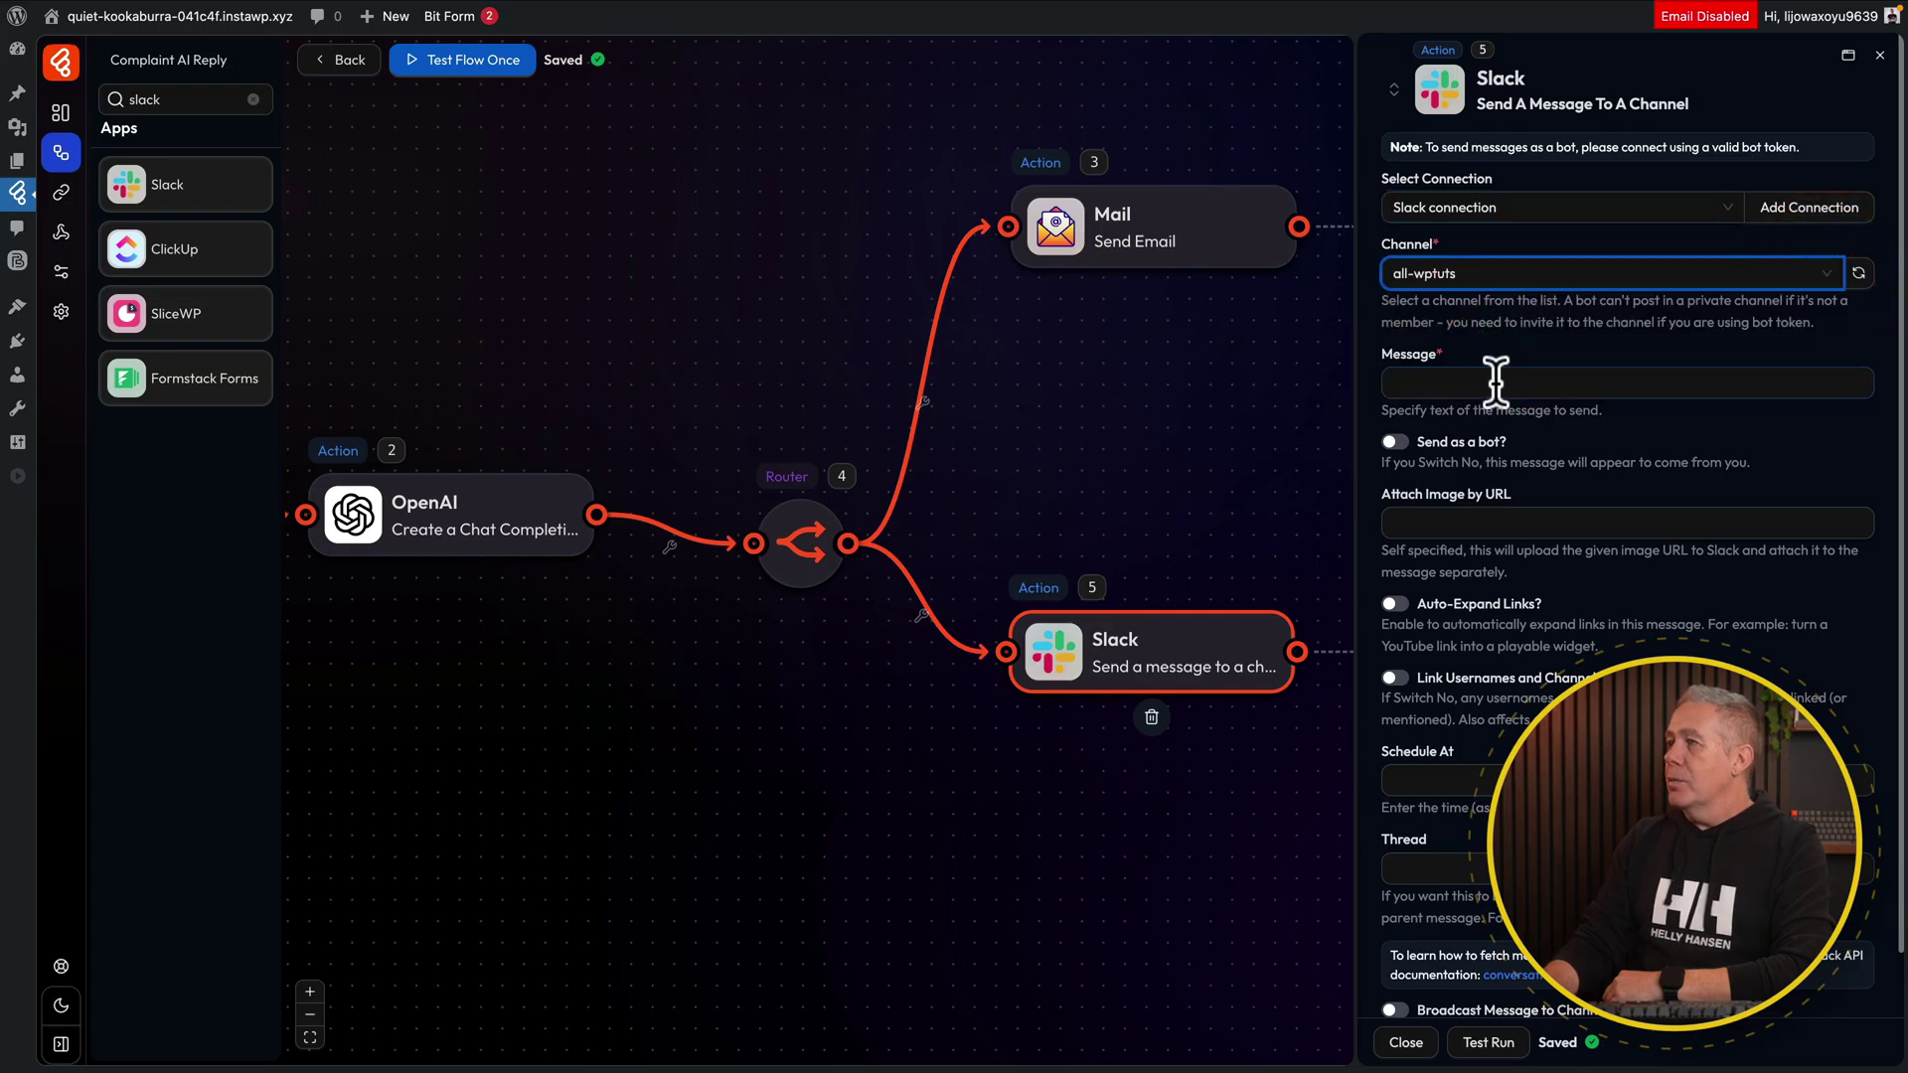
- Set the Slack message to OpenAI's content variable, enable Auto-Expand Links and close the action's settings
left_click(1494, 382)
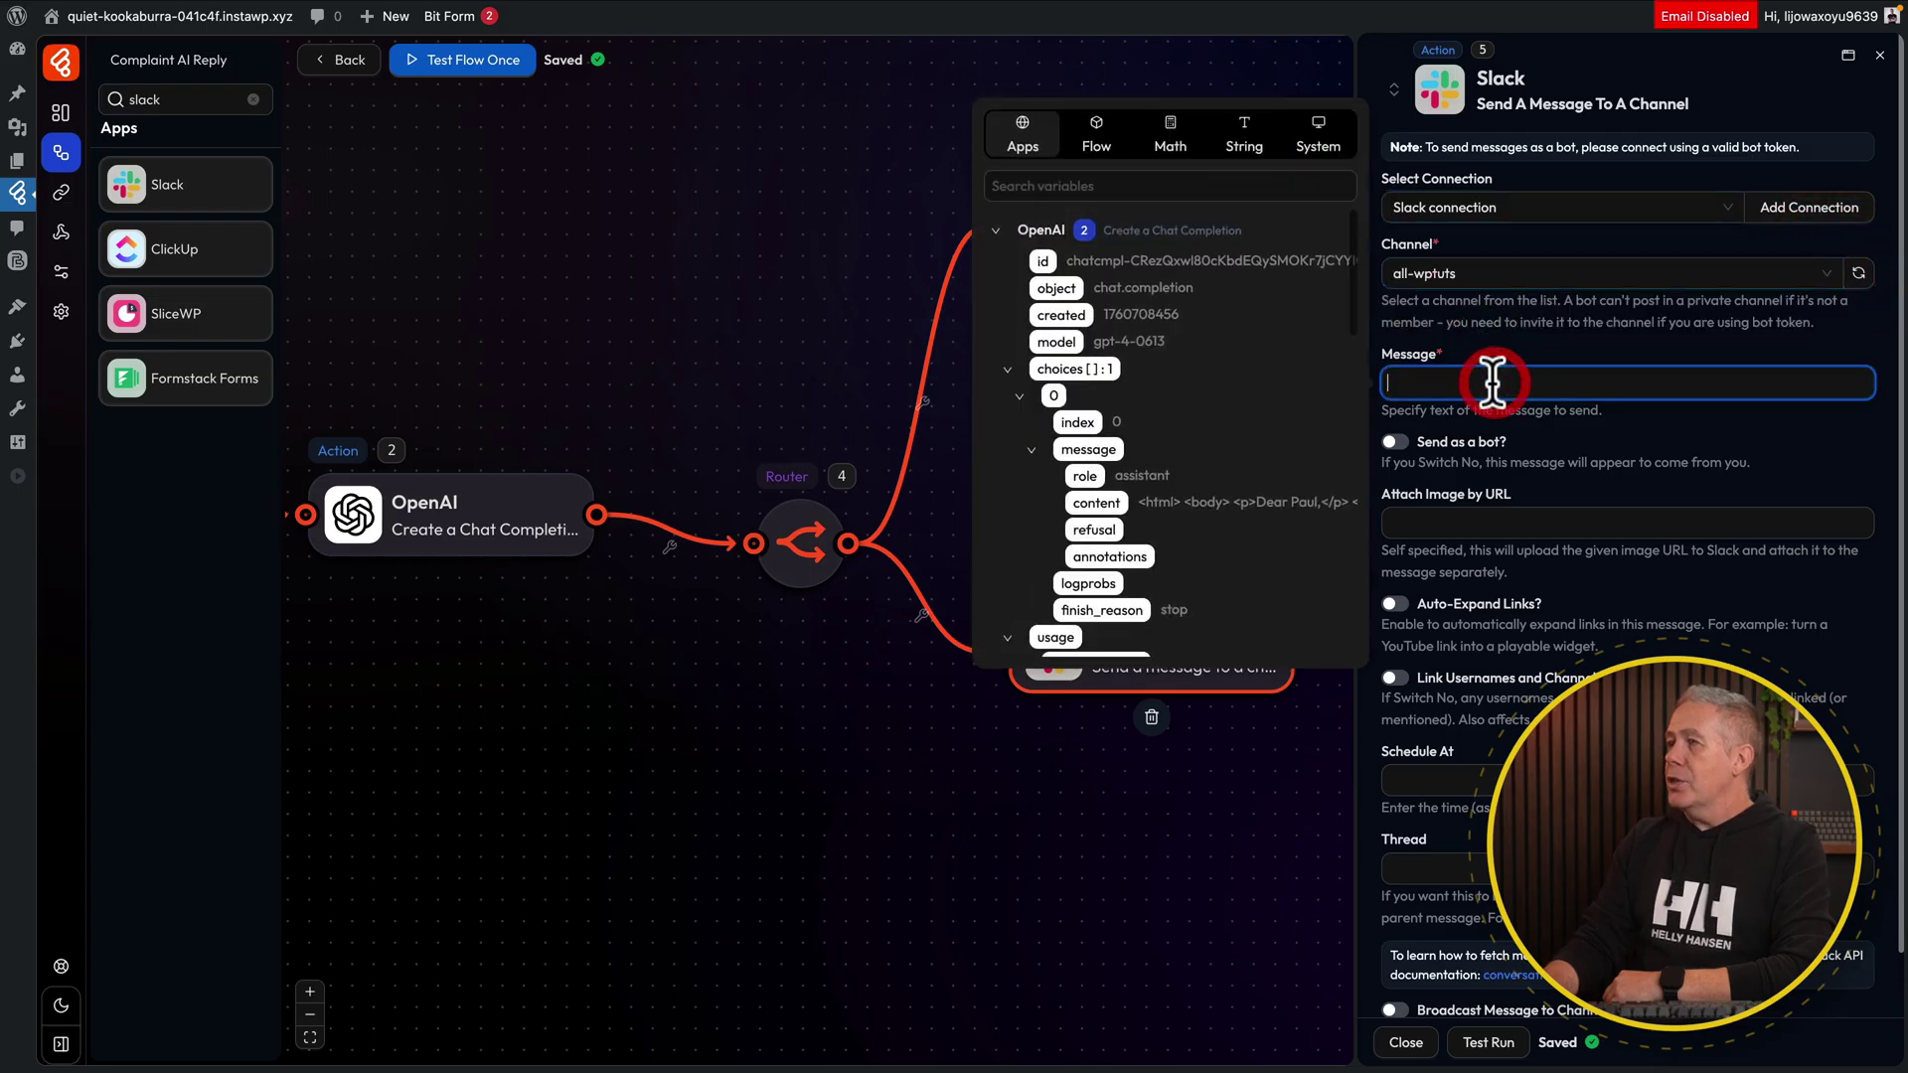
left_click(1096, 503)
left_click(1620, 443)
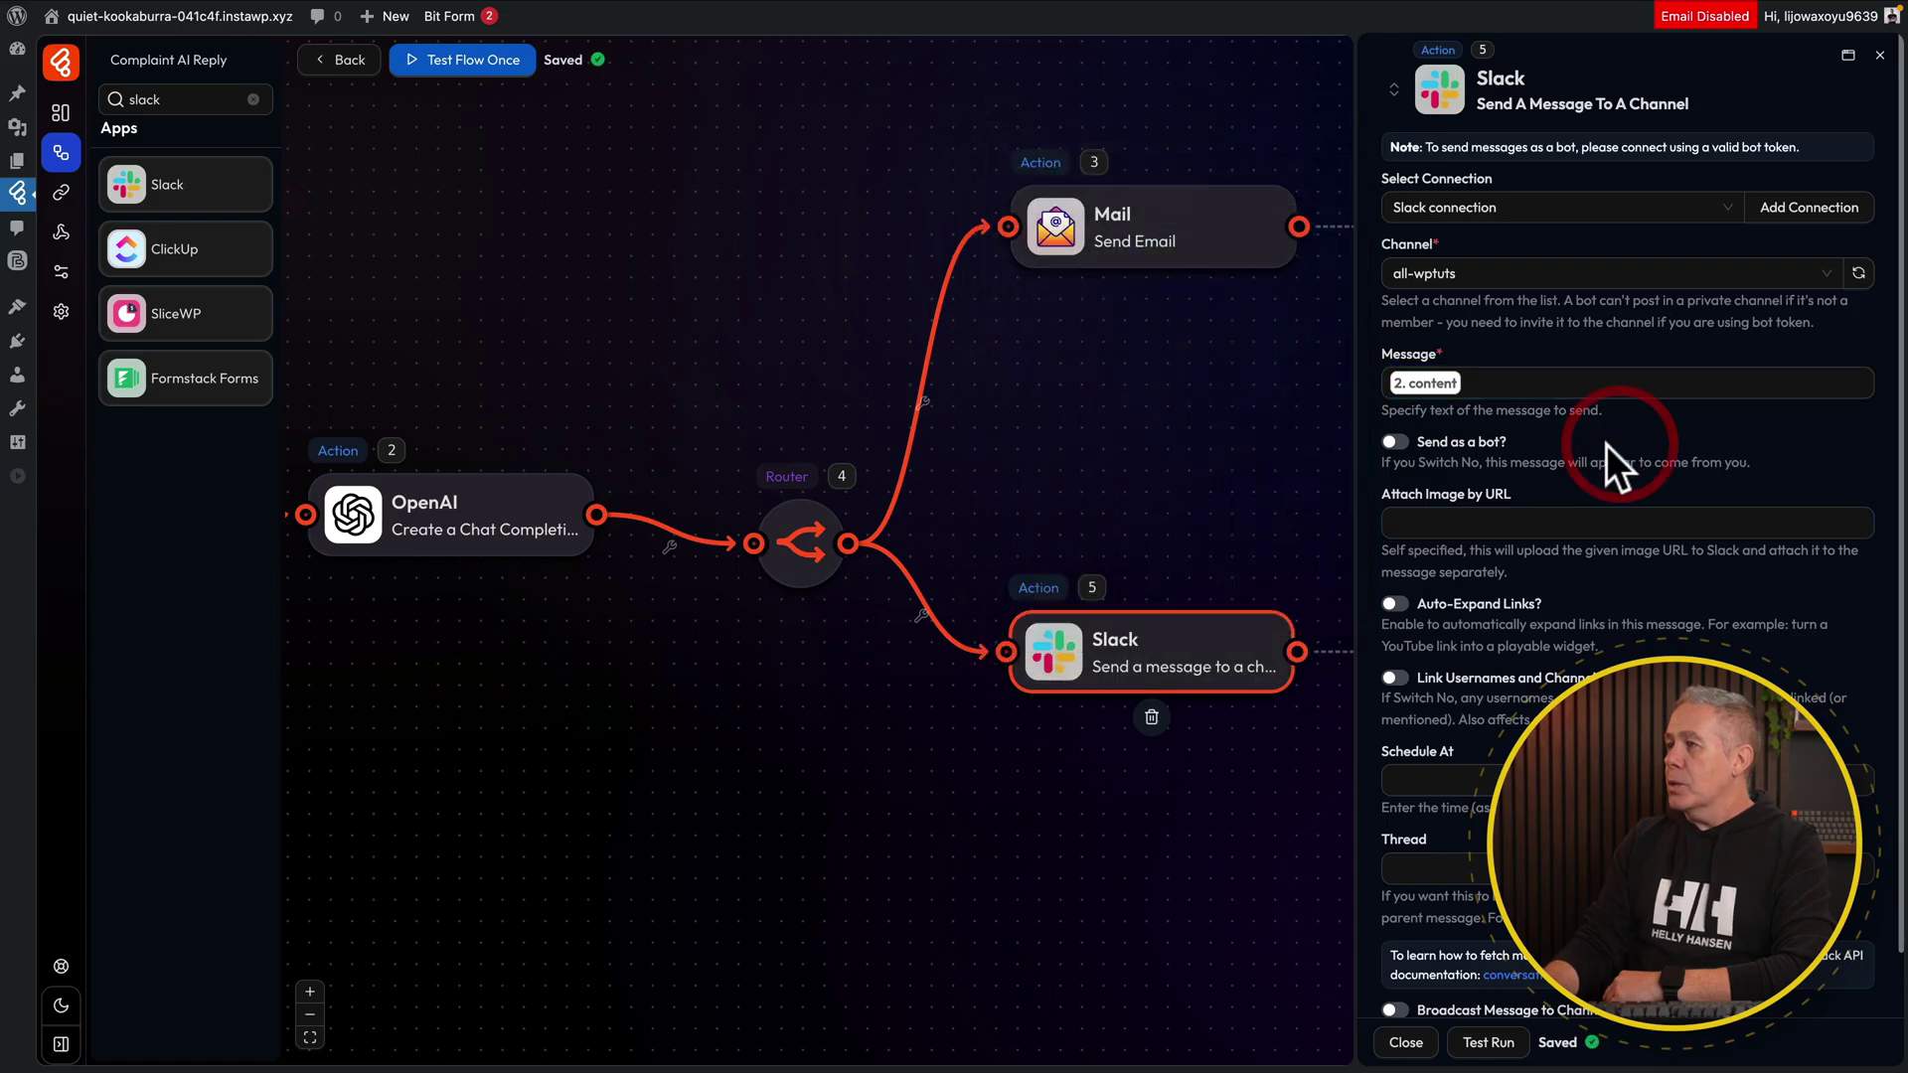
scroll(1650, 532, "down", 1)
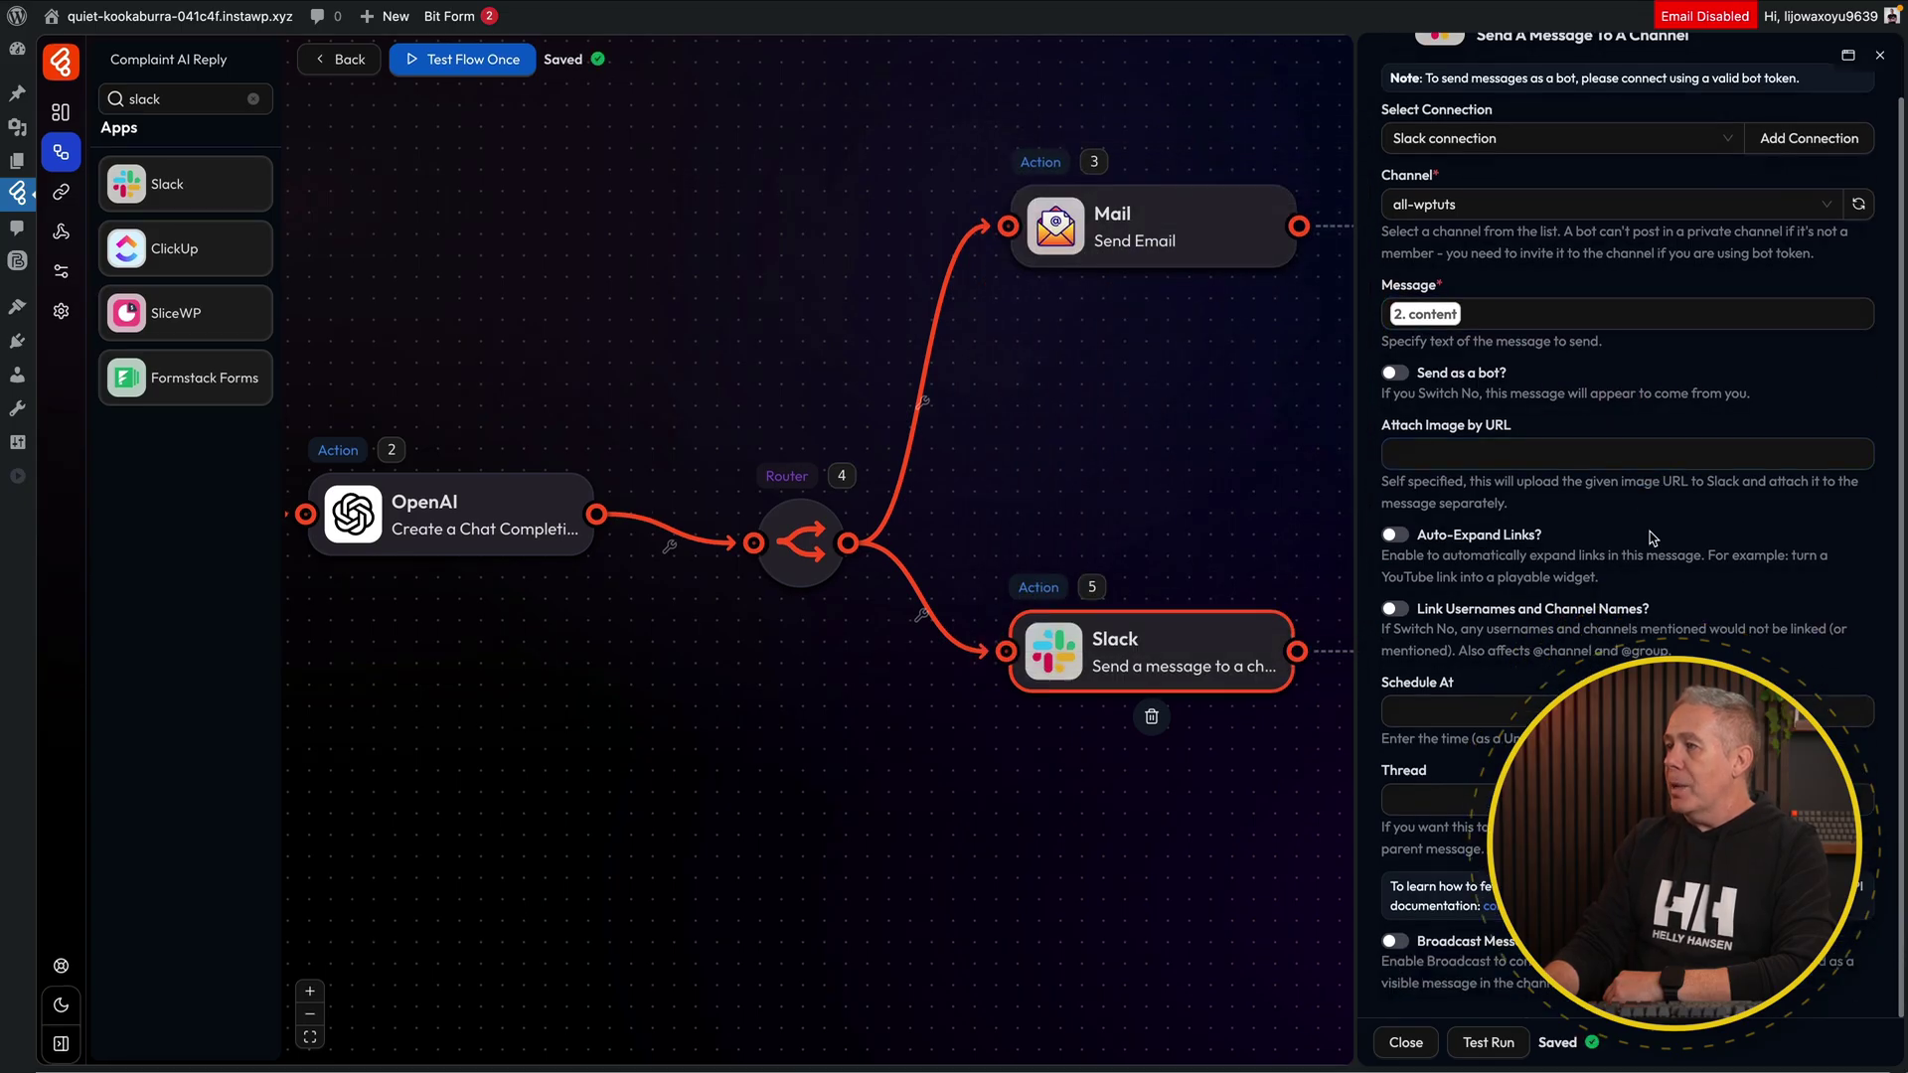
left_click(1394, 535)
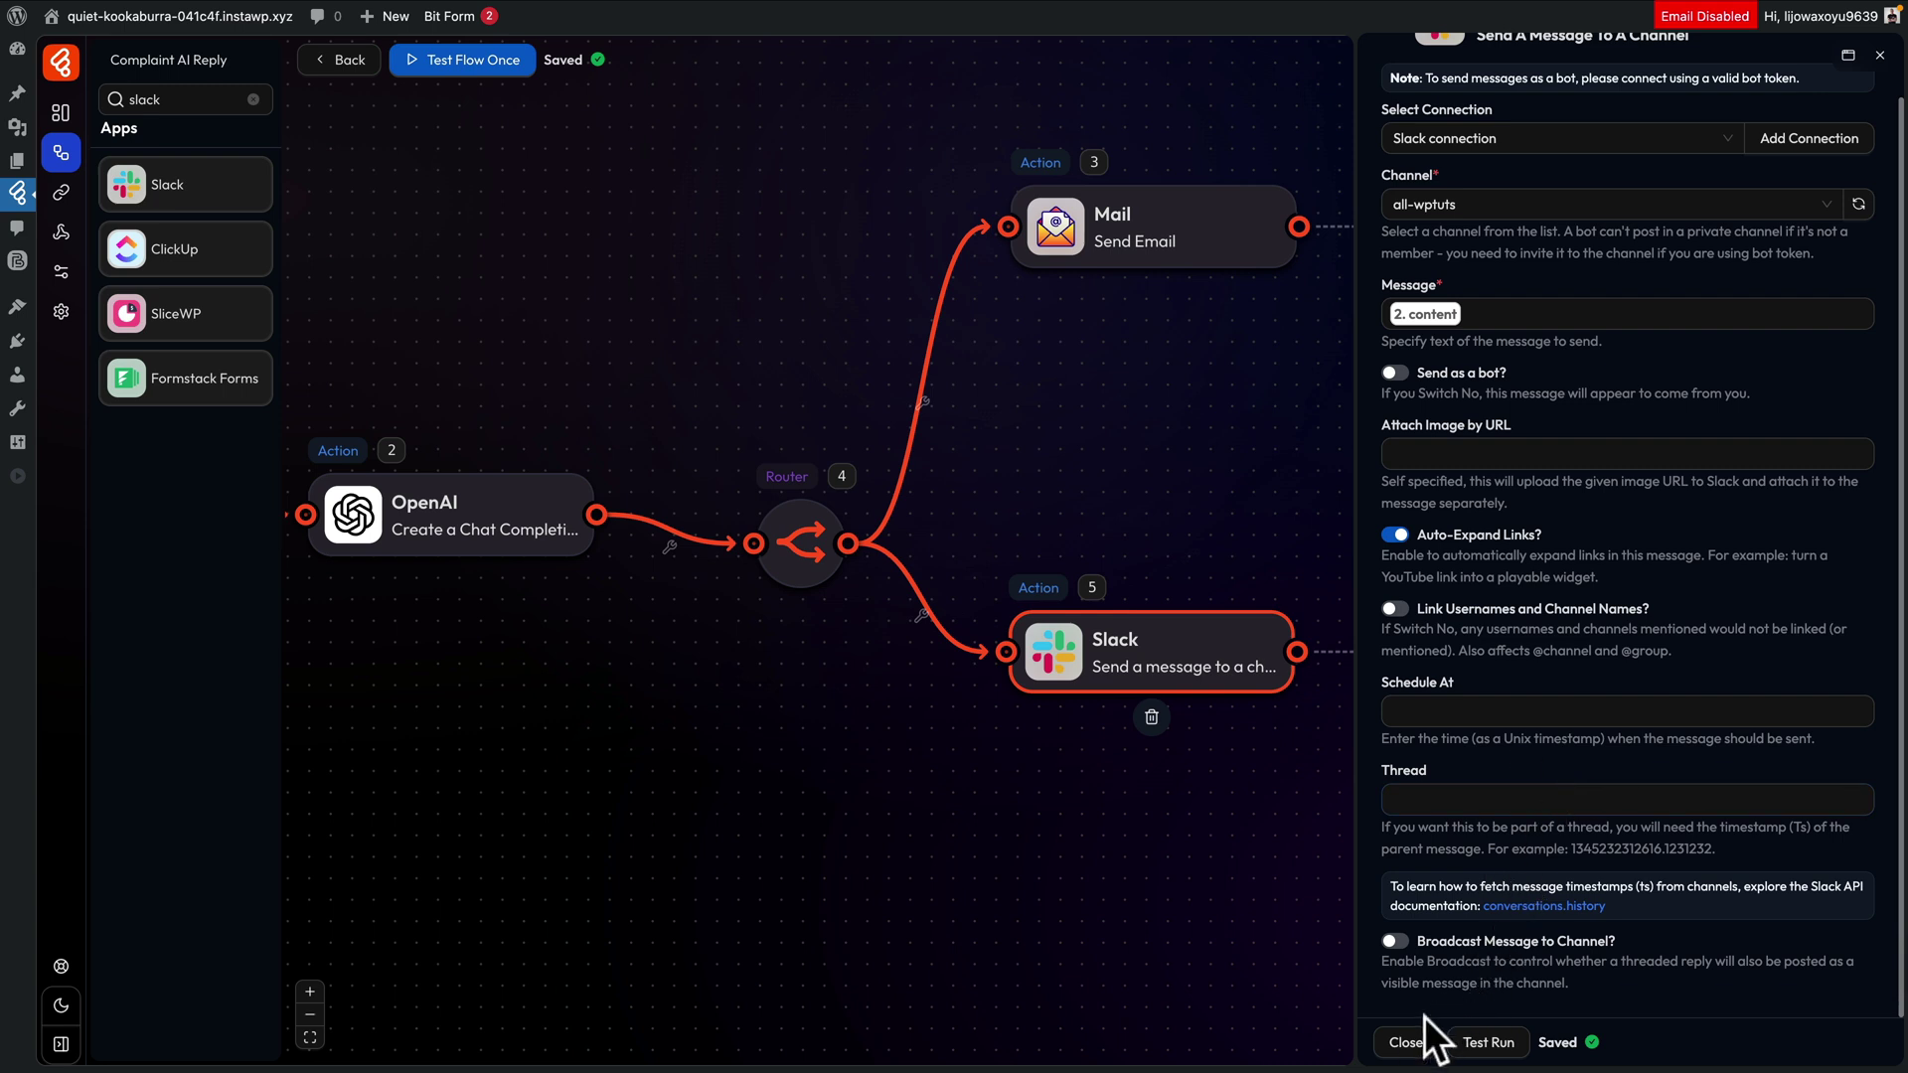
left_click(1405, 1042)
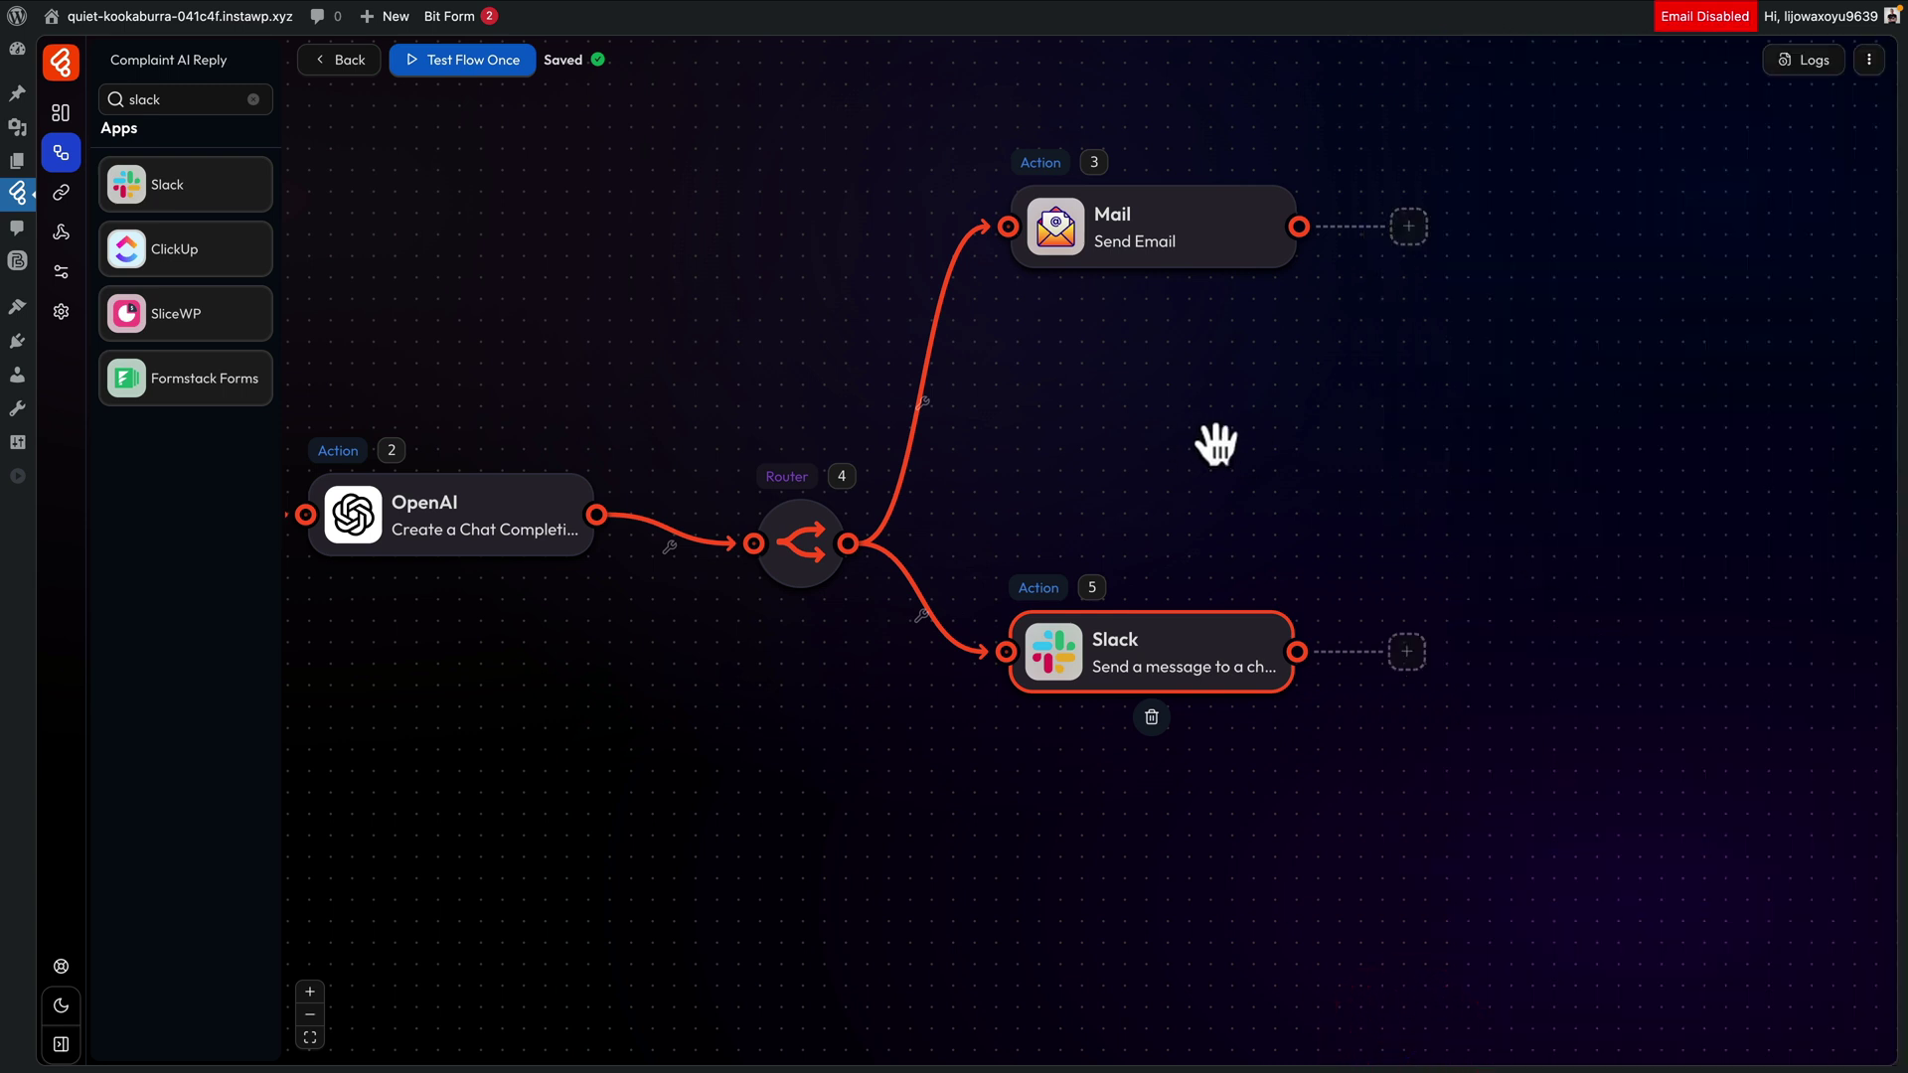
- Test the whole flow once using the existing data and dismiss the notification
left_click_drag(843, 733, 1226, 737)
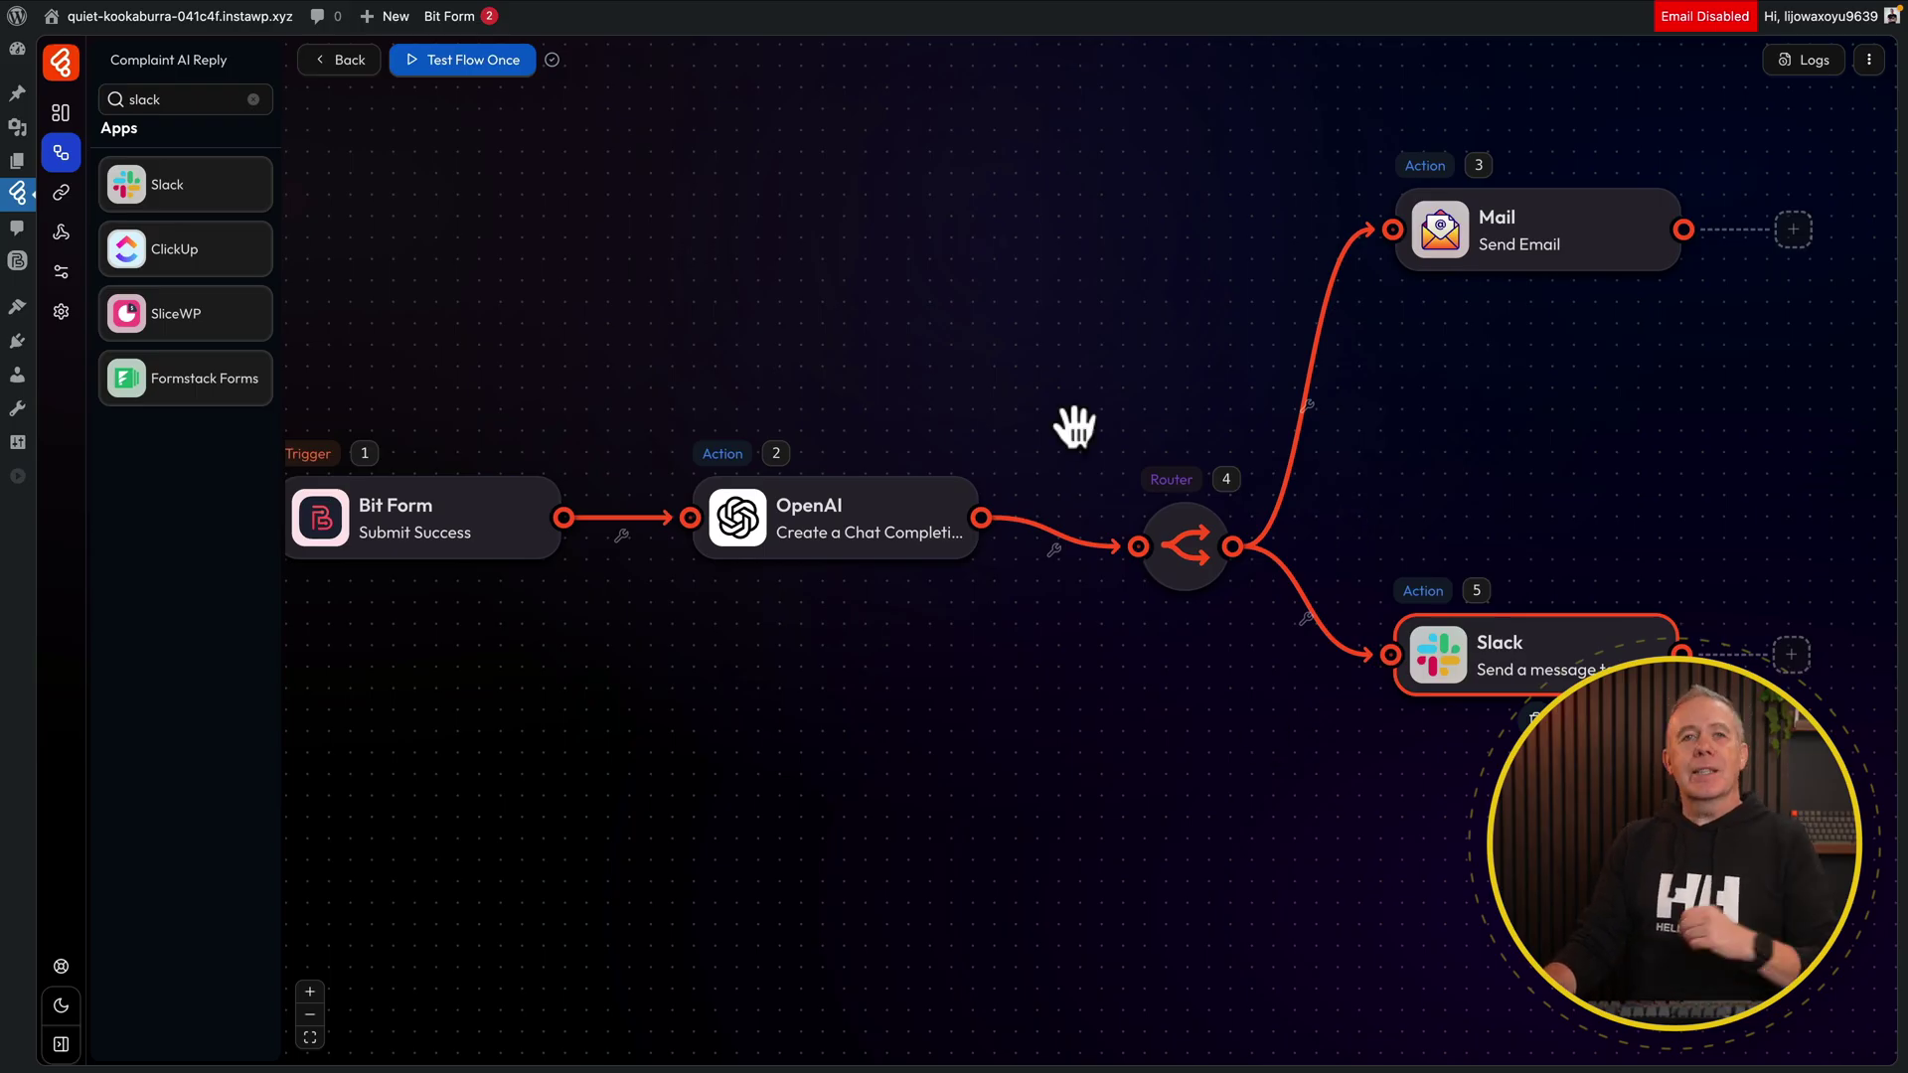
left_click(435, 67)
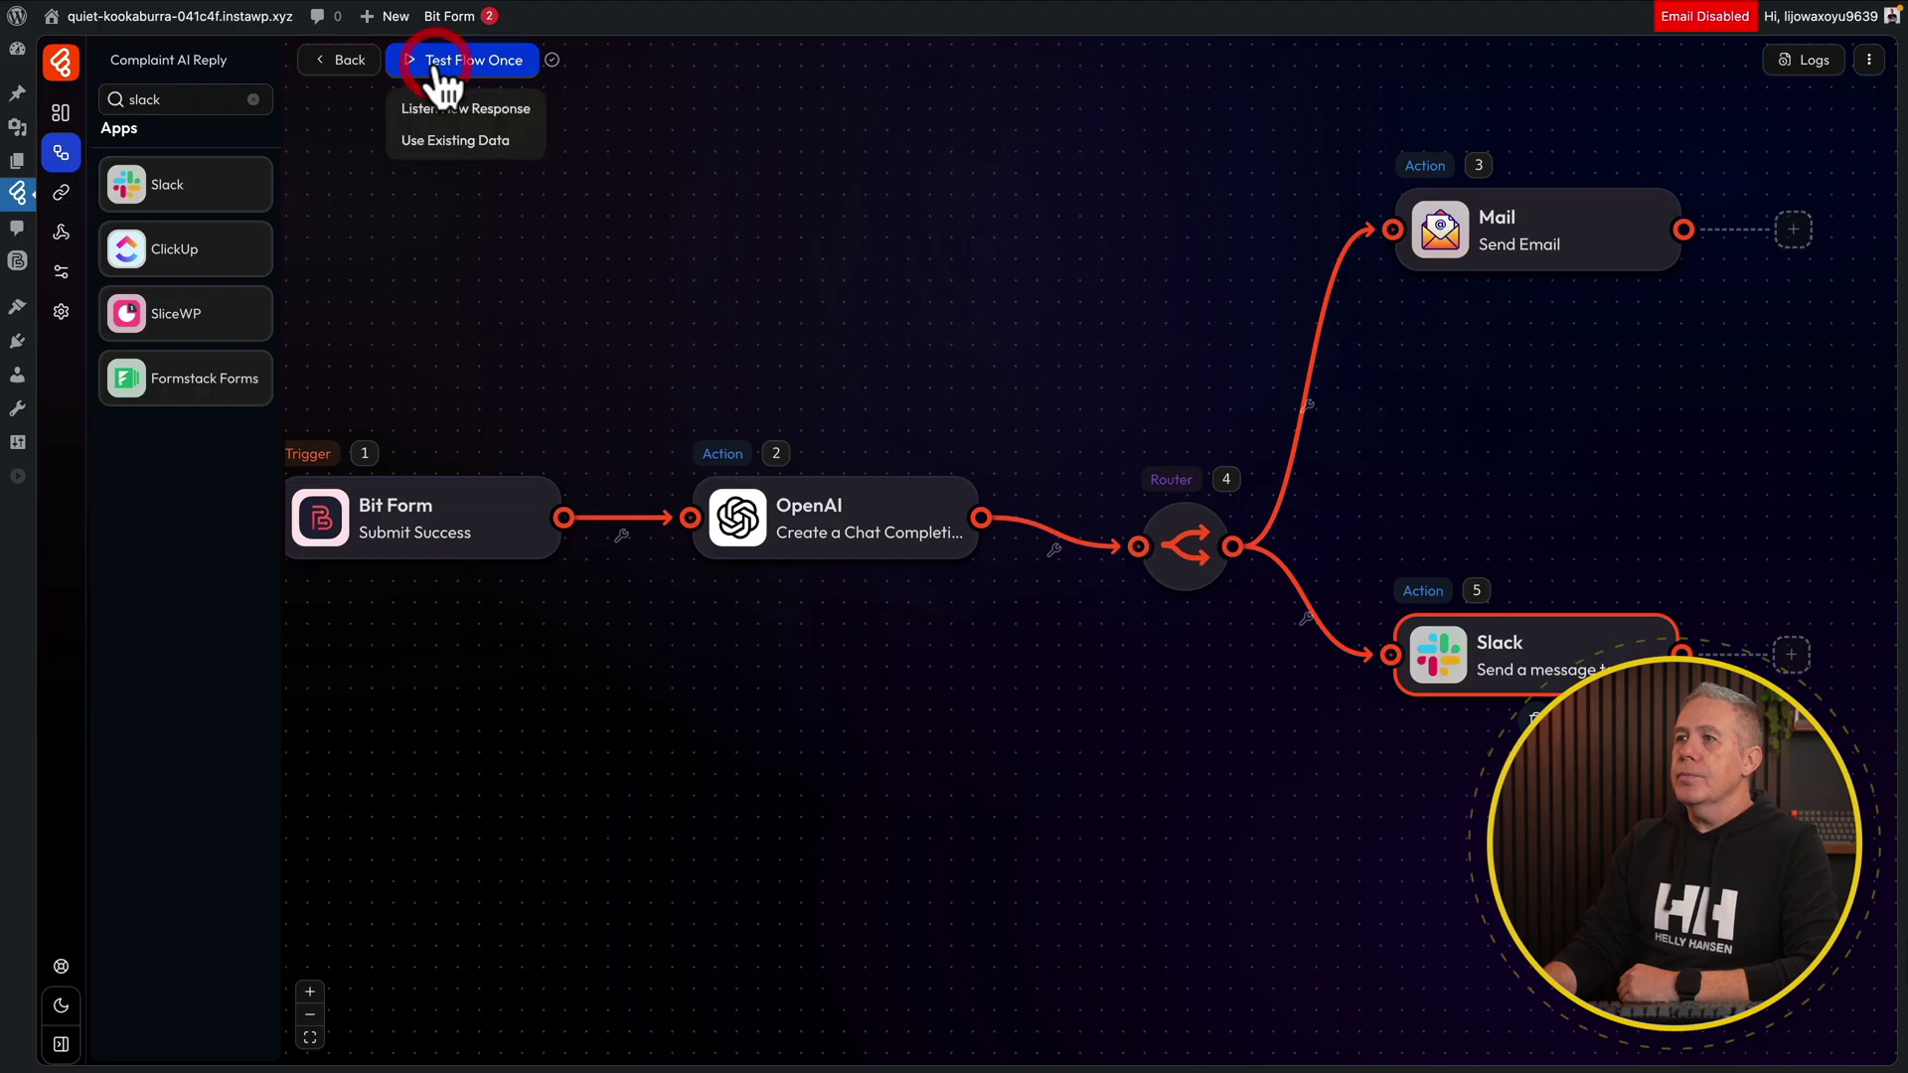
left_click(443, 141)
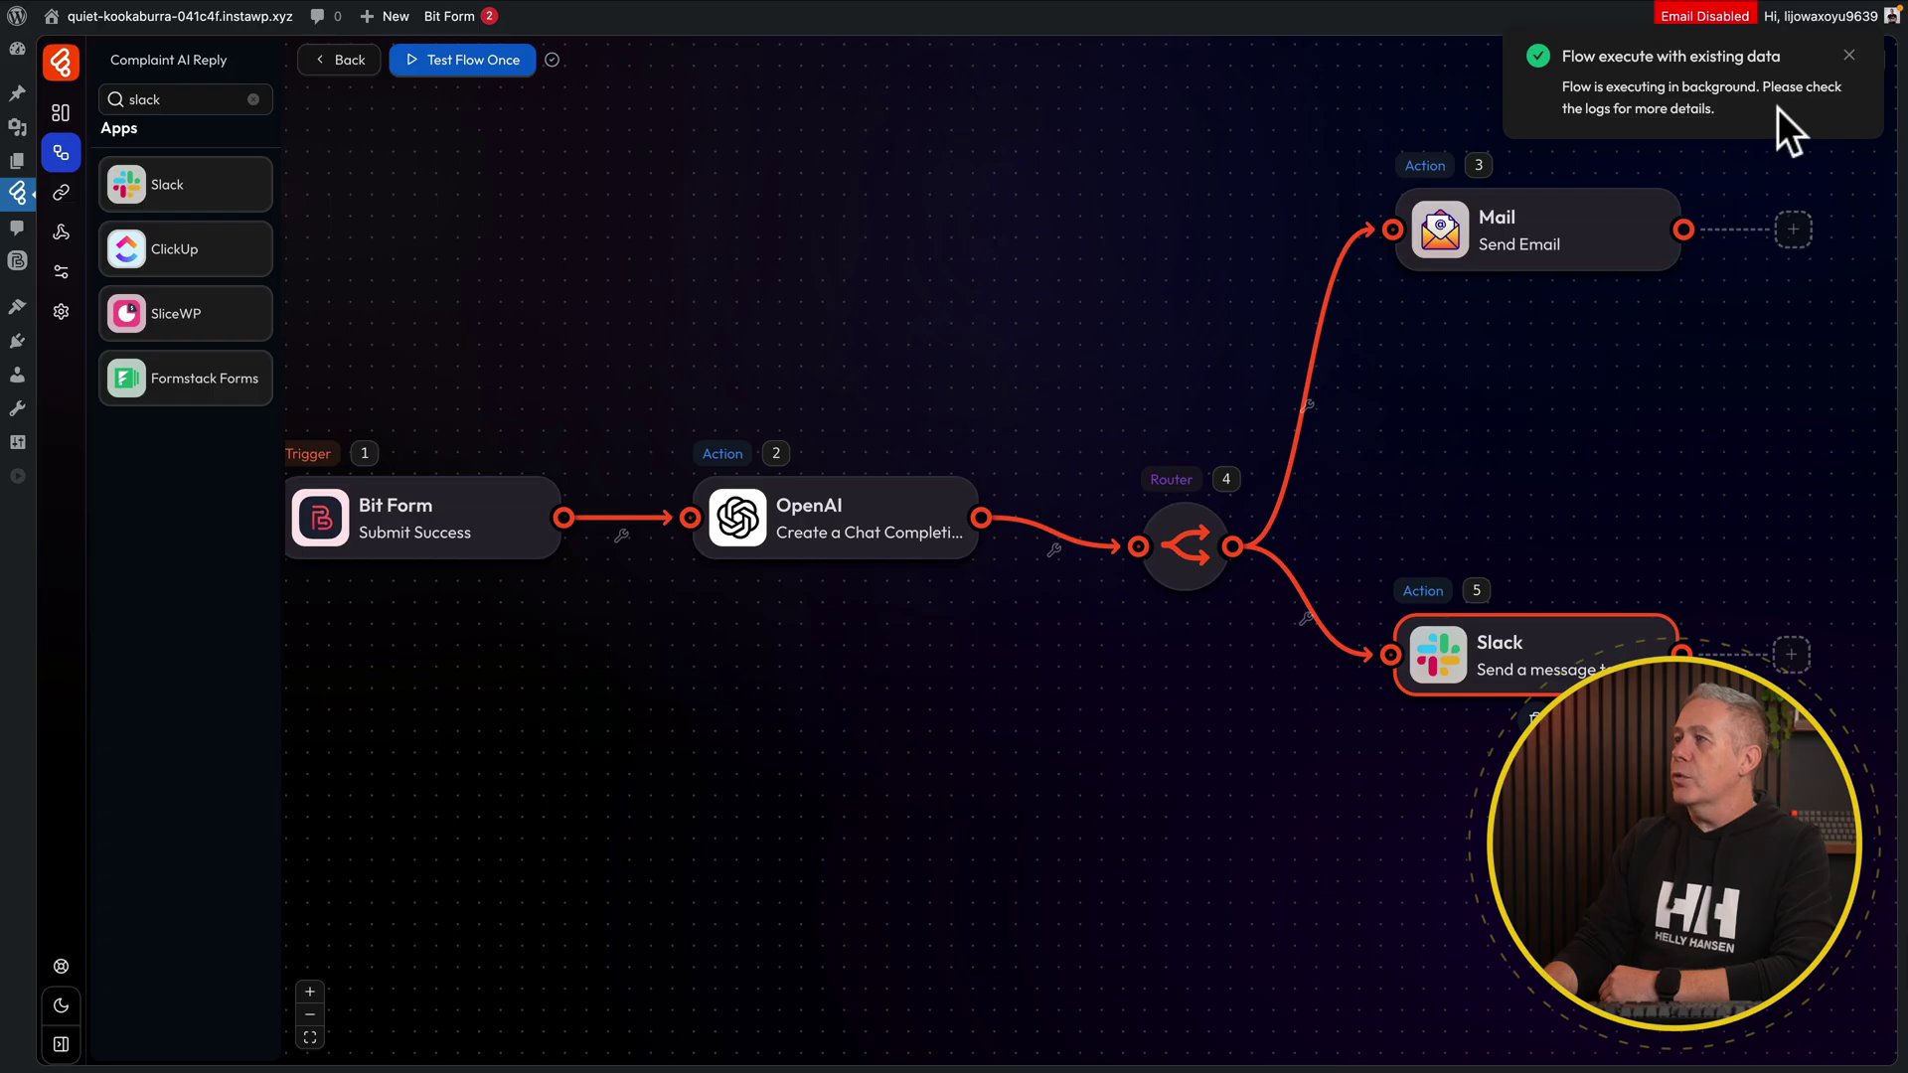
left_click(1853, 55)
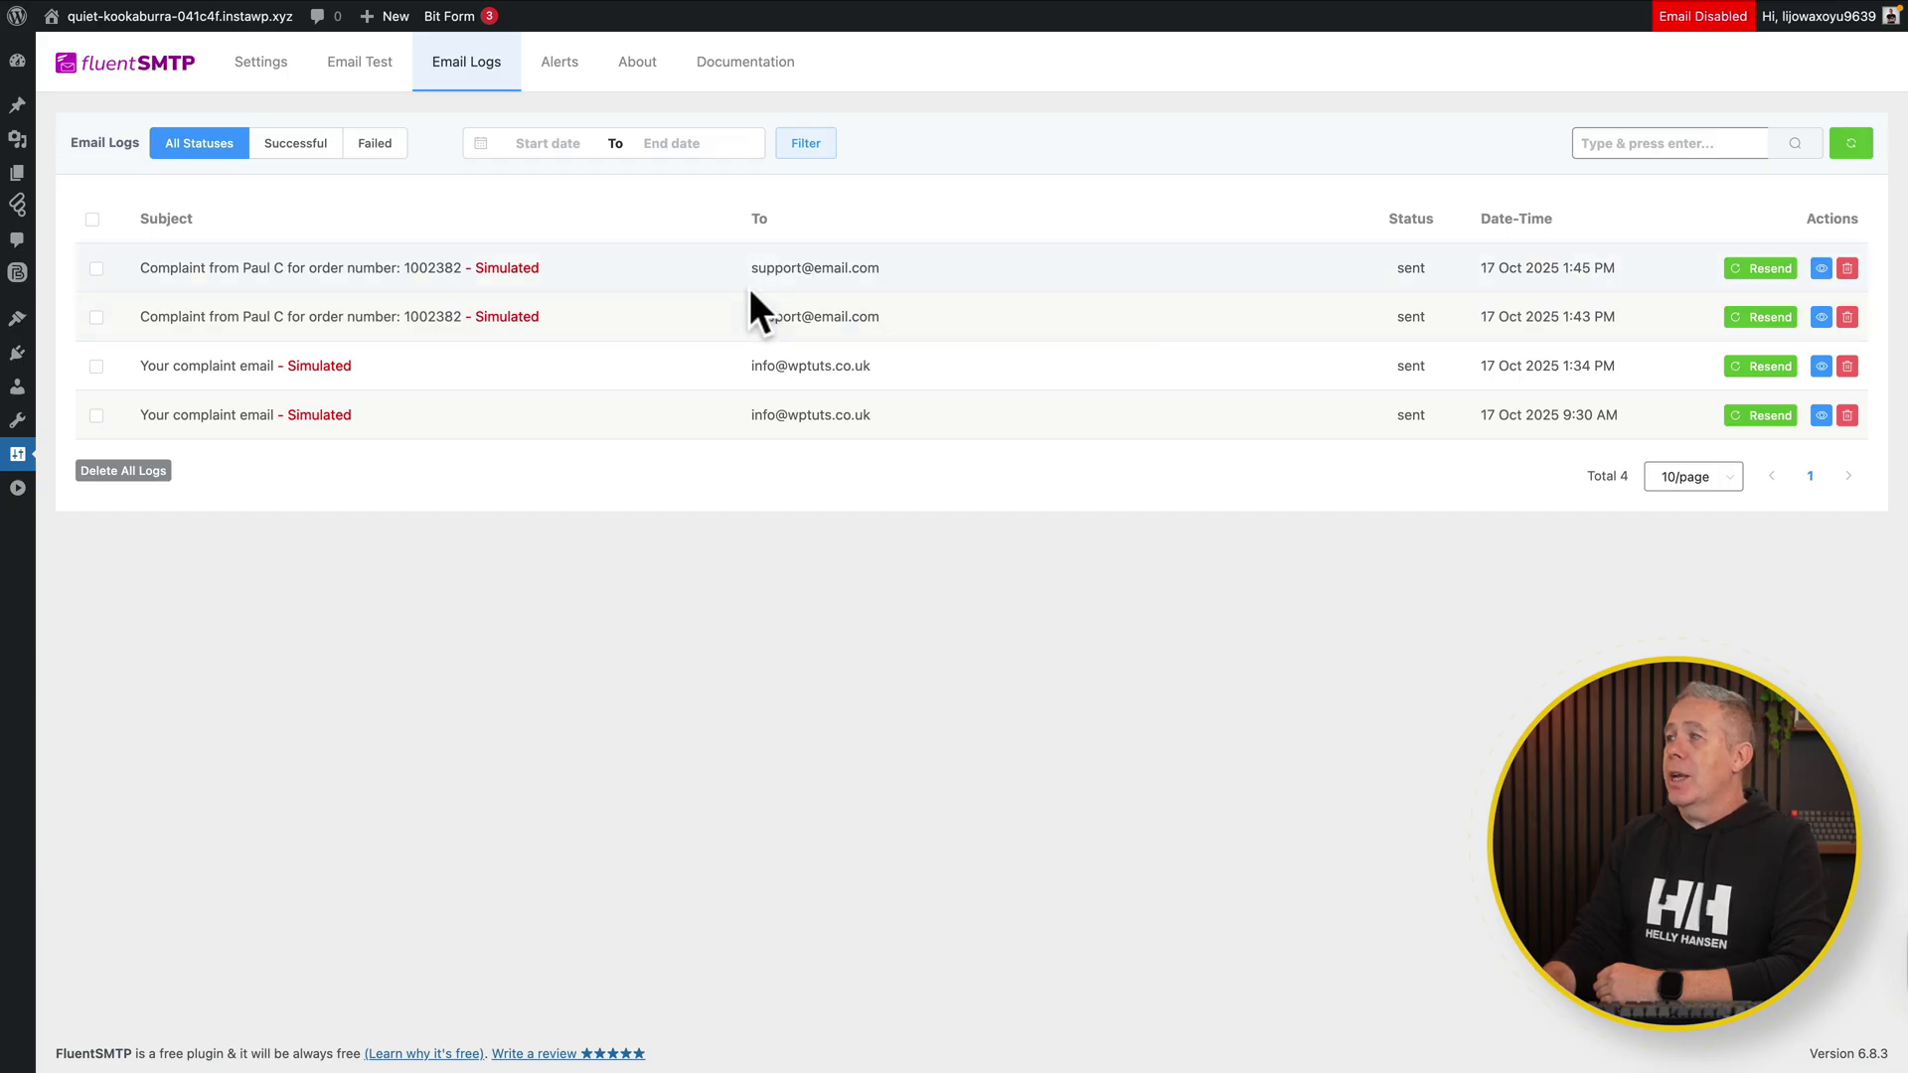
- Open the newest complaint email in FluentSMTP's Email Logs to read its body
left_click(331, 267)
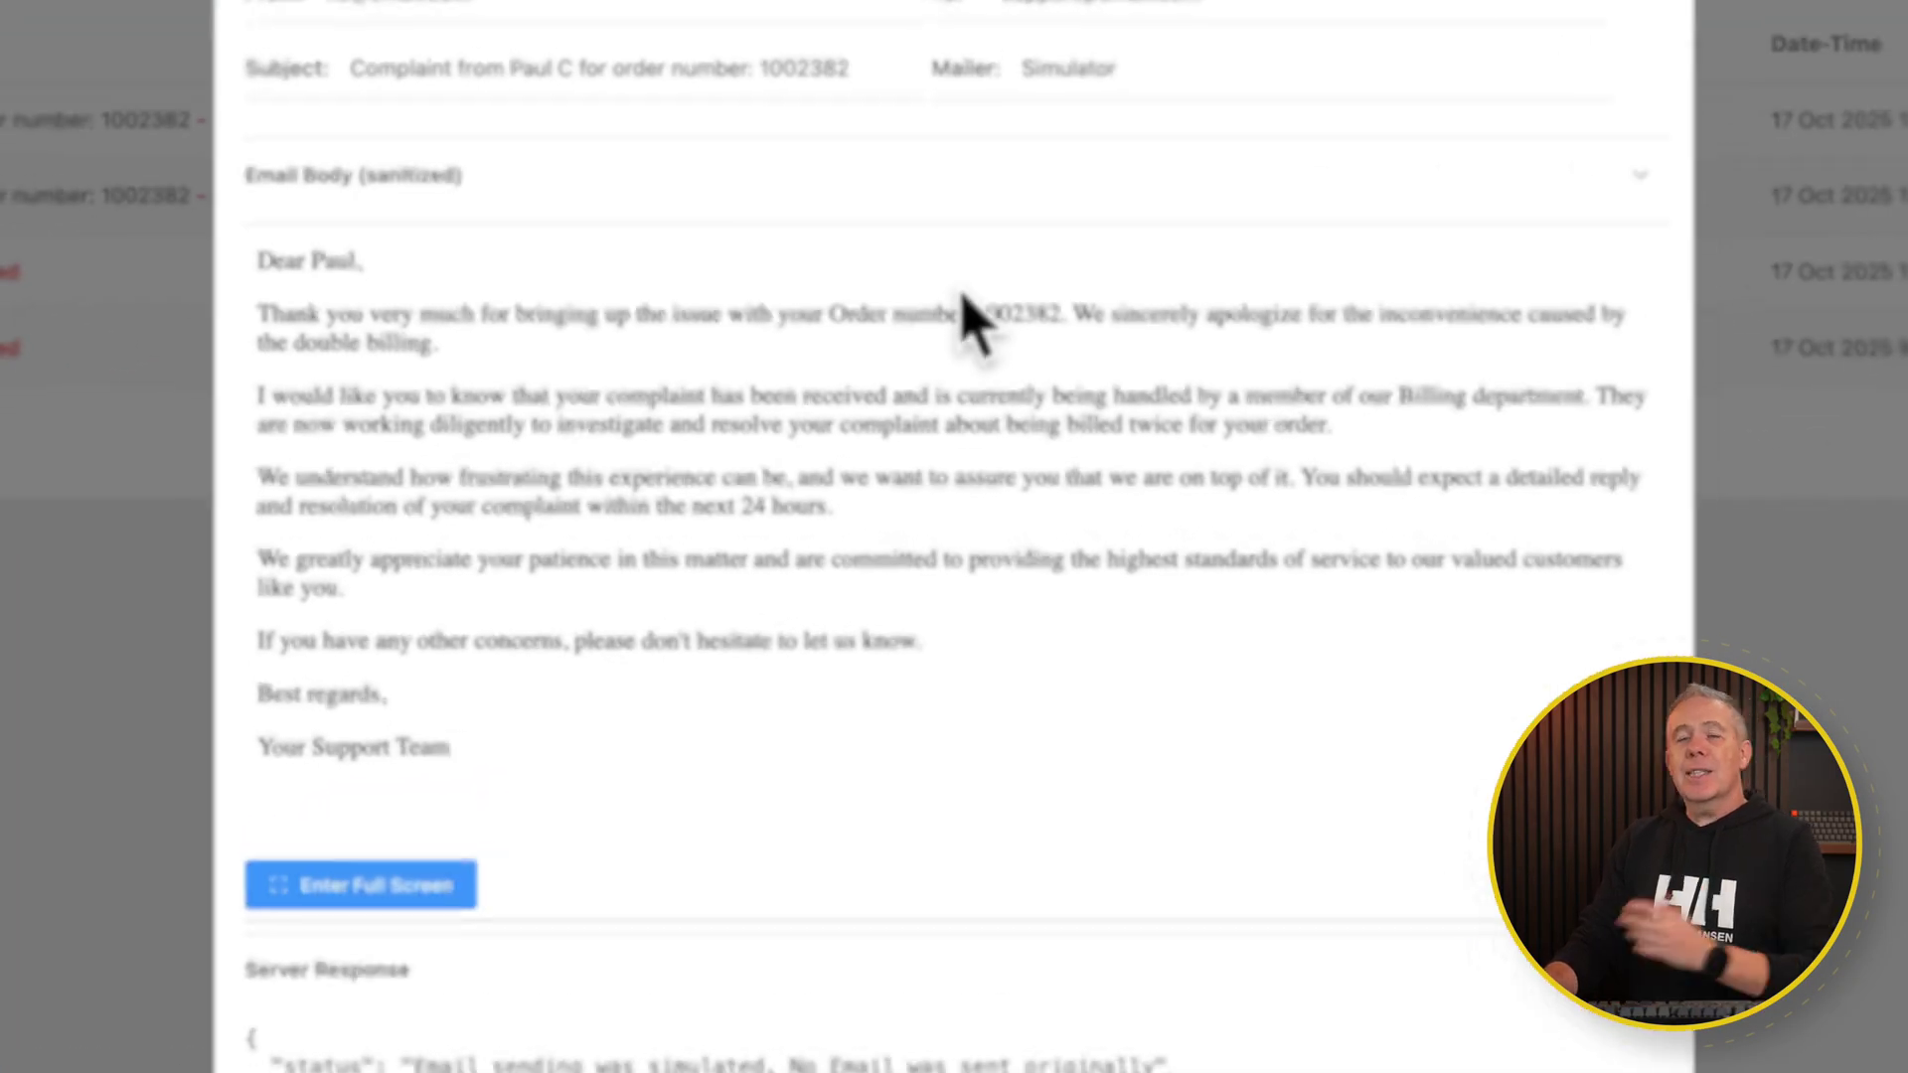